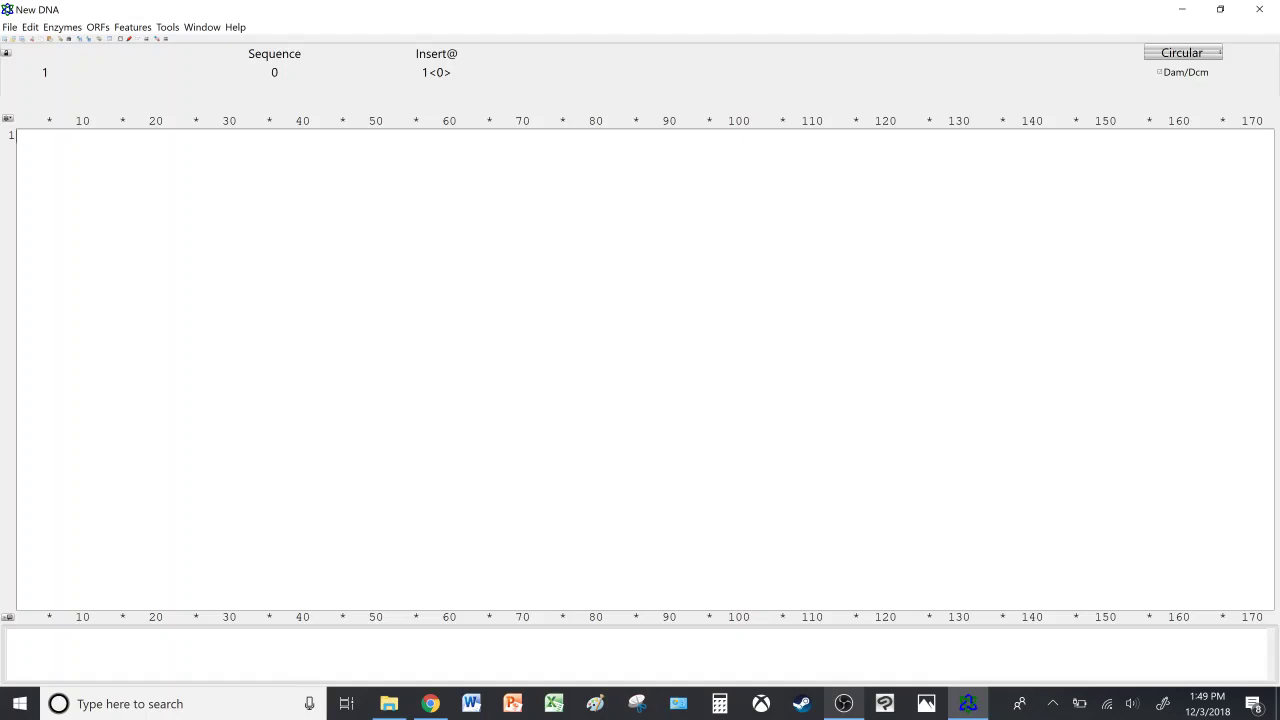
Switch to Chrome and look through the ApE plasmid editor download page and its feature list.
{"action": "left_click", "coordinate": [432, 704]}
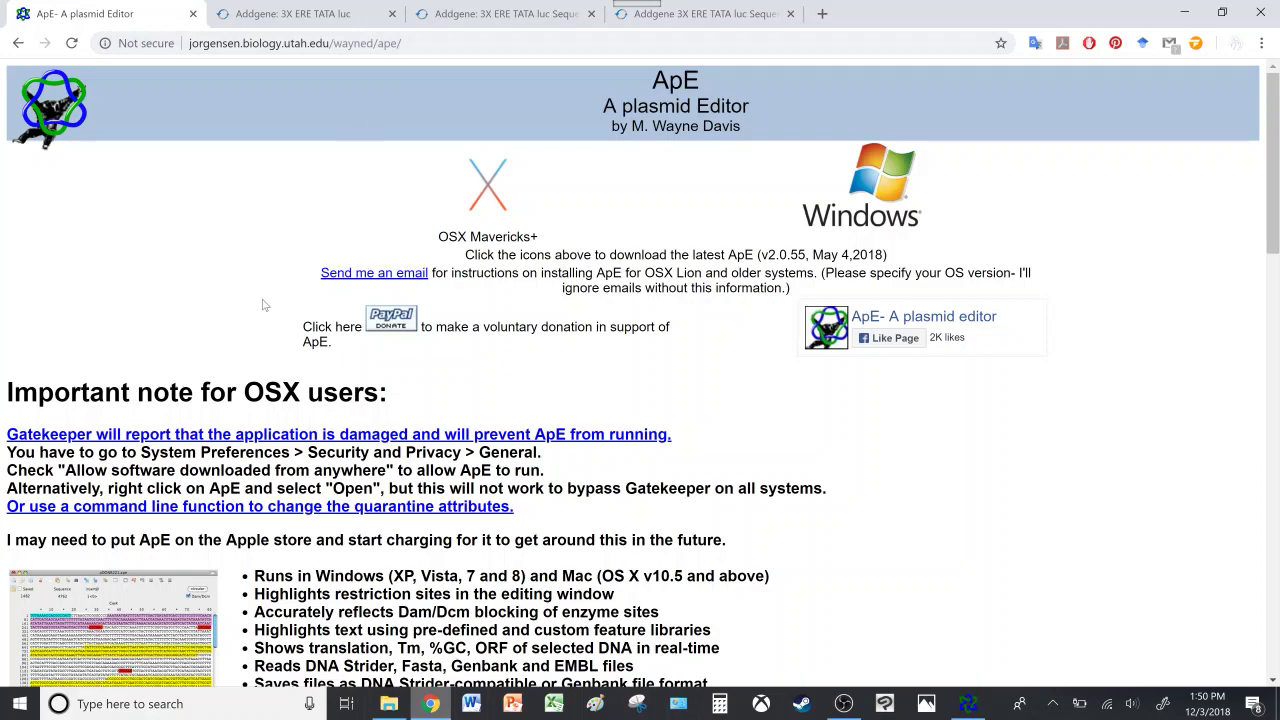
{"action": "scroll", "coordinate": [452, 533], "scroll_direction": "down", "scroll_amount": 3}
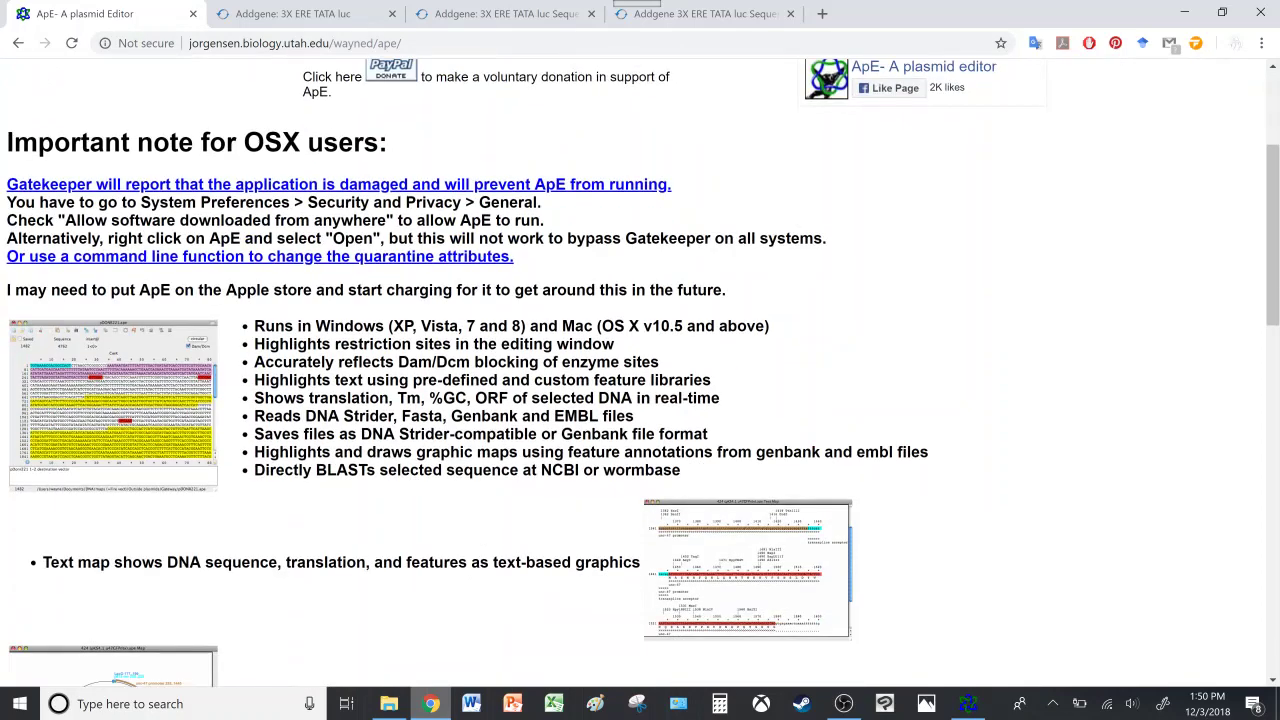
{"action": "scroll", "coordinate": [398, 485], "scroll_direction": "down", "scroll_amount": 8}
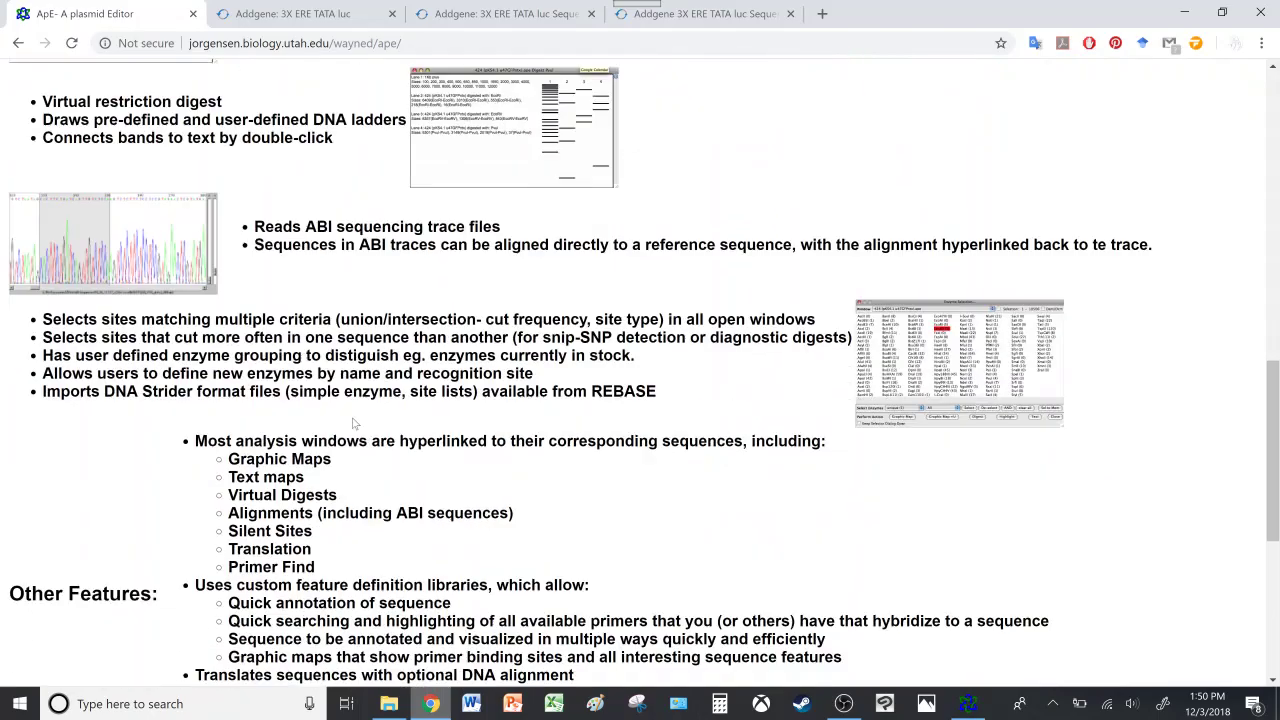
{"action": "scroll", "coordinate": [352, 421], "scroll_direction": "down", "scroll_amount": 5}
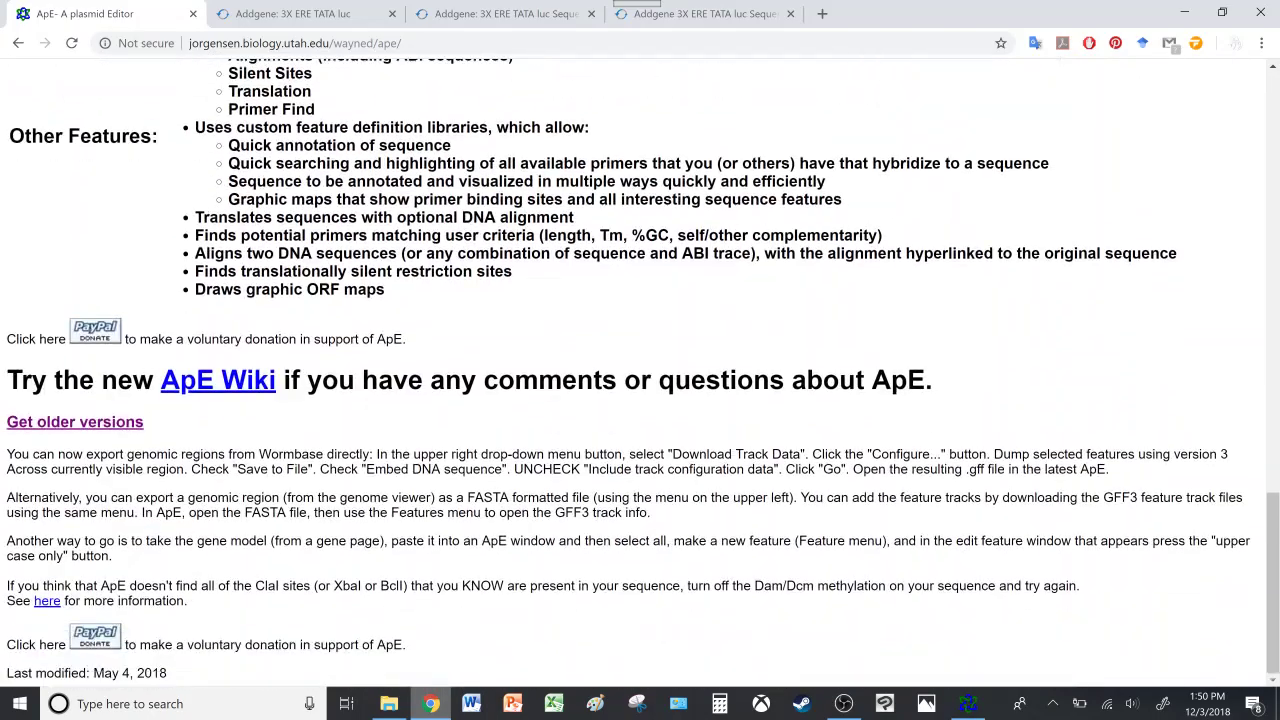
{"action": "scroll", "coordinate": [510, 462], "scroll_direction": "up", "scroll_amount": 5}
{"action": "scroll", "coordinate": [510, 462], "scroll_direction": "up", "scroll_amount": 10}
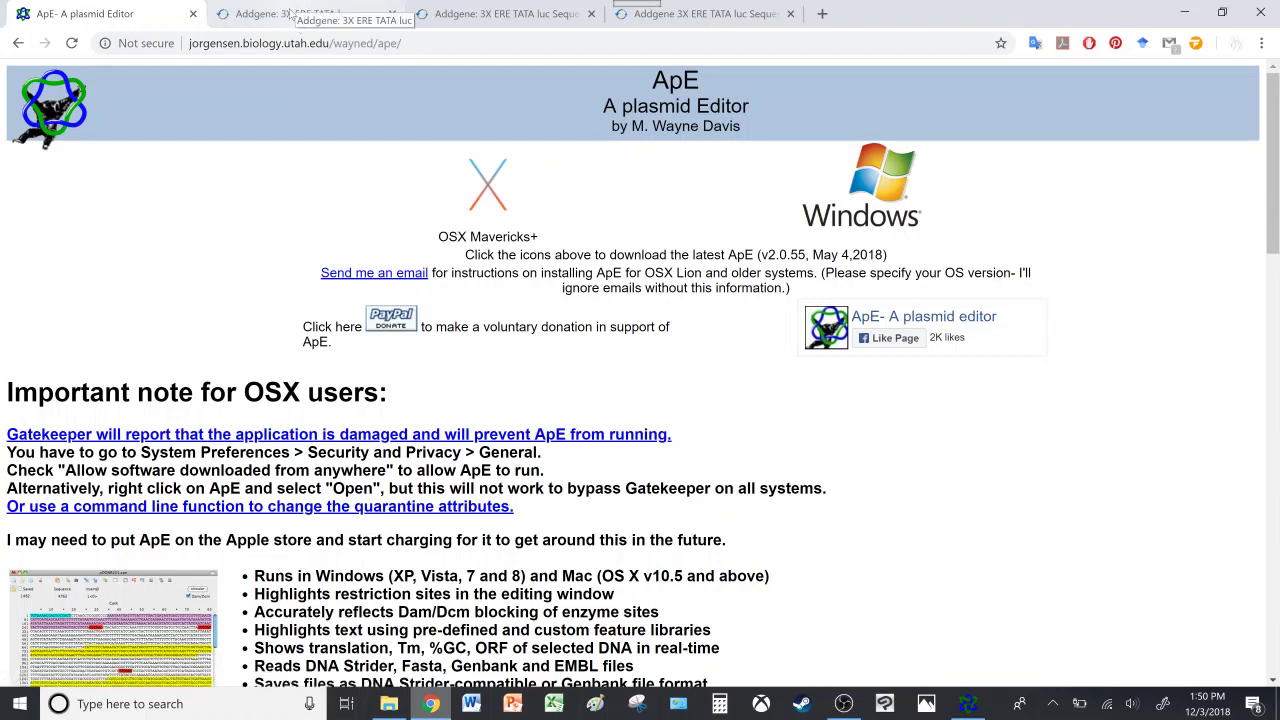
Open the Addgene homepage in a new tab from the 3X ERE TATA luc page and place that tab before it.
{"action": "left_click", "coordinate": [291, 12]}
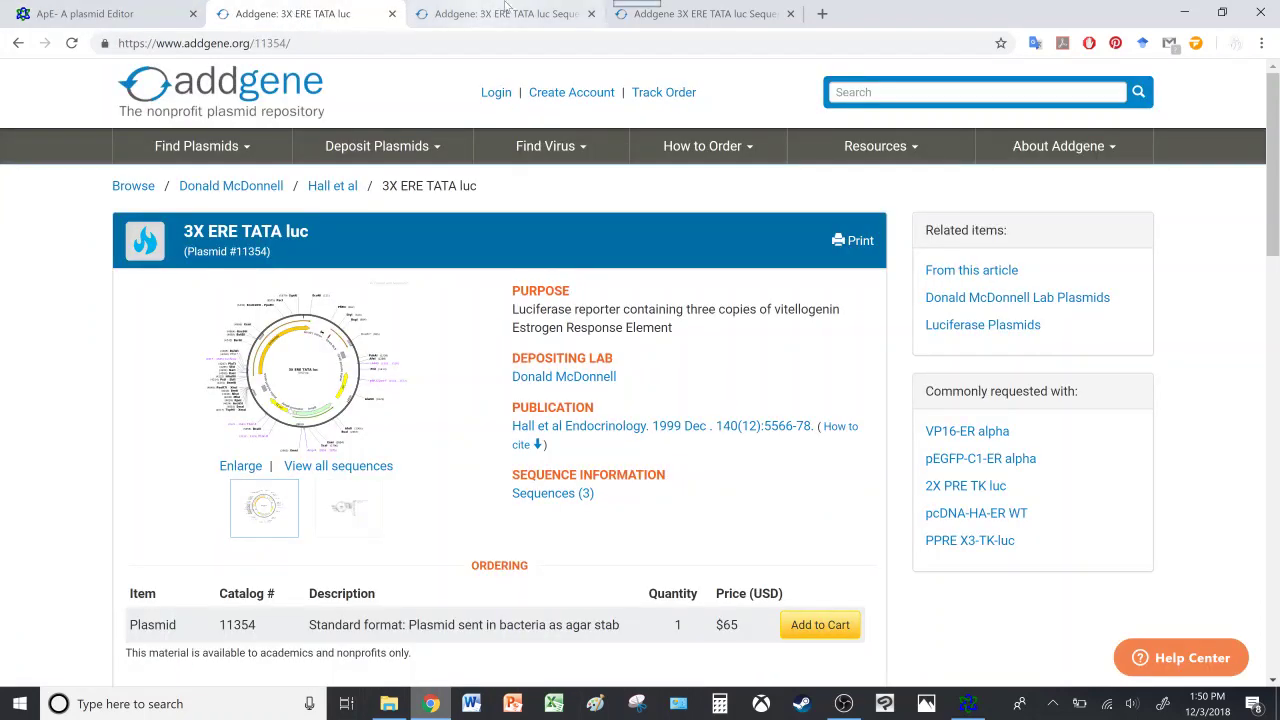
{"action": "right_click", "coordinate": [277, 93]}
{"action": "left_click", "coordinate": [305, 101]}
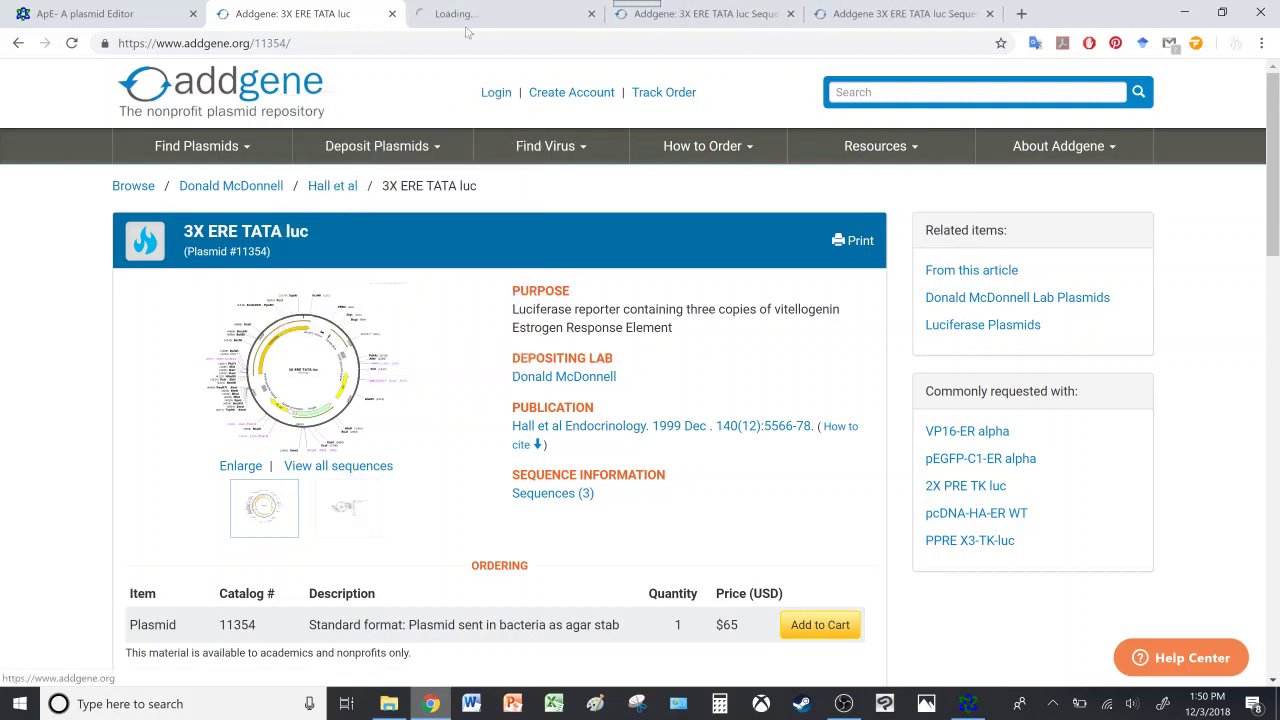
{"action": "left_click", "coordinate": [494, 12]}
{"action": "left_click_drag", "start_coordinate": [494, 12], "coordinate": [300, 12]}
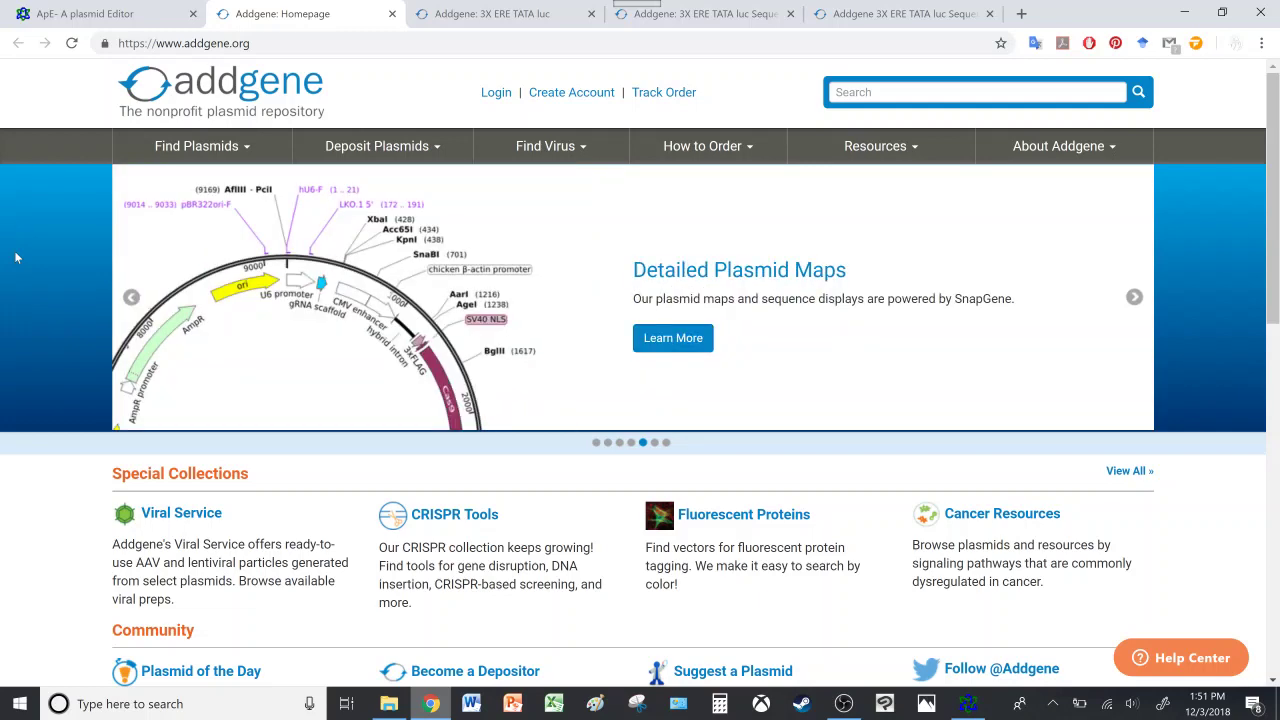
Search the Addgene repository for 3X ERE TATA luc.
{"action": "left_click", "coordinate": [880, 92]}
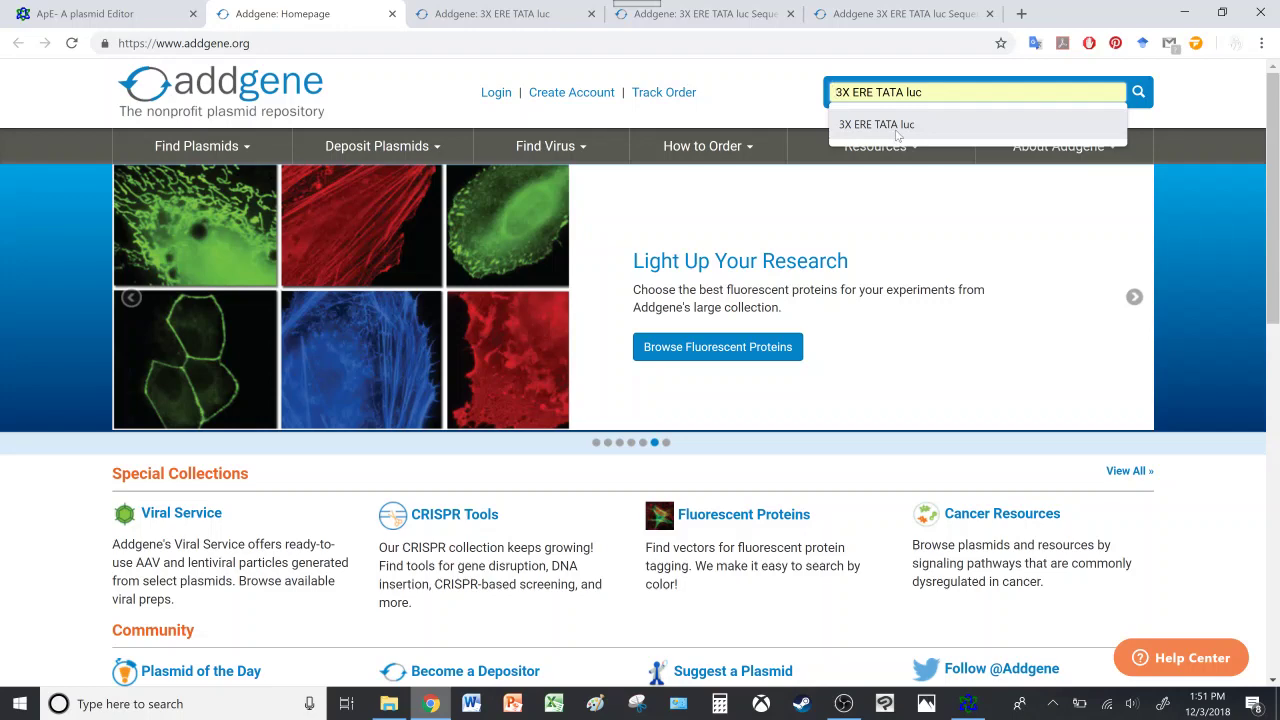
{"action": "key", "text": "ctrl+a"}
{"action": "key", "text": "BackSpace"}
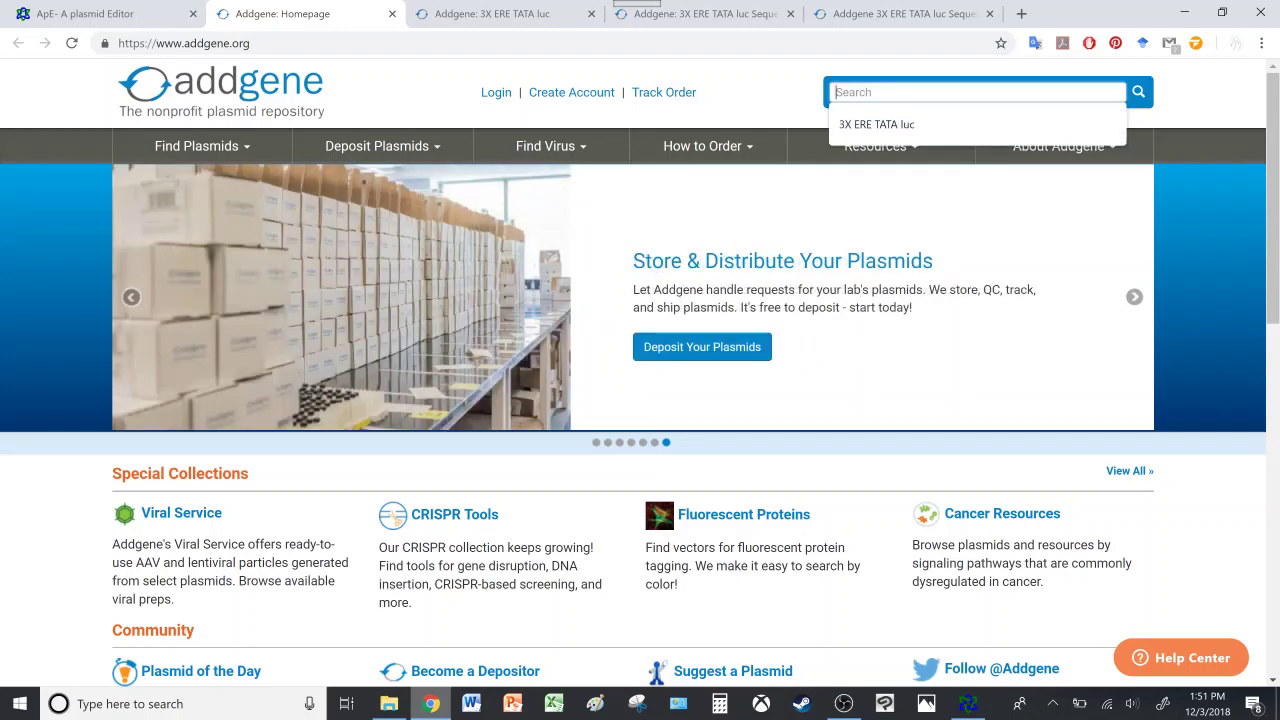
{"action": "key", "text": "Down"}
{"action": "left_click", "coordinate": [927, 124]}
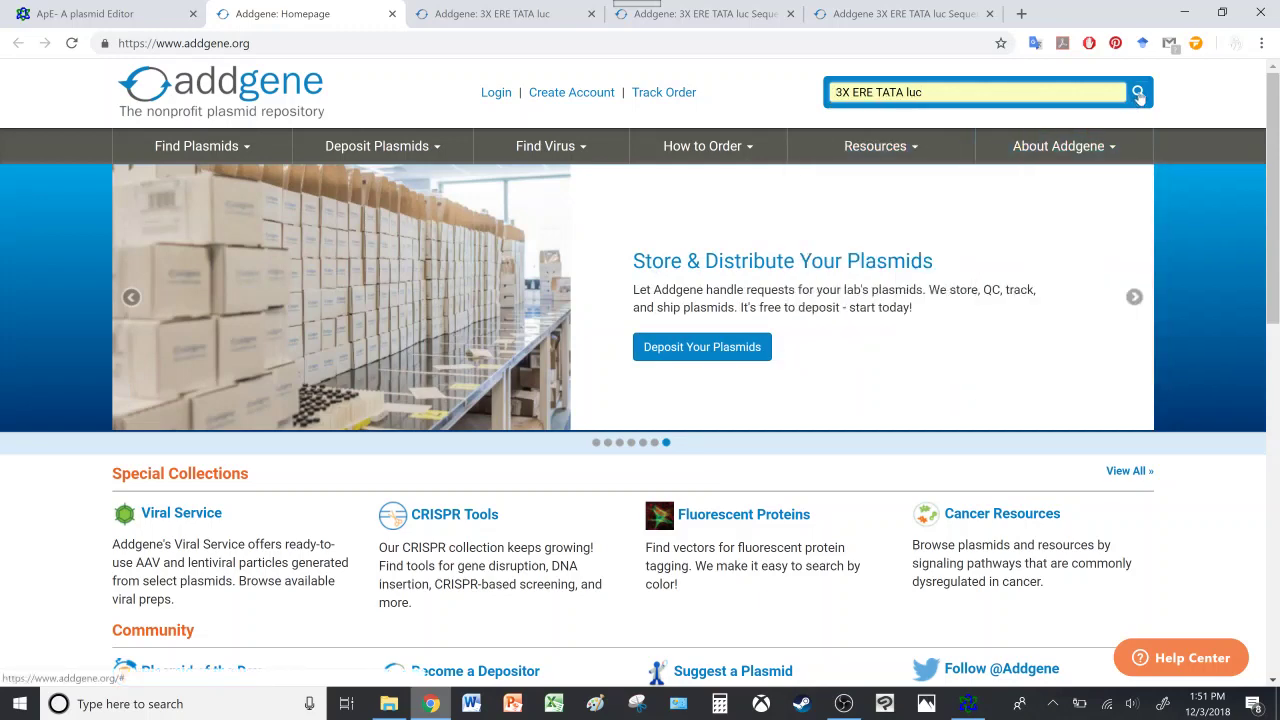
{"action": "left_click", "coordinate": [1138, 93]}
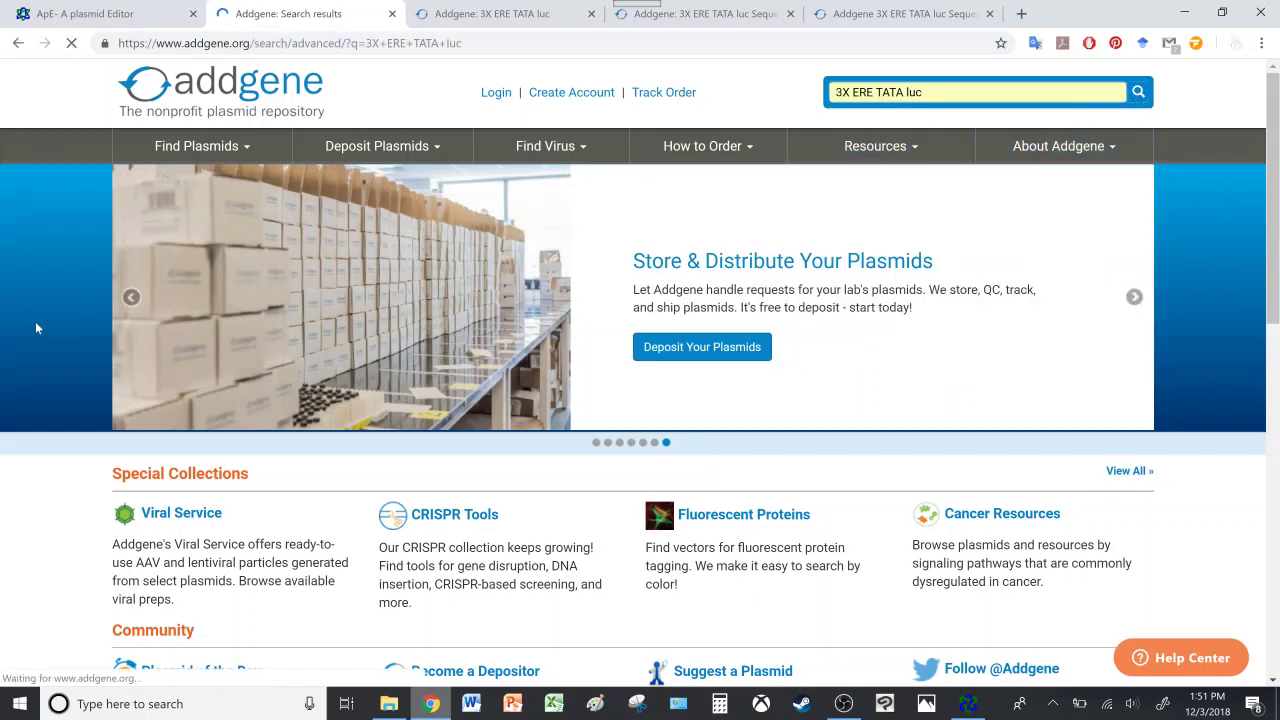
Open the 3X ERE TATA luc plasmid page (plasmid #11354) from the search results.
{"action": "scroll", "coordinate": [53, 501], "scroll_direction": "down", "scroll_amount": 2}
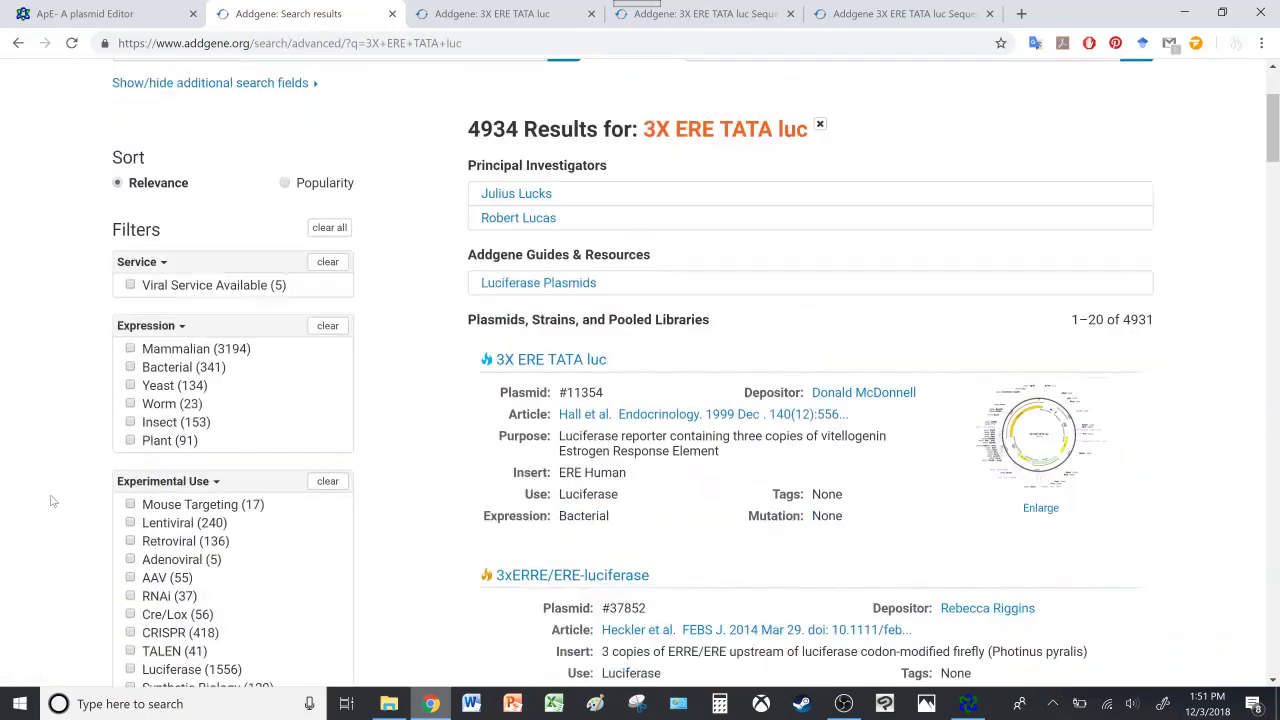
{"action": "scroll", "coordinate": [53, 501], "scroll_direction": "down", "scroll_amount": 2}
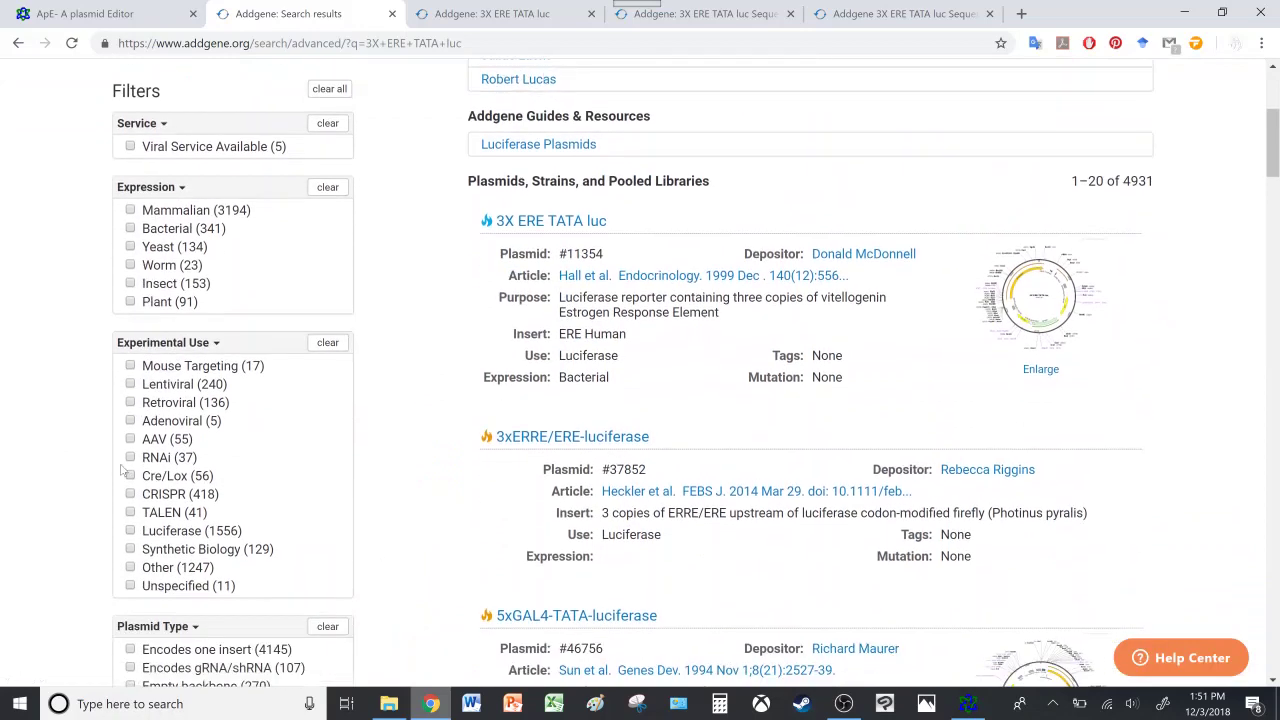
{"action": "left_click", "coordinate": [577, 226]}
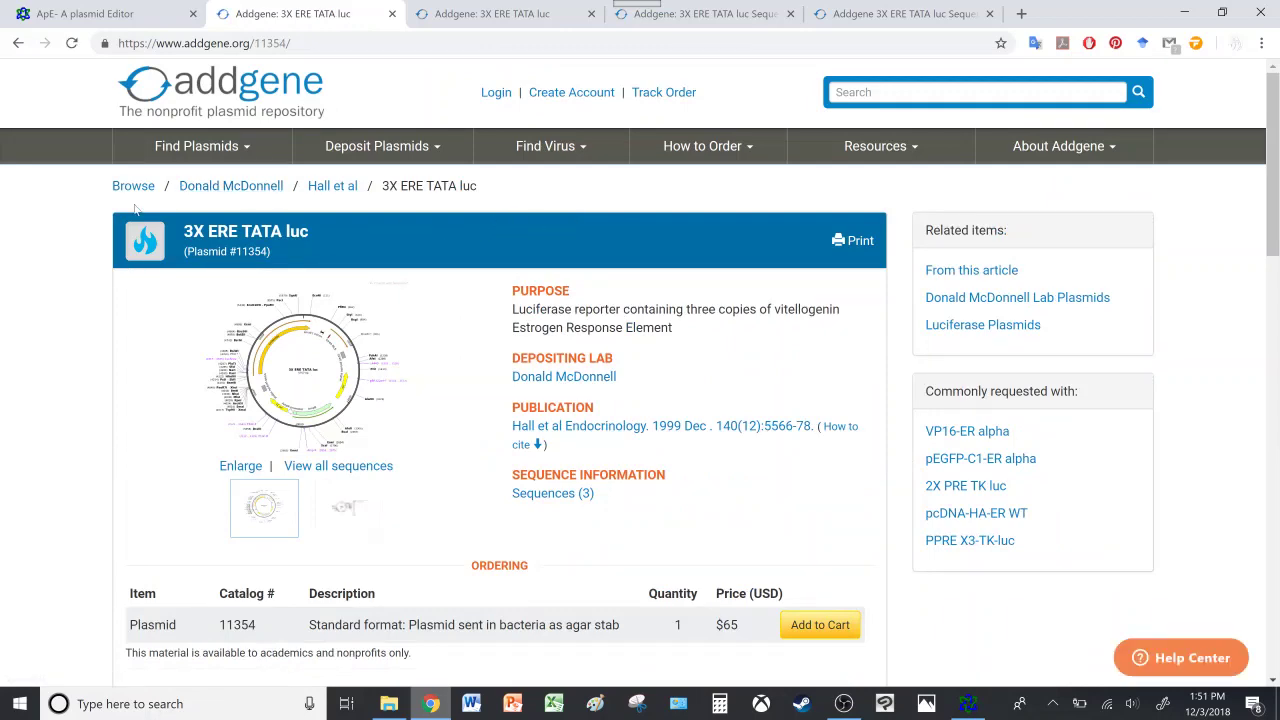
Review the plasmid's backbone, growth, cloning and citation information on its Addgene page.
{"action": "scroll", "coordinate": [57, 459], "scroll_direction": "down", "scroll_amount": 2}
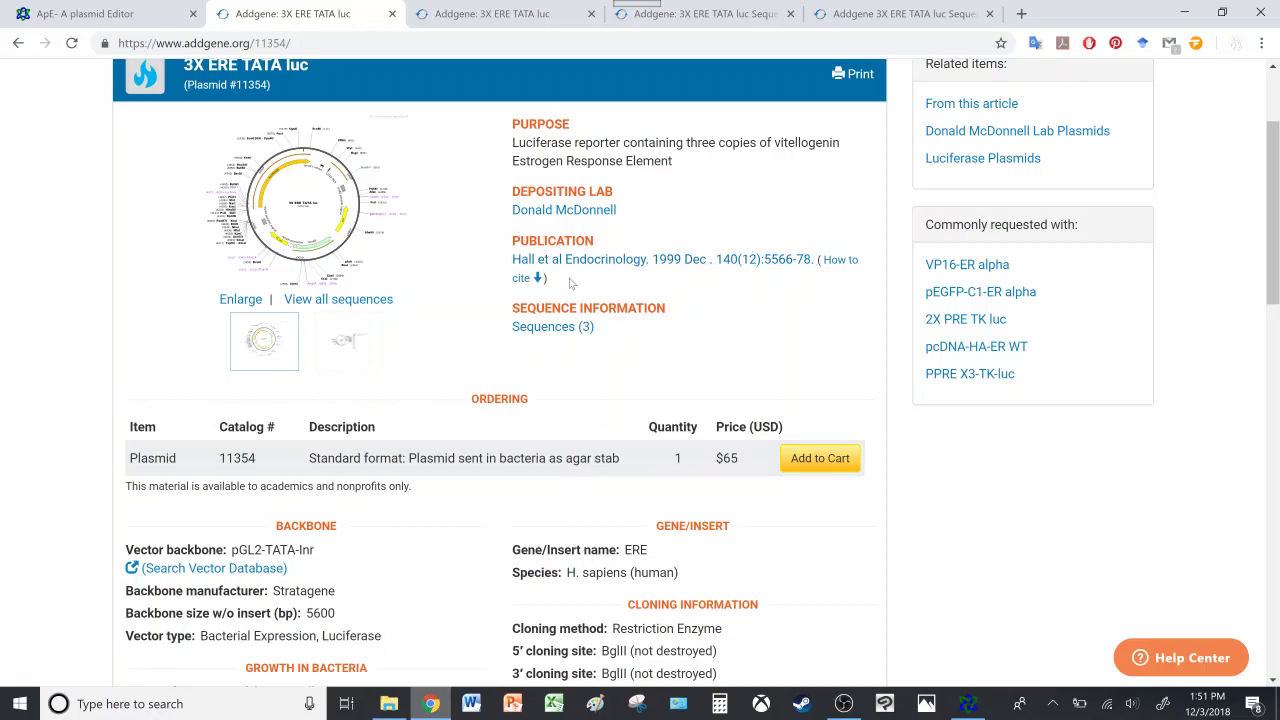
{"action": "scroll", "coordinate": [55, 458], "scroll_direction": "down", "scroll_amount": 2}
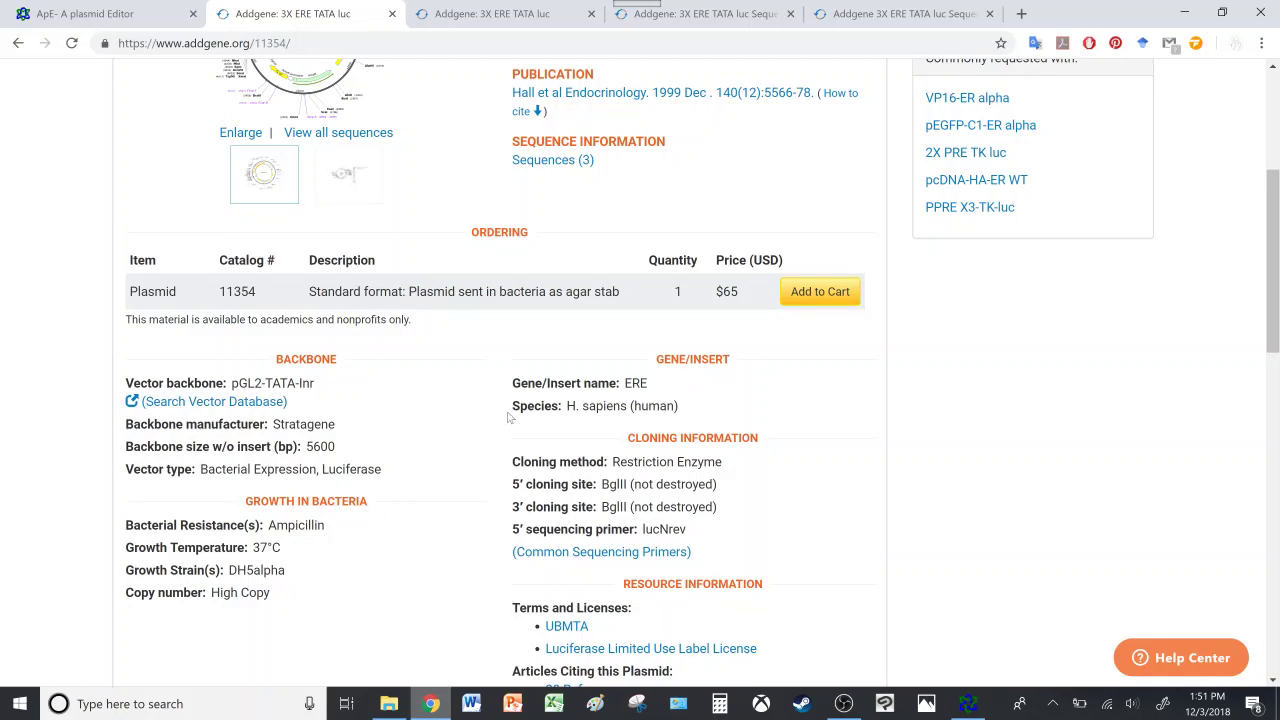
{"action": "scroll", "coordinate": [6, 502], "scroll_direction": "down", "scroll_amount": 1}
{"action": "scroll", "coordinate": [6, 502], "scroll_direction": "down", "scroll_amount": 7}
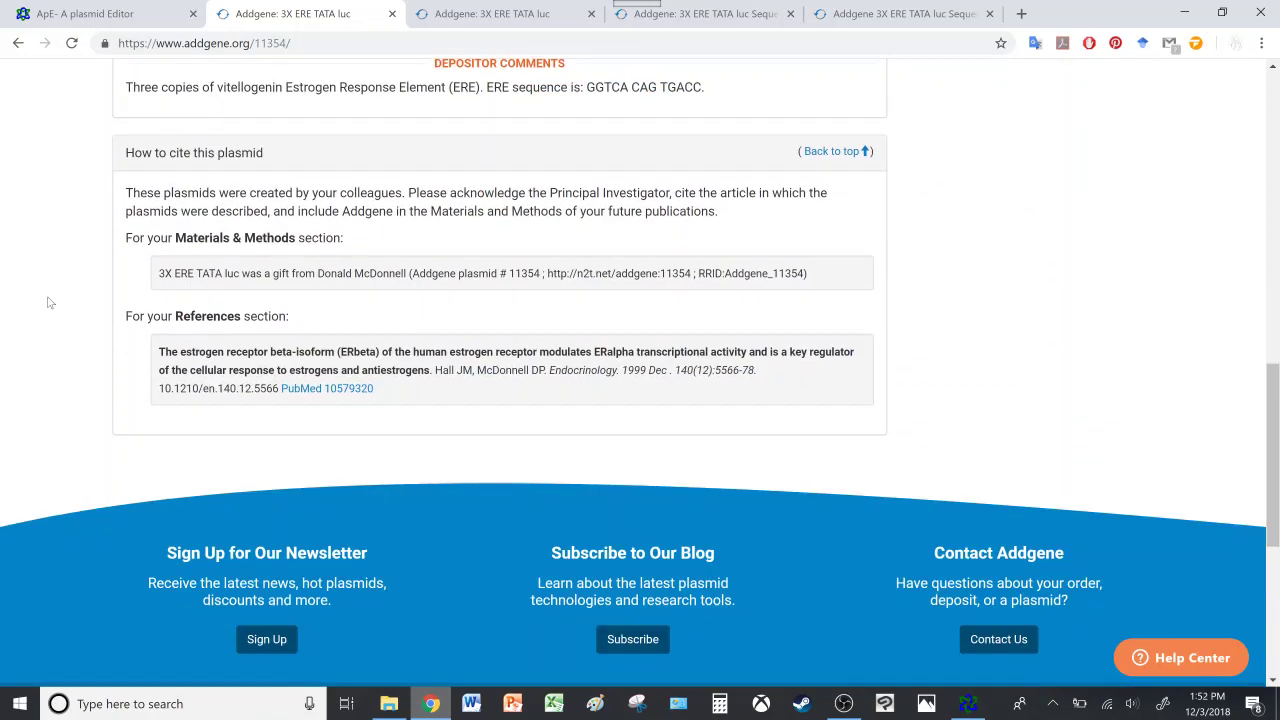
{"action": "scroll", "coordinate": [31, 331], "scroll_direction": "up", "scroll_amount": 5}
{"action": "scroll", "coordinate": [31, 338], "scroll_direction": "up", "scroll_amount": 3}
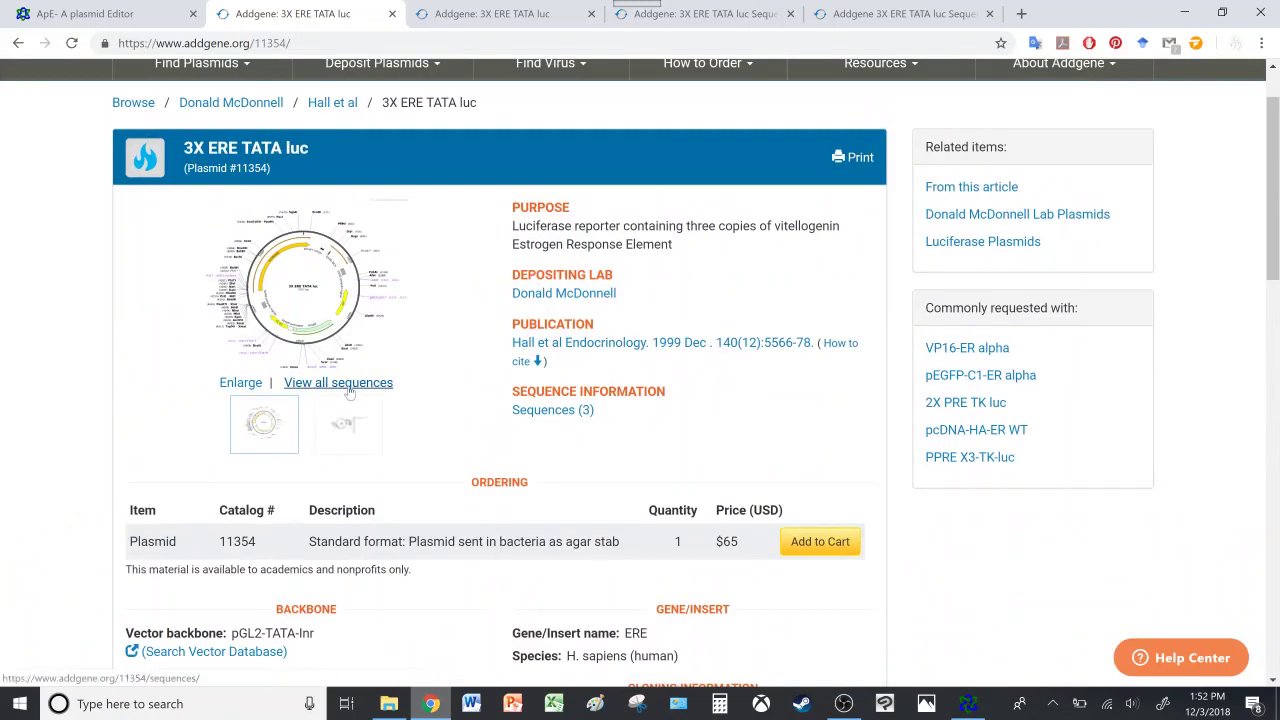
Close the three leftover Addgene tabs and open the plasmid's list of all sequences in a new tab.
{"action": "left_click", "coordinate": [591, 14]}
{"action": "left_click", "coordinate": [591, 14]}
{"action": "left_click", "coordinate": [591, 14]}
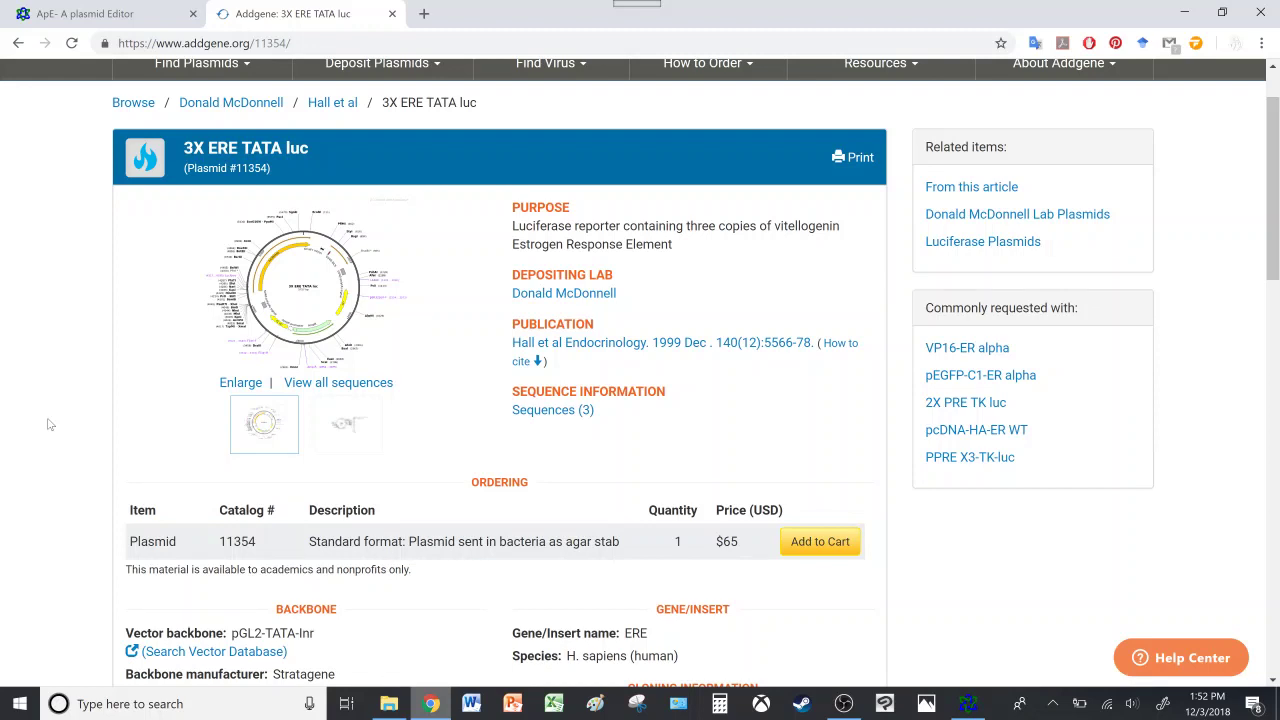
{"action": "right_click", "coordinate": [356, 386]}
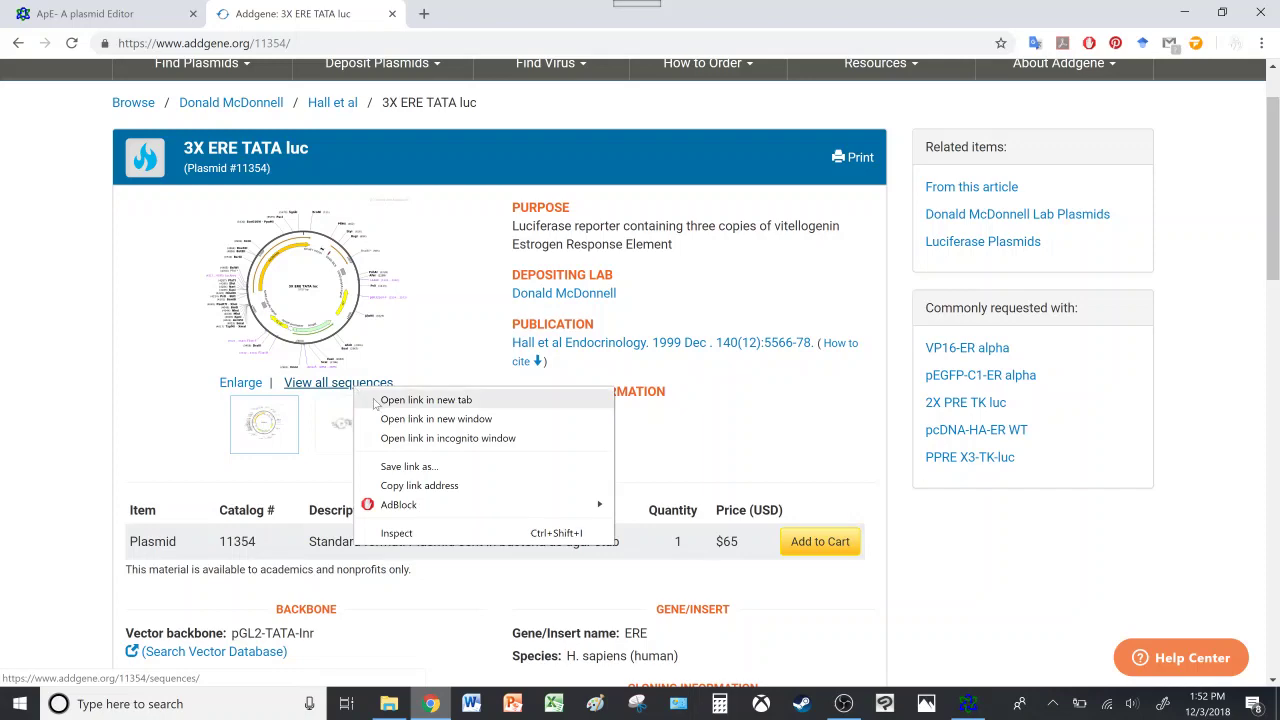
{"action": "left_click", "coordinate": [426, 400]}
Examine the ERE sequence given in the depositor comments on the plasmid page.
{"action": "scroll", "coordinate": [43, 443], "scroll_direction": "down", "scroll_amount": 5}
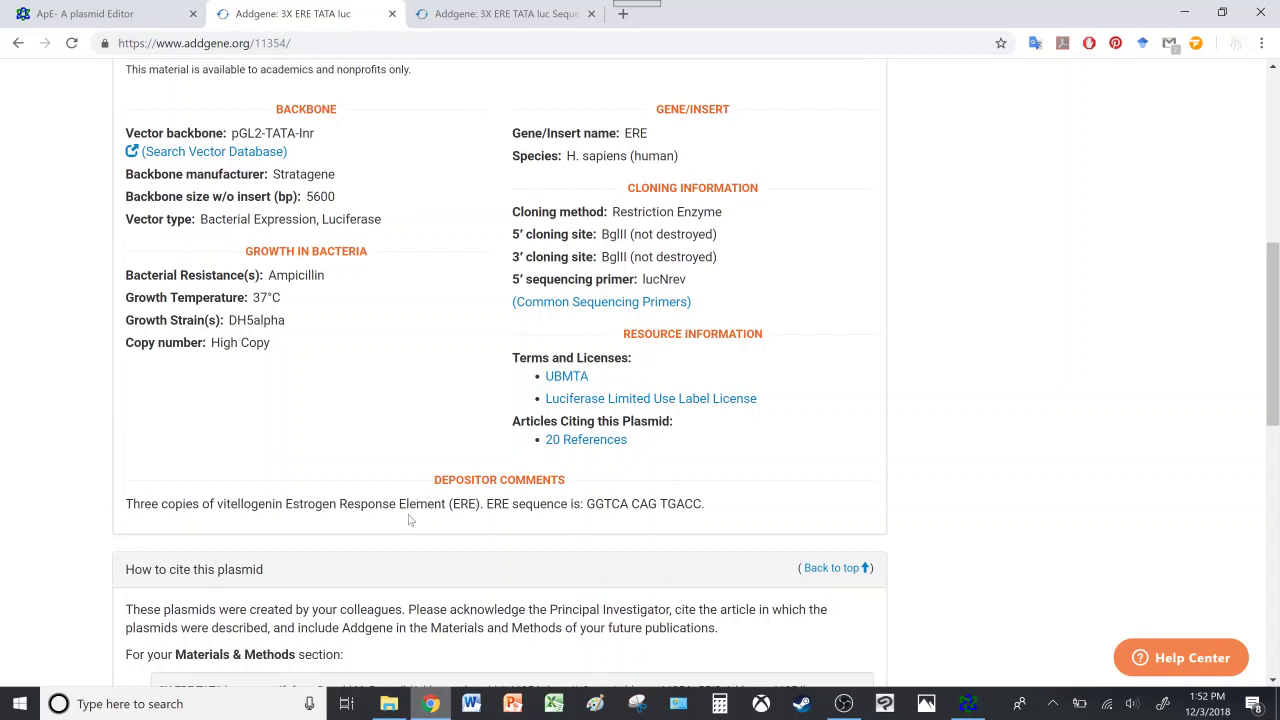
{"action": "left_click_drag", "start_coordinate": [716, 513], "coordinate": [585, 505]}
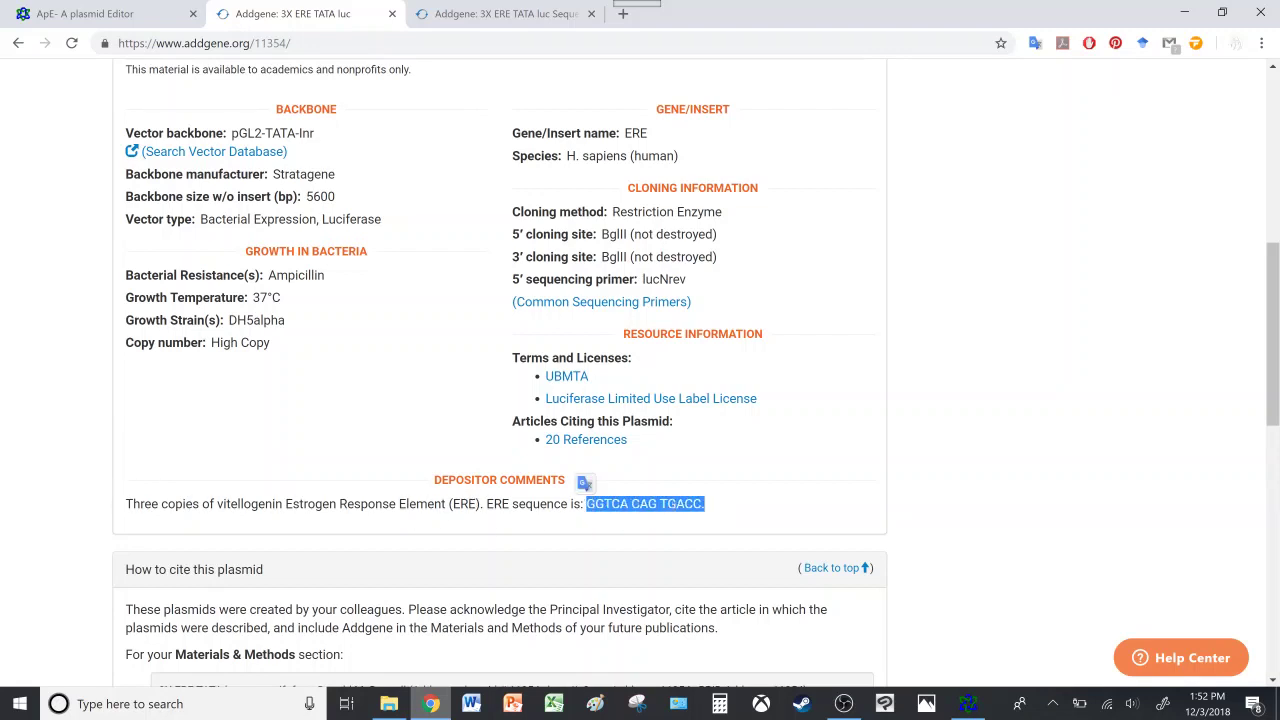
{"action": "left_click", "coordinate": [57, 446]}
{"action": "scroll", "coordinate": [75, 466], "scroll_direction": "up", "scroll_amount": 6}
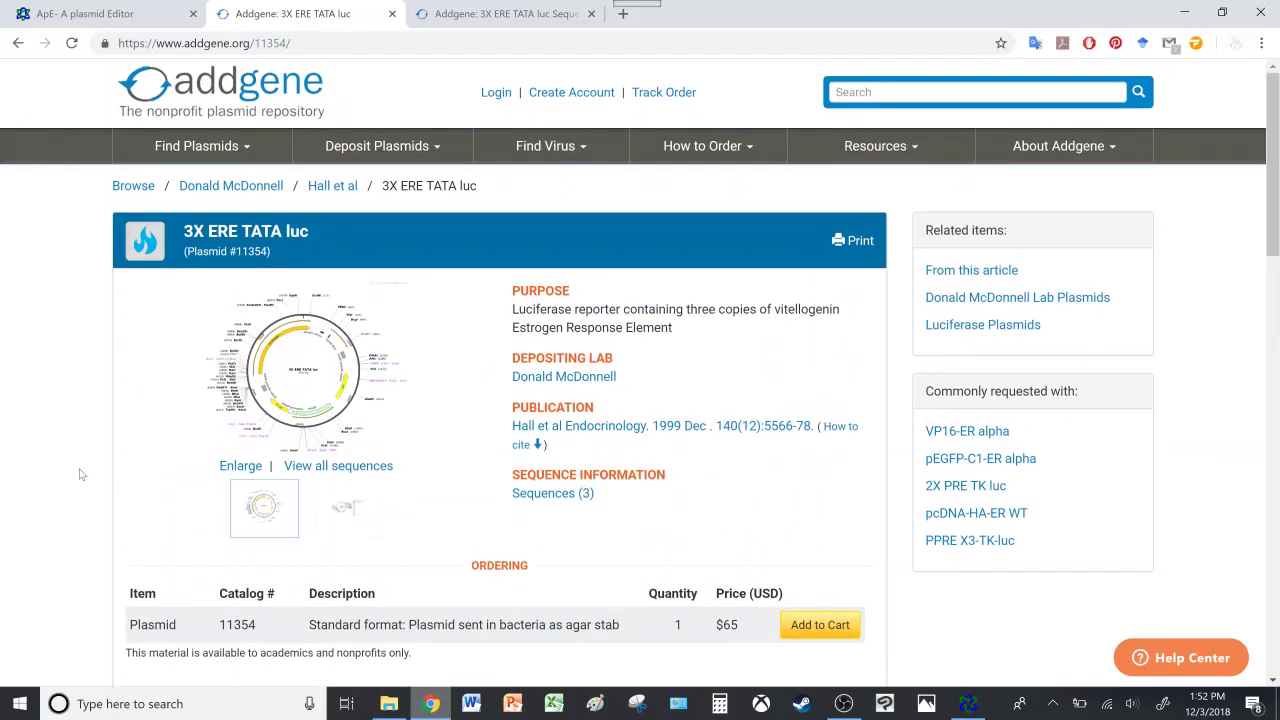
On the 3X ERE TATA luc sequences page, select and copy the entire full Addgene NGS Result sequence without its header line.
{"action": "left_click", "coordinate": [574, 8]}
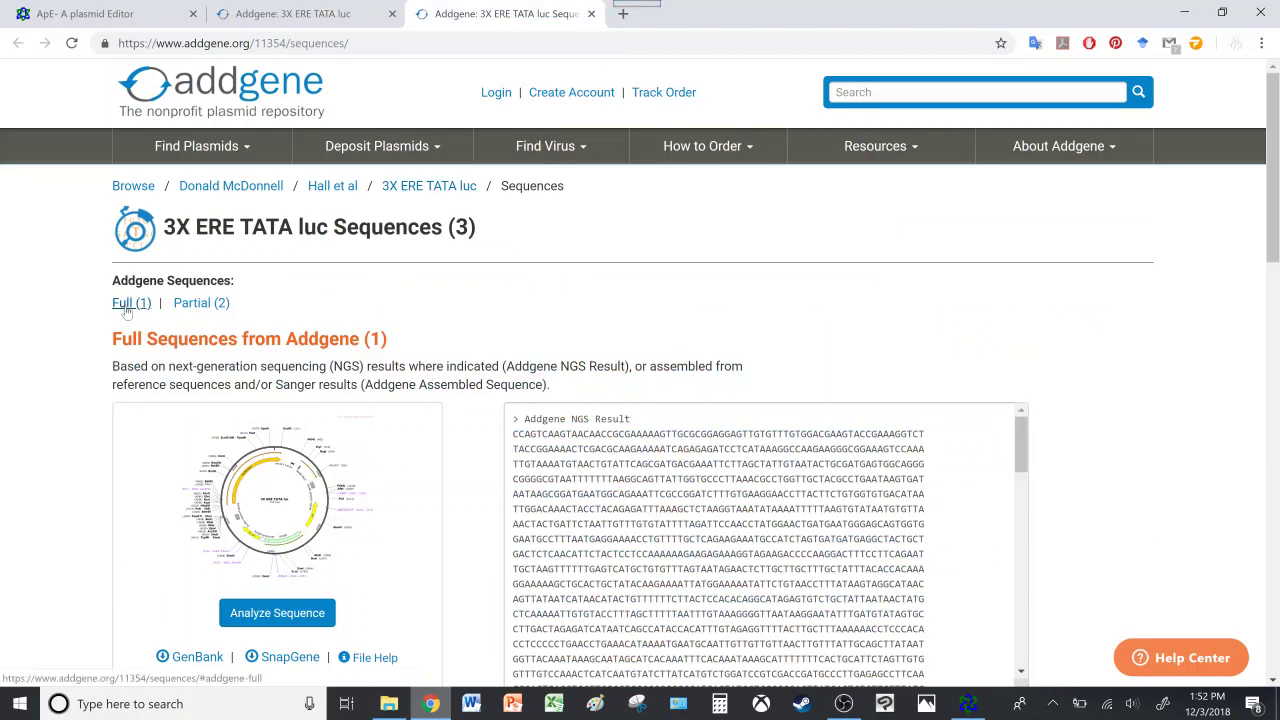
{"action": "scroll", "coordinate": [33, 523], "scroll_direction": "down", "scroll_amount": 7}
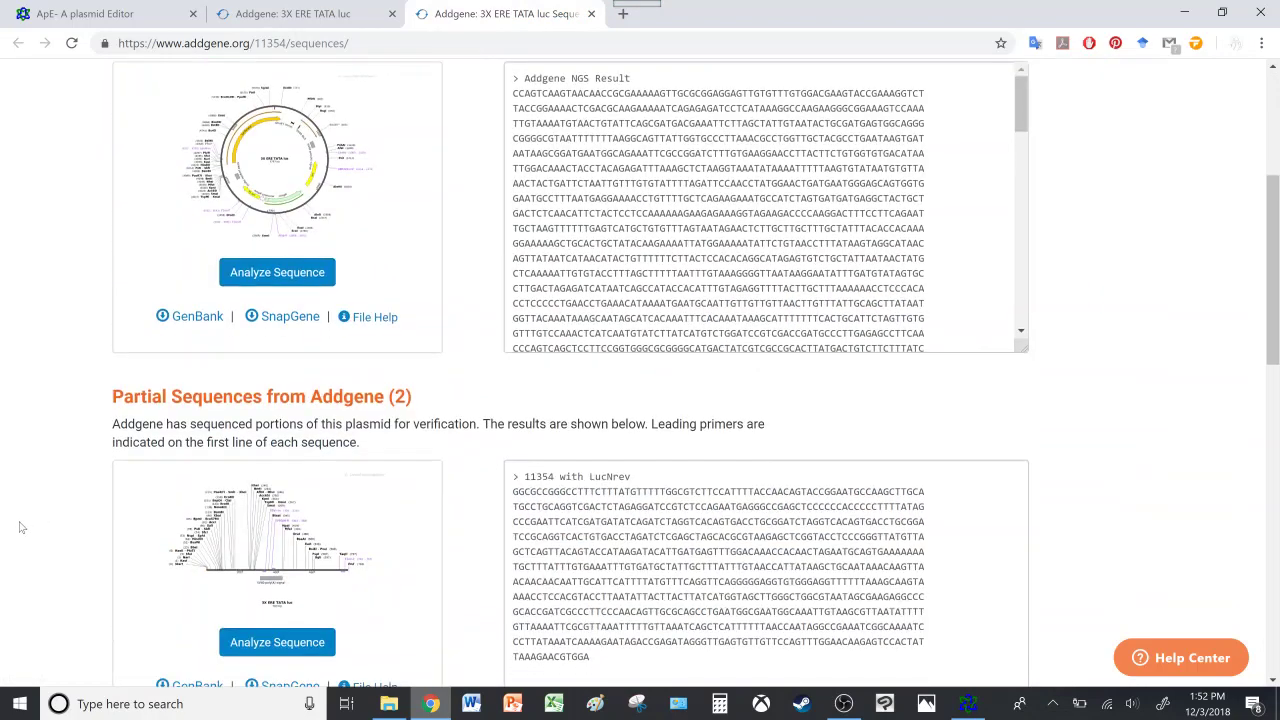
{"action": "scroll", "coordinate": [35, 524], "scroll_direction": "up", "scroll_amount": 3}
{"action": "scroll", "coordinate": [35, 524], "scroll_direction": "up", "scroll_amount": 2}
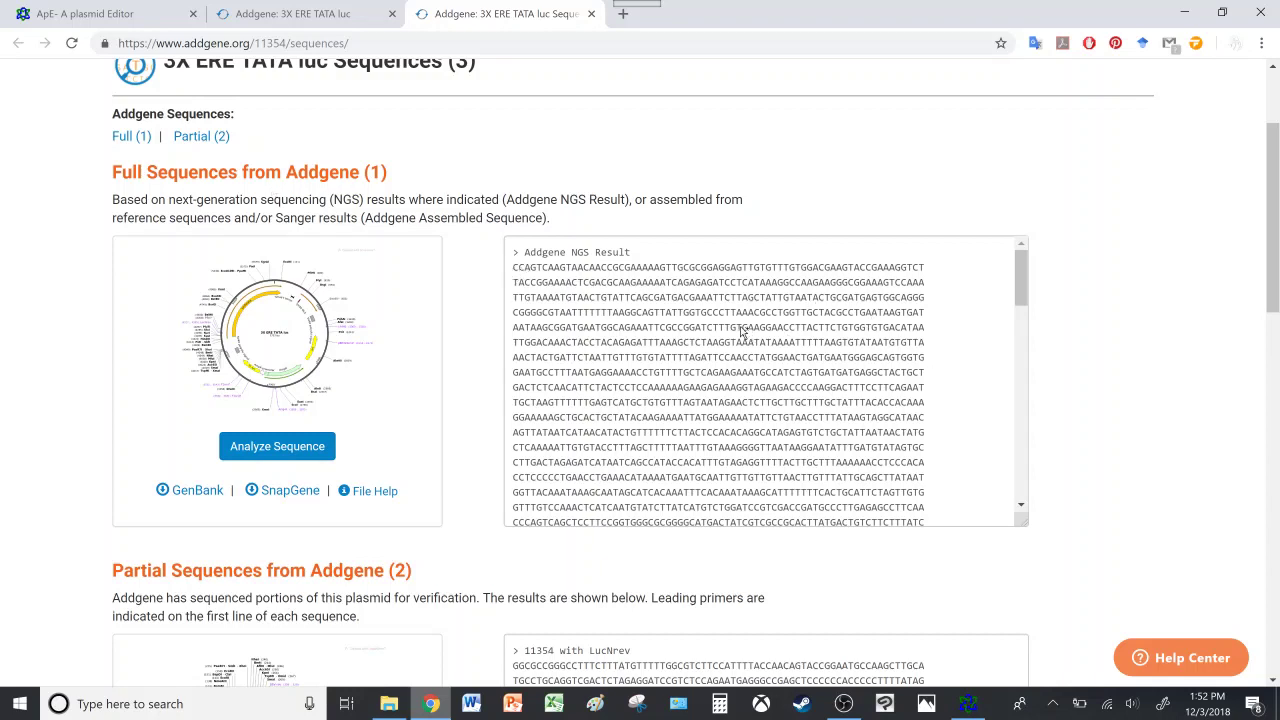
{"action": "left_click", "coordinate": [524, 272]}
{"action": "left_click_drag", "start_coordinate": [524, 272], "coordinate": [637, 491]}
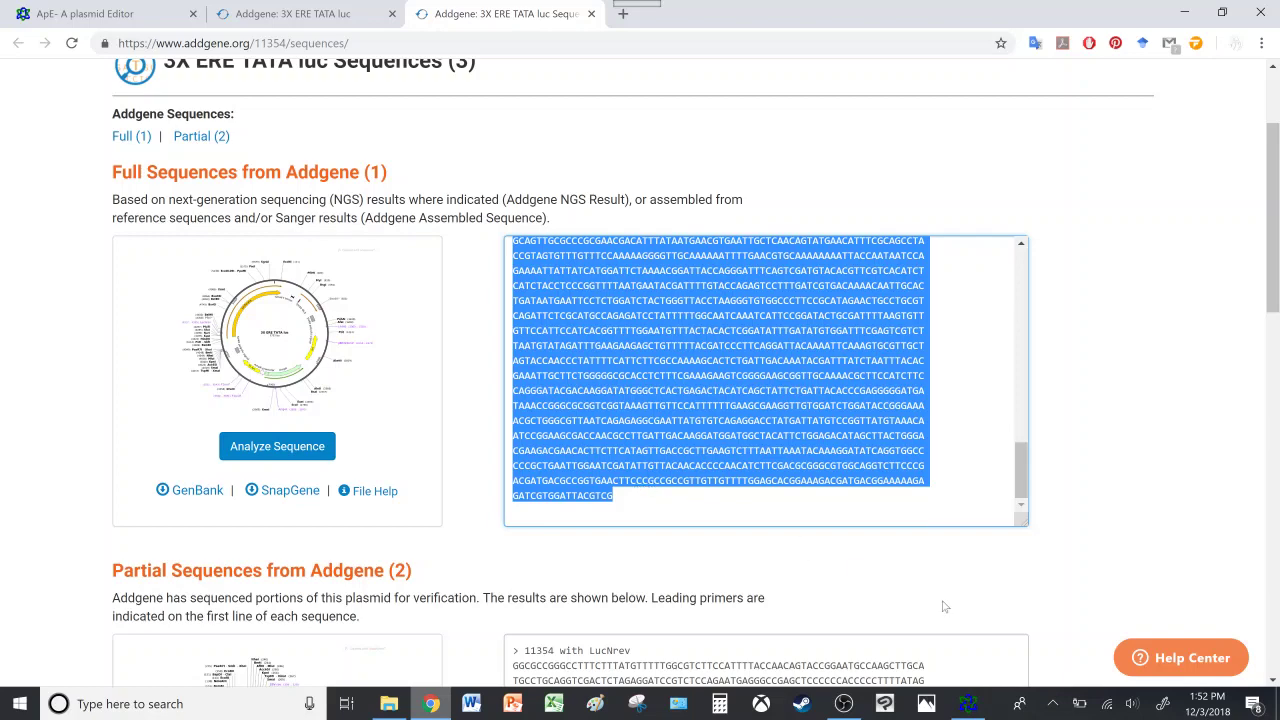
Switch to ApE and paste the copied plasmid sequence into the empty New DNA window, leaving it deselected.
{"action": "left_click", "coordinate": [981, 710]}
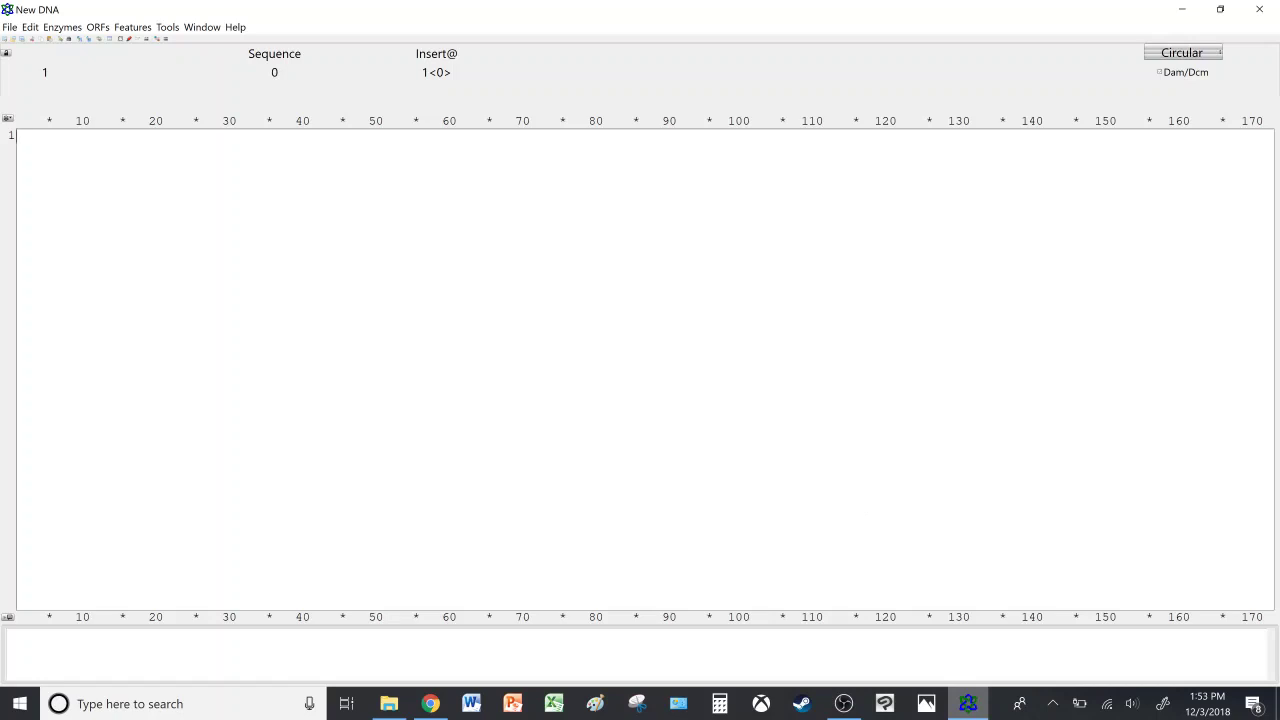
{"action": "key", "text": "ctrl+v"}
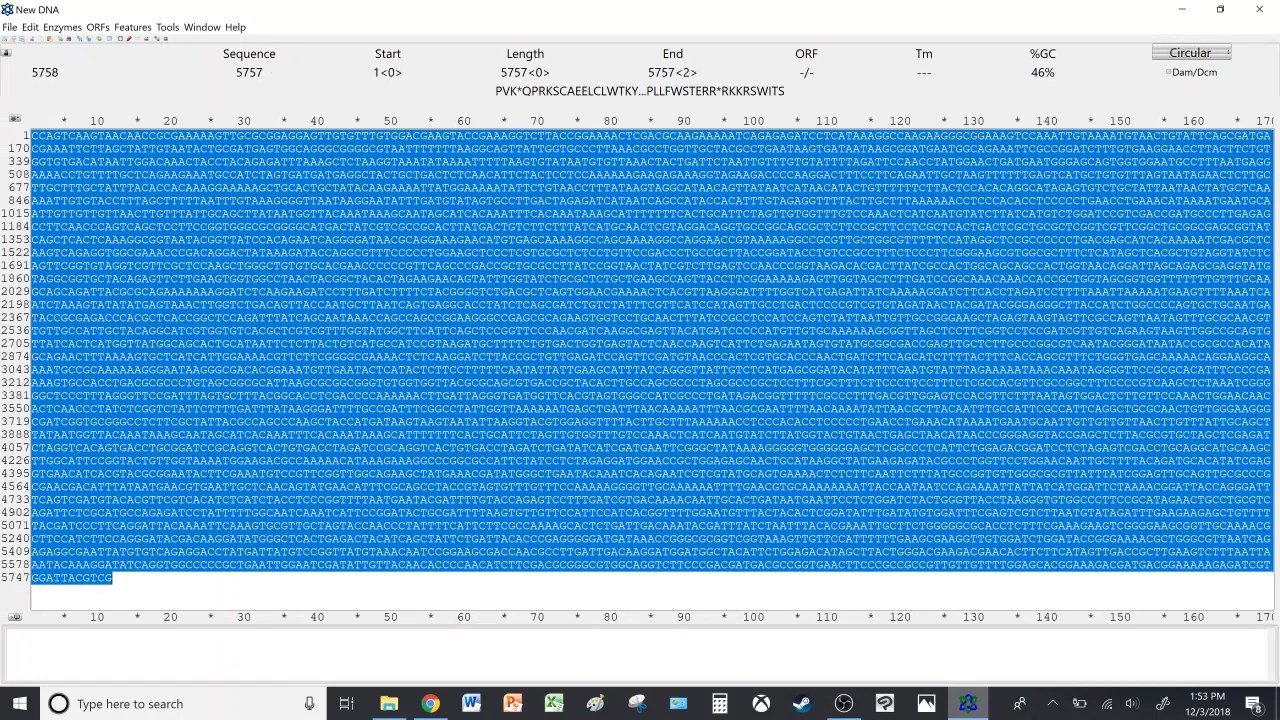
{"action": "left_click", "coordinate": [112, 578]}
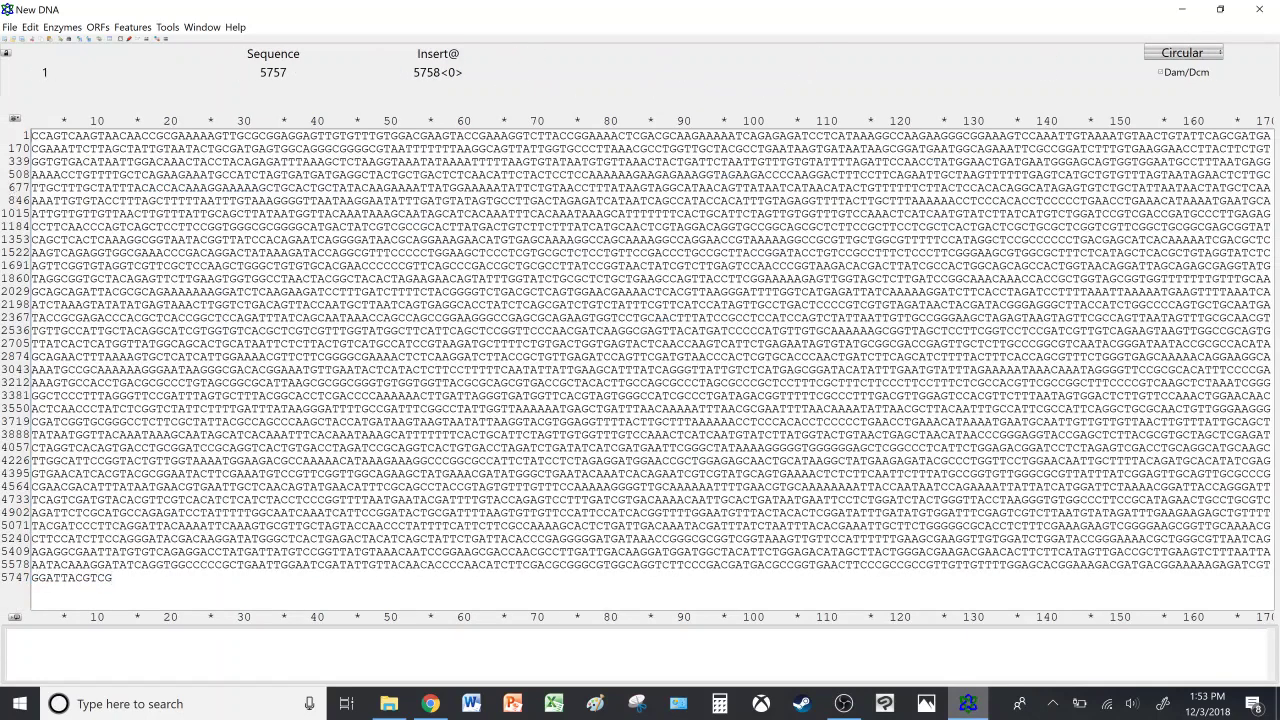
Select the whole pasted sequence and check the available text font sizes without changing the size.
{"action": "left_click_drag", "start_coordinate": [34, 135], "coordinate": [118, 578]}
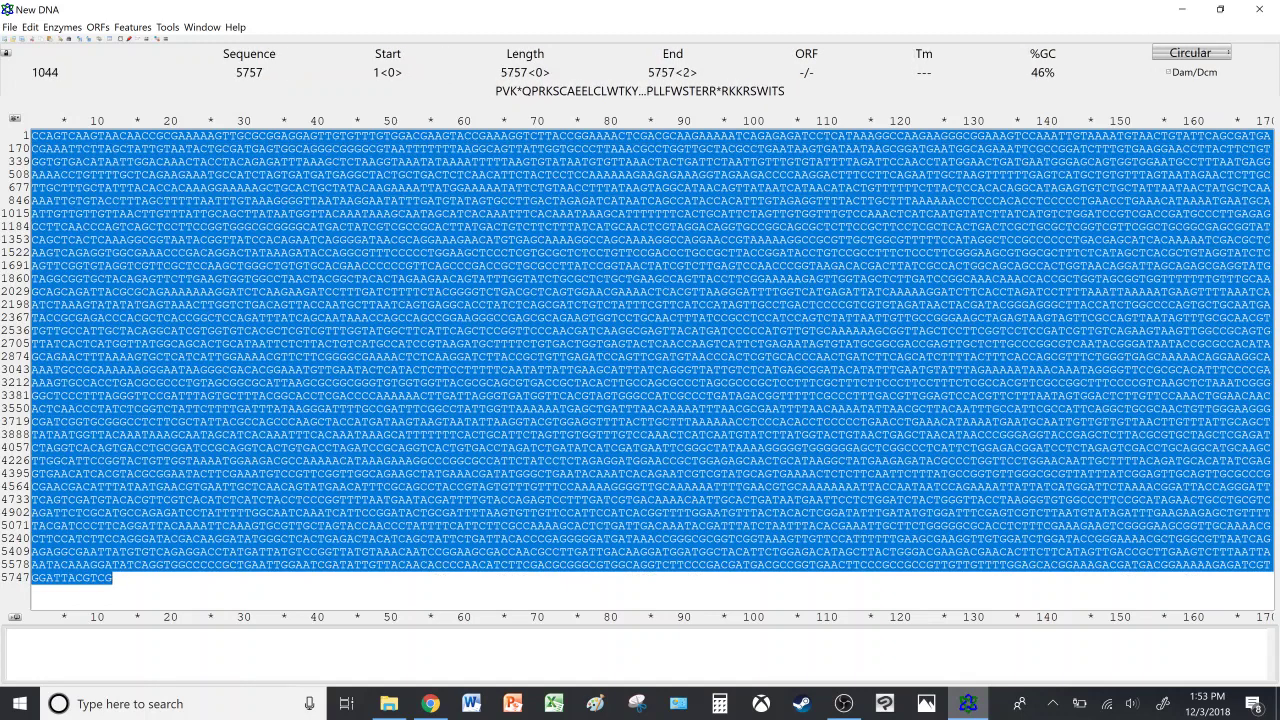
{"action": "right_click", "coordinate": [247, 218]}
{"action": "mouse_move", "coordinate": [295, 480]}
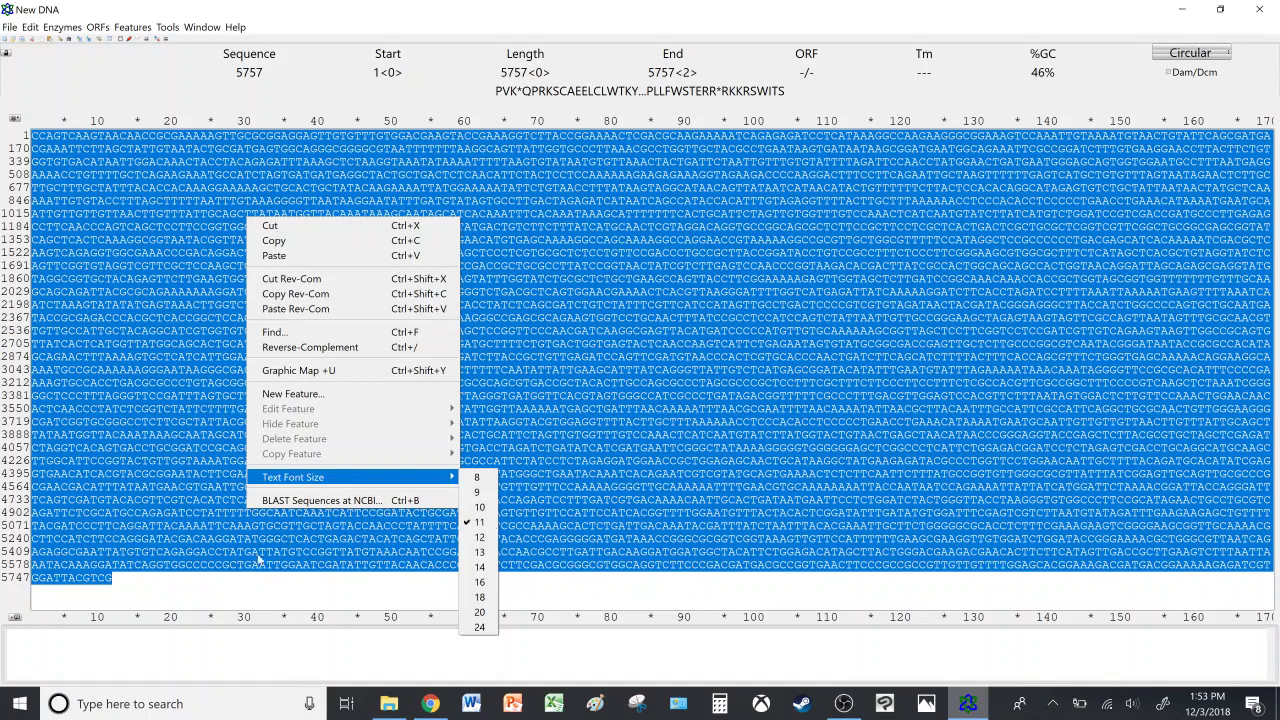
{"action": "left_click", "coordinate": [230, 589]}
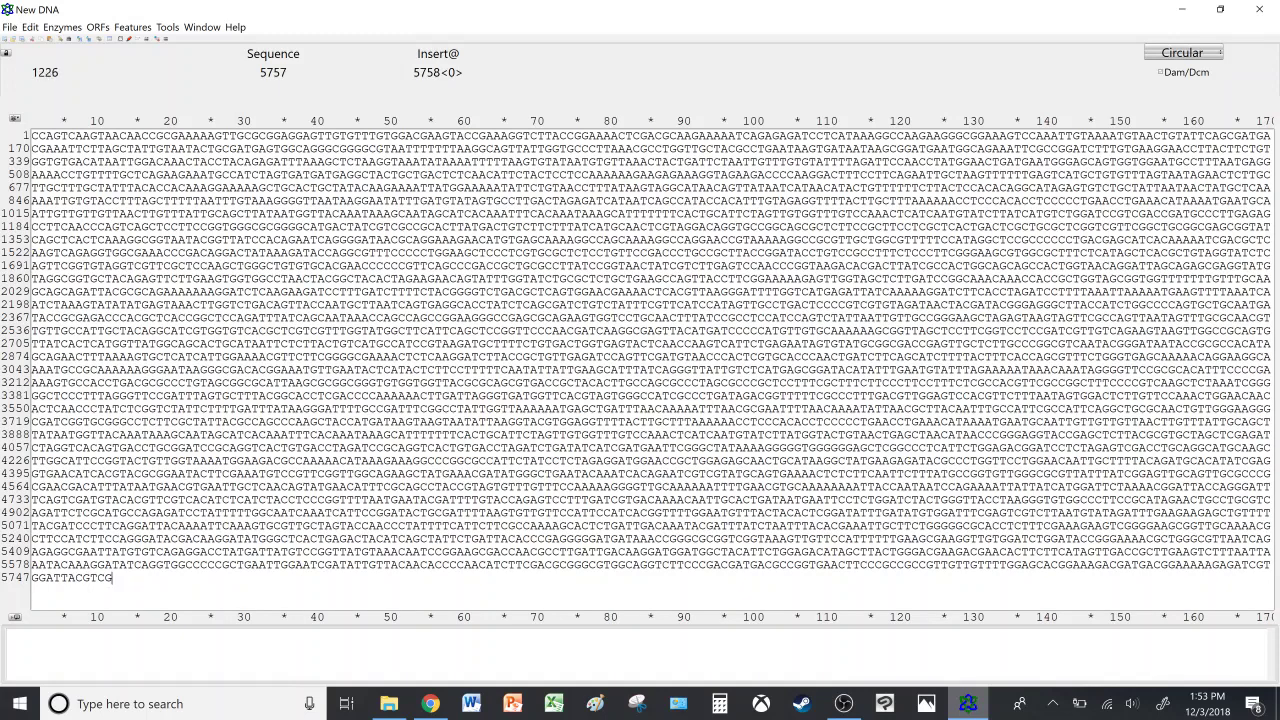
Switch to Chrome and open the Sequence Analyzer for the full Addgene NGS Result sequence in a new tab, bringing that tab forward.
{"action": "left_click", "coordinate": [32, 135]}
{"action": "left_click", "coordinate": [431, 704]}
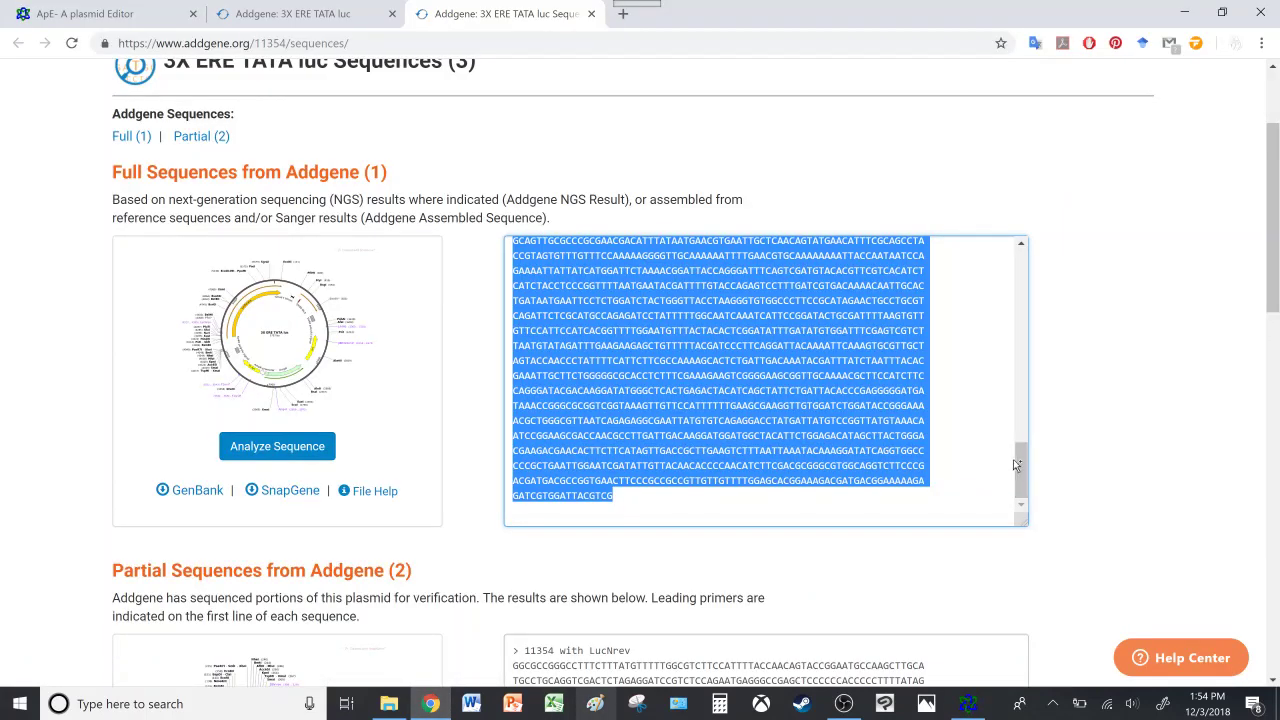
{"action": "left_click_drag", "start_coordinate": [1017, 466], "coordinate": [973, 254]}
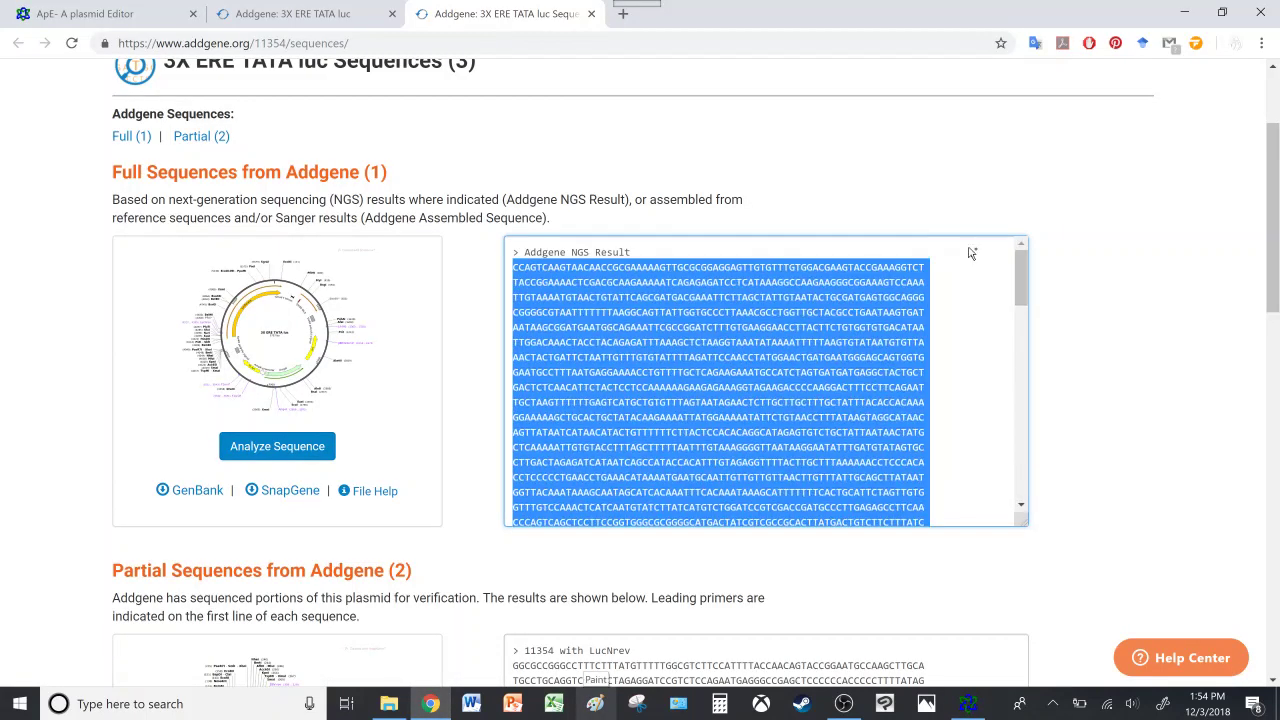
{"action": "left_click", "coordinate": [9, 456]}
{"action": "right_click", "coordinate": [280, 450]}
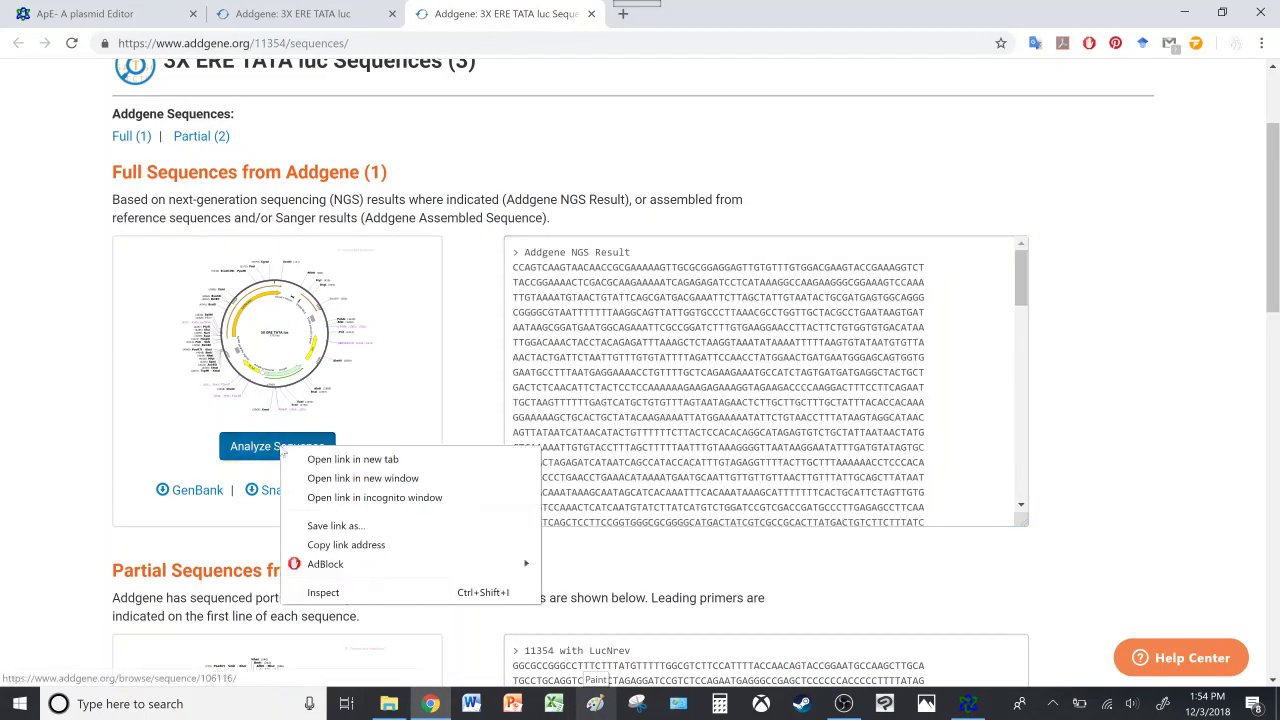
{"action": "left_click", "coordinate": [308, 459]}
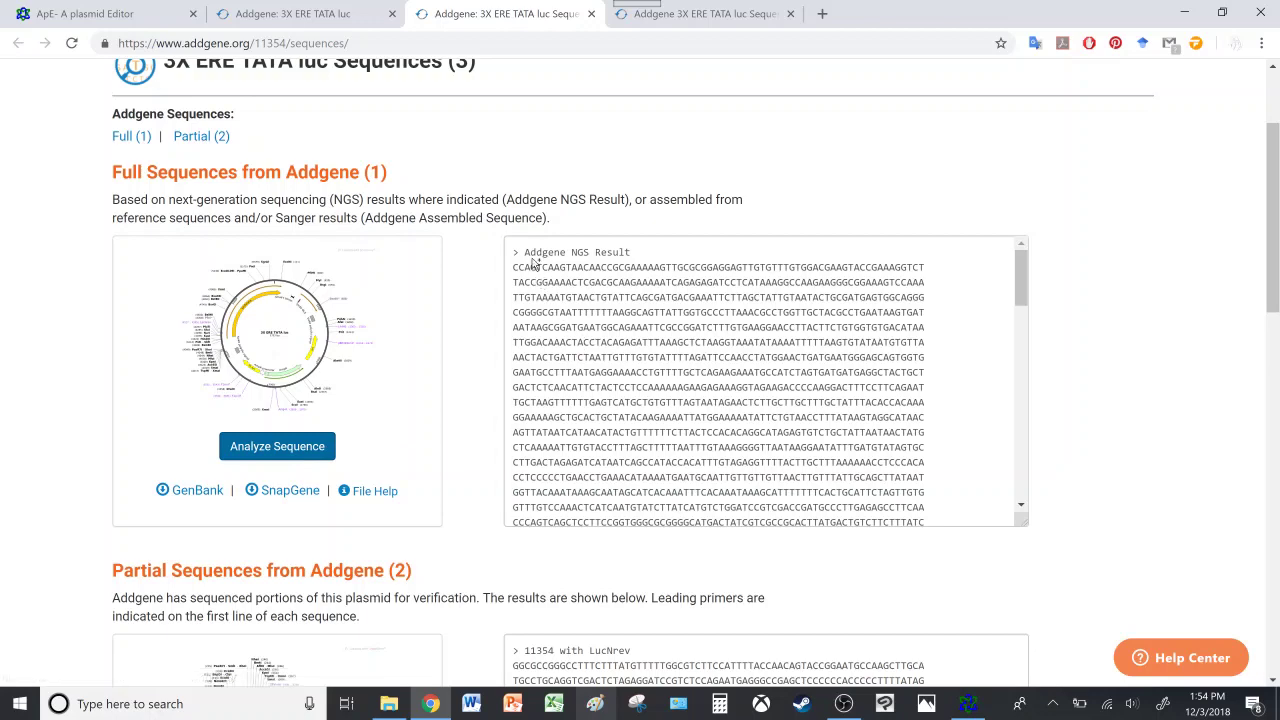
{"action": "left_click", "coordinate": [740, 12]}
Examine the features and restriction sites around the circular 3X ERE TATA luc map in the Sequence Analyzer.
{"action": "scroll", "coordinate": [40, 495], "scroll_direction": "down", "scroll_amount": 3}
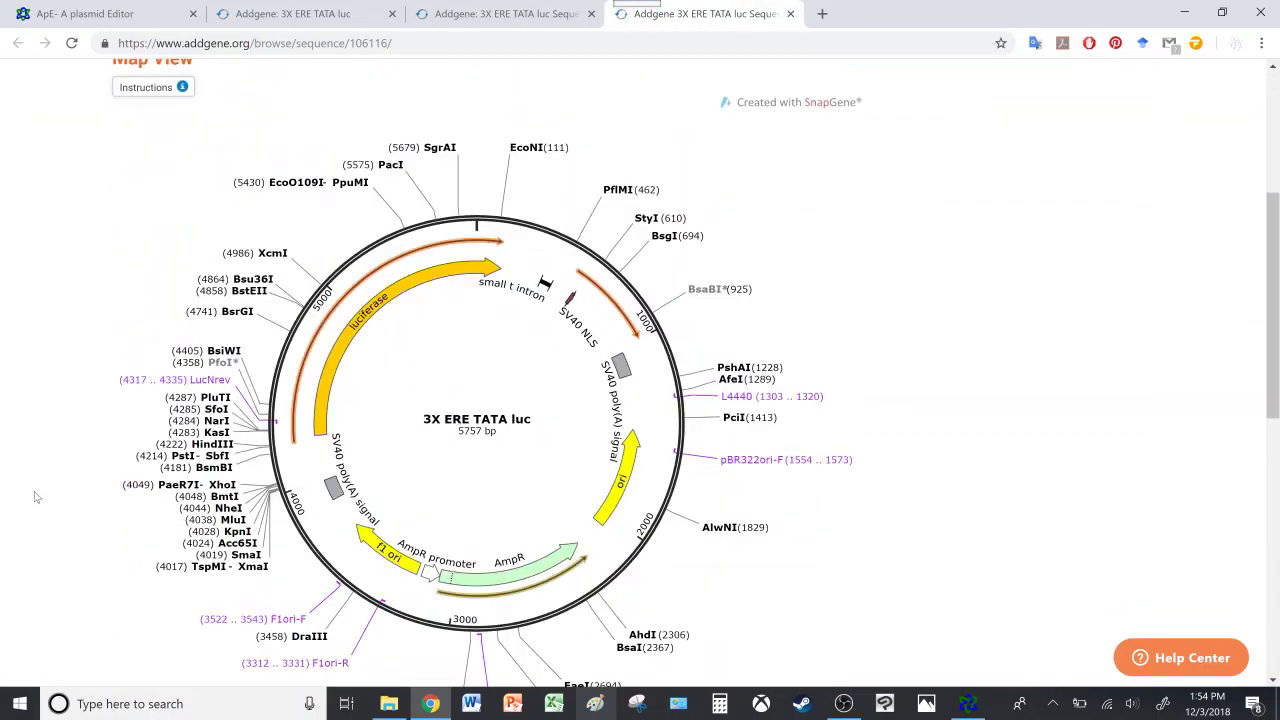
{"action": "scroll", "coordinate": [35, 490], "scroll_direction": "down", "scroll_amount": 2}
{"action": "scroll", "coordinate": [35, 490], "scroll_direction": "up", "scroll_amount": 2}
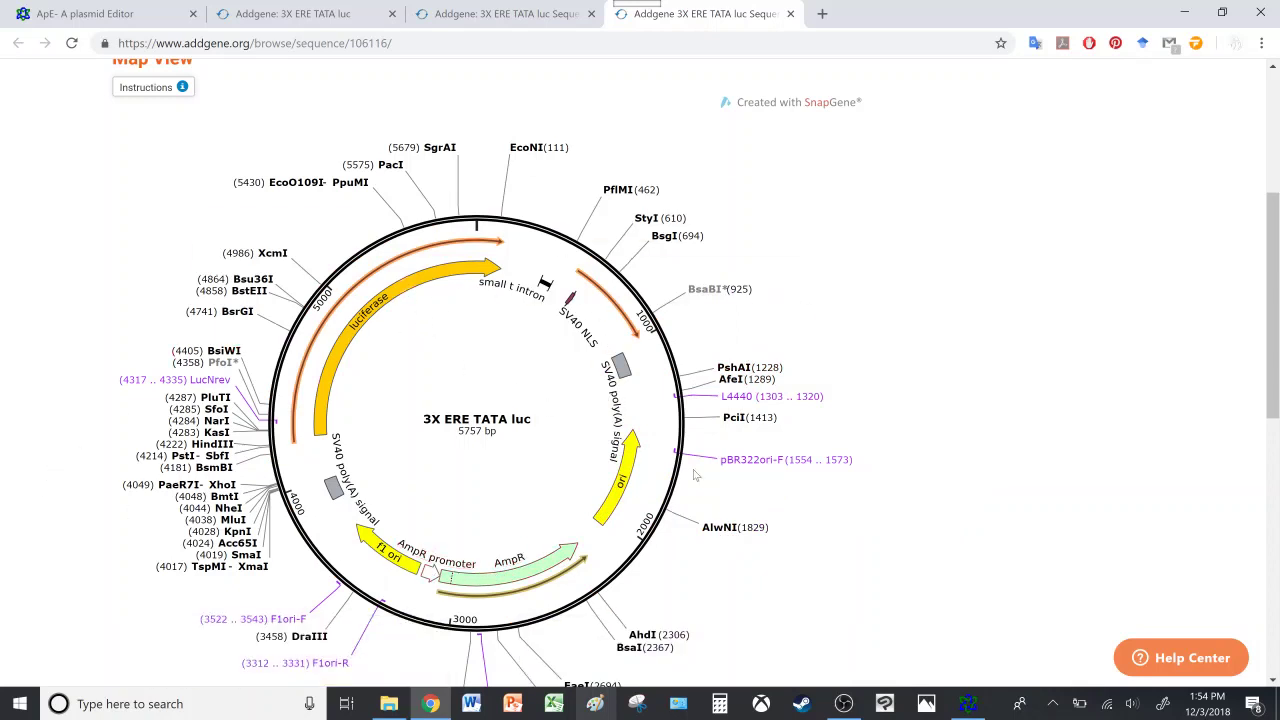
{"action": "scroll", "coordinate": [40, 479], "scroll_direction": "up", "scroll_amount": 2}
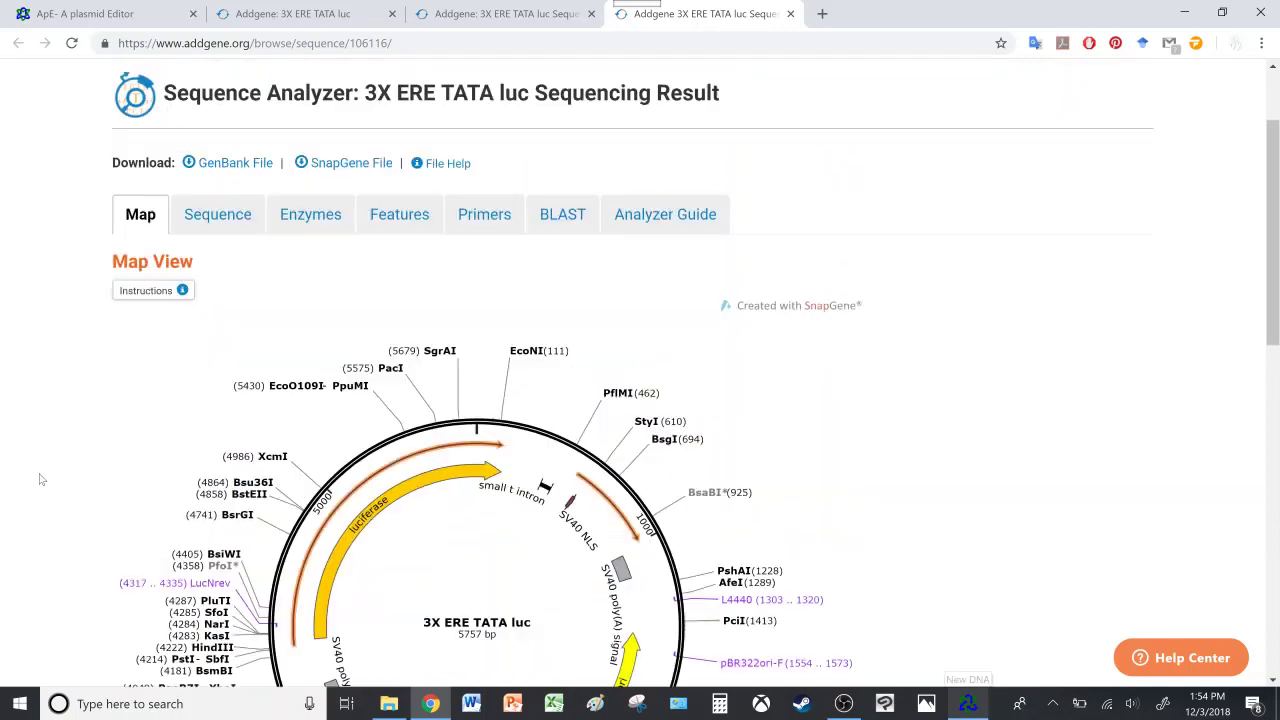
{"action": "scroll", "coordinate": [40, 479], "scroll_direction": "up", "scroll_amount": 2}
{"action": "scroll", "coordinate": [38, 470], "scroll_direction": "down", "scroll_amount": 2}
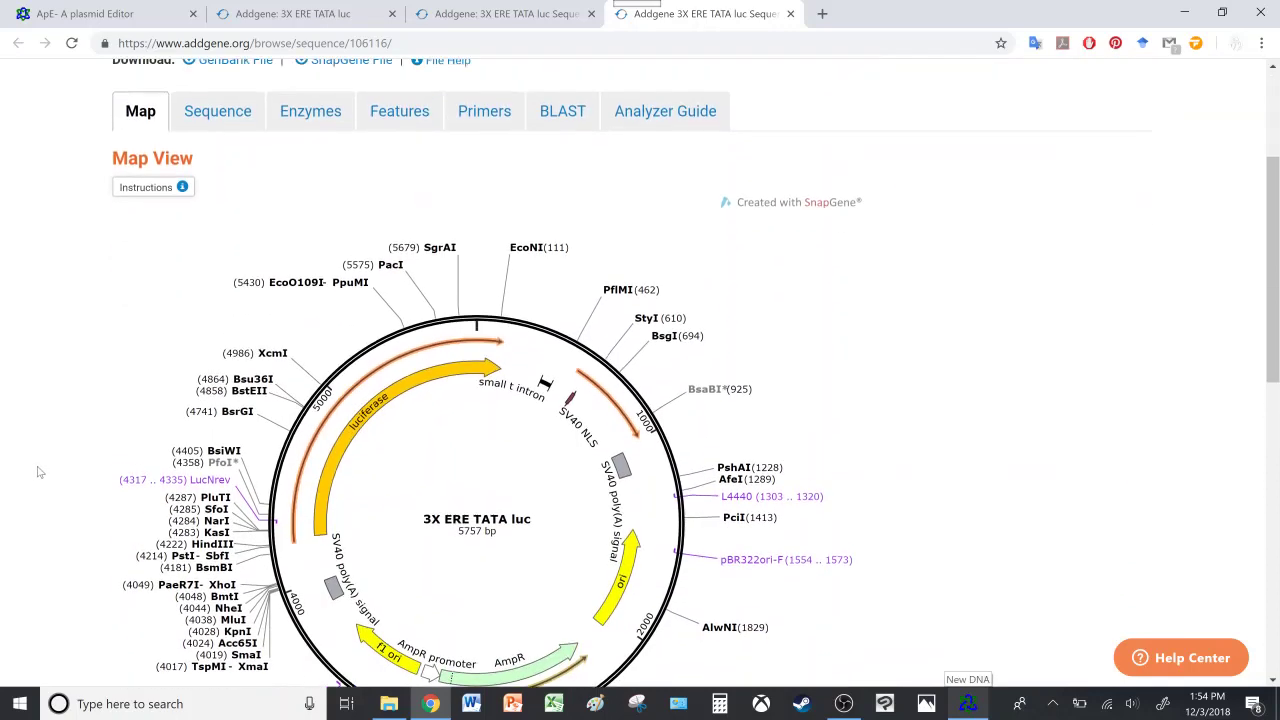
{"action": "scroll", "coordinate": [38, 472], "scroll_direction": "up", "scroll_amount": 2}
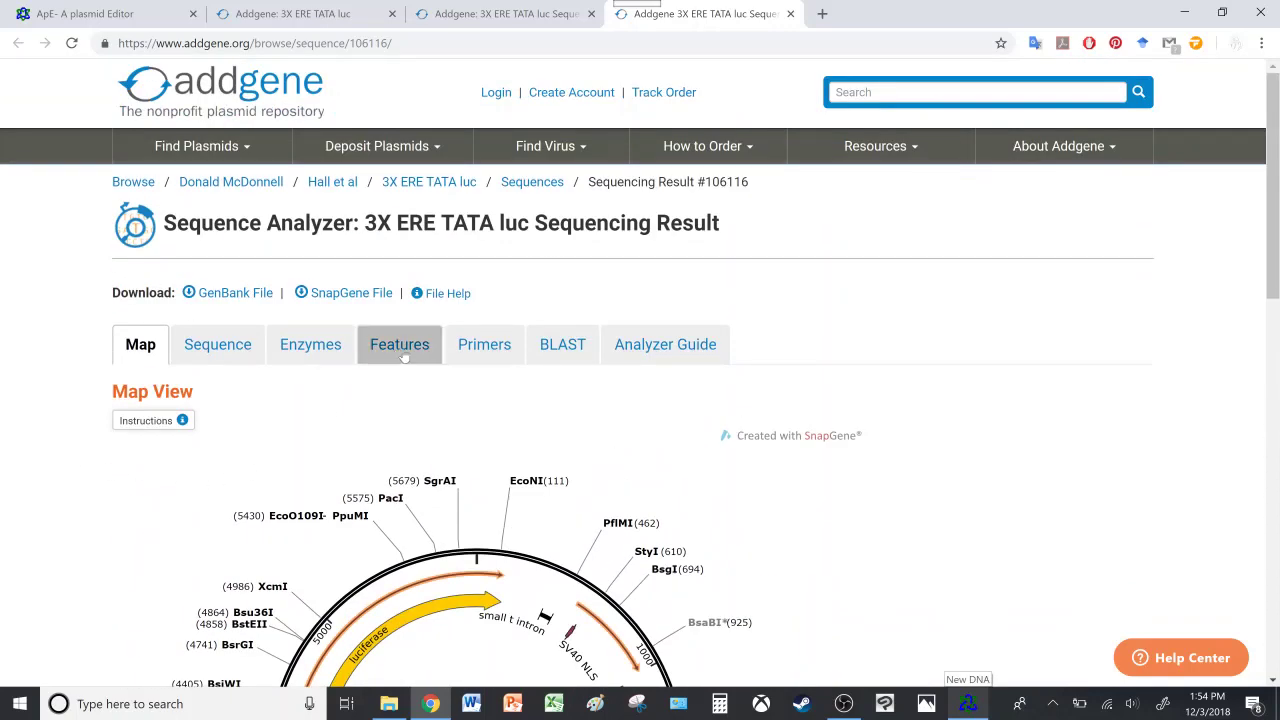
Review the analyzer's Features table and recheck the ERE sequence in the depositor comments on the plasmid page, returning to the table.
{"action": "left_click", "coordinate": [396, 356]}
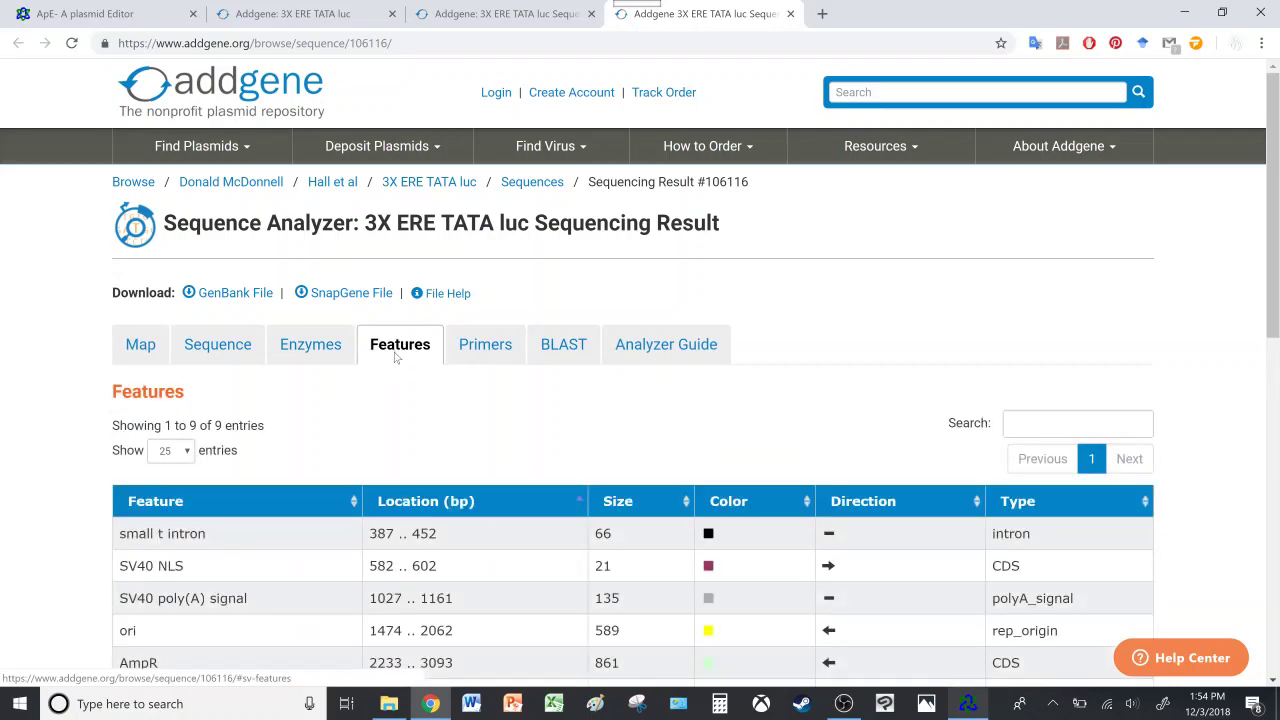
{"action": "scroll", "coordinate": [8, 500], "scroll_direction": "down", "scroll_amount": 3}
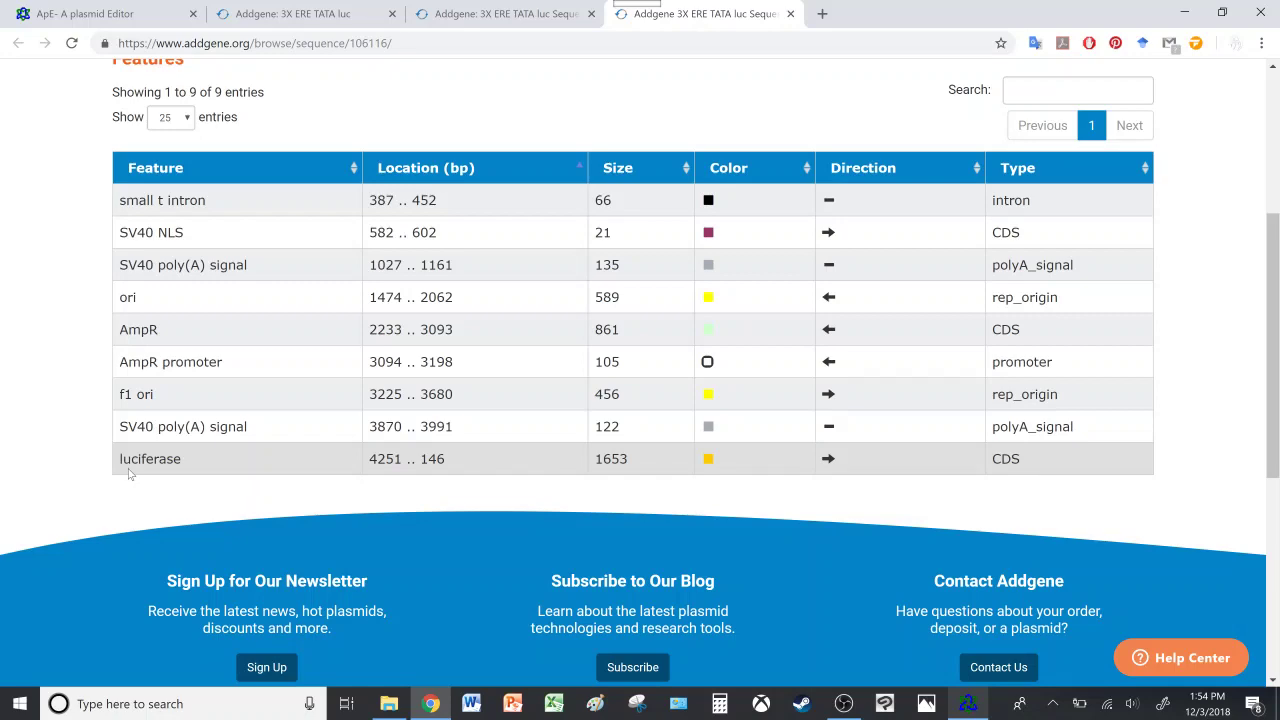
{"action": "left_click", "coordinate": [290, 14]}
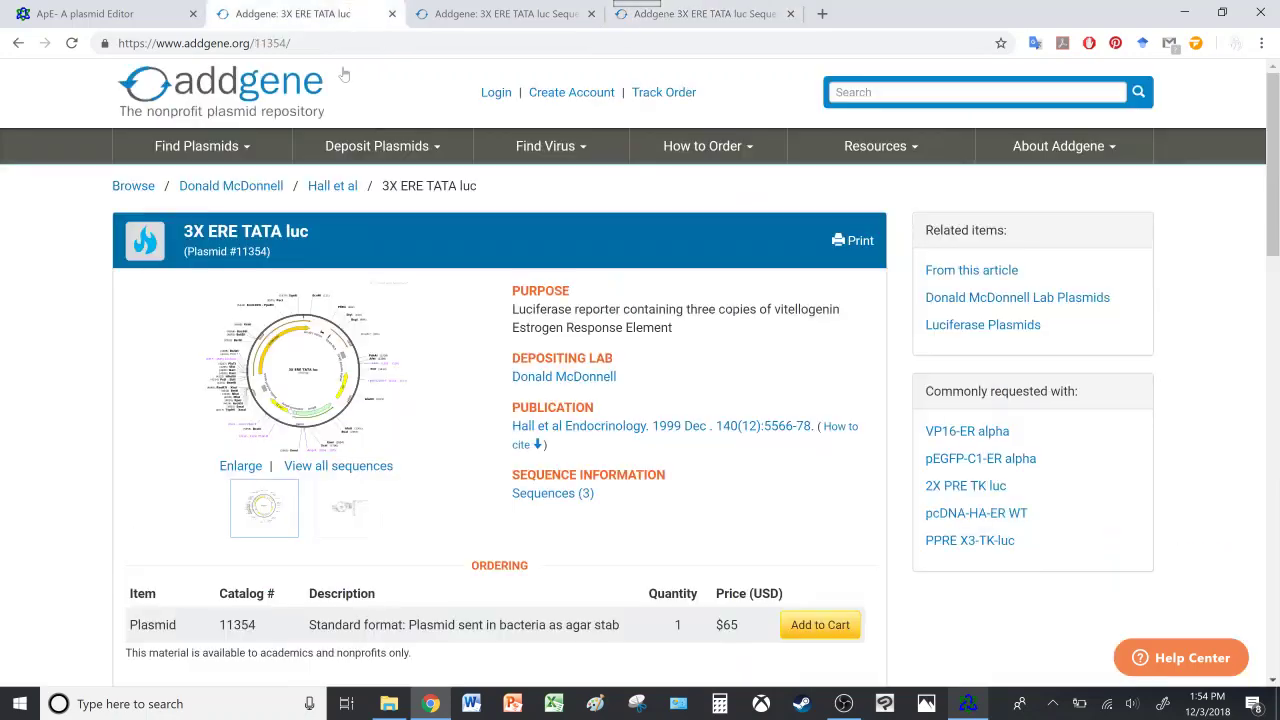
{"action": "scroll", "coordinate": [588, 461], "scroll_direction": "down", "scroll_amount": 5}
{"action": "scroll", "coordinate": [588, 461], "scroll_direction": "down", "scroll_amount": 5}
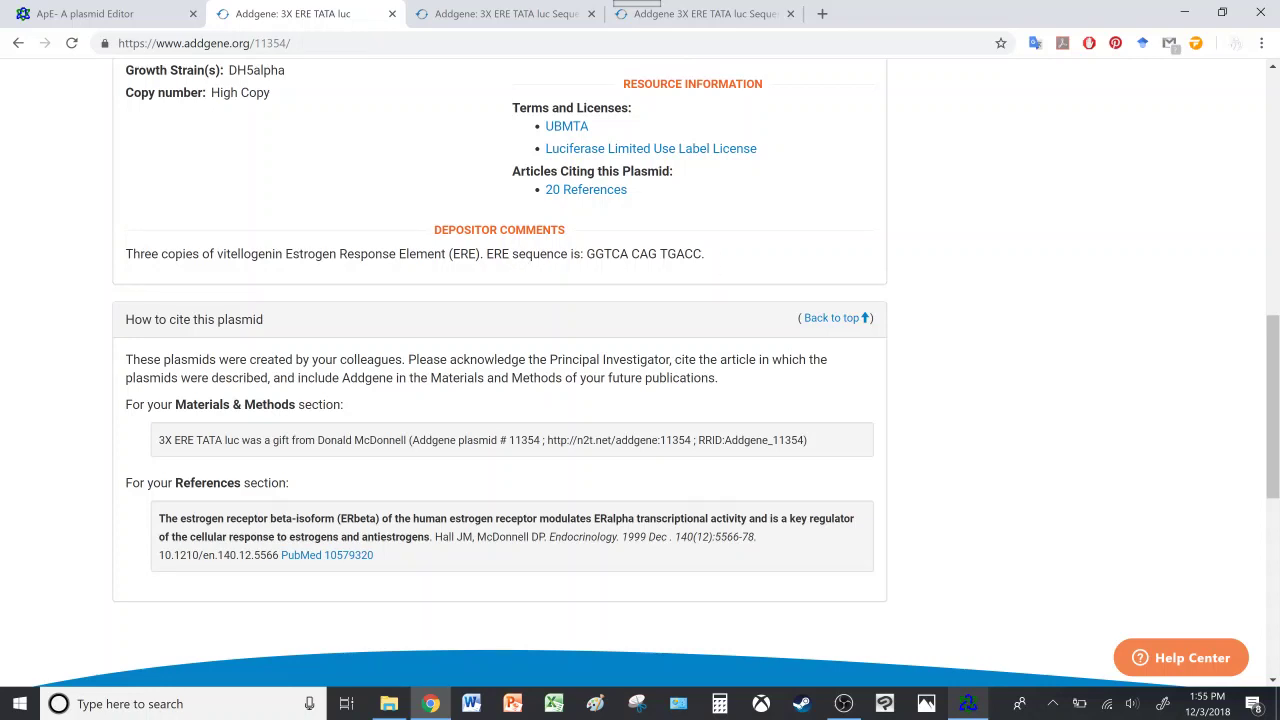
{"action": "scroll", "coordinate": [145, 345], "scroll_direction": "up", "scroll_amount": 10}
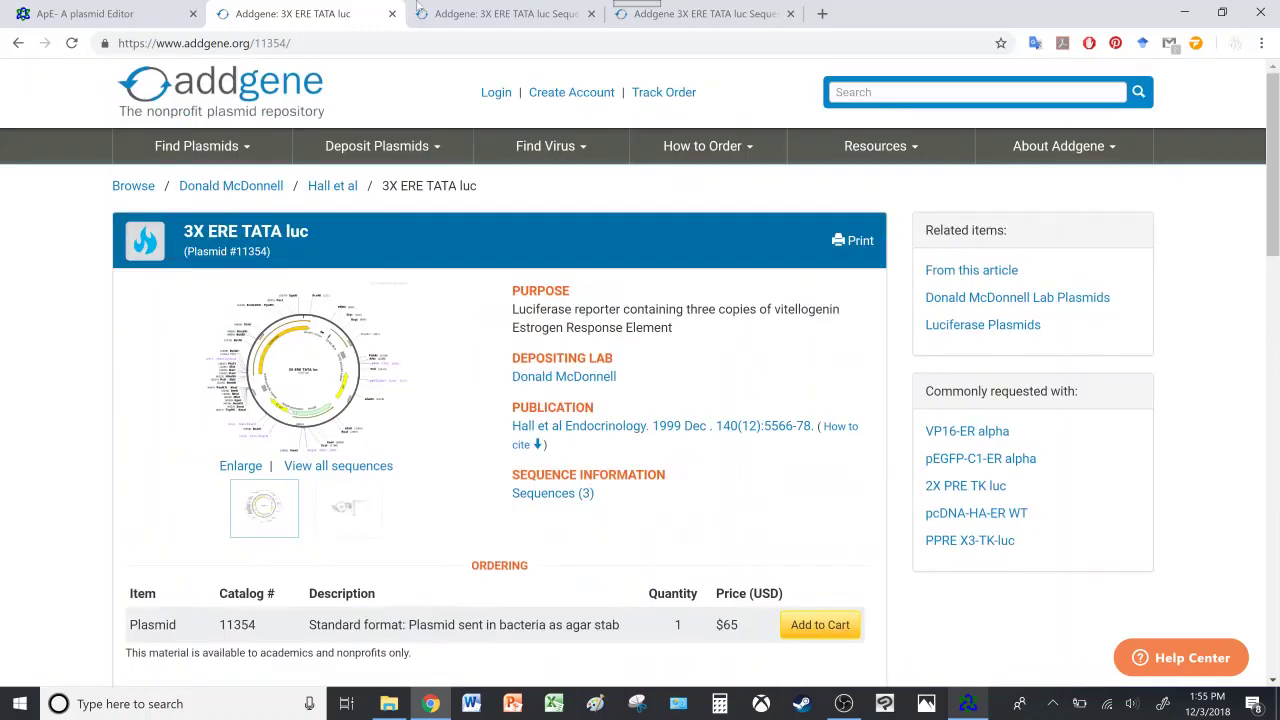
{"action": "left_click", "coordinate": [640, 14]}
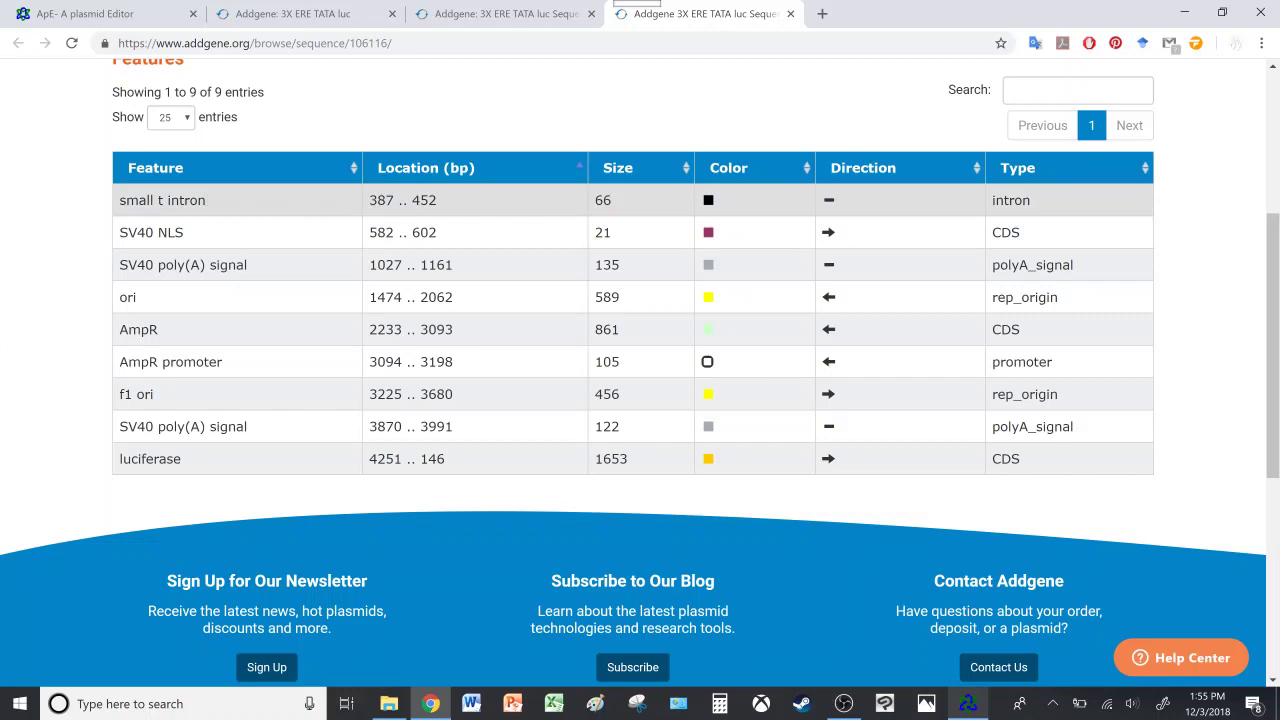
Compare the plain pasted sequence in ApE with the annotated plasmid map in the Sequence Analyzer, ending in ApE.
{"action": "left_click", "coordinate": [967, 703]}
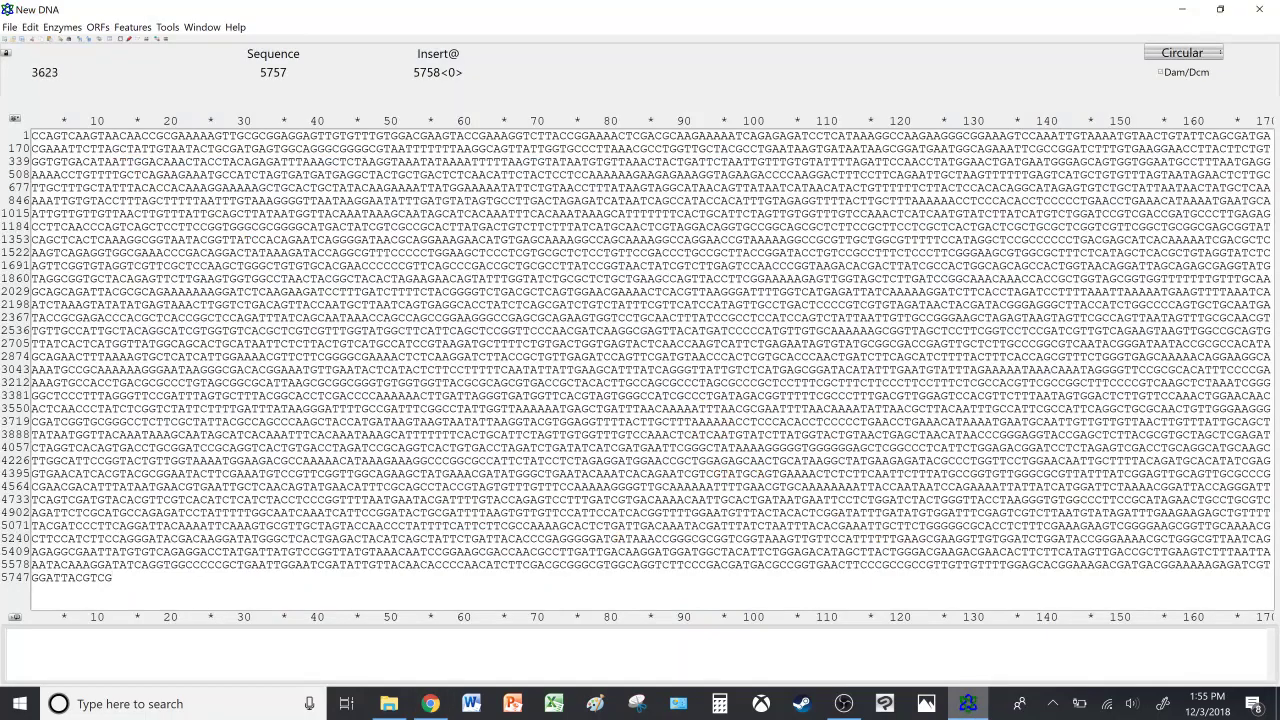
{"action": "left_click", "coordinate": [430, 703]}
{"action": "scroll", "coordinate": [263, 426], "scroll_direction": "up", "scroll_amount": 4}
{"action": "left_click", "coordinate": [134, 343]}
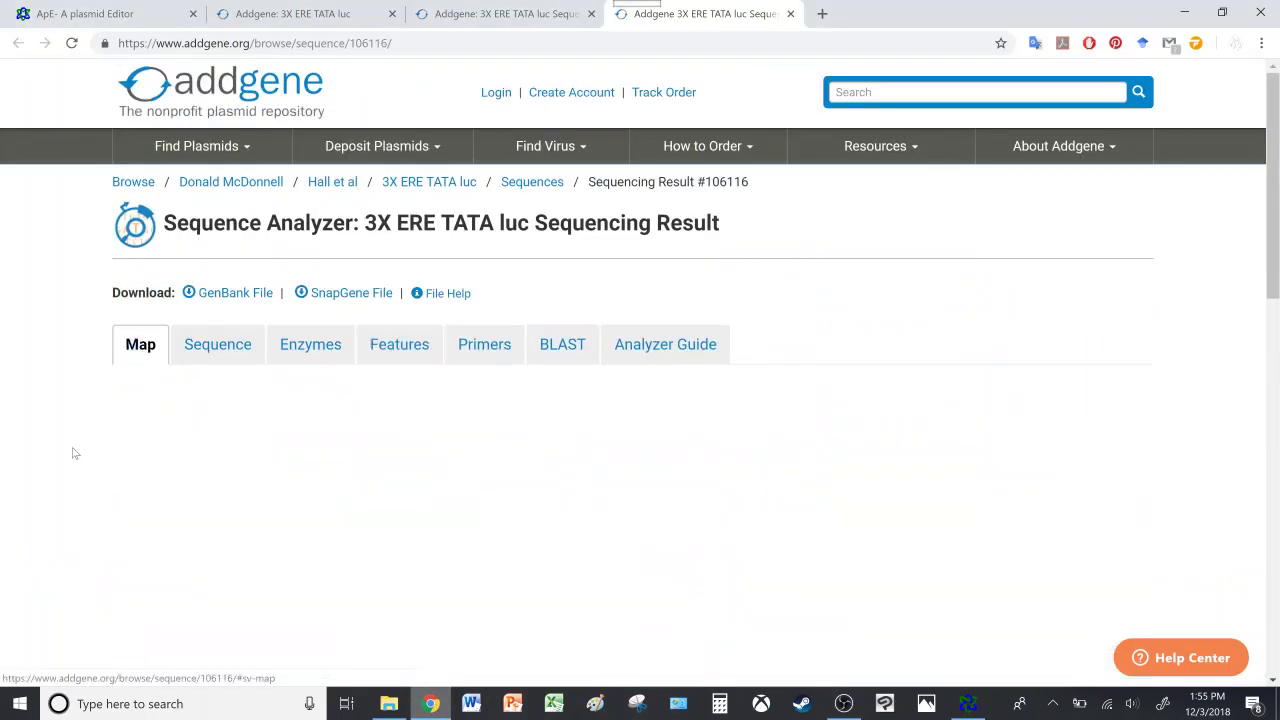
{"action": "scroll", "coordinate": [72, 453], "scroll_direction": "down", "scroll_amount": 1}
{"action": "scroll", "coordinate": [72, 453], "scroll_direction": "down", "scroll_amount": 2}
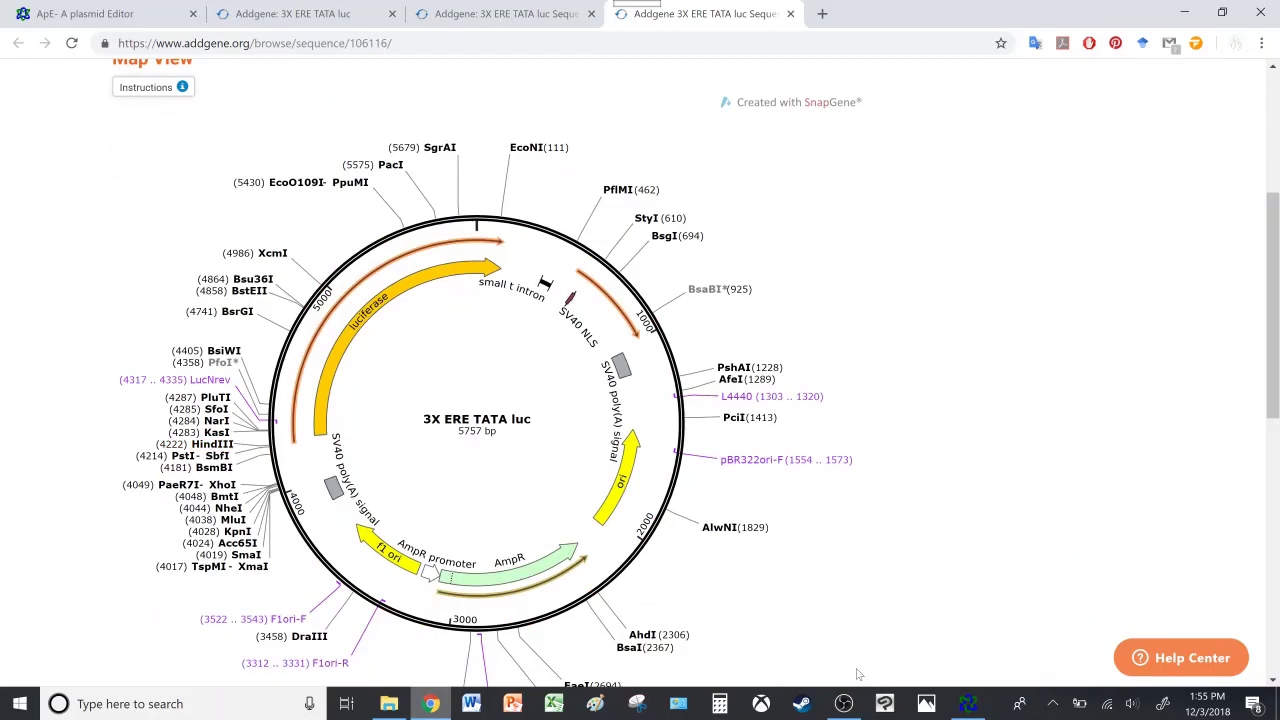
{"action": "left_click", "coordinate": [968, 703]}
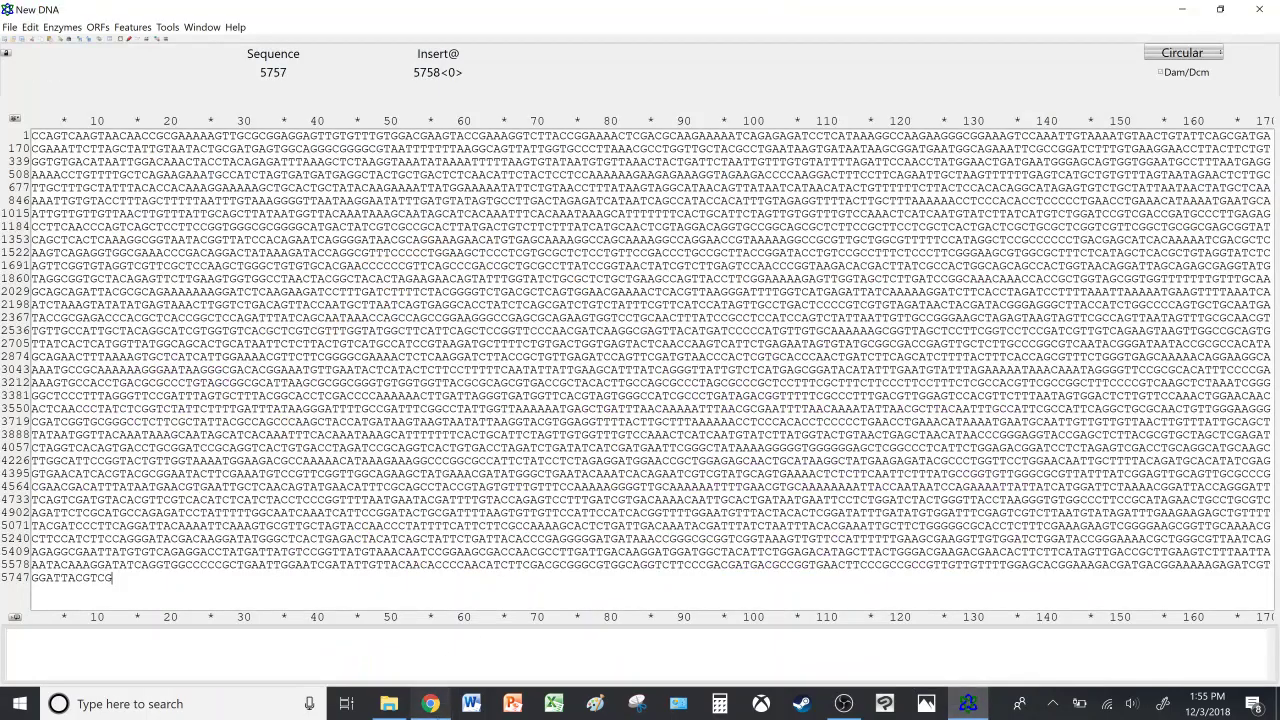
Switch to Chrome, show the analyzer's Features table and highlight the end position in the small t intron's location.
{"action": "left_click", "coordinate": [430, 703]}
{"action": "scroll", "coordinate": [480, 350], "scroll_direction": "up", "scroll_amount": 3}
{"action": "left_click", "coordinate": [388, 358]}
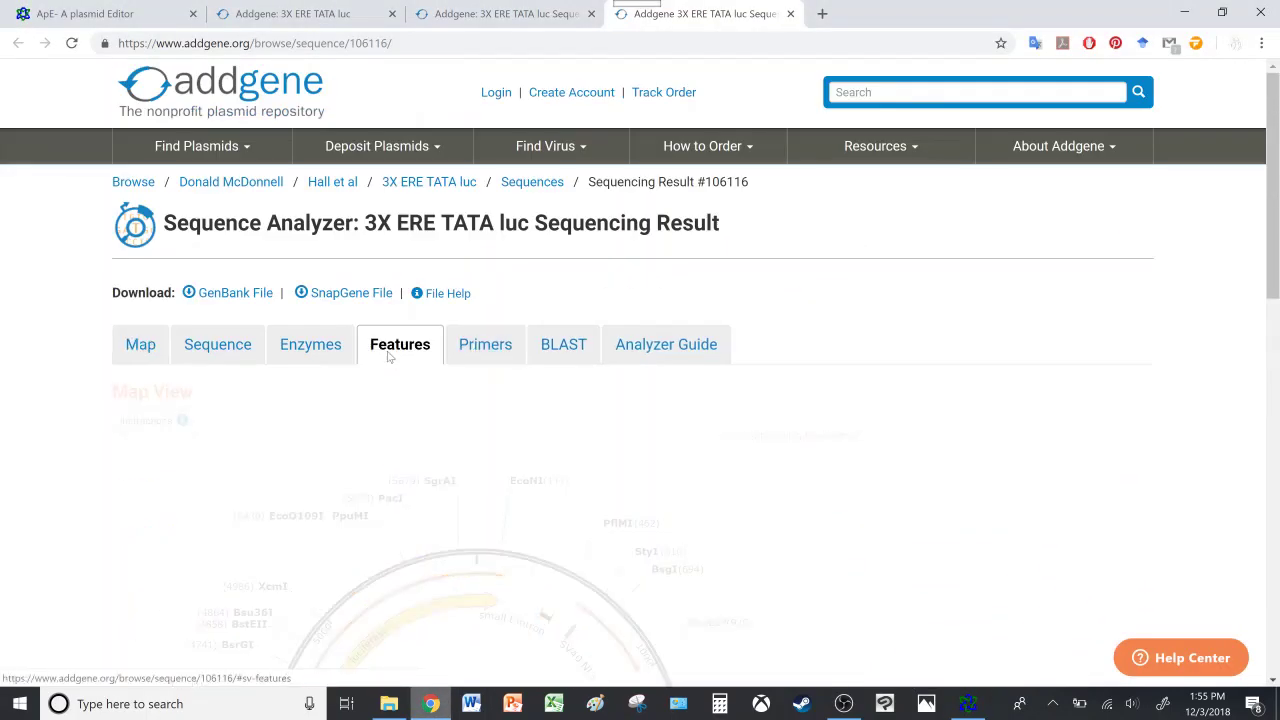
{"action": "scroll", "coordinate": [60, 540], "scroll_direction": "down", "scroll_amount": 3}
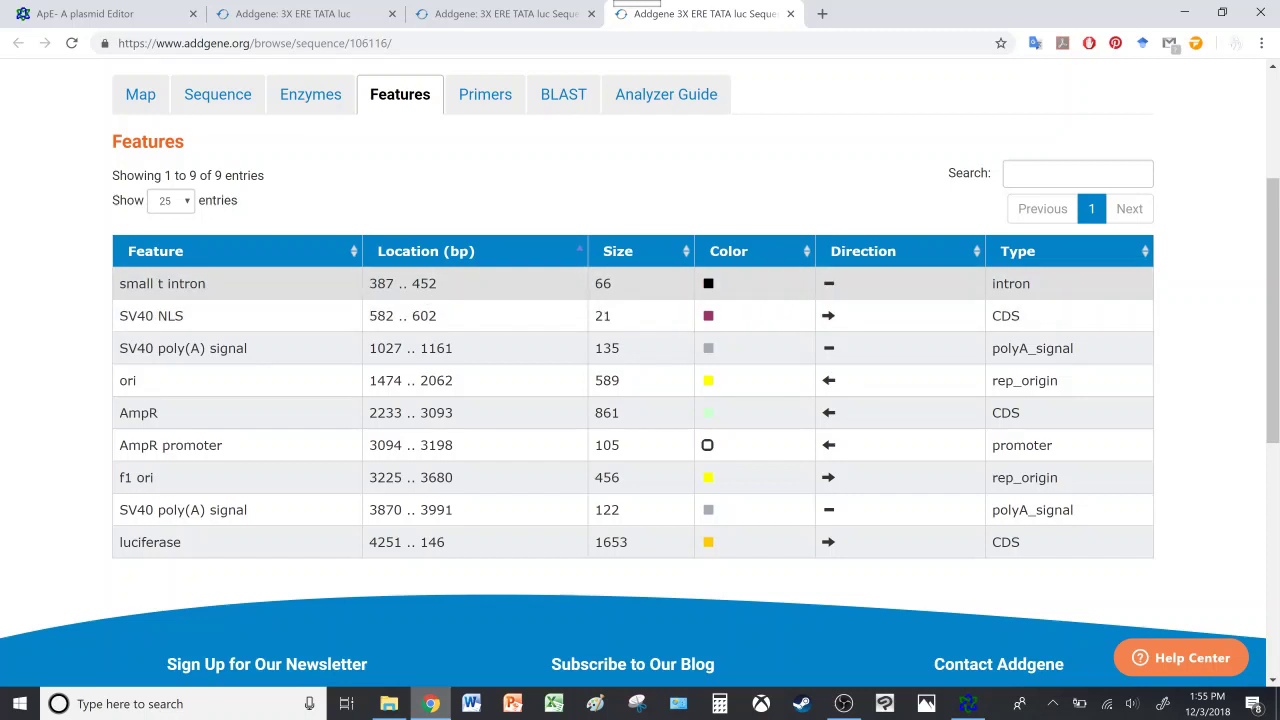
{"action": "left_click_drag", "start_coordinate": [443, 283], "coordinate": [414, 283]}
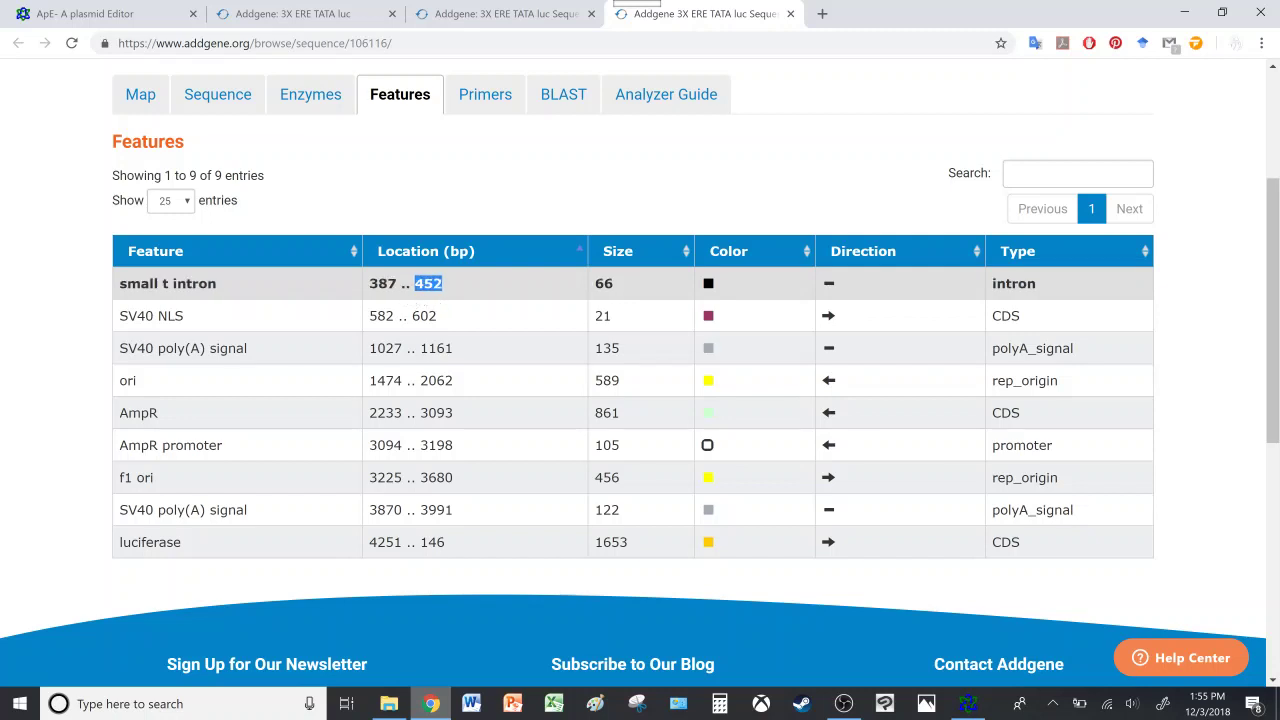
Switch to ApE and place the cursor at several points in the sequence to check the base position shown for each.
{"action": "left_click", "coordinate": [968, 704]}
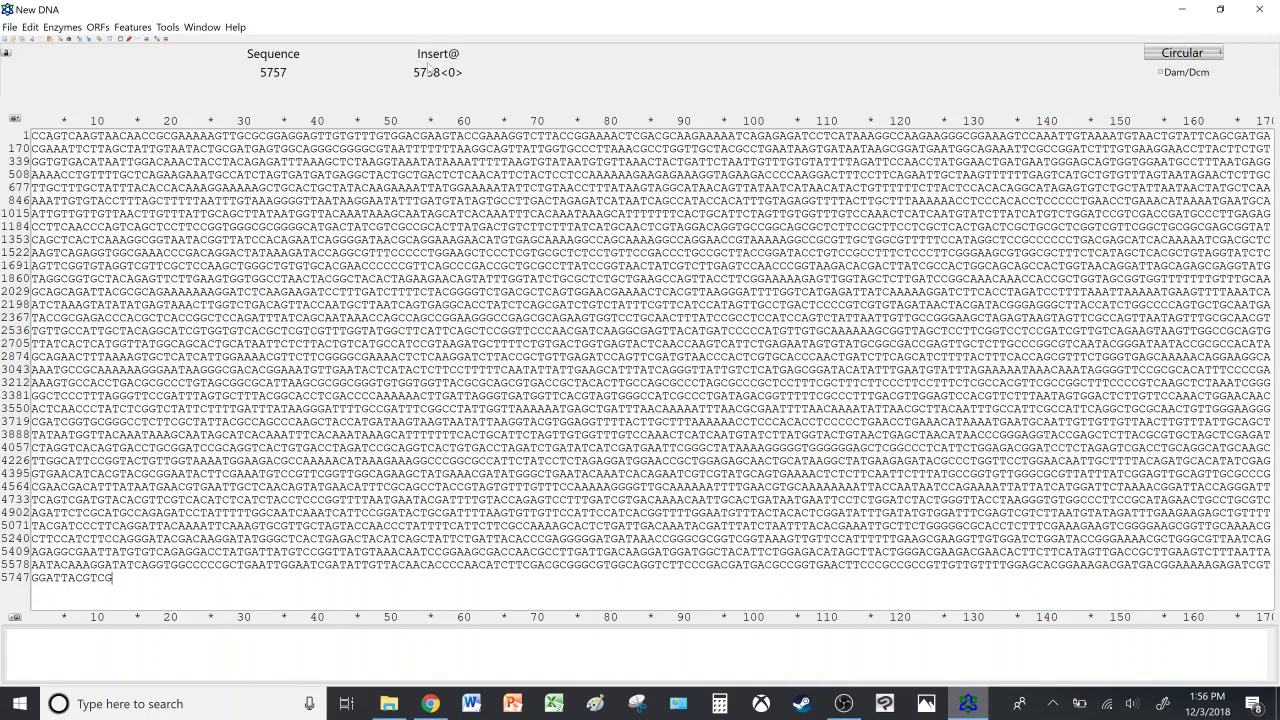
{"action": "left_click", "coordinate": [405, 148]}
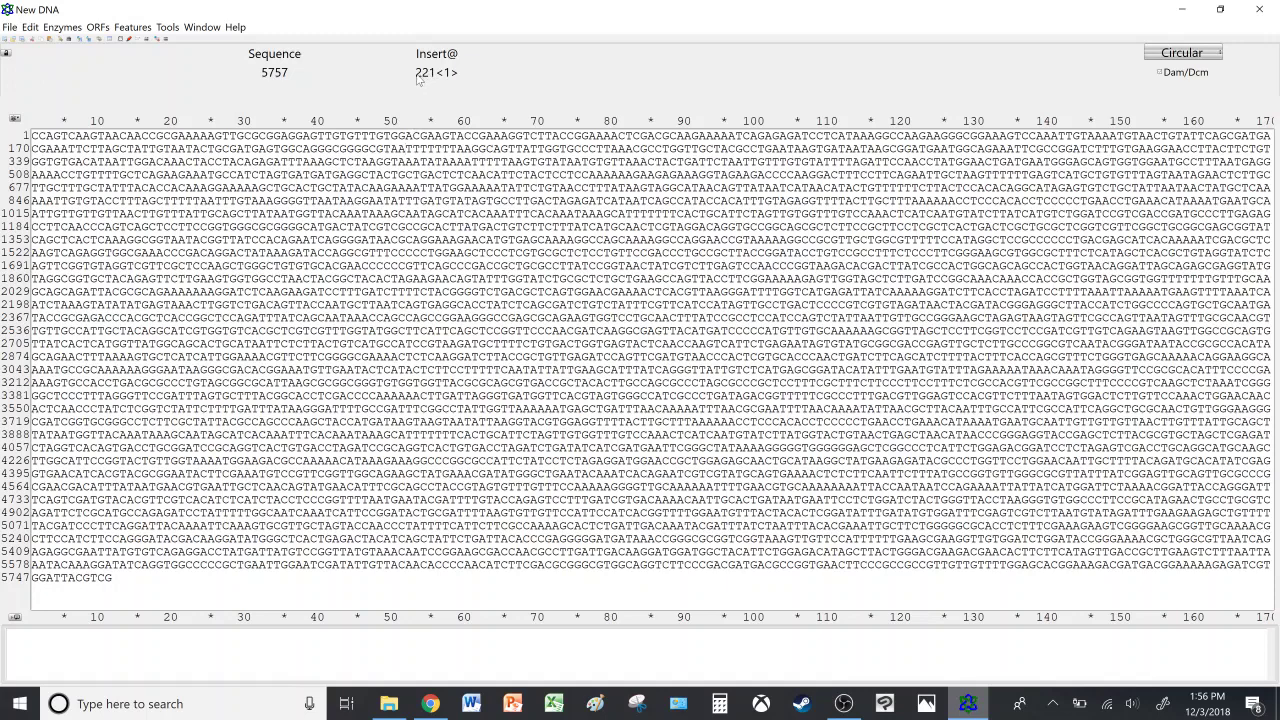
{"action": "left_click", "coordinate": [469, 239]}
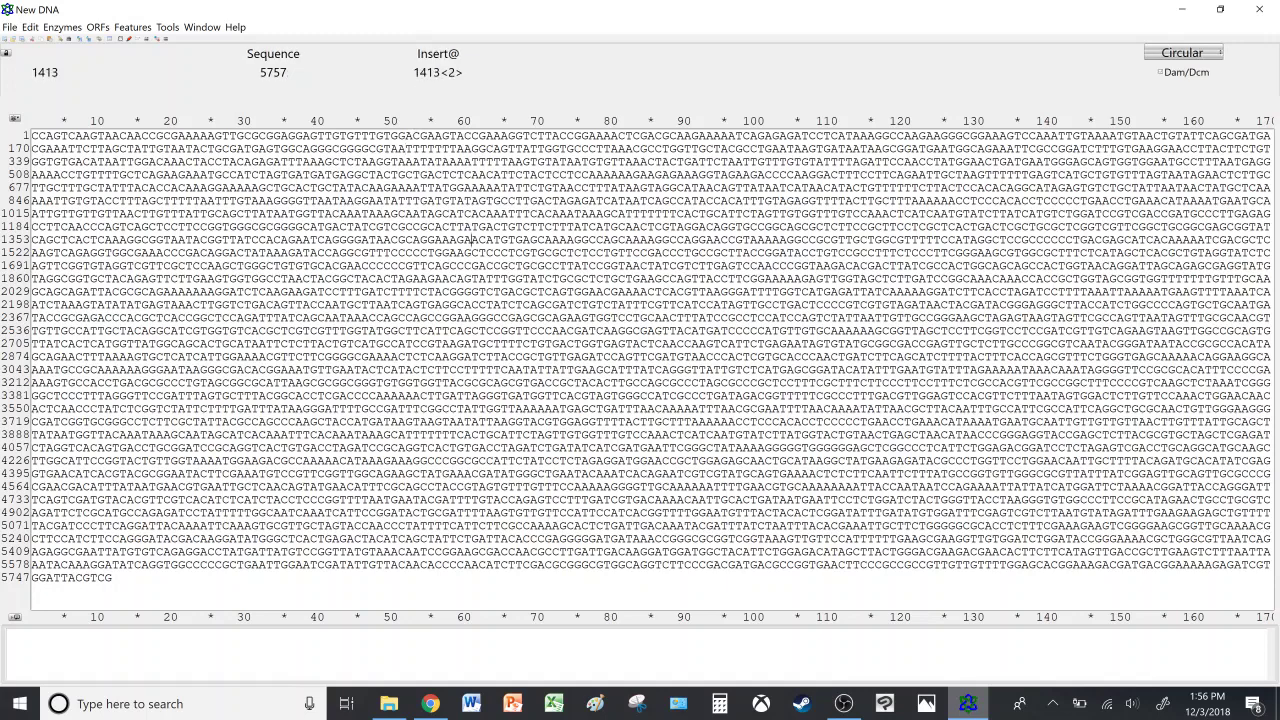
{"action": "left_click", "coordinate": [528, 265]}
{"action": "left_click", "coordinate": [61, 148]}
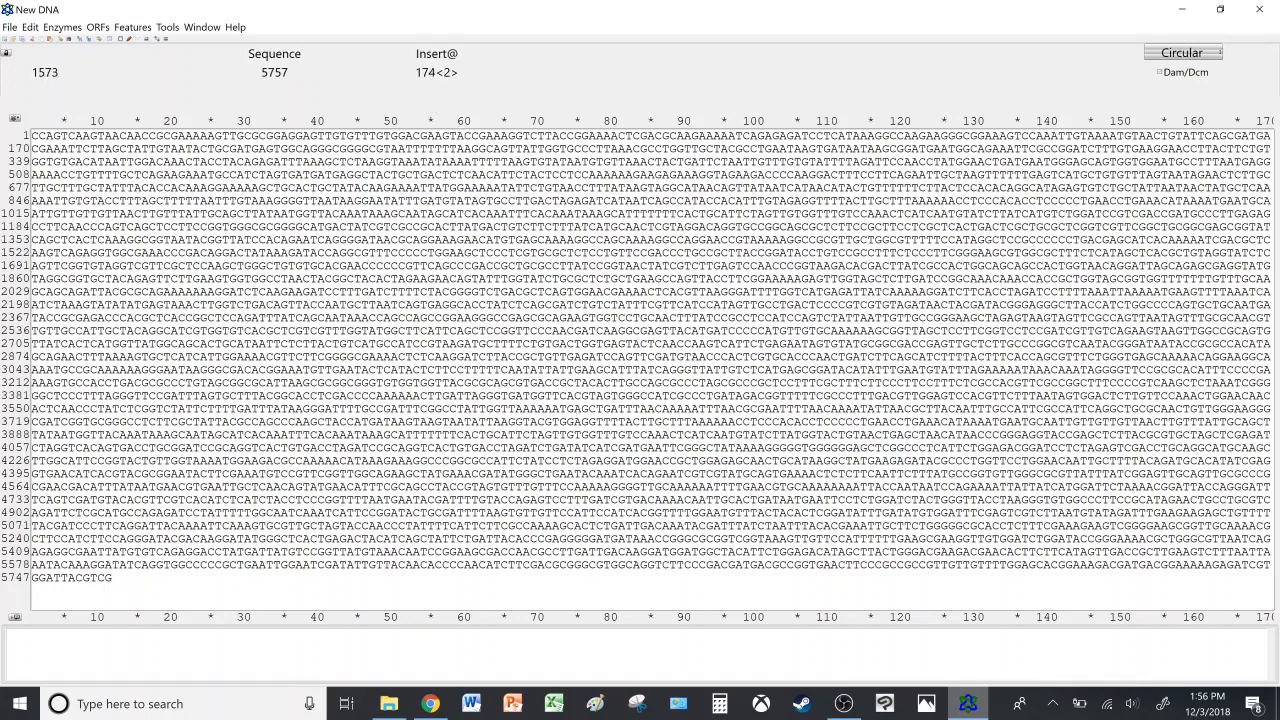
Look up the small t intron's location in Addgene's Features table in Chrome and select bases 387 to 452 in ApE.
{"action": "left_click", "coordinate": [435, 700]}
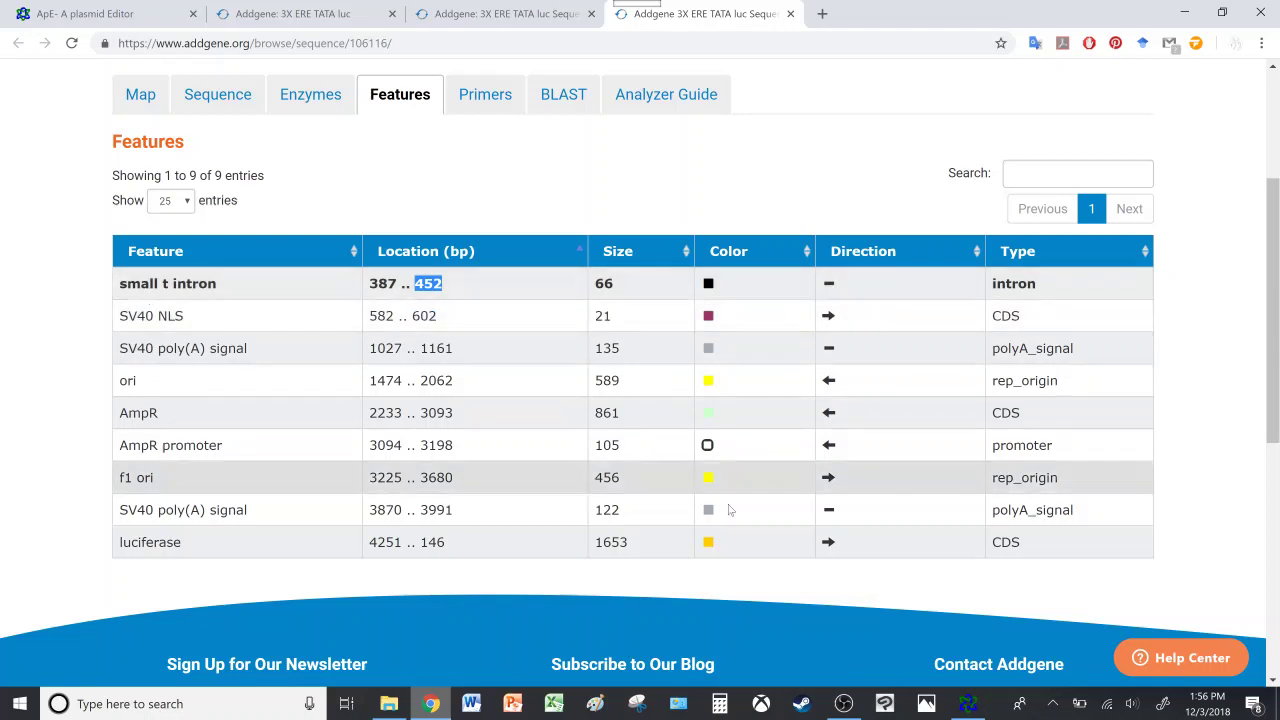
{"action": "left_click", "coordinate": [968, 704]}
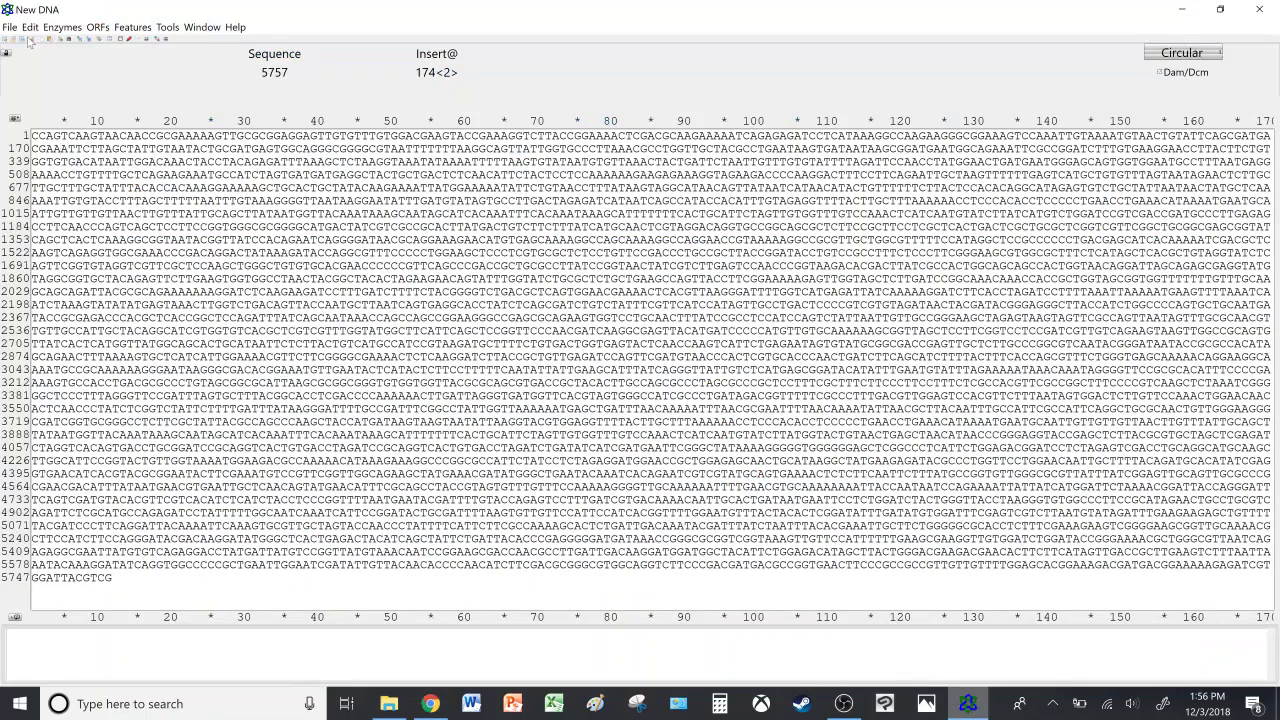
{"action": "left_click", "coordinate": [30, 27]}
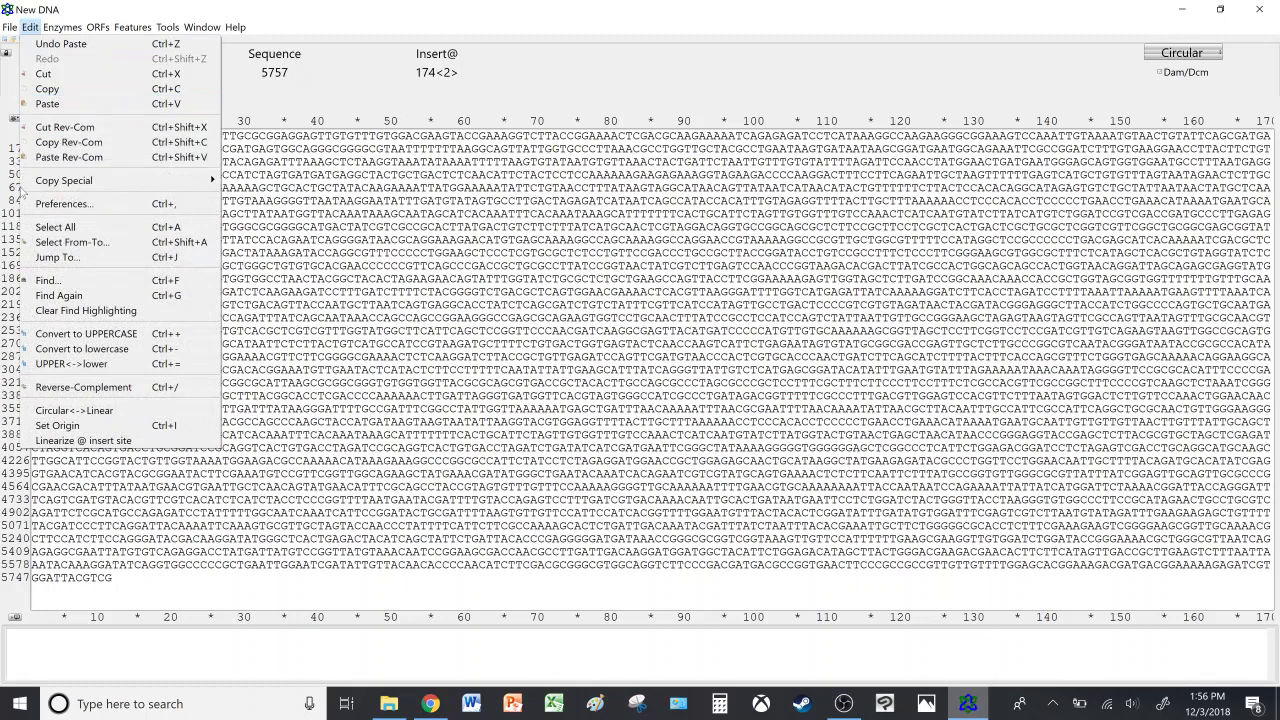
{"action": "left_click", "coordinate": [100, 243]}
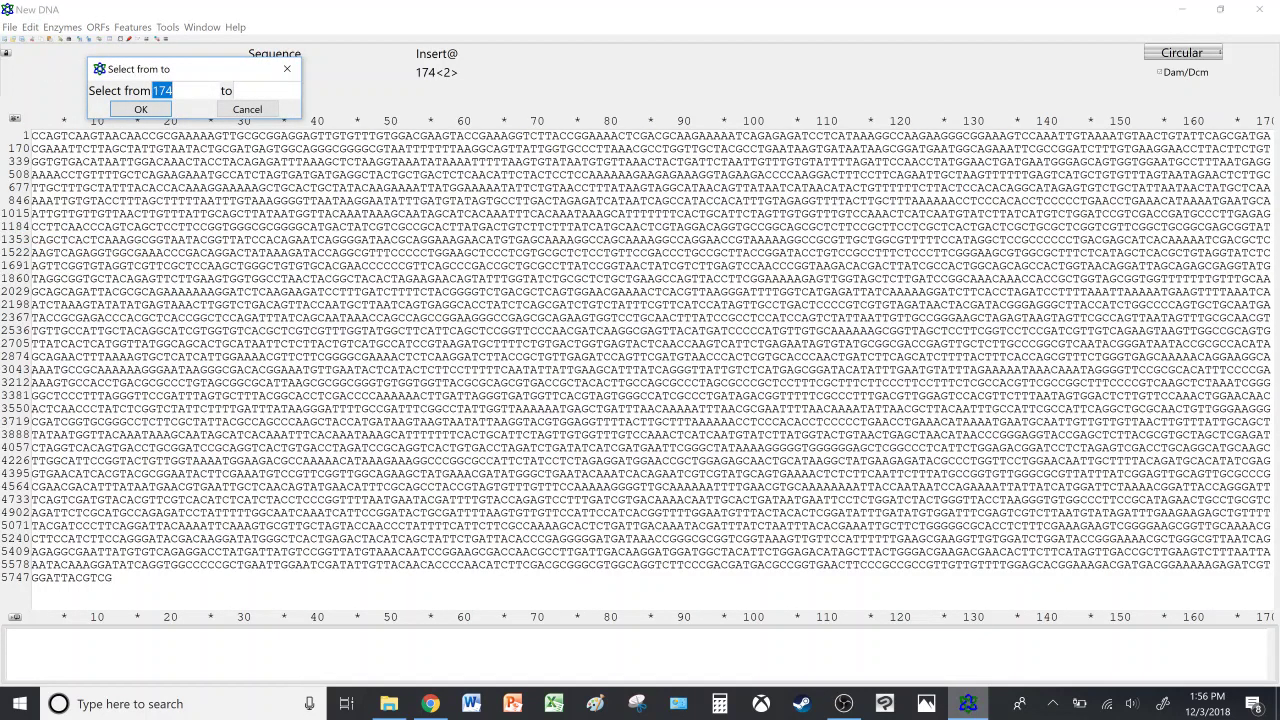
{"action": "left_click", "coordinate": [430, 703]}
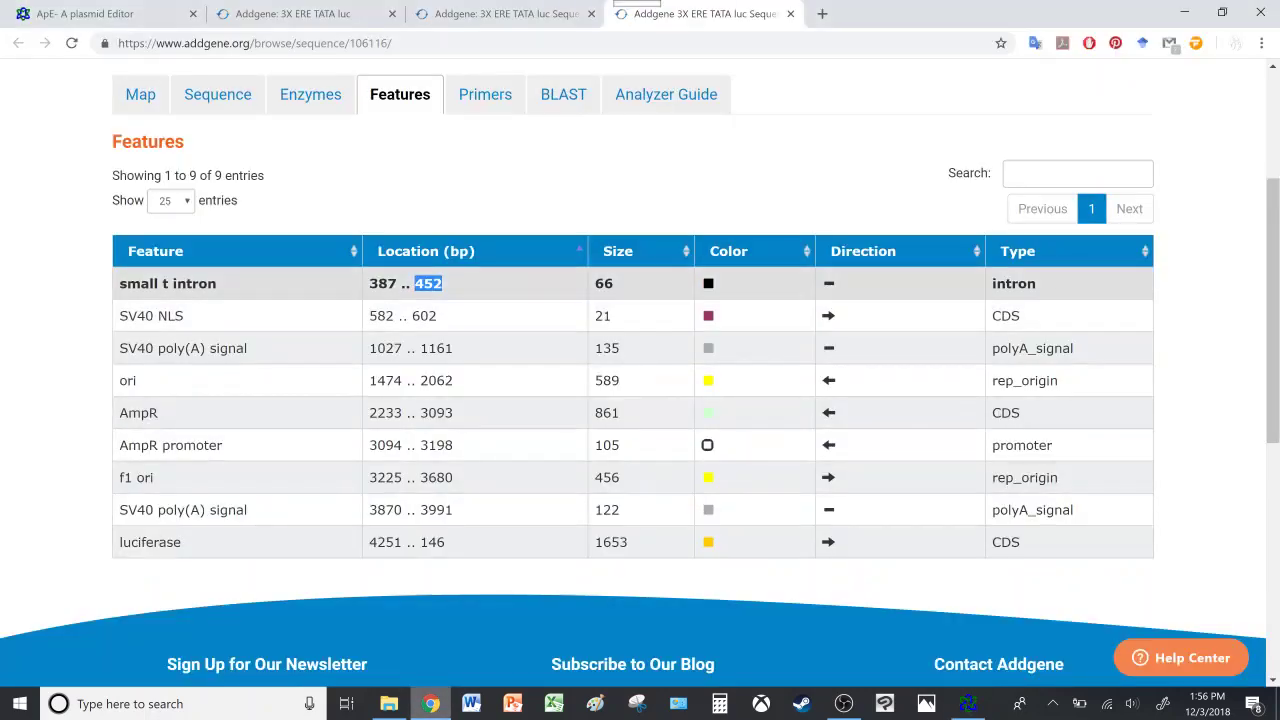
{"action": "left_click", "coordinate": [967, 703]}
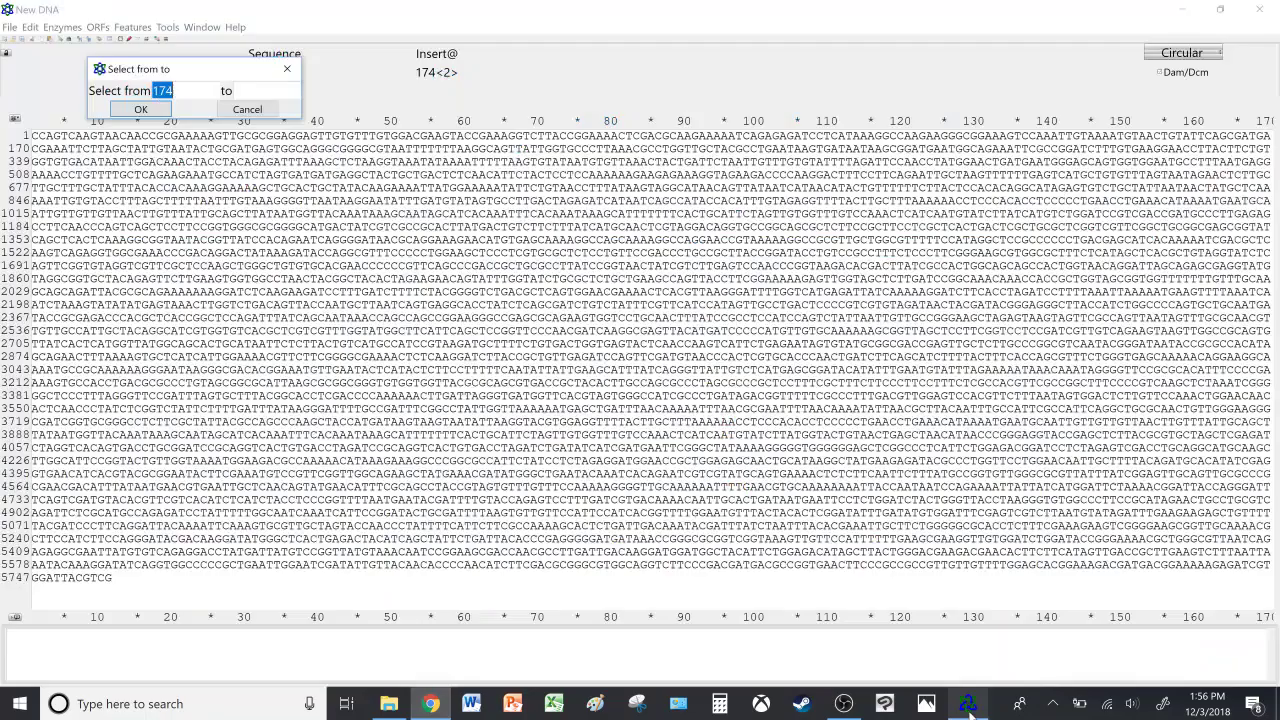
{"action": "type", "text": "387"}
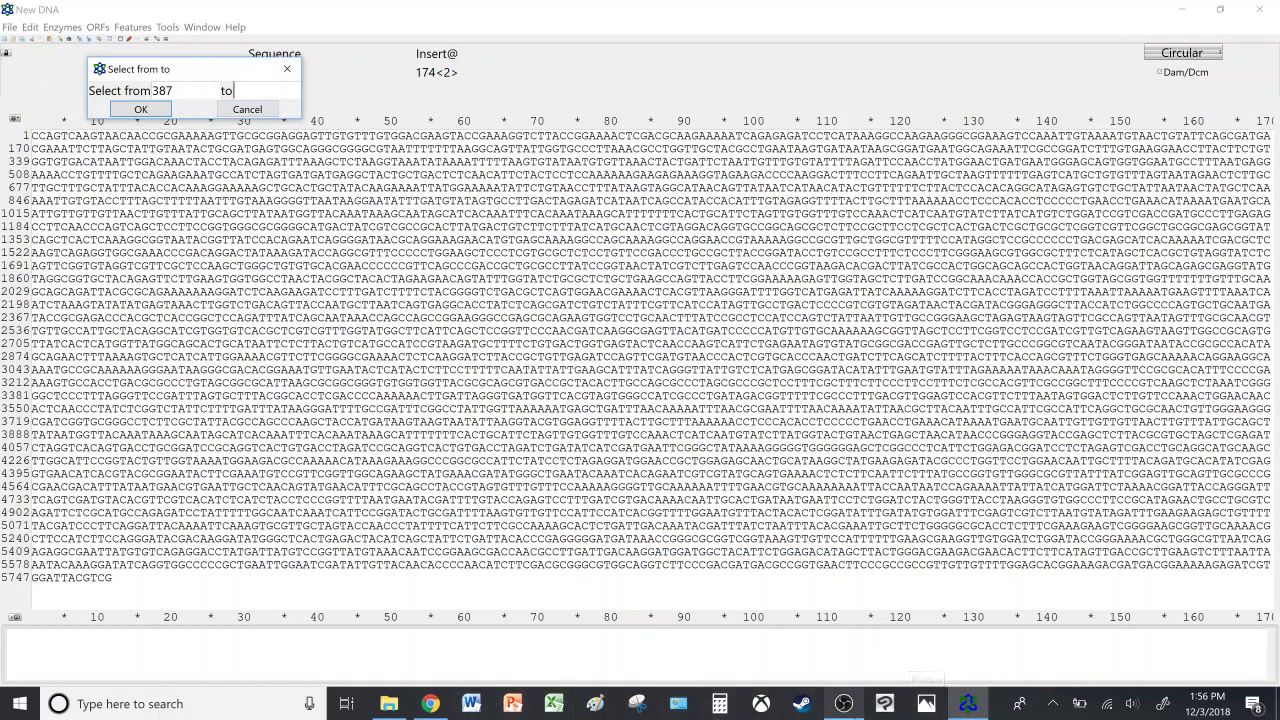
{"action": "left_click", "coordinate": [430, 703]}
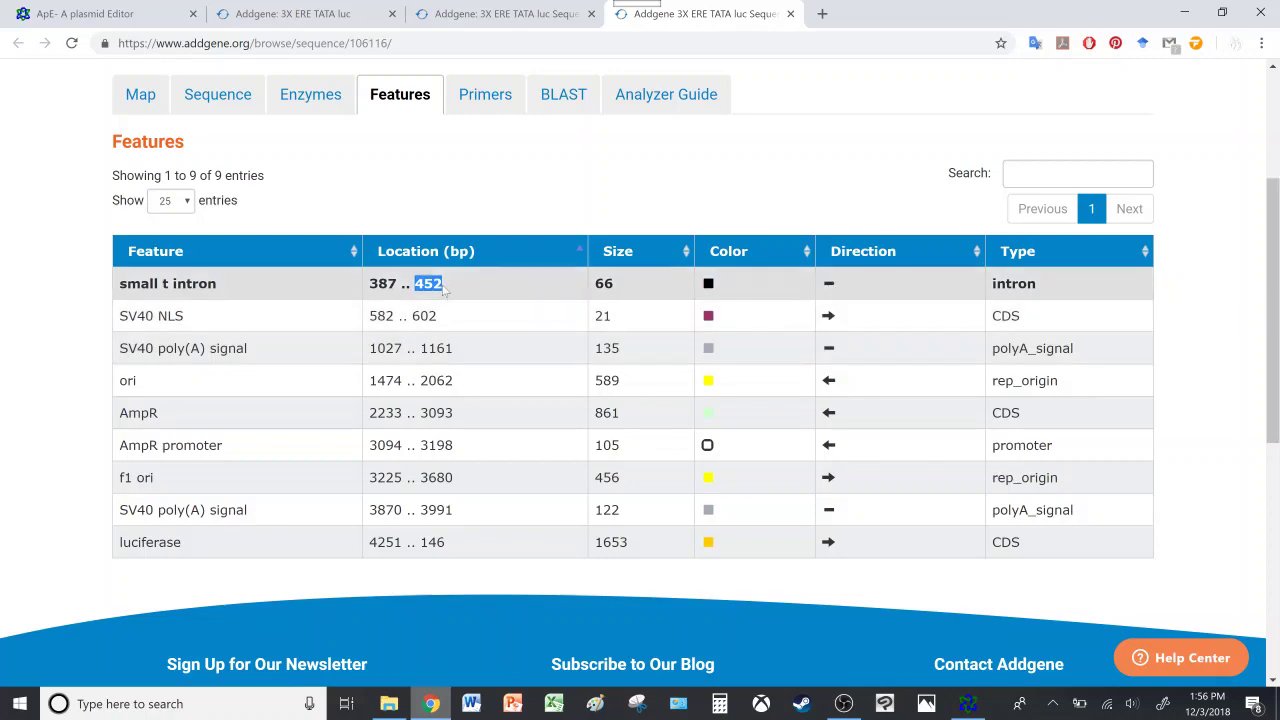
{"action": "left_click", "coordinate": [967, 703]}
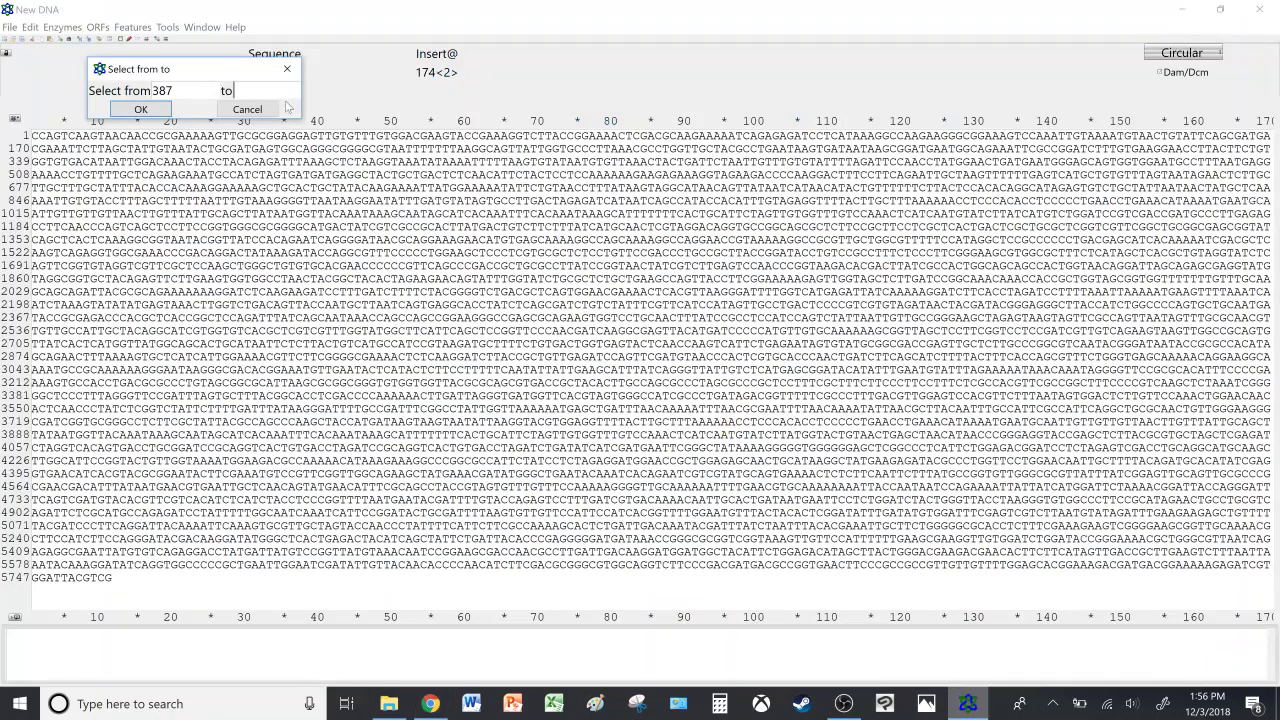
{"action": "type", "text": "452"}
{"action": "left_click", "coordinate": [141, 109]}
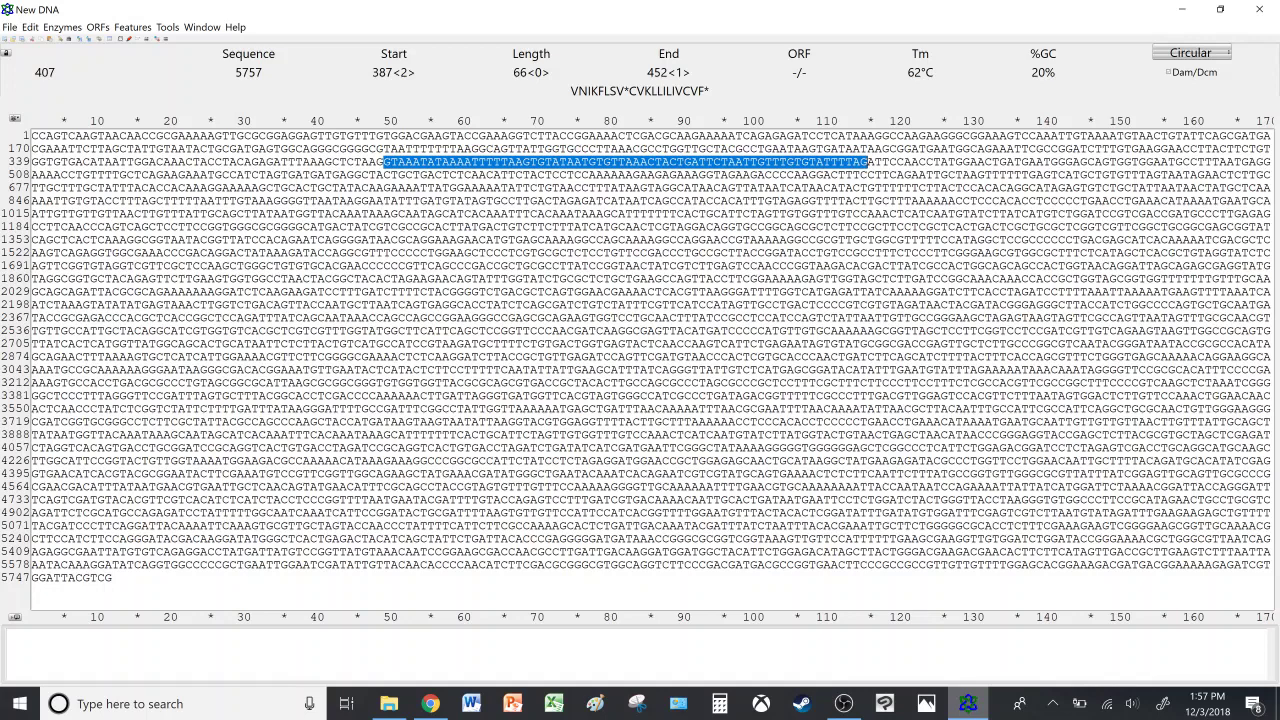
Create a feature named Small t Intron on the selected bases, with an orange forward color and the same reverse color.
{"action": "right_click", "coordinate": [533, 164]}
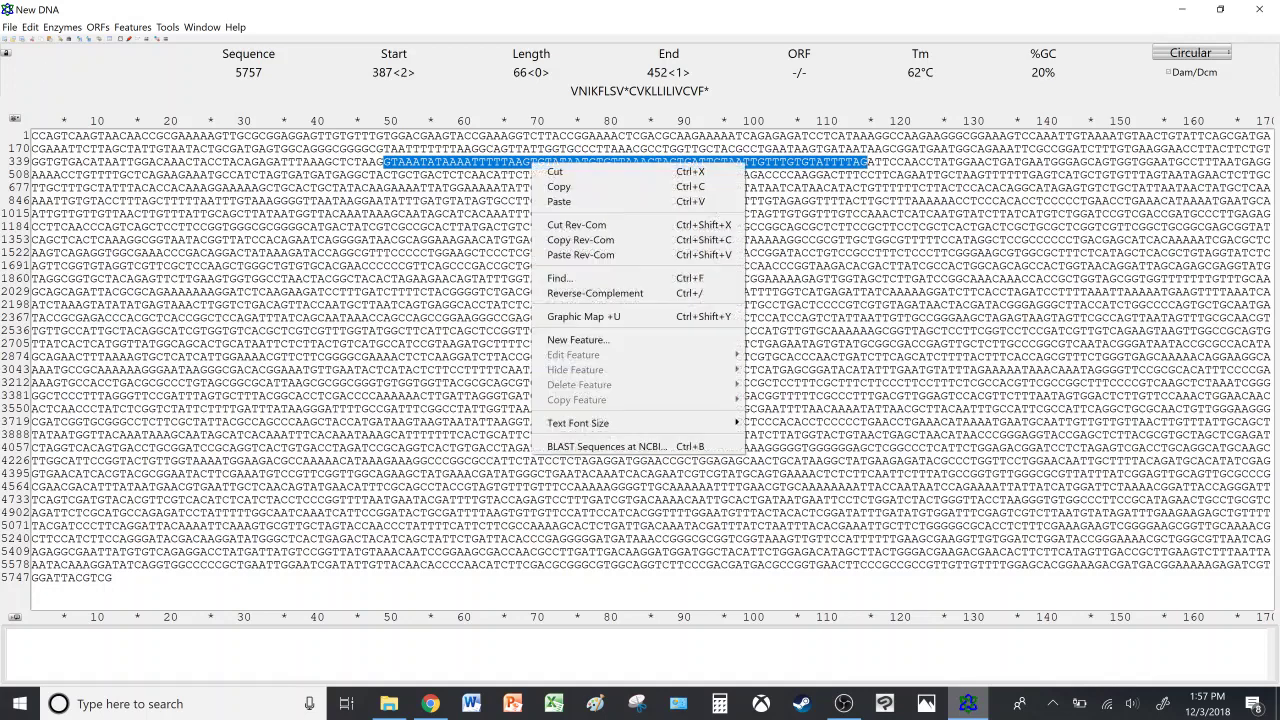
{"action": "left_click", "coordinate": [575, 340]}
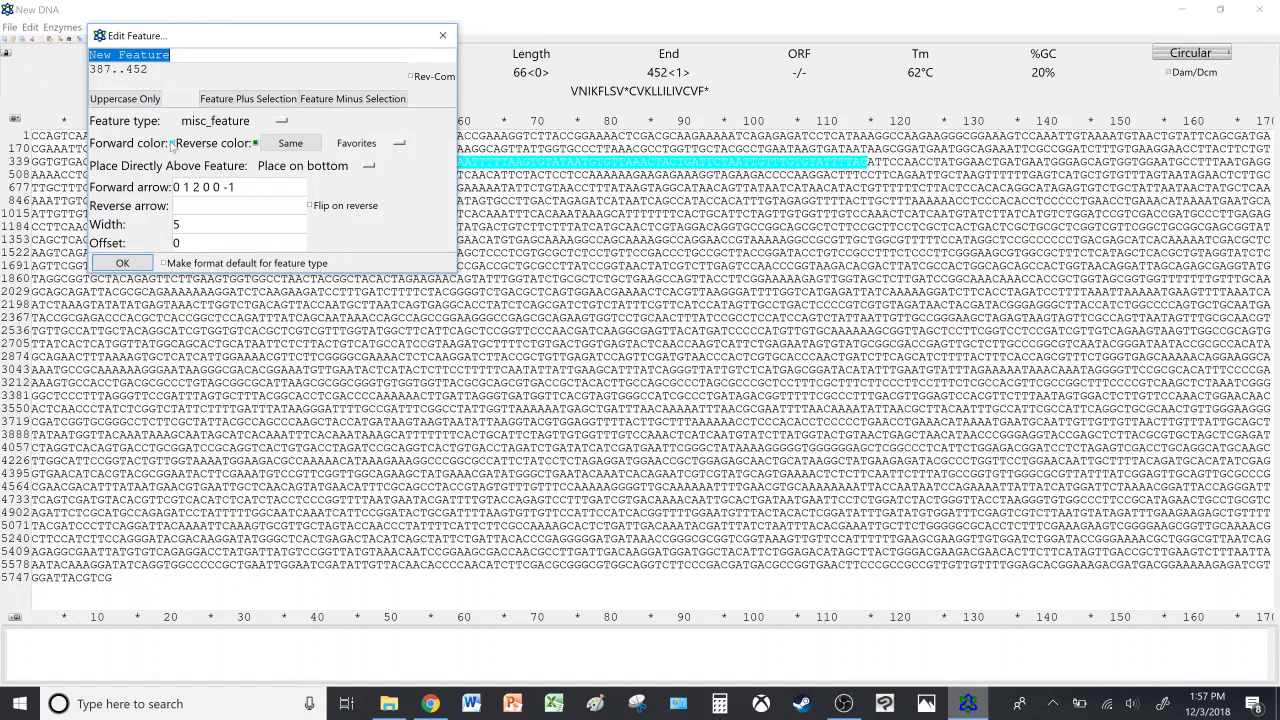
{"action": "left_click", "coordinate": [172, 145]}
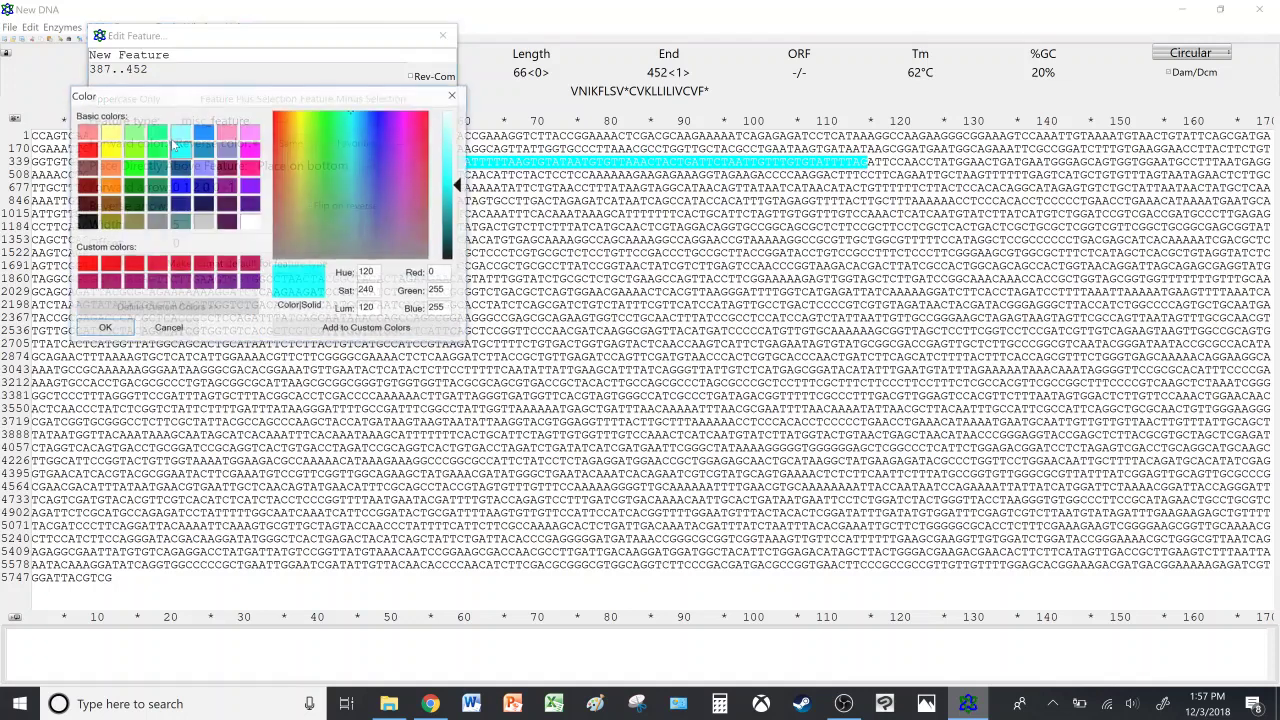
{"action": "left_click", "coordinate": [111, 187]}
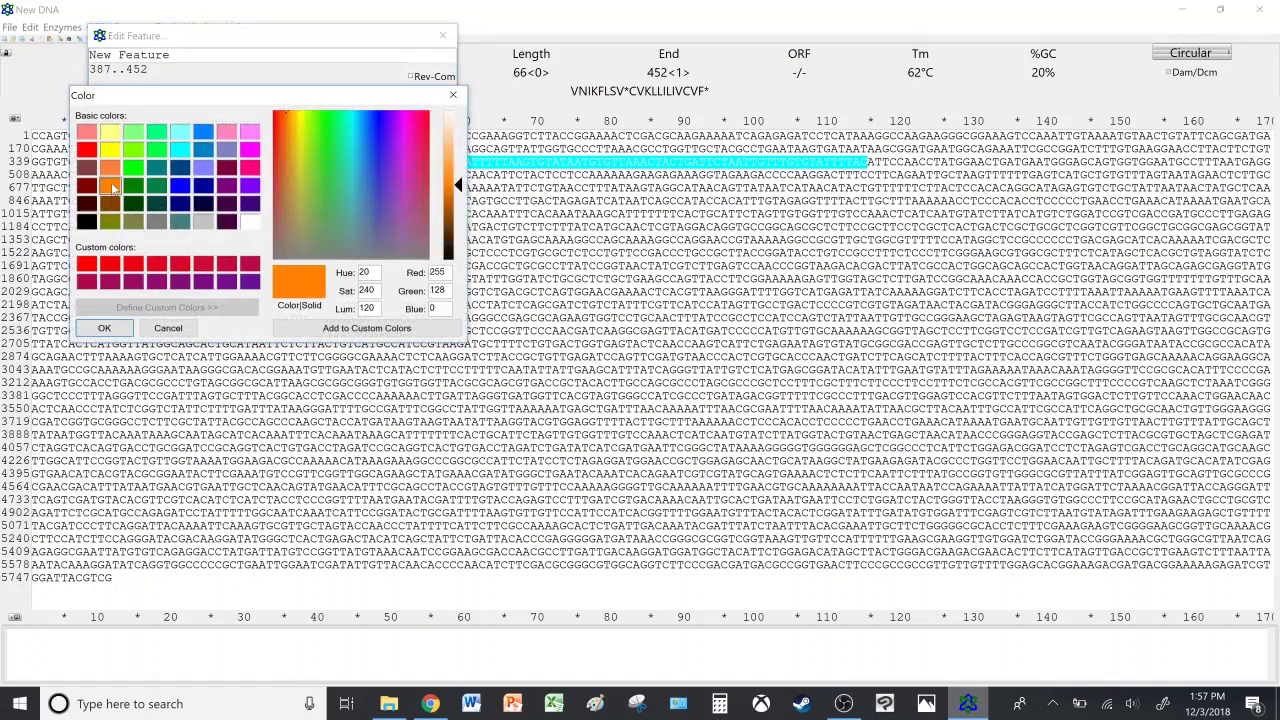
{"action": "left_click", "coordinate": [104, 328]}
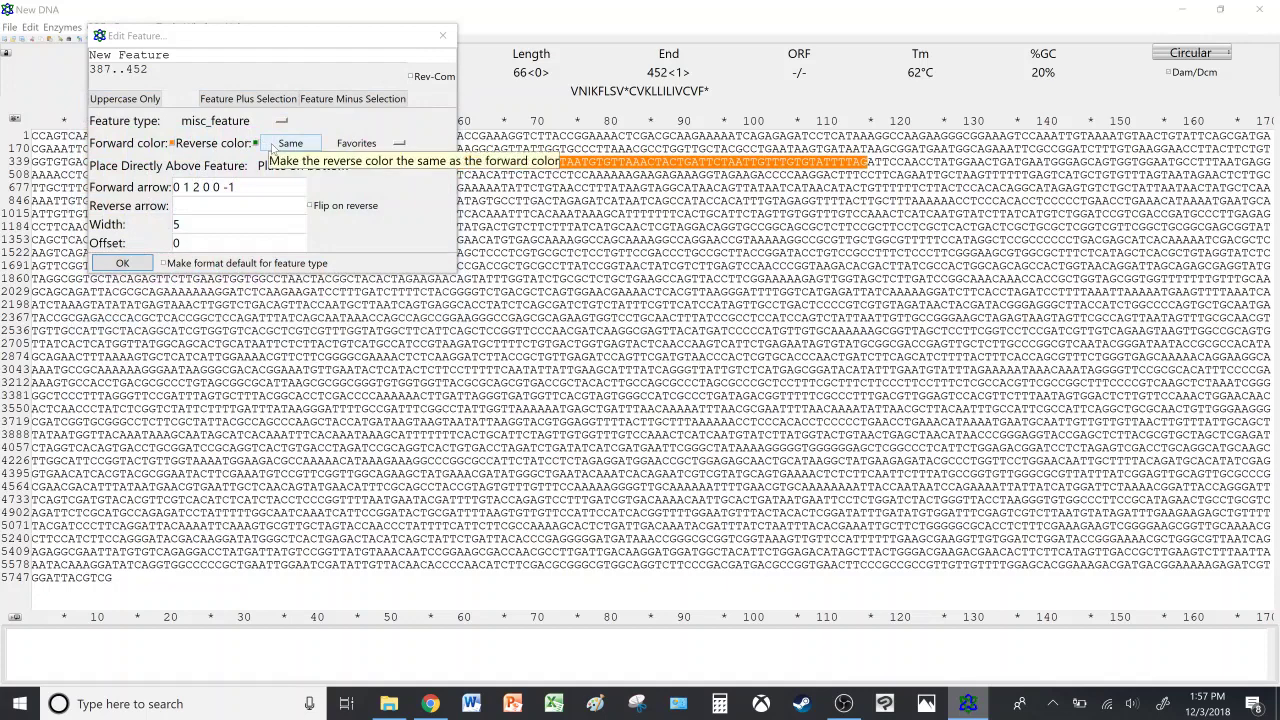
{"action": "left_click", "coordinate": [288, 143]}
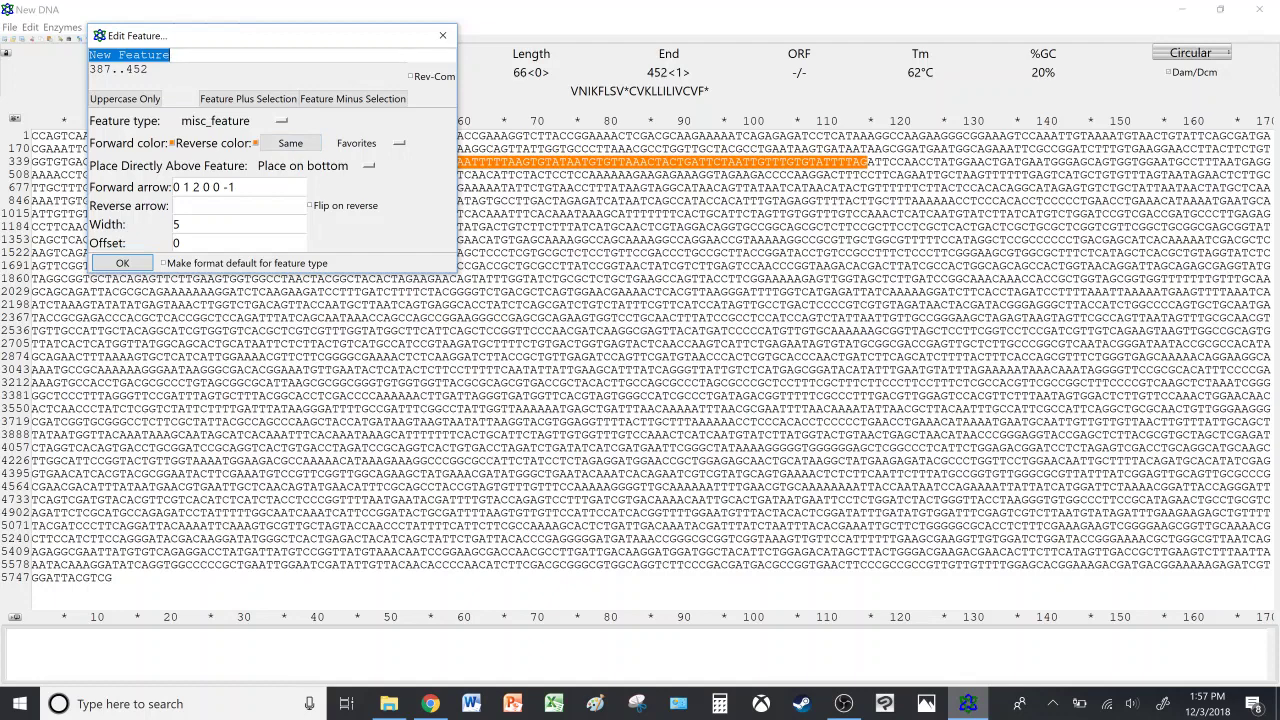
{"action": "type", "text": "Small"}
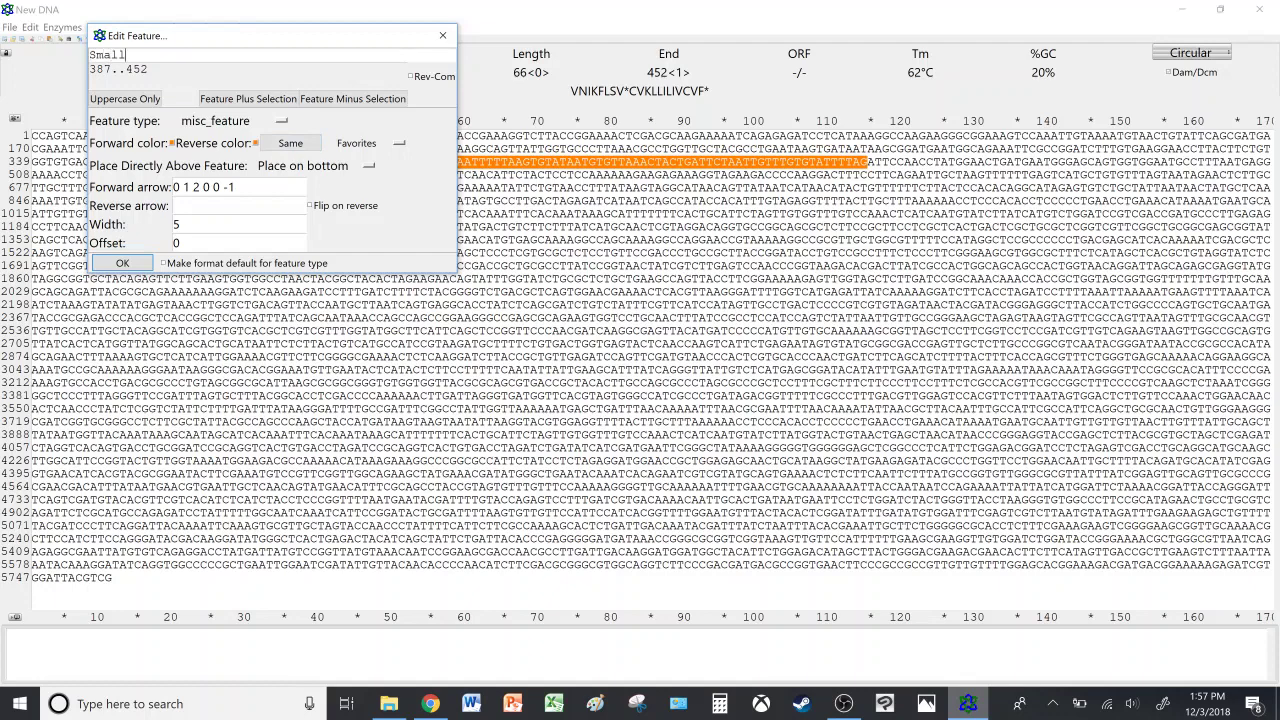
{"action": "type", "text": " t Intron"}
{"action": "left_click", "coordinate": [123, 263]}
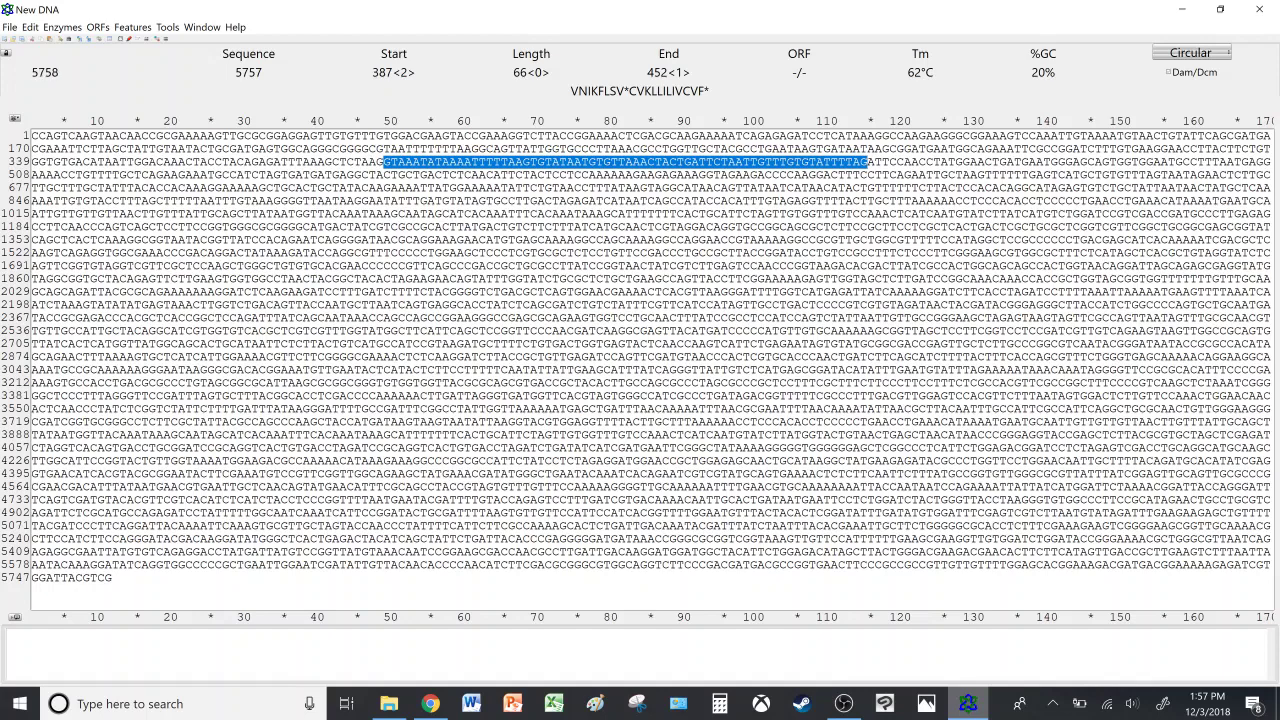
Deselect the intron bases, show the feature list above the sequence and place the cursor just after the intron.
{"action": "left_click", "coordinate": [112, 578]}
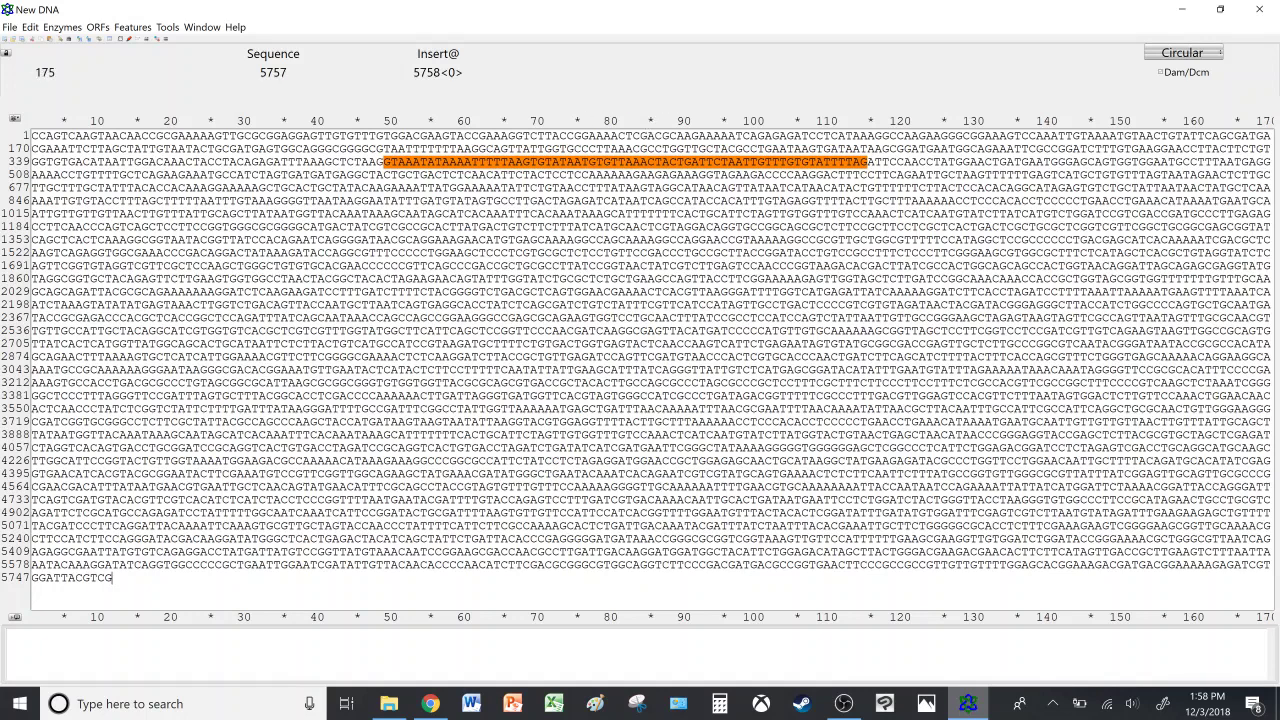
{"action": "left_click", "coordinate": [15, 121]}
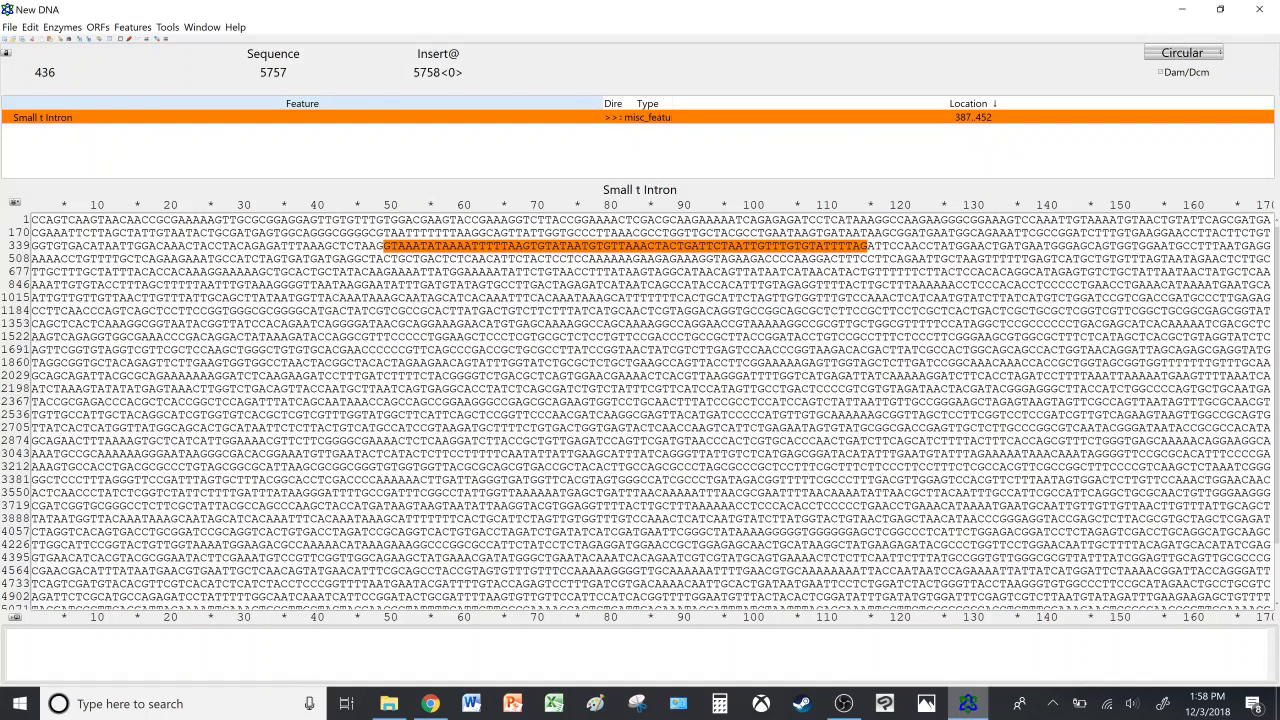
{"action": "left_click", "coordinate": [871, 246]}
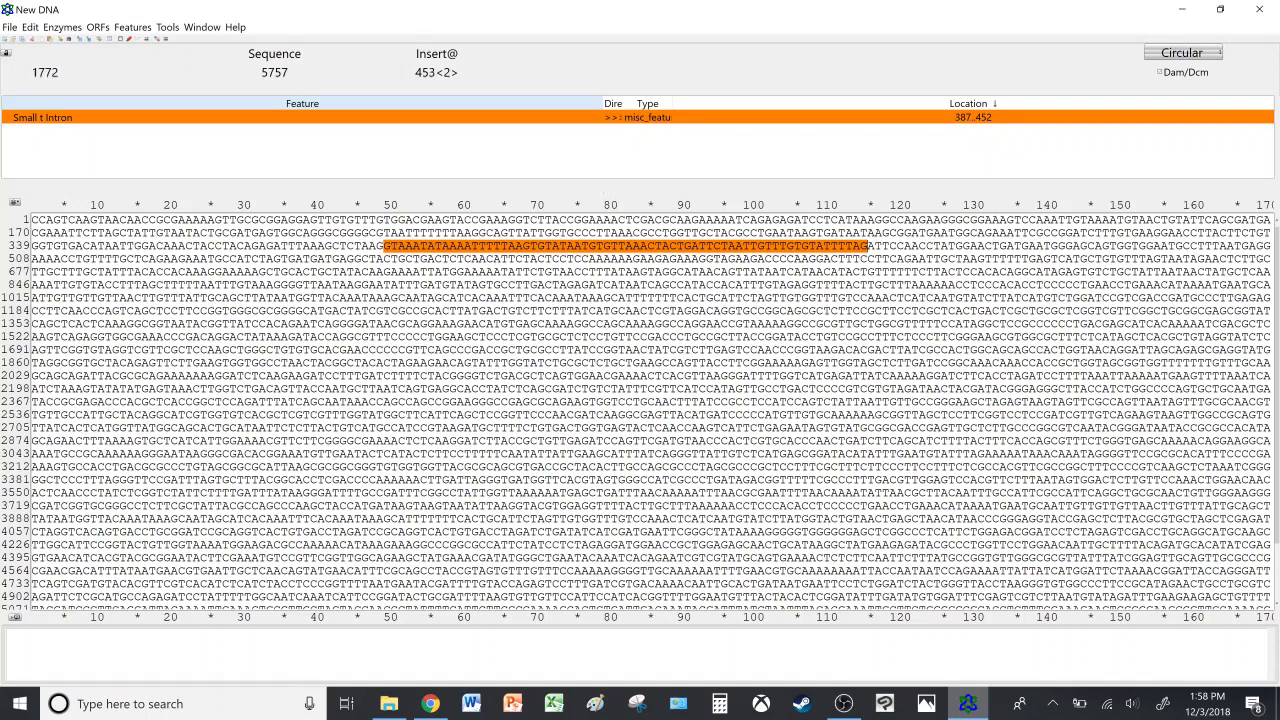
Switch to Chrome and highlight the end position of the SV40 NLS location in the Features table.
{"action": "left_click", "coordinate": [430, 703]}
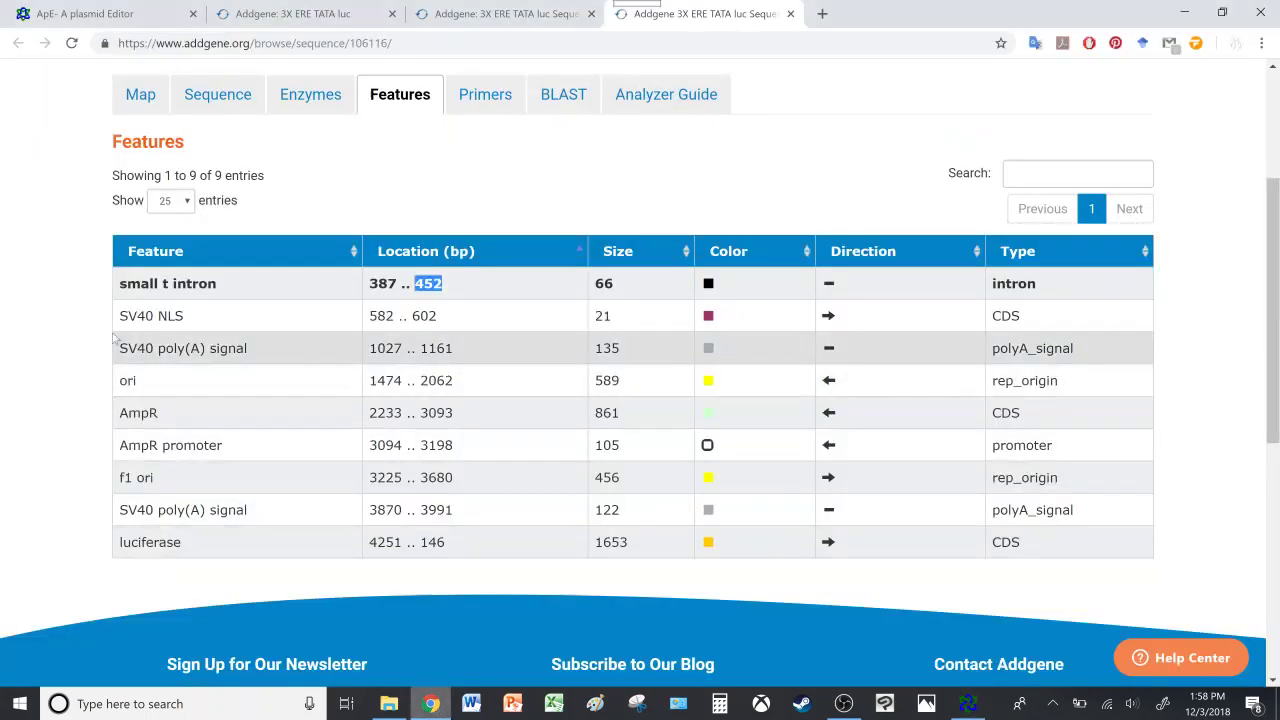
{"action": "left_click", "coordinate": [53, 358]}
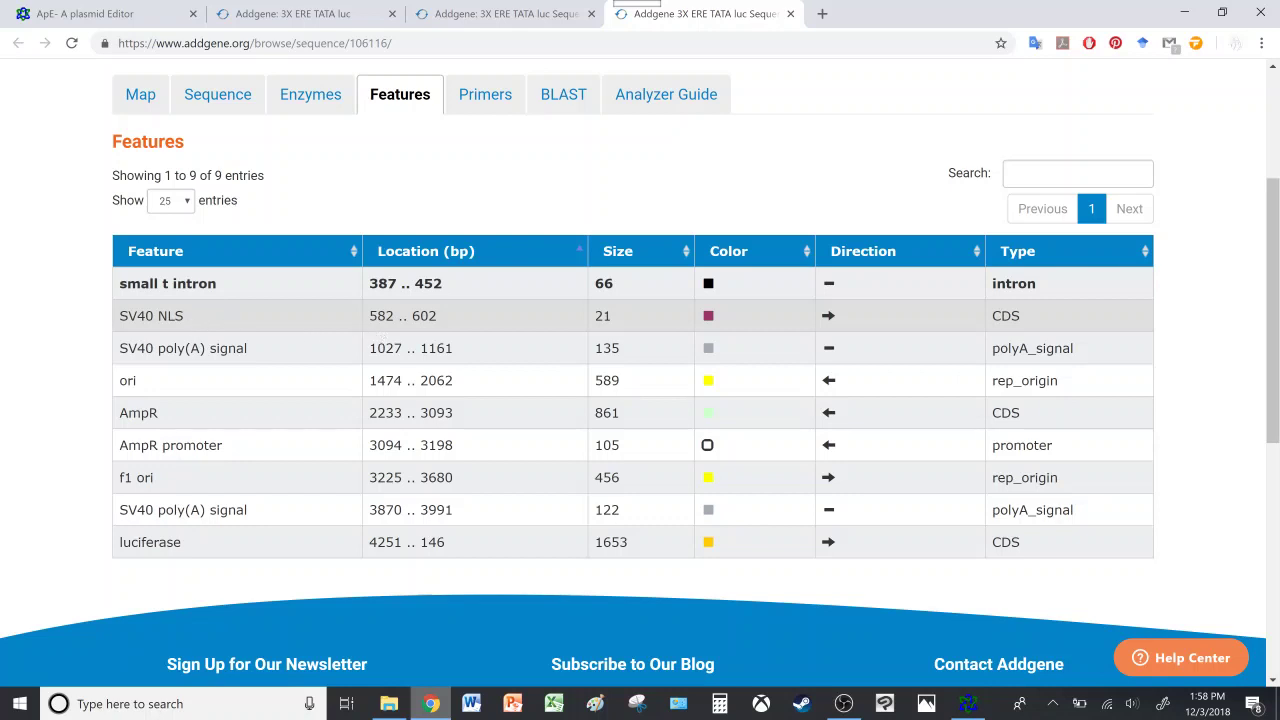
{"action": "double_click", "coordinate": [428, 315]}
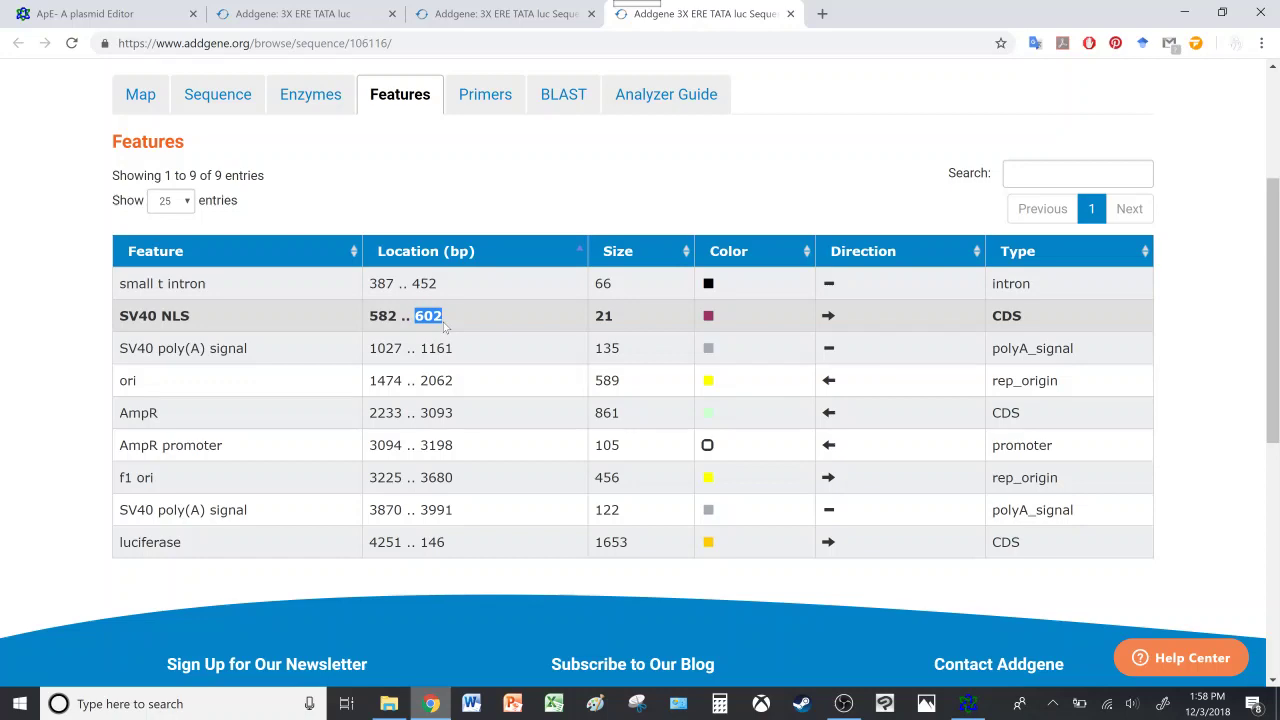
Switch to ApE and select bases 582 to 602 of the sequence.
{"action": "left_click", "coordinate": [967, 703]}
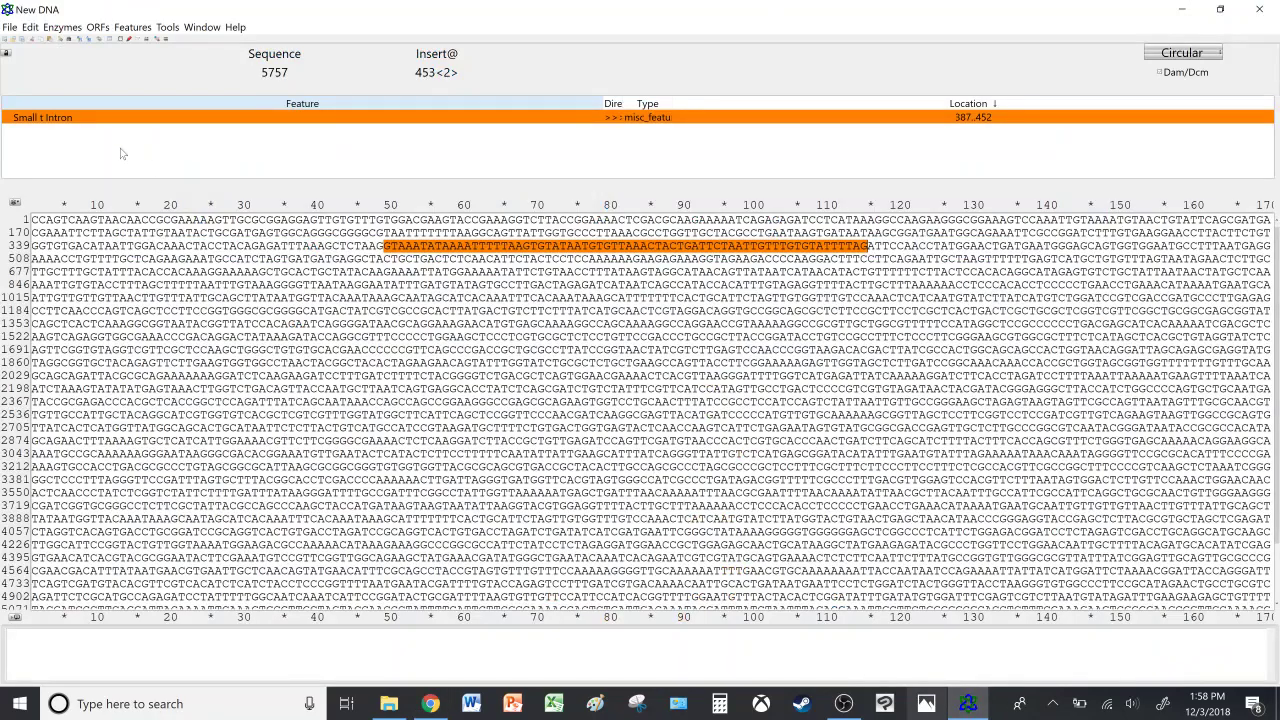
{"action": "left_click", "coordinate": [30, 27]}
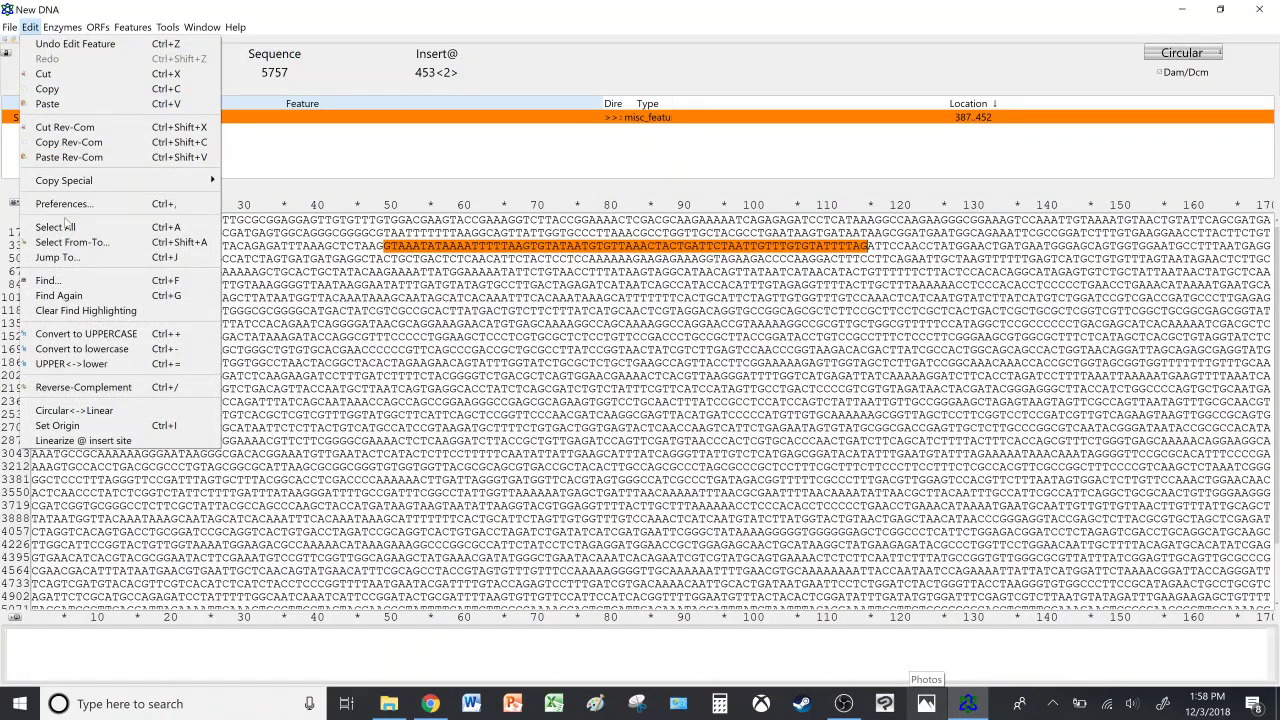
{"action": "left_click", "coordinate": [70, 242]}
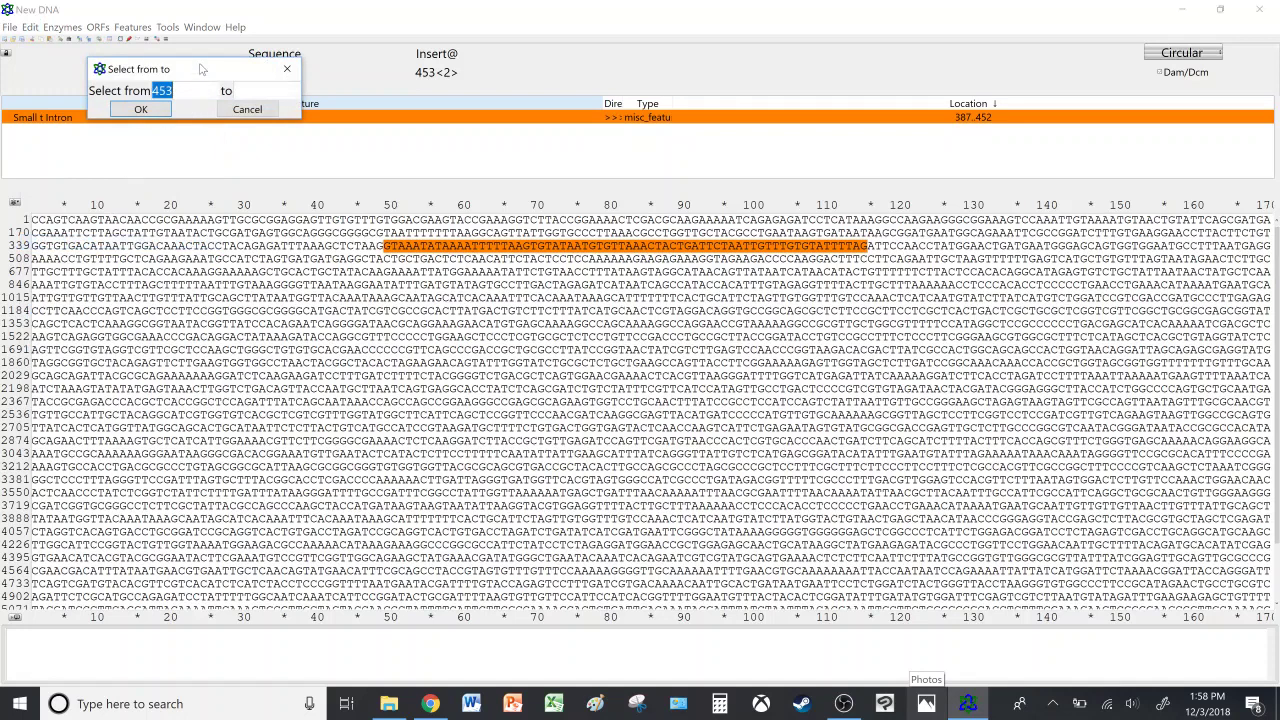
{"action": "type", "text": "582"}
{"action": "key", "text": "Tab"}
{"action": "type", "text": "602"}
{"action": "left_click", "coordinate": [150, 110]}
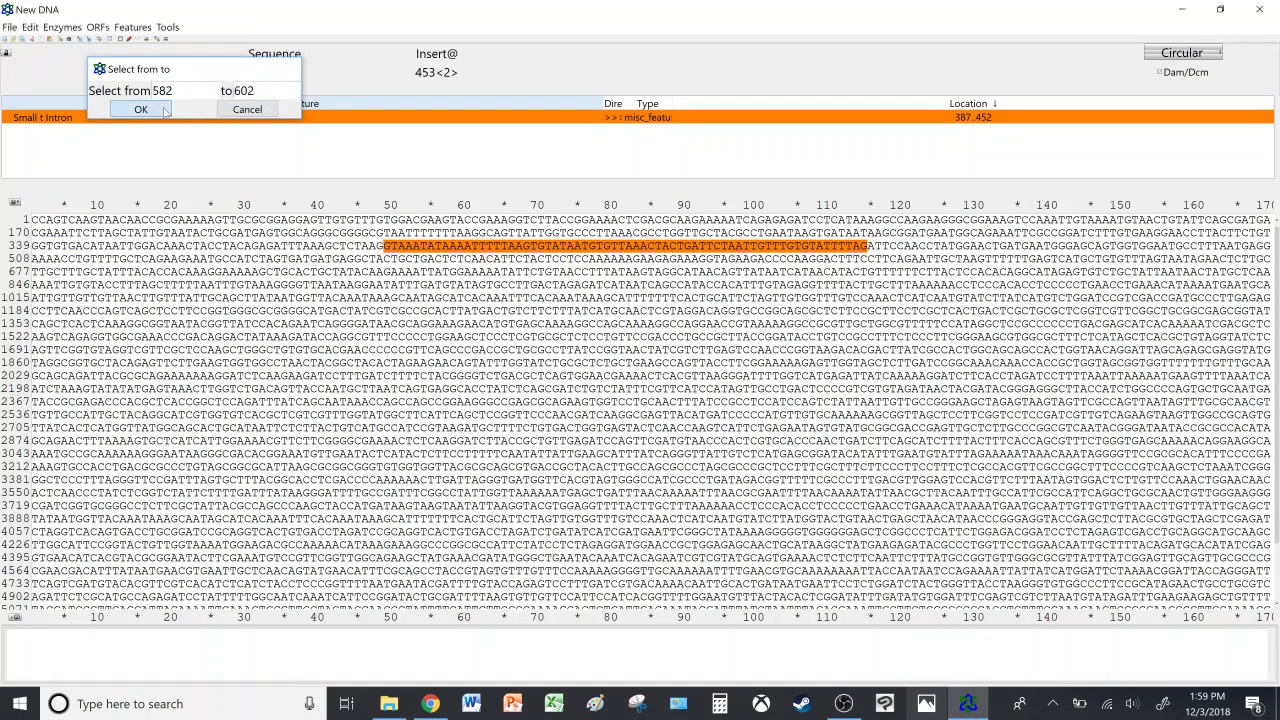
Create a feature named SV40 NLS on the selected bases with an olive forward color.
{"action": "right_click", "coordinate": [630, 261]}
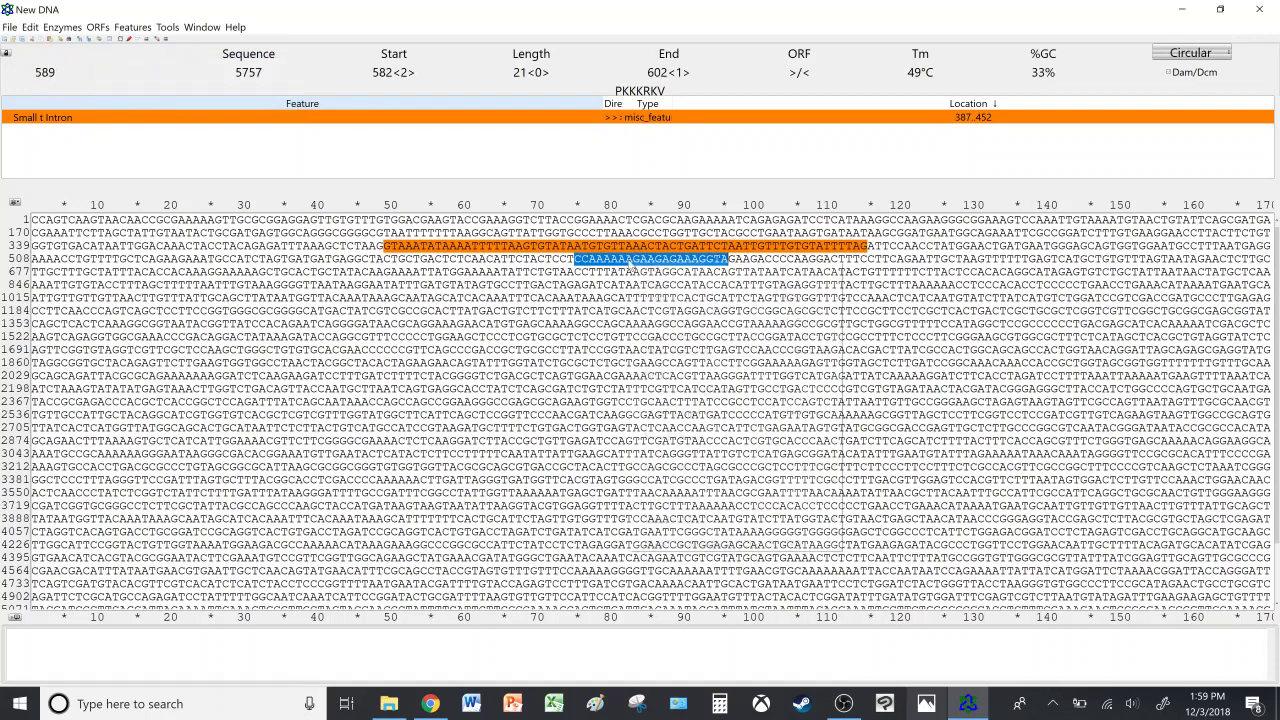
{"action": "left_click", "coordinate": [698, 437]}
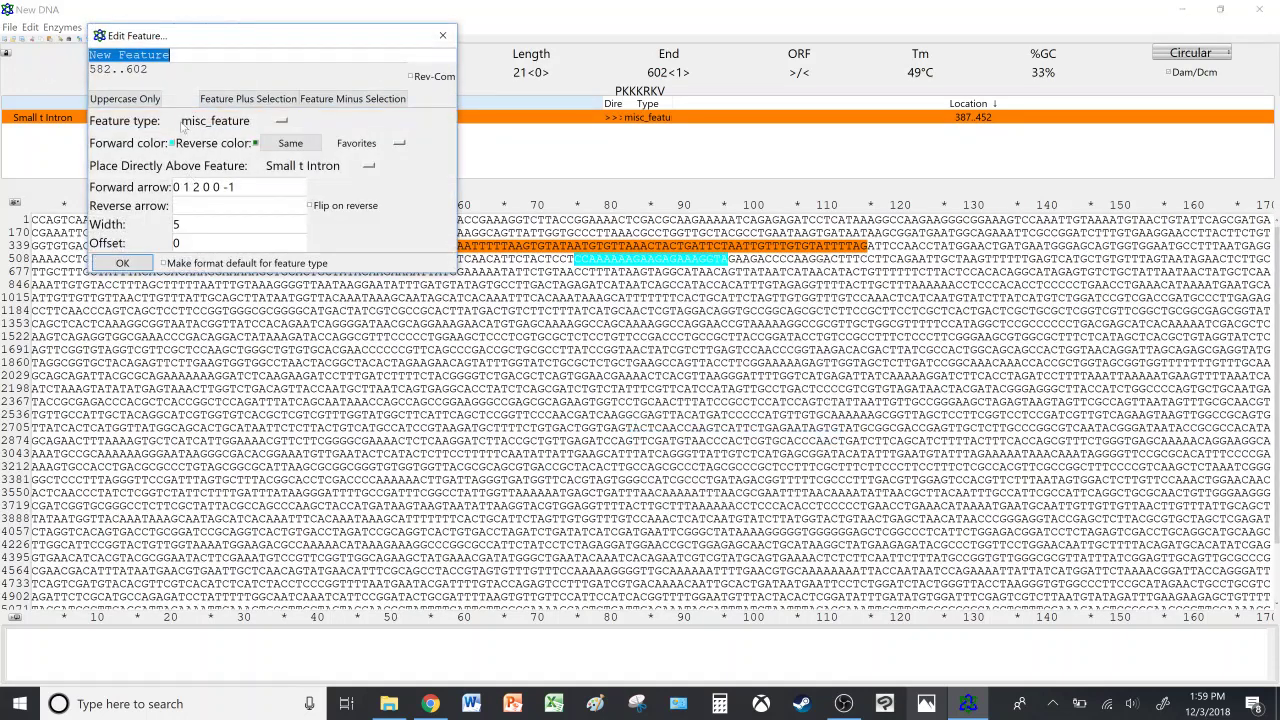
{"action": "type", "text": "SV"}
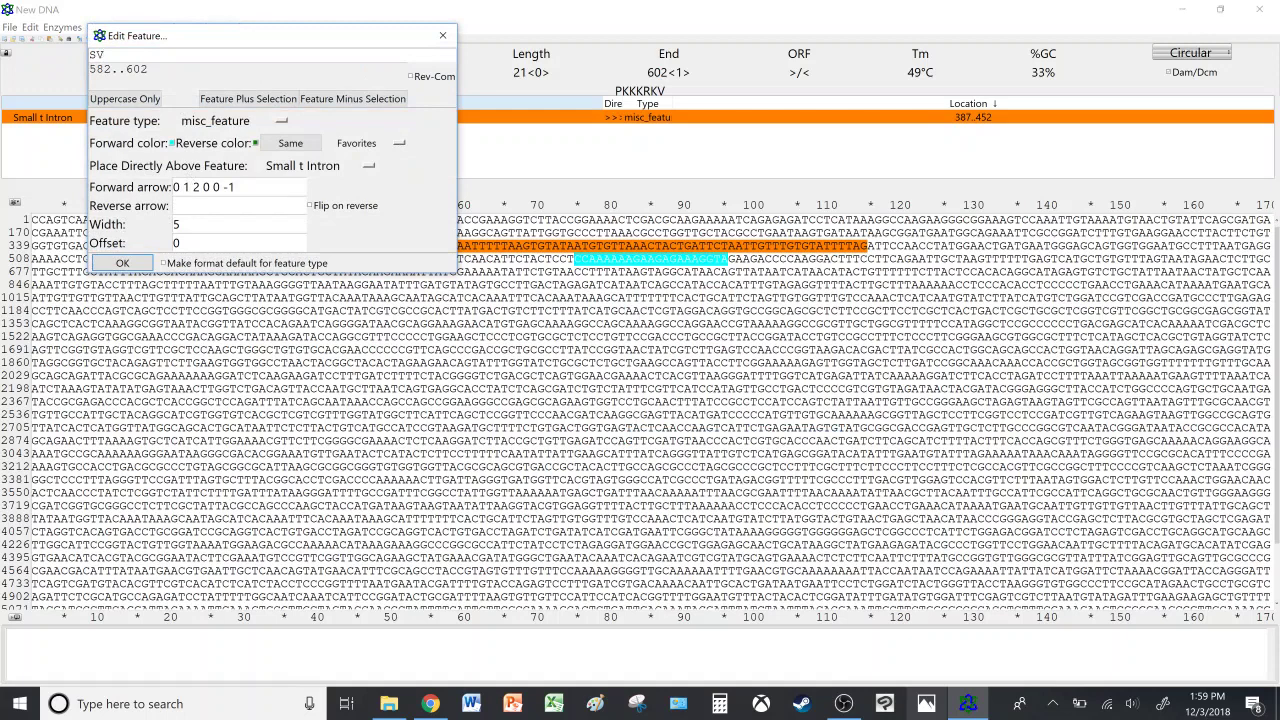
{"action": "type", "text": "40 NLS"}
{"action": "left_click", "coordinate": [173, 145]}
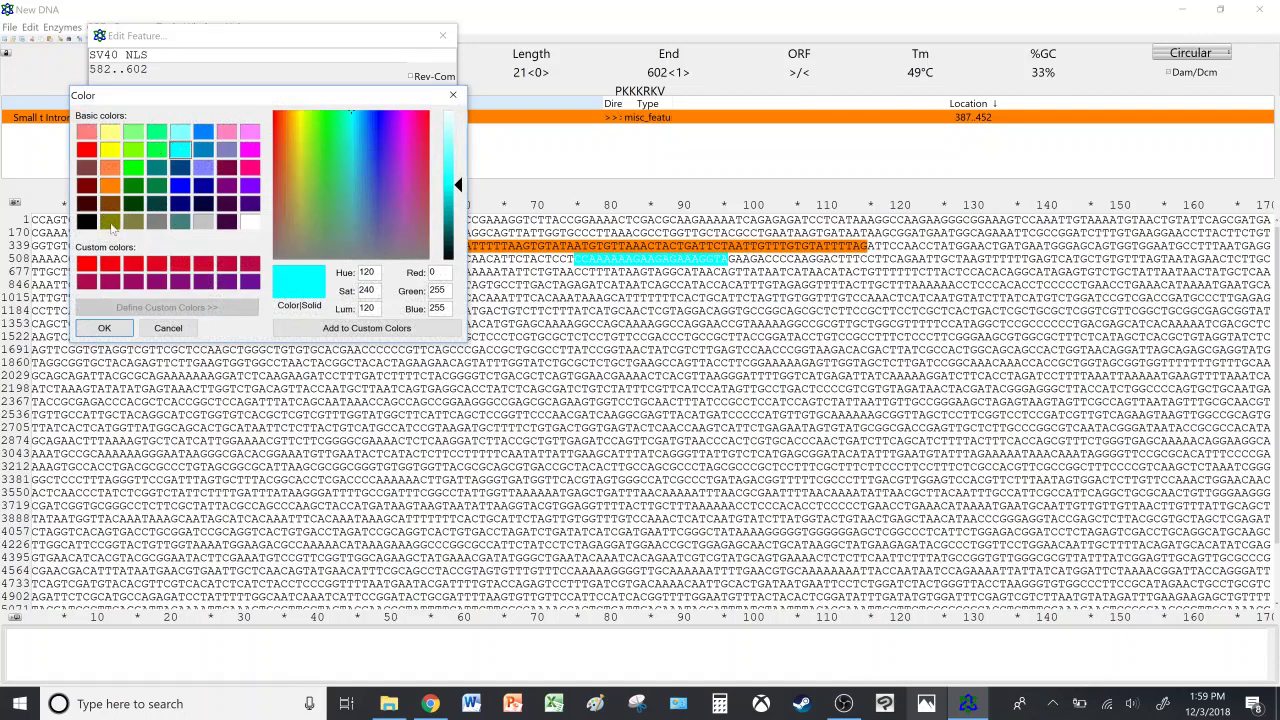
{"action": "left_click", "coordinate": [110, 222]}
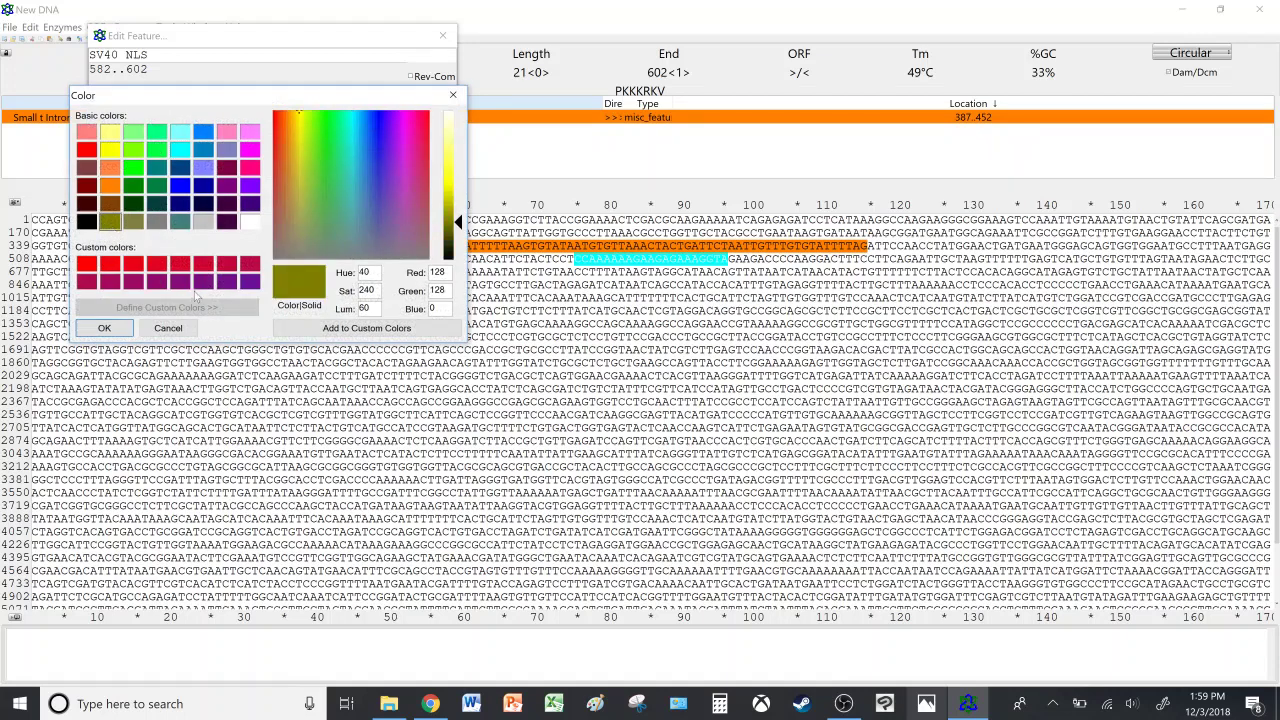
{"action": "left_click", "coordinate": [104, 330]}
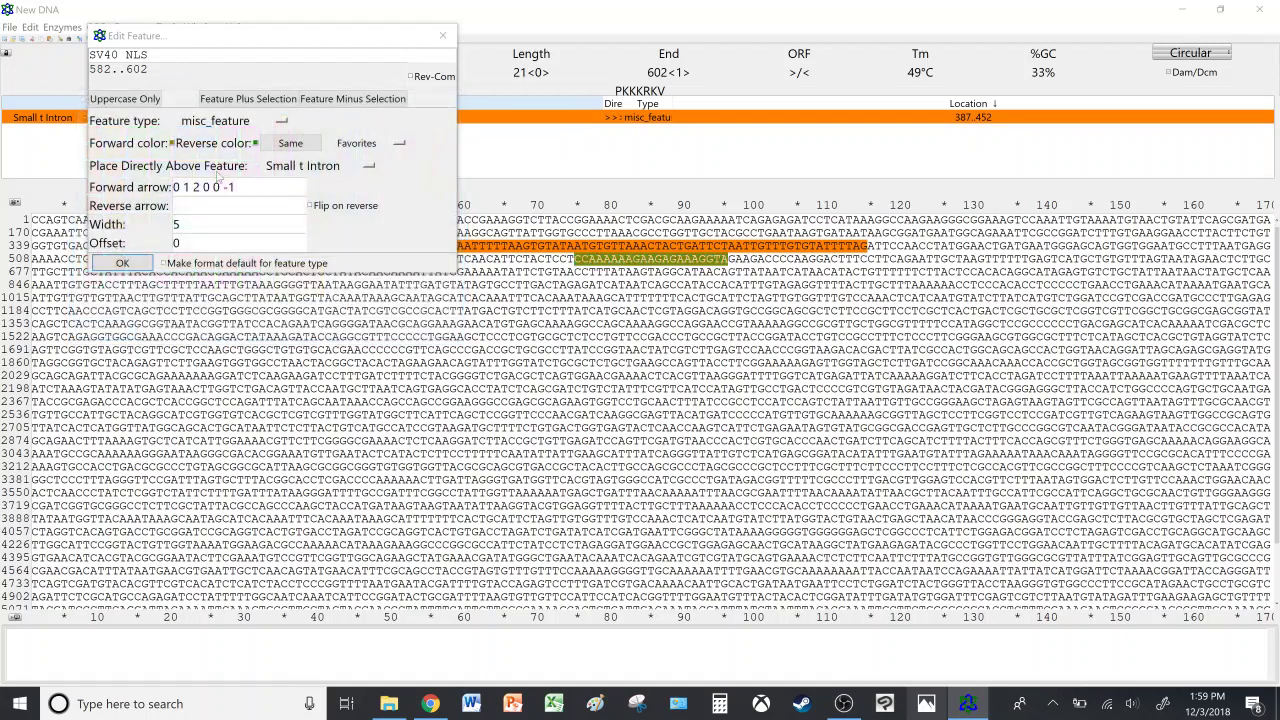
{"action": "left_click", "coordinate": [122, 263]}
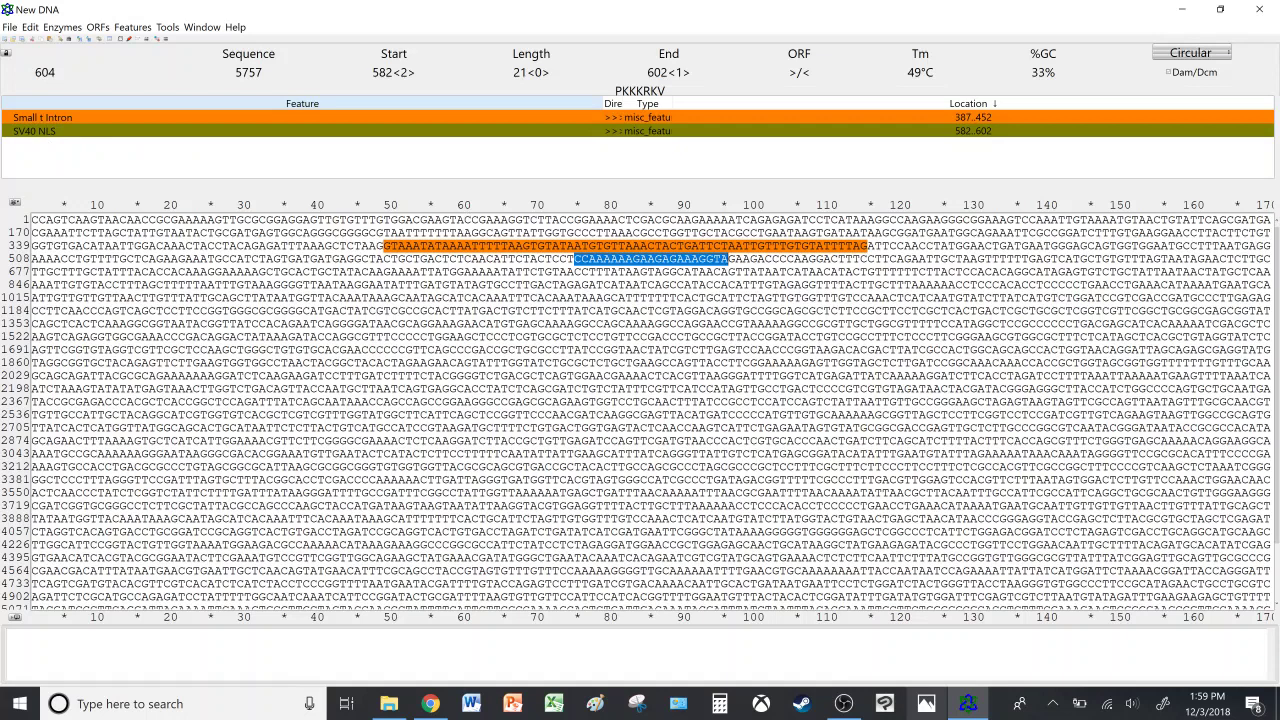
Deselect the SV40 NLS bases, then switch to Chrome and highlight the end position of the first SV40 poly(A) signal in the Features table.
{"action": "left_click", "coordinate": [726, 258]}
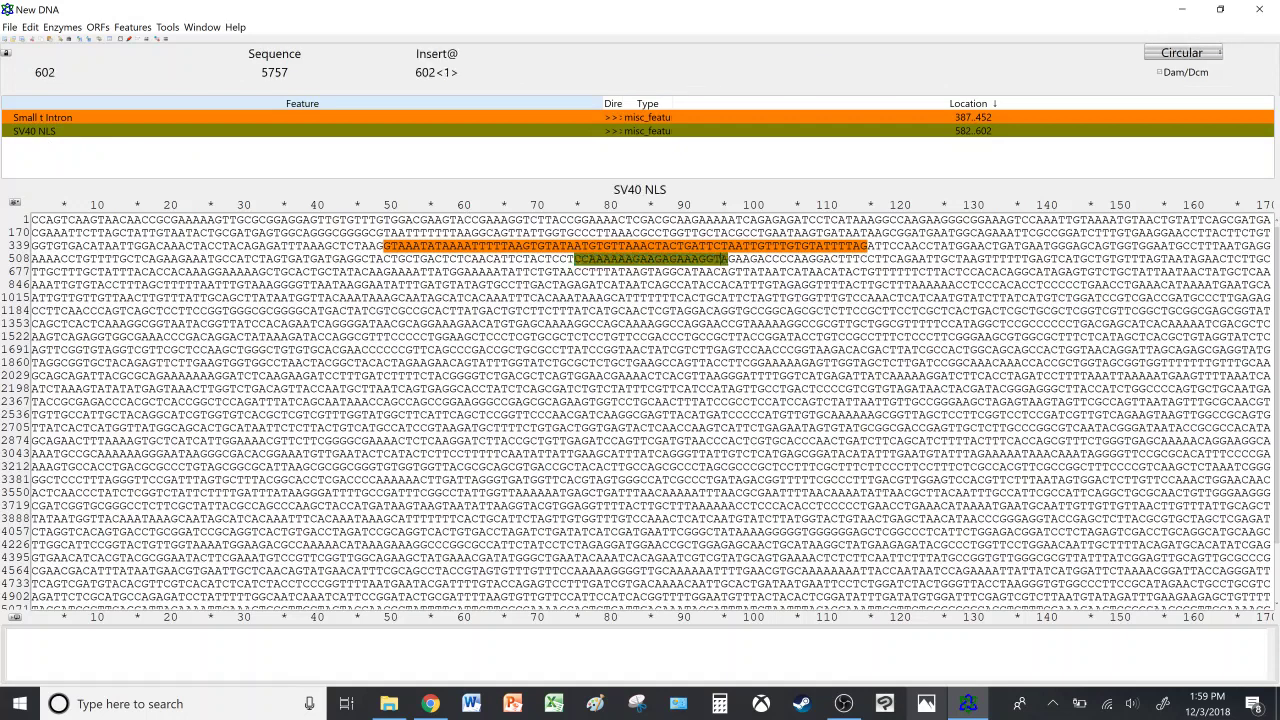
{"action": "left_click", "coordinate": [730, 258]}
{"action": "left_click", "coordinate": [430, 703]}
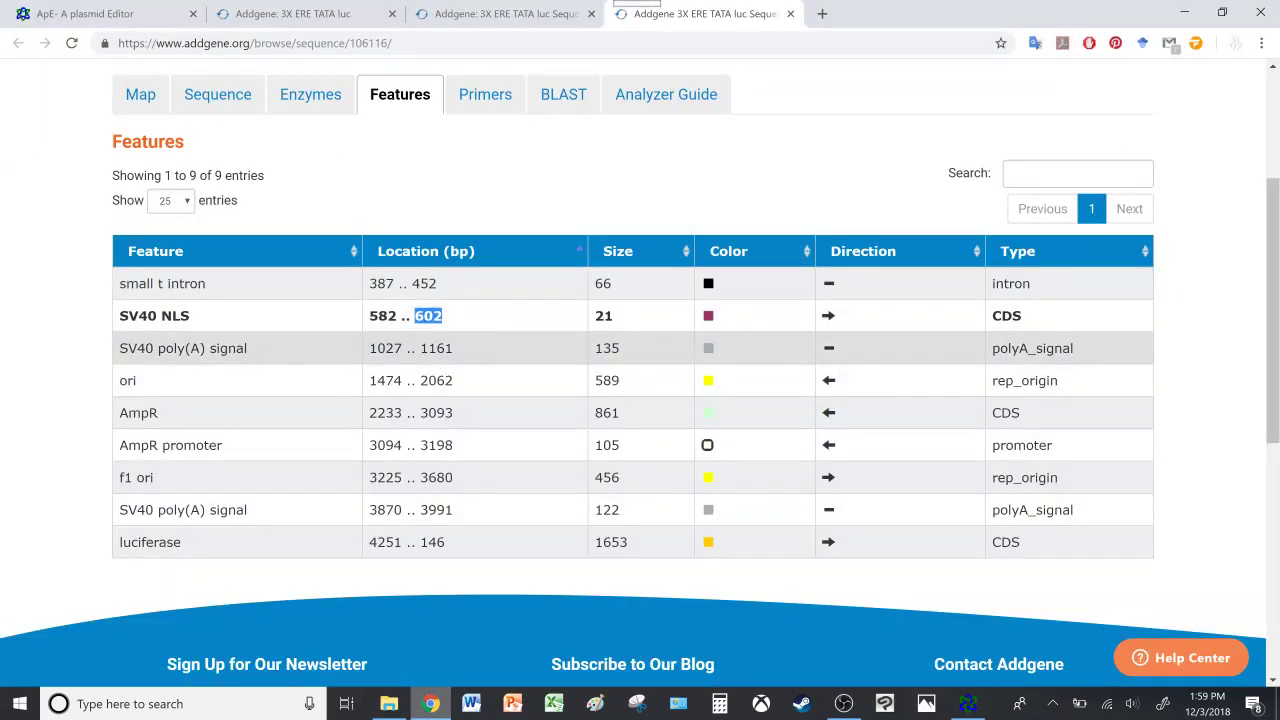
{"action": "left_click_drag", "start_coordinate": [438, 348], "coordinate": [476, 348]}
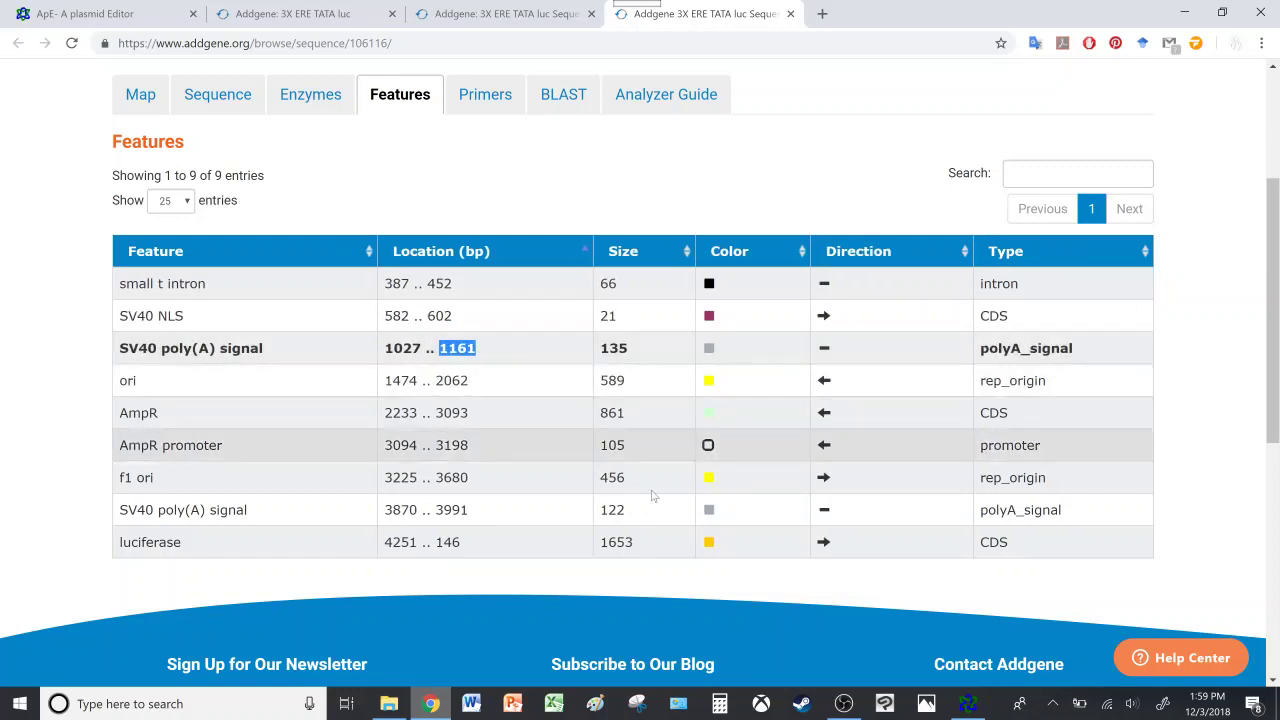
Switch to ApE and select bases 1027 to 1161 of the sequence.
{"action": "left_click", "coordinate": [967, 706]}
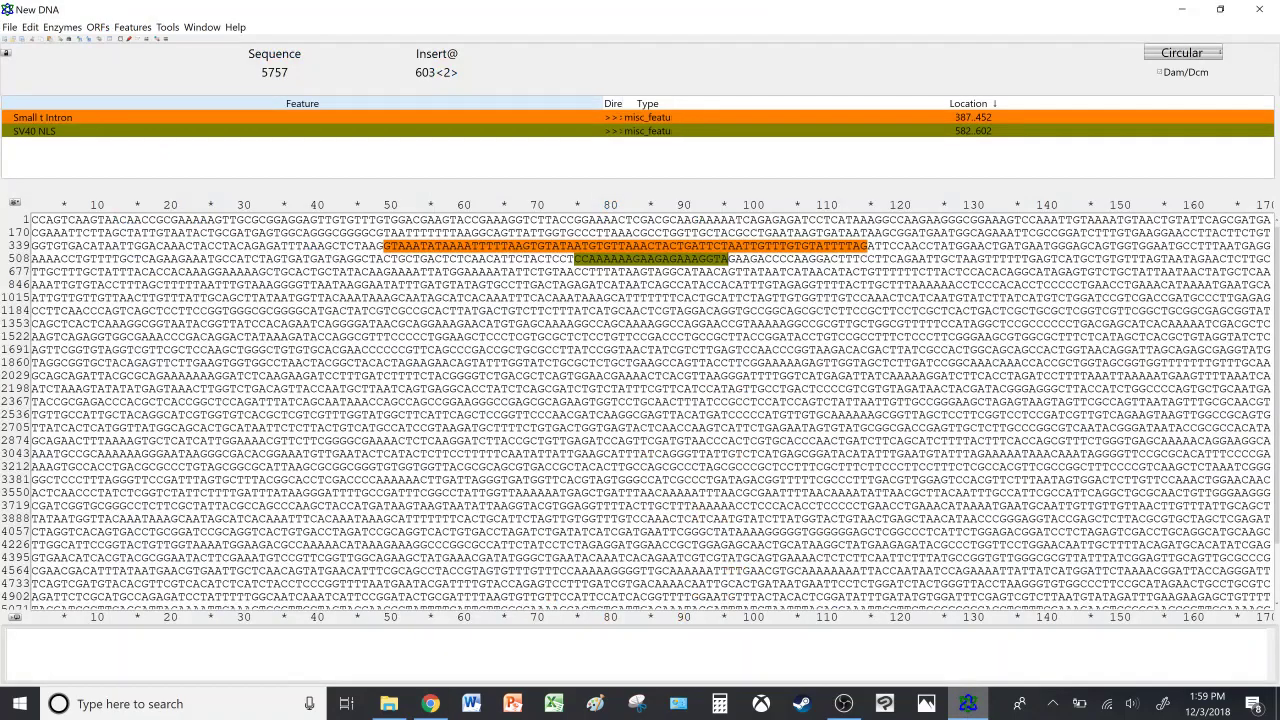
{"action": "left_click", "coordinate": [30, 27]}
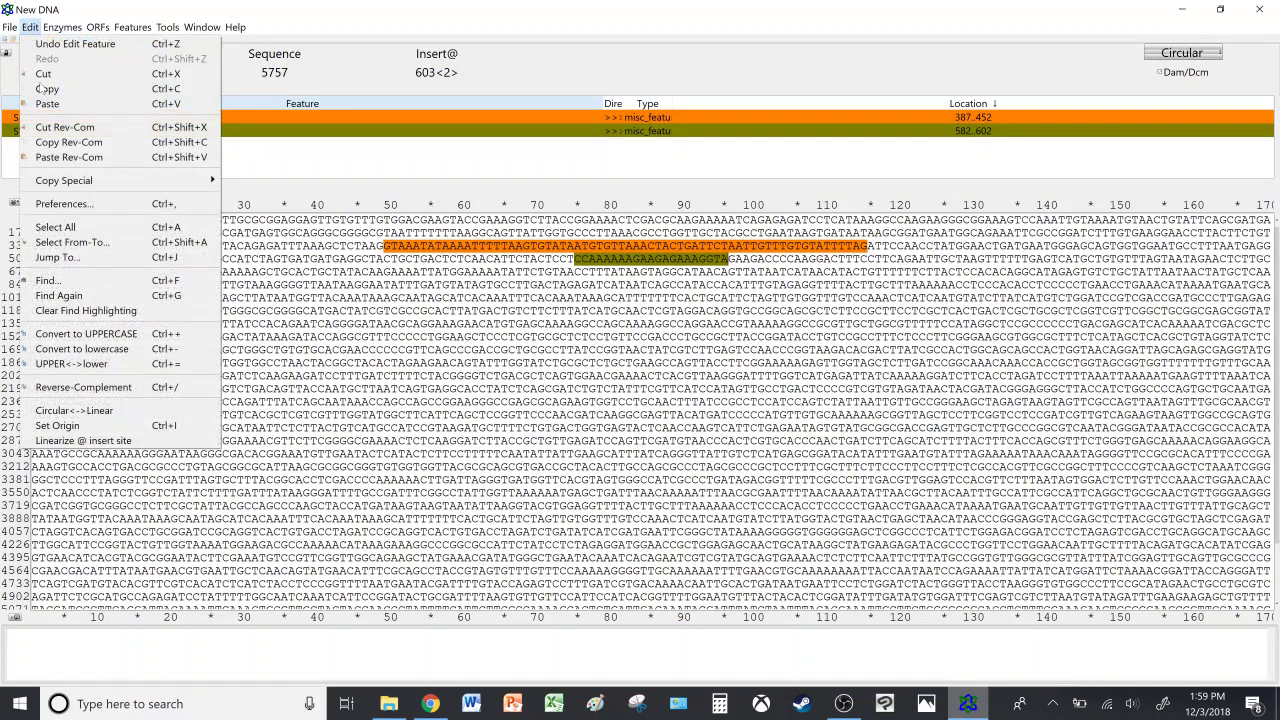
{"action": "left_click", "coordinate": [88, 243]}
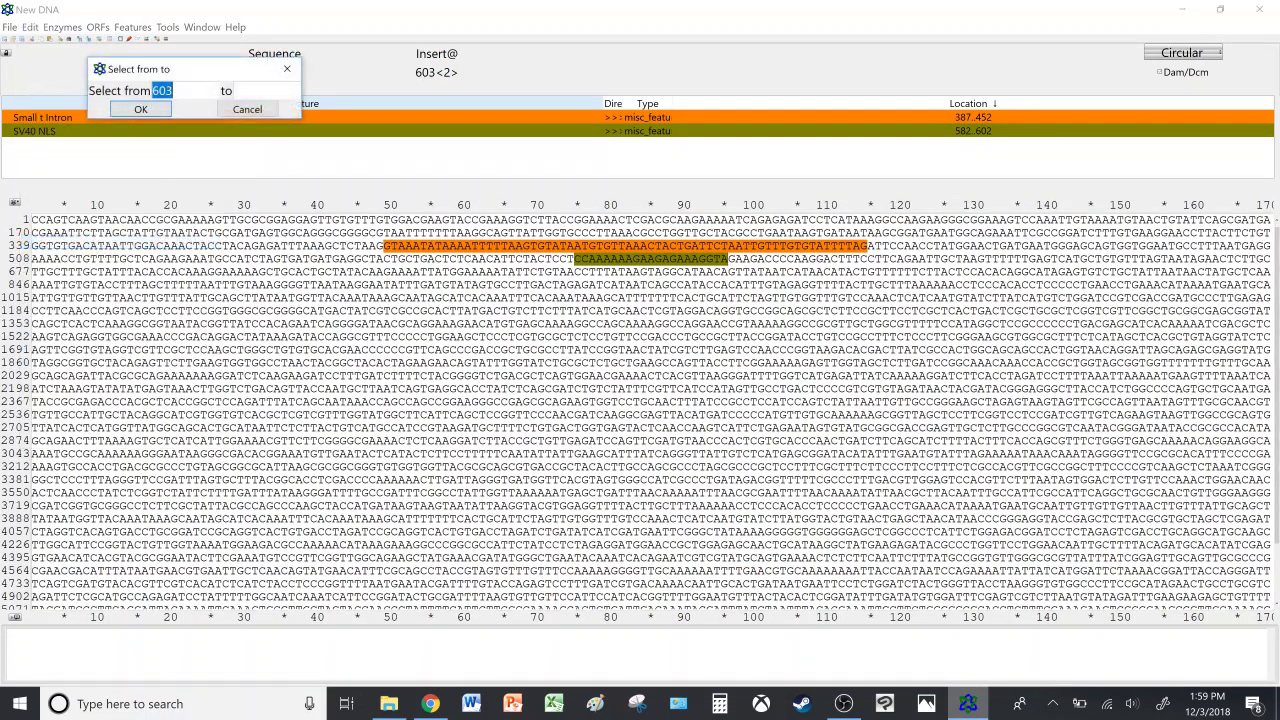
{"action": "type", "text": "102"}
{"action": "type", "text": "1161"}
{"action": "left_click", "coordinate": [155, 108]}
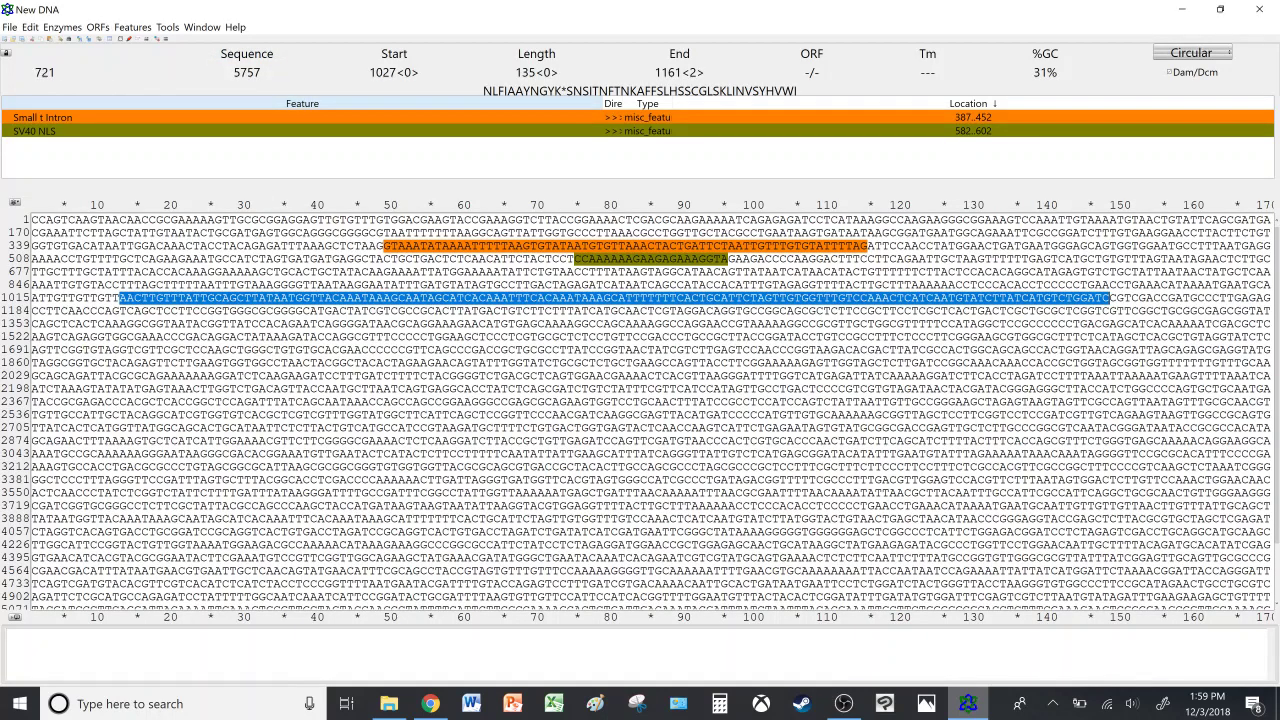
Create a feature named SV40 Poly(A)Signal on the selected bases with a blue forward color.
{"action": "right_click", "coordinate": [376, 298]}
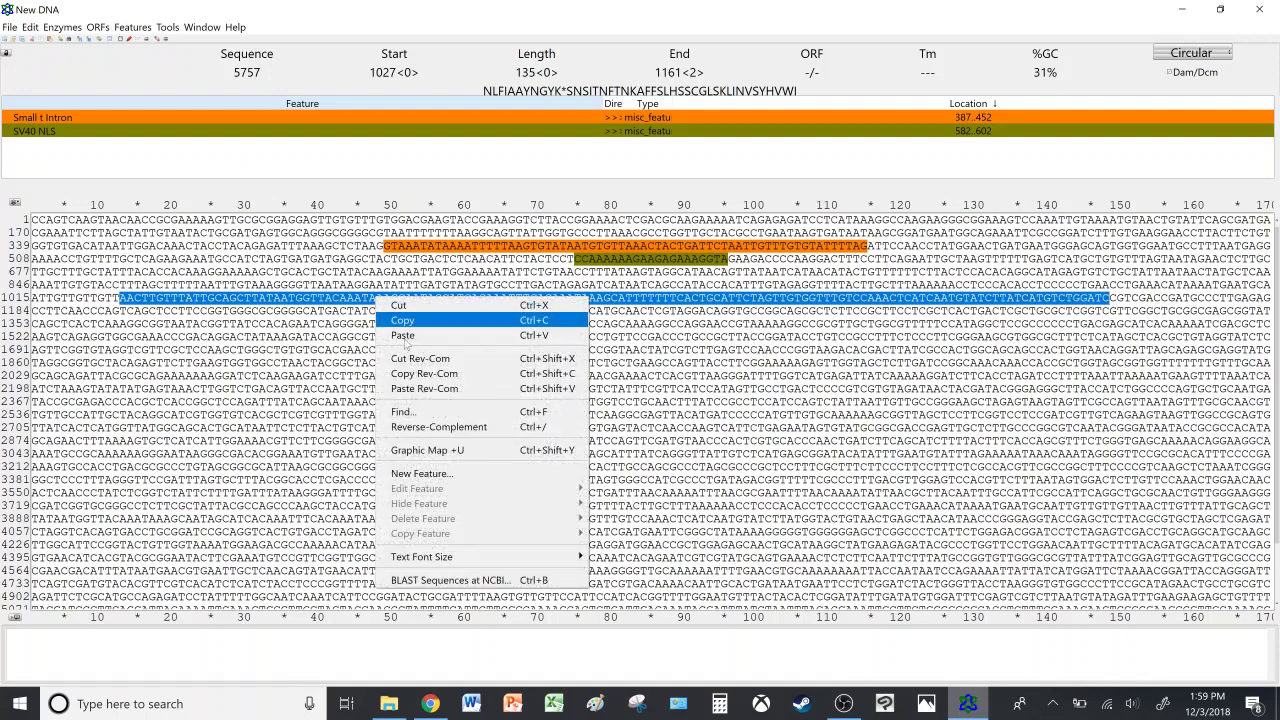
{"action": "left_click", "coordinate": [438, 476]}
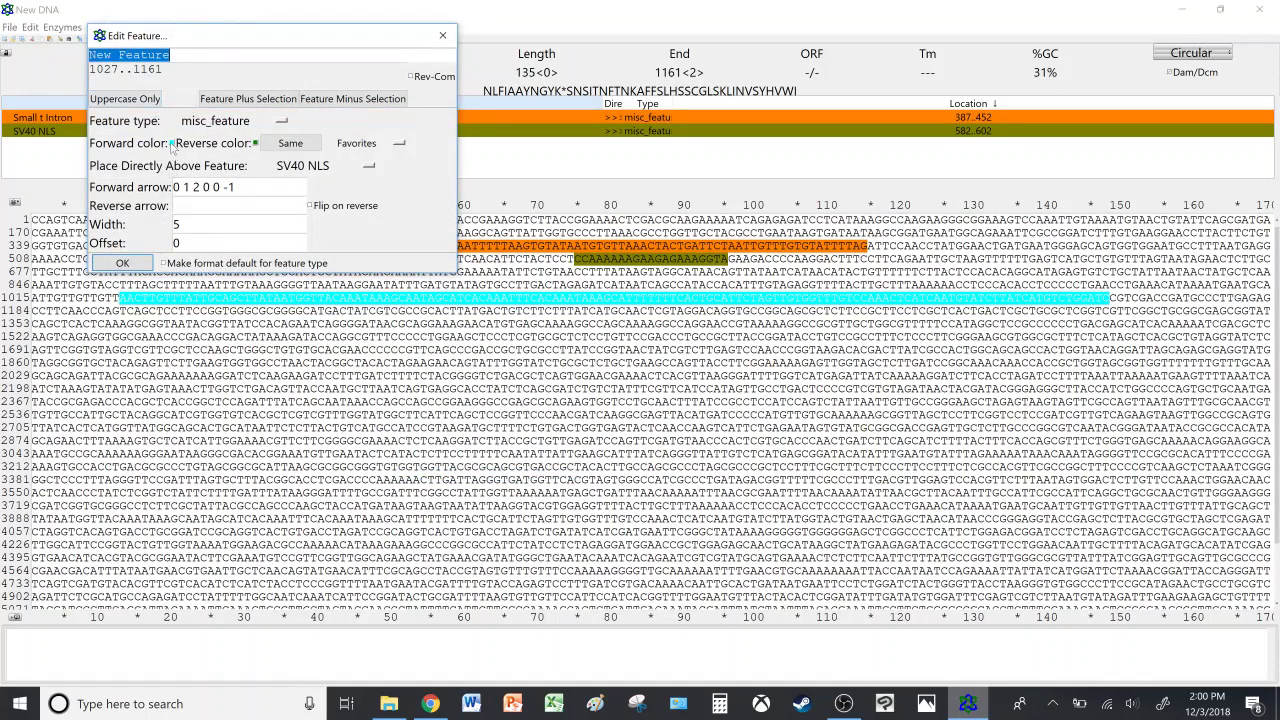
{"action": "left_click", "coordinate": [172, 143]}
{"action": "left_click", "coordinate": [203, 135]}
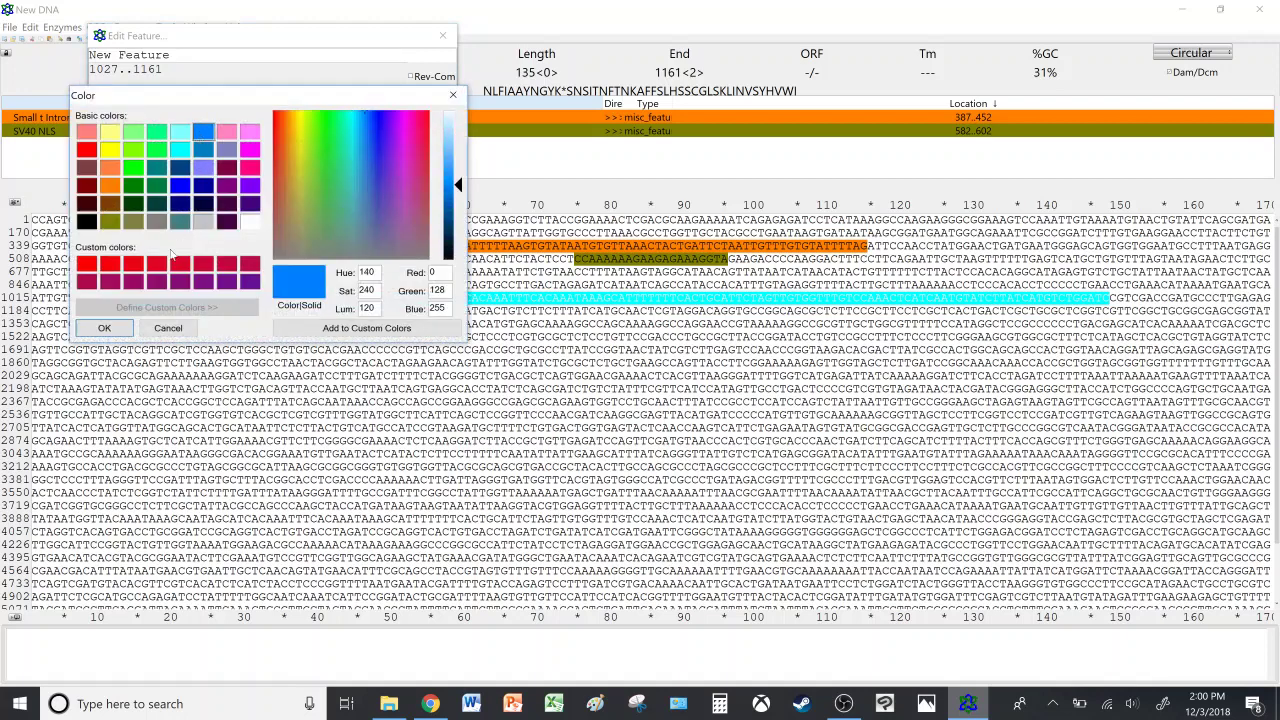
{"action": "left_click", "coordinate": [104, 328]}
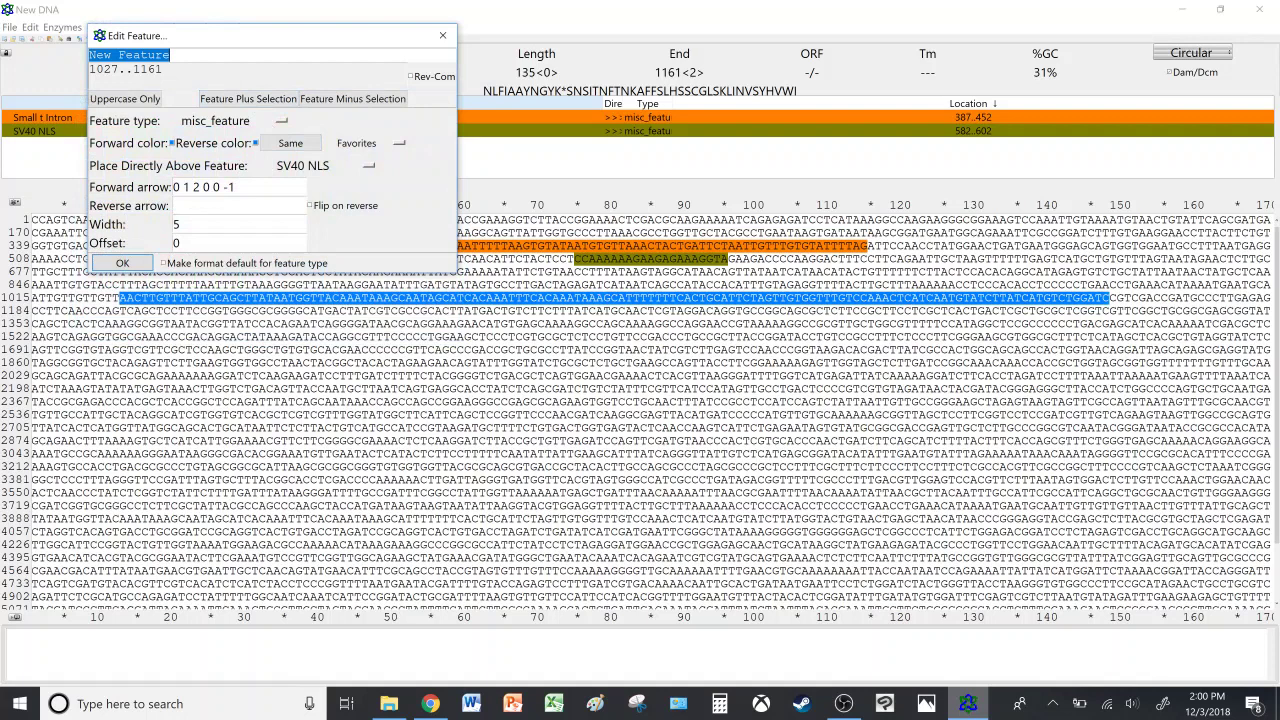
{"action": "type", "text": "SV40"}
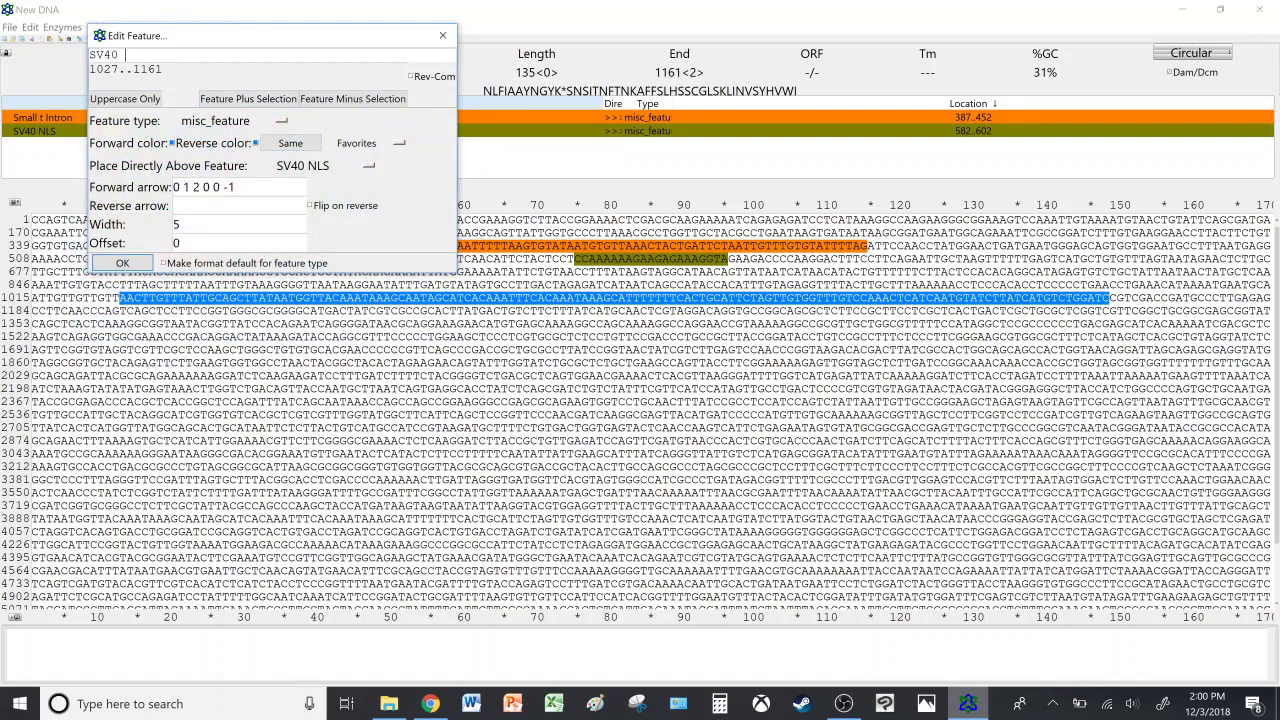
{"action": "type", "text": " Poly(A) Signal"}
{"action": "key", "text": "BackSpace"}
{"action": "left_click", "coordinate": [122, 263]}
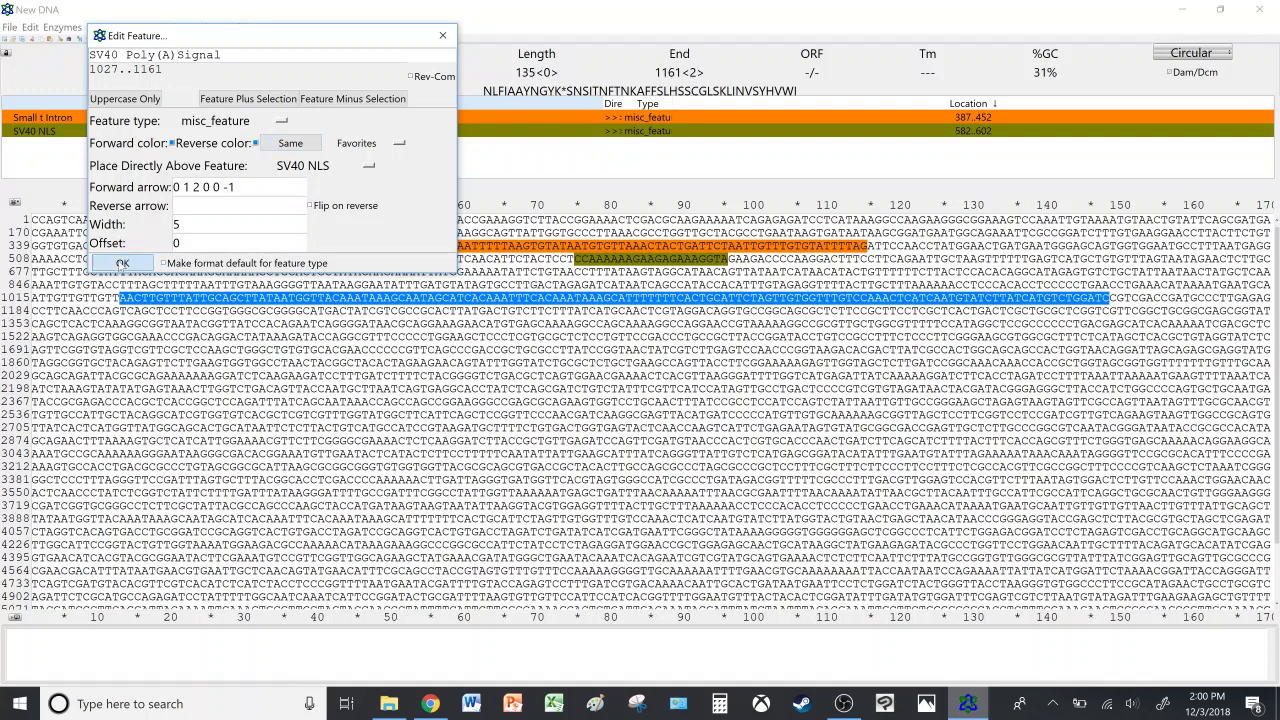
Deselect the poly(A) signal bases, then switch to Chrome and highlight the end position of the ori location in the Features table.
{"action": "left_click", "coordinate": [83, 165]}
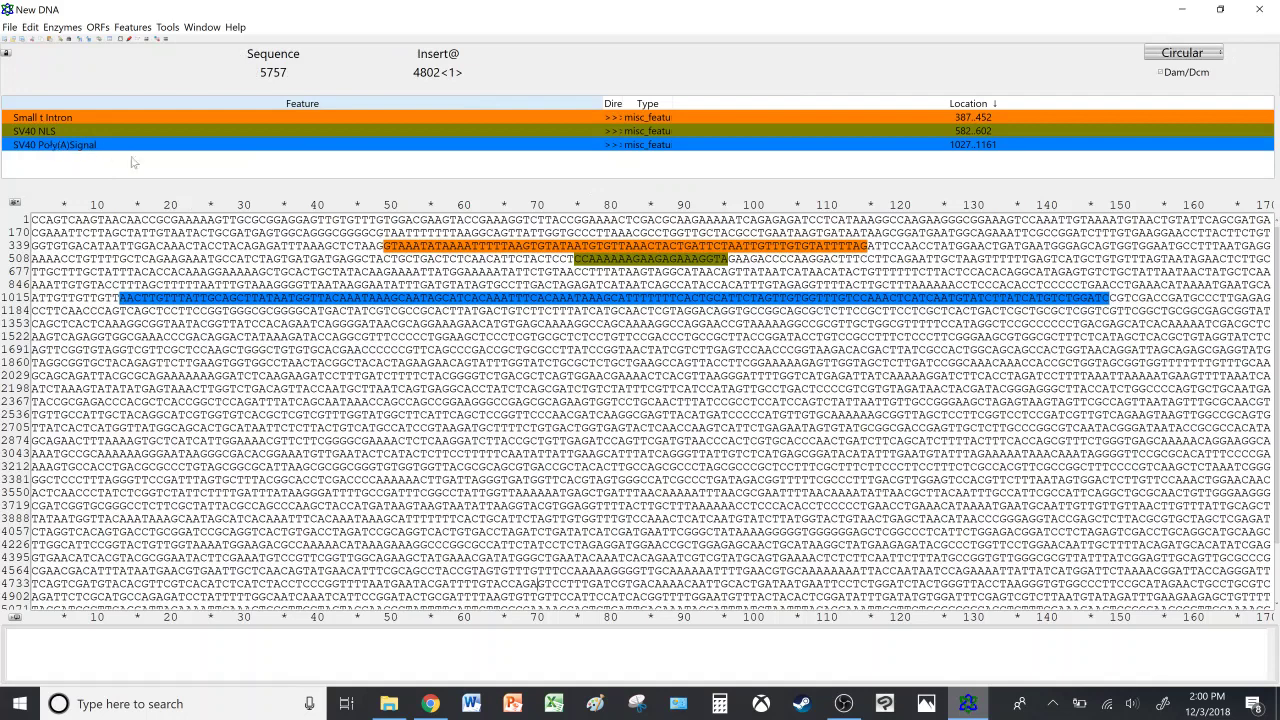
{"action": "left_click", "coordinate": [430, 703]}
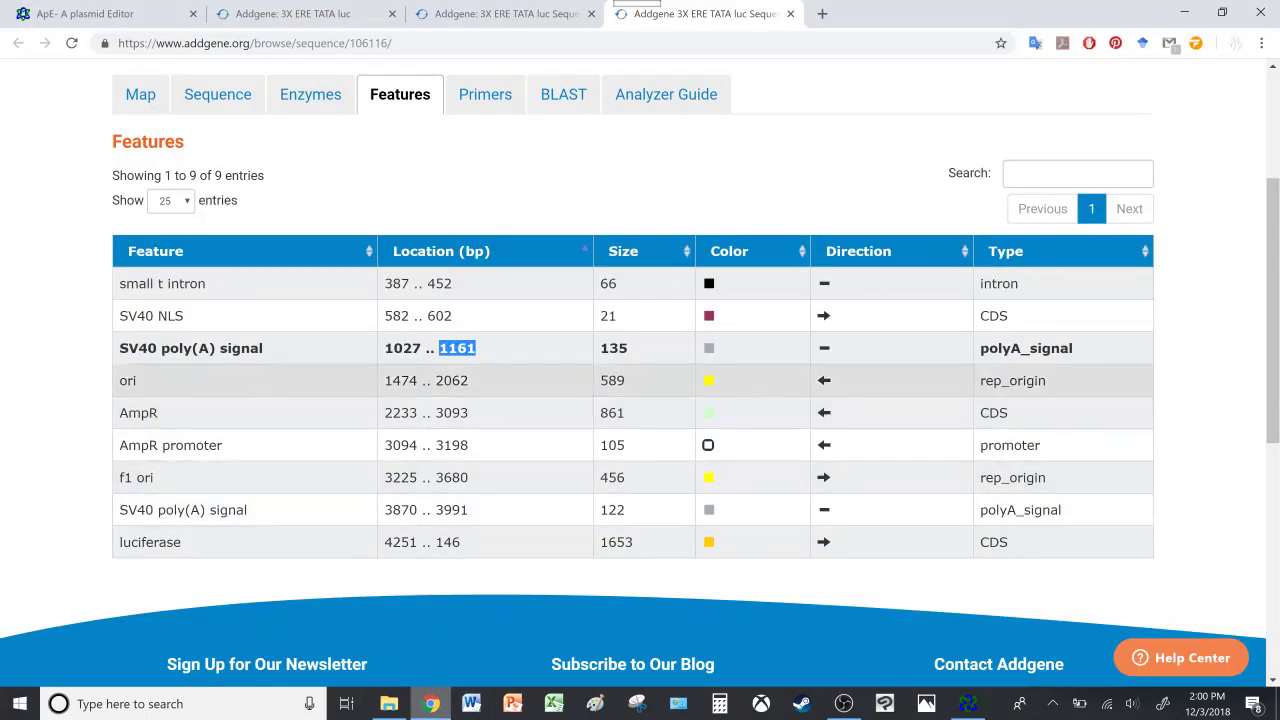
{"action": "left_click_drag", "start_coordinate": [435, 380], "coordinate": [475, 381]}
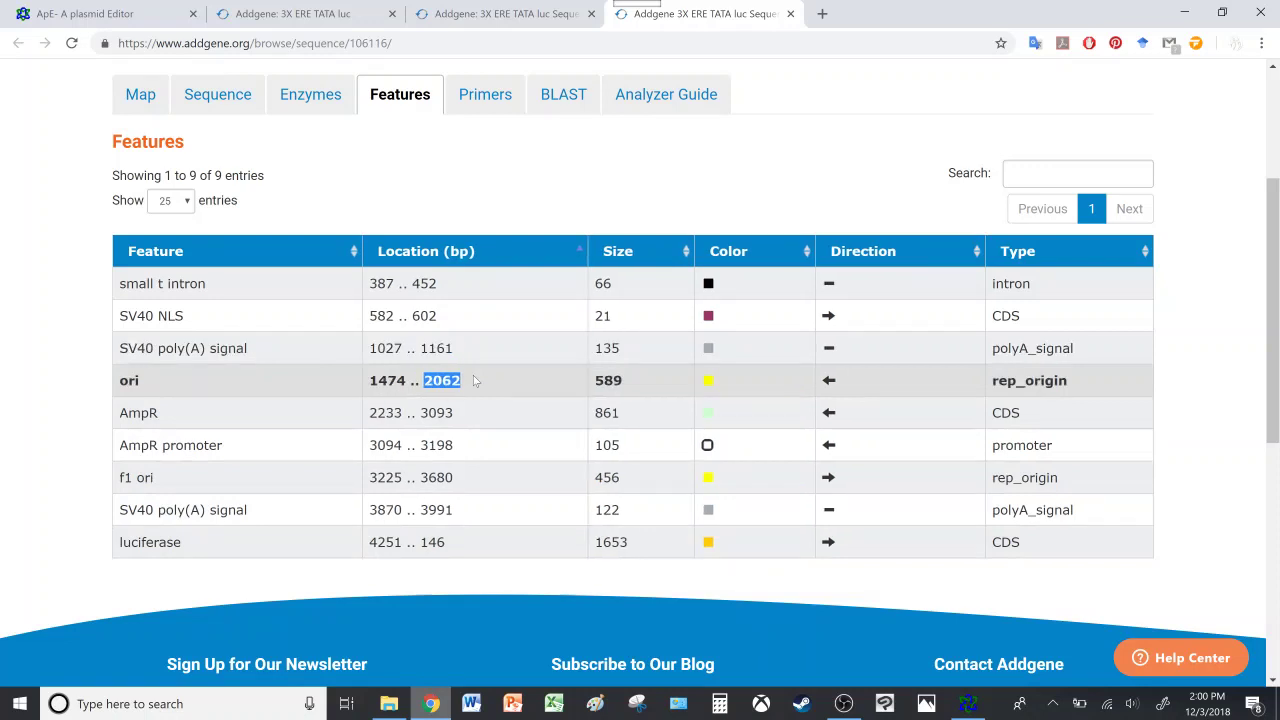
Switch to ApE and select bases 1474 to 2062 of the sequence.
{"action": "left_click", "coordinate": [967, 703]}
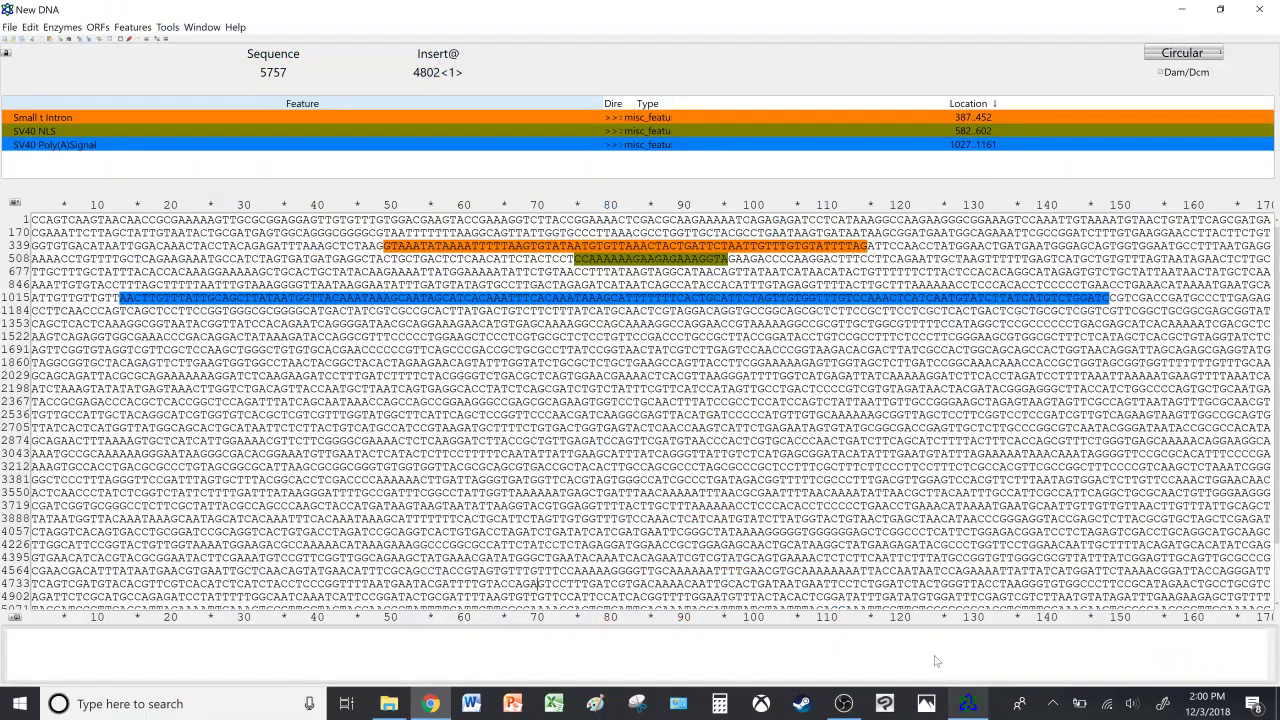
{"action": "left_click", "coordinate": [30, 27]}
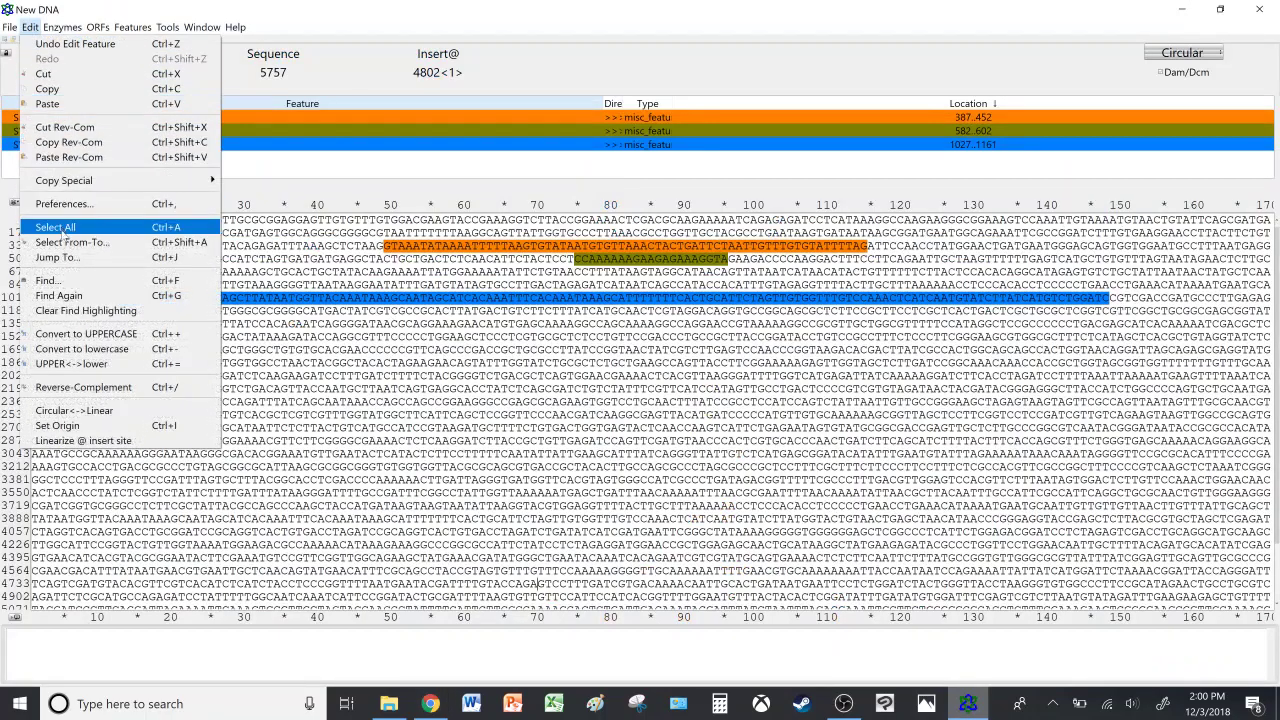
{"action": "left_click", "coordinate": [62, 243]}
{"action": "type", "text": "1"}
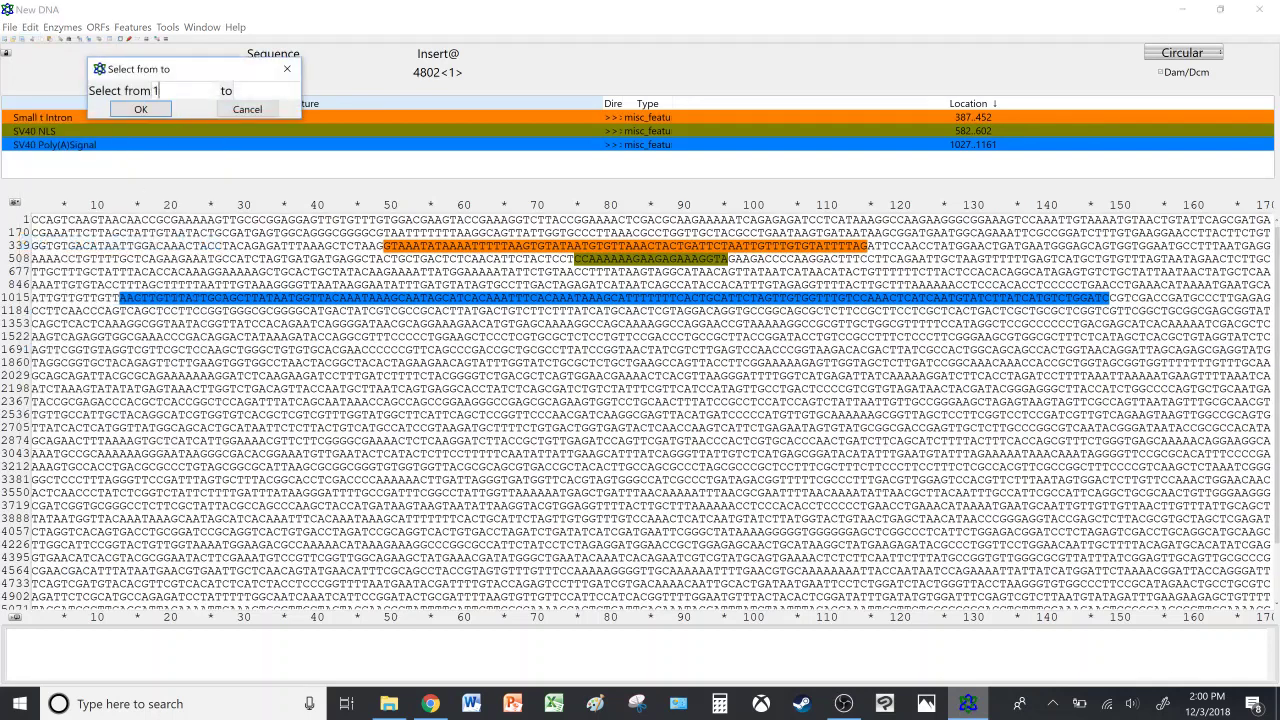
{"action": "type", "text": "474"}
{"action": "type", "text": "2062"}
{"action": "key", "text": "Return"}
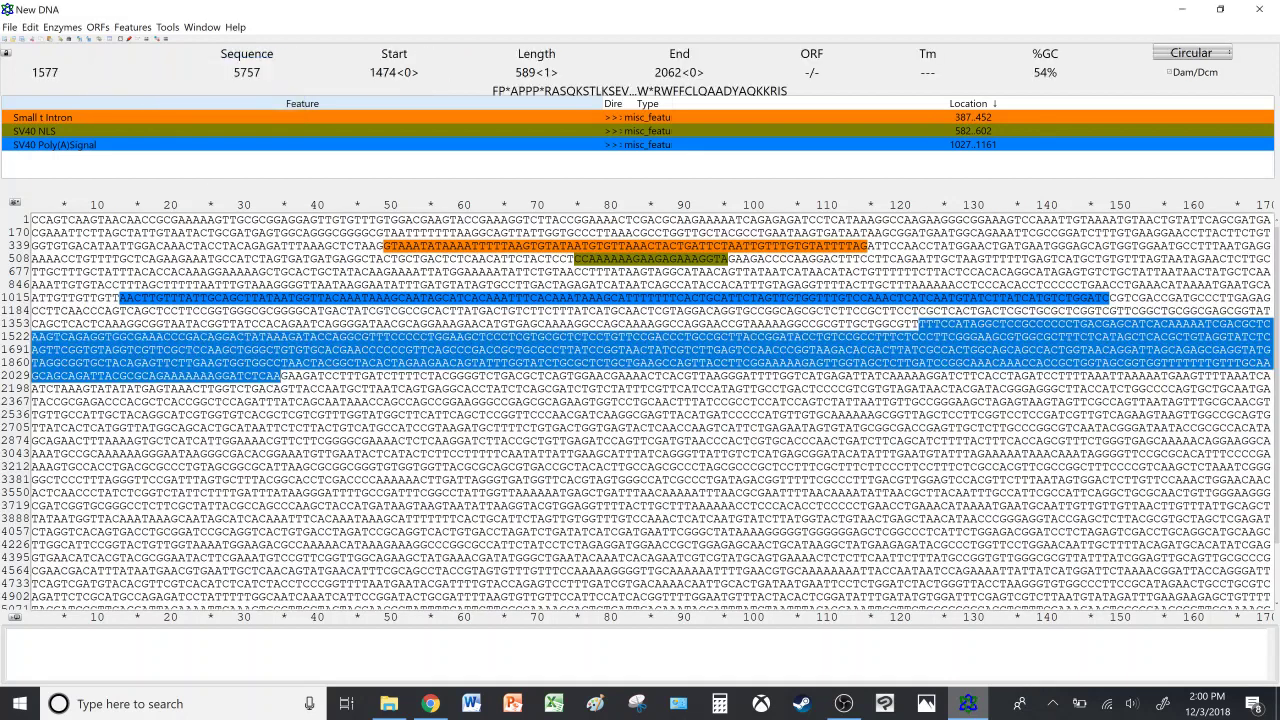
Create a feature named ORI on the selected bases with a dark teal forward color.
{"action": "right_click", "coordinate": [458, 350]}
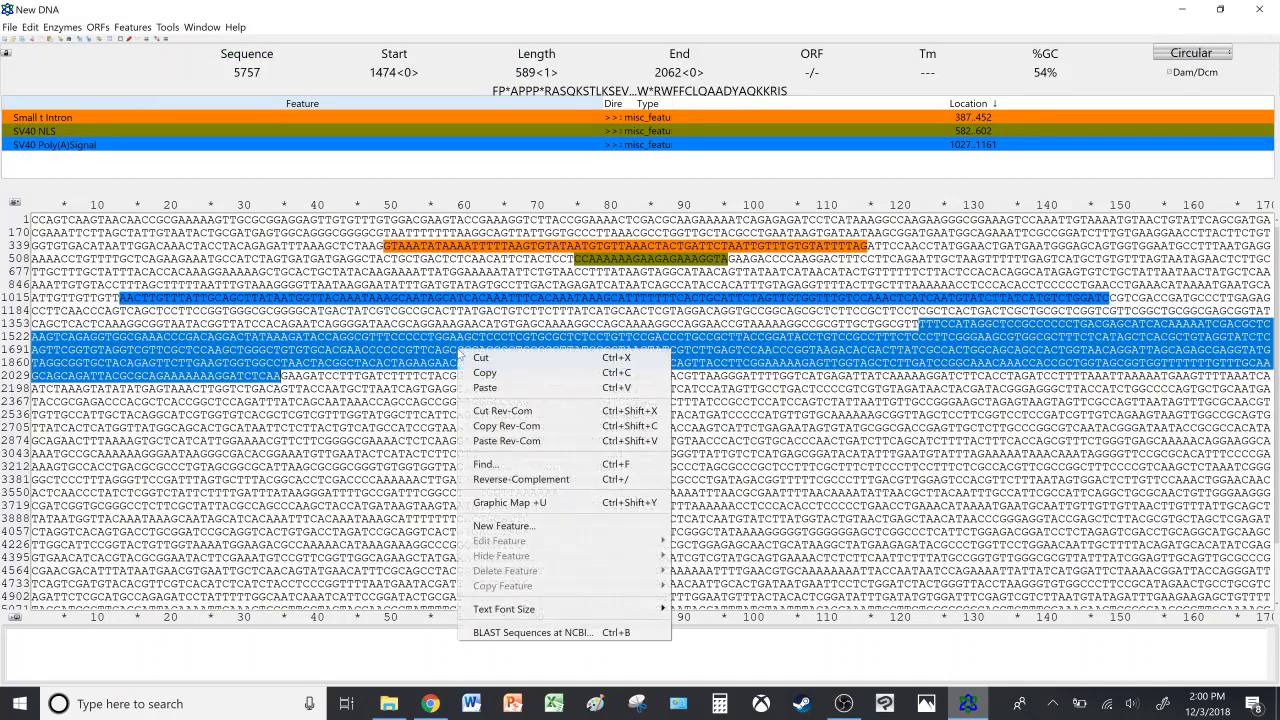
{"action": "left_click", "coordinate": [515, 527]}
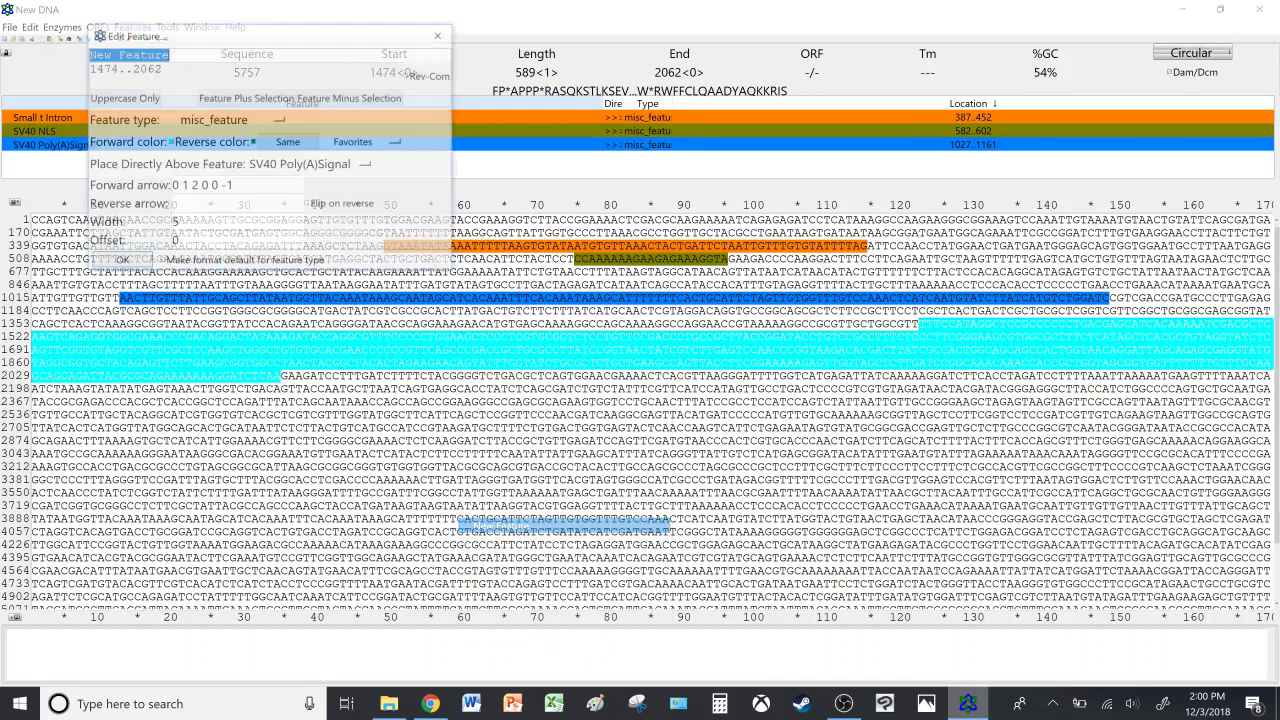
{"action": "type", "text": "ORI"}
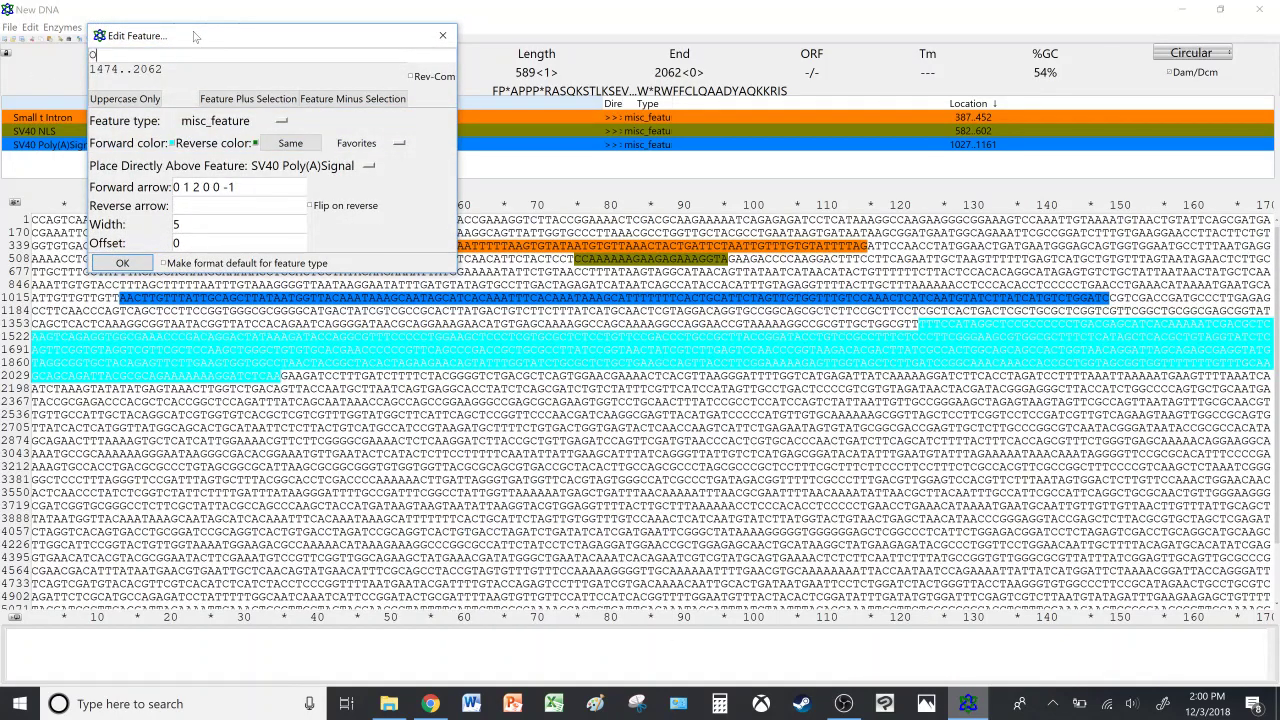
{"action": "left_click", "coordinate": [172, 143]}
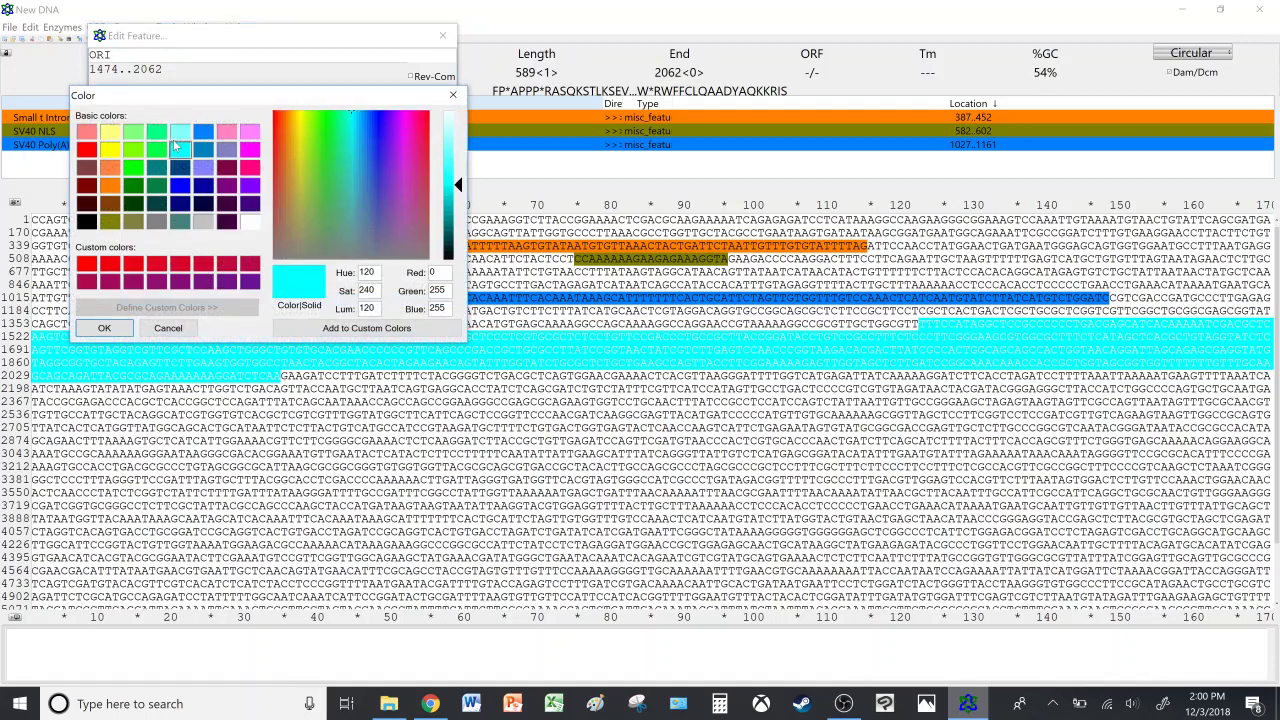
{"action": "left_click", "coordinate": [181, 222]}
{"action": "left_click", "coordinate": [104, 328]}
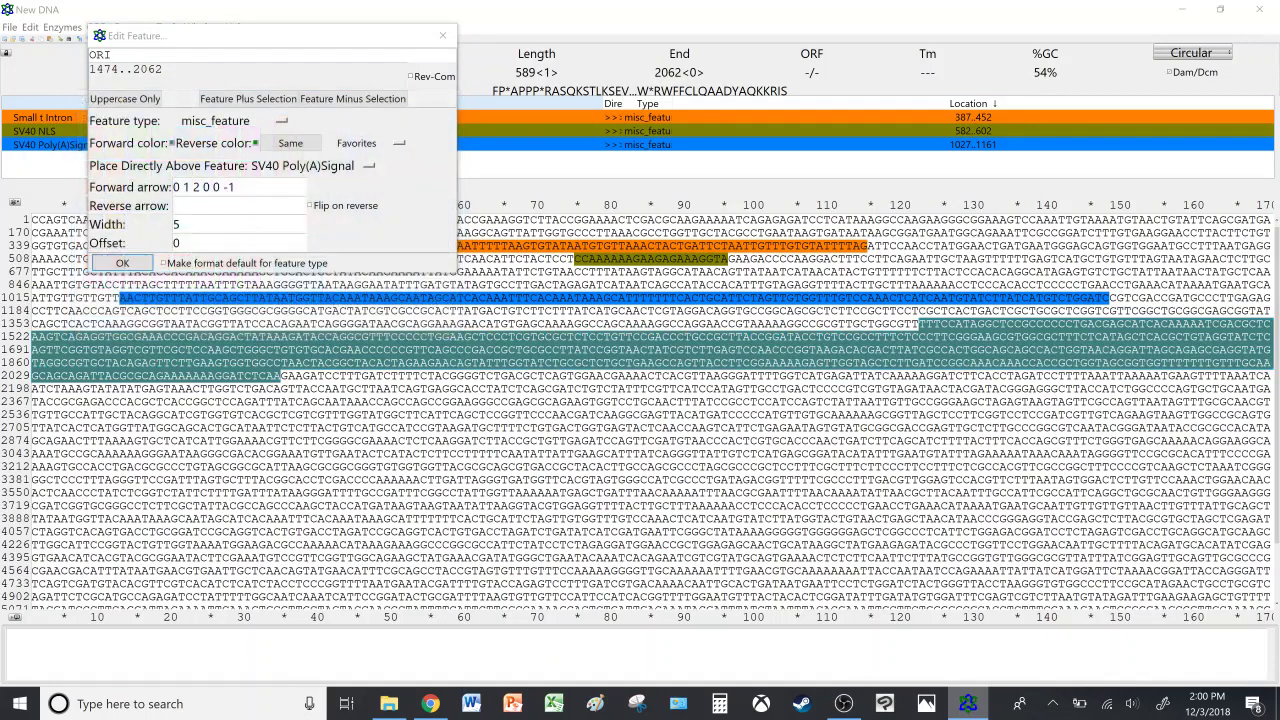
{"action": "left_click", "coordinate": [122, 262]}
Deselect the ORI bases, then switch to Chrome and highlight the end position of the AmpR location in the Features table.
{"action": "left_click", "coordinate": [478, 570]}
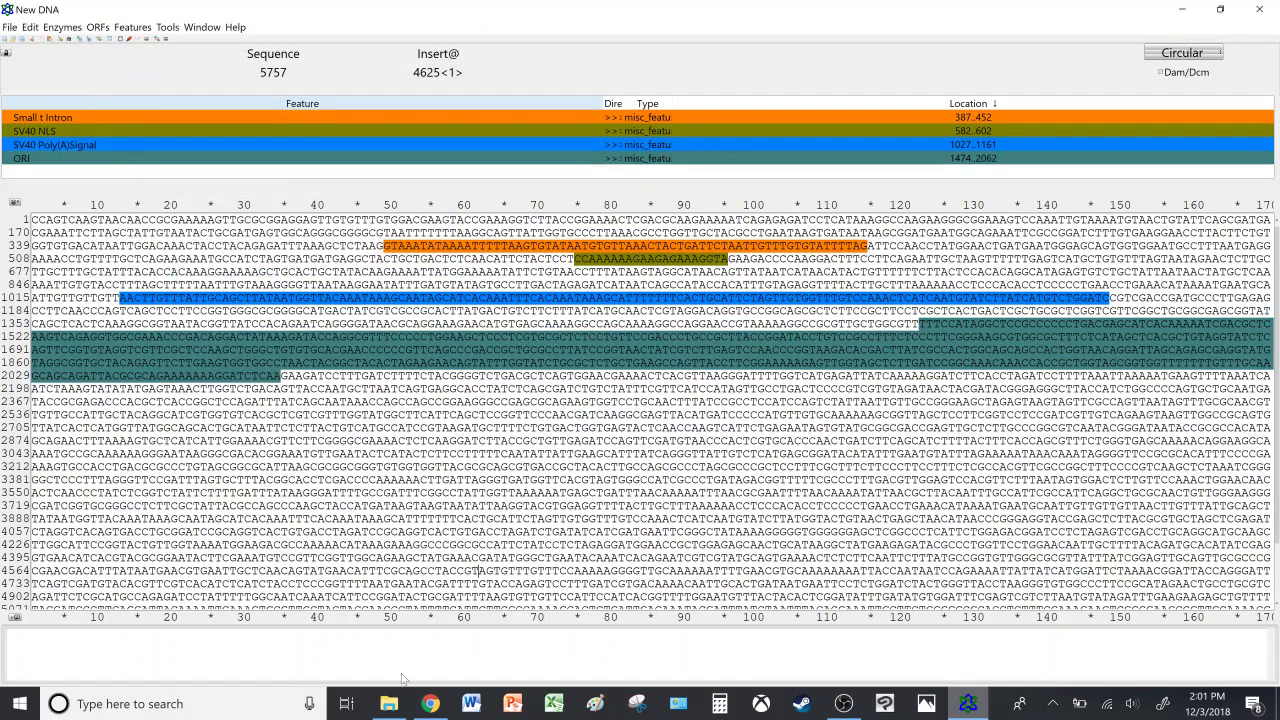
{"action": "left_click", "coordinate": [430, 703]}
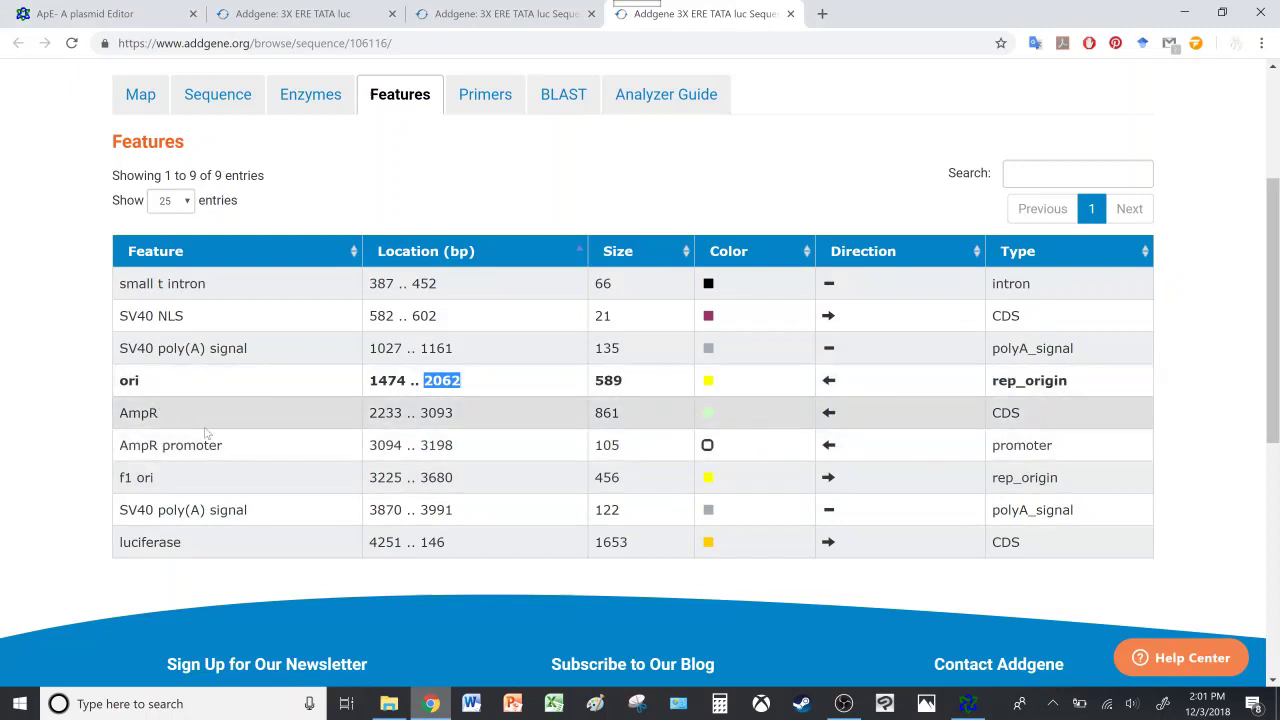
{"action": "left_click_drag", "start_coordinate": [461, 412], "coordinate": [421, 412]}
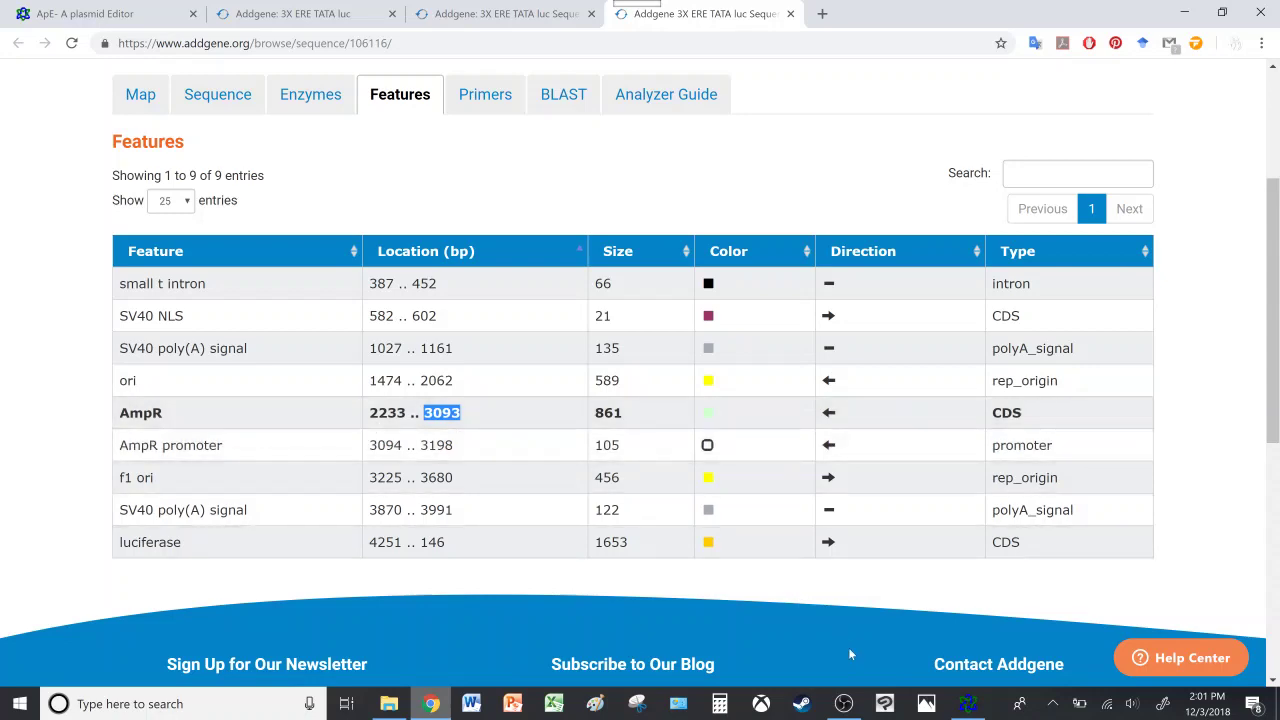
Switch to ApE and select bases 2233 to 3093 of the sequence.
{"action": "left_click", "coordinate": [967, 704]}
{"action": "left_click", "coordinate": [38, 27]}
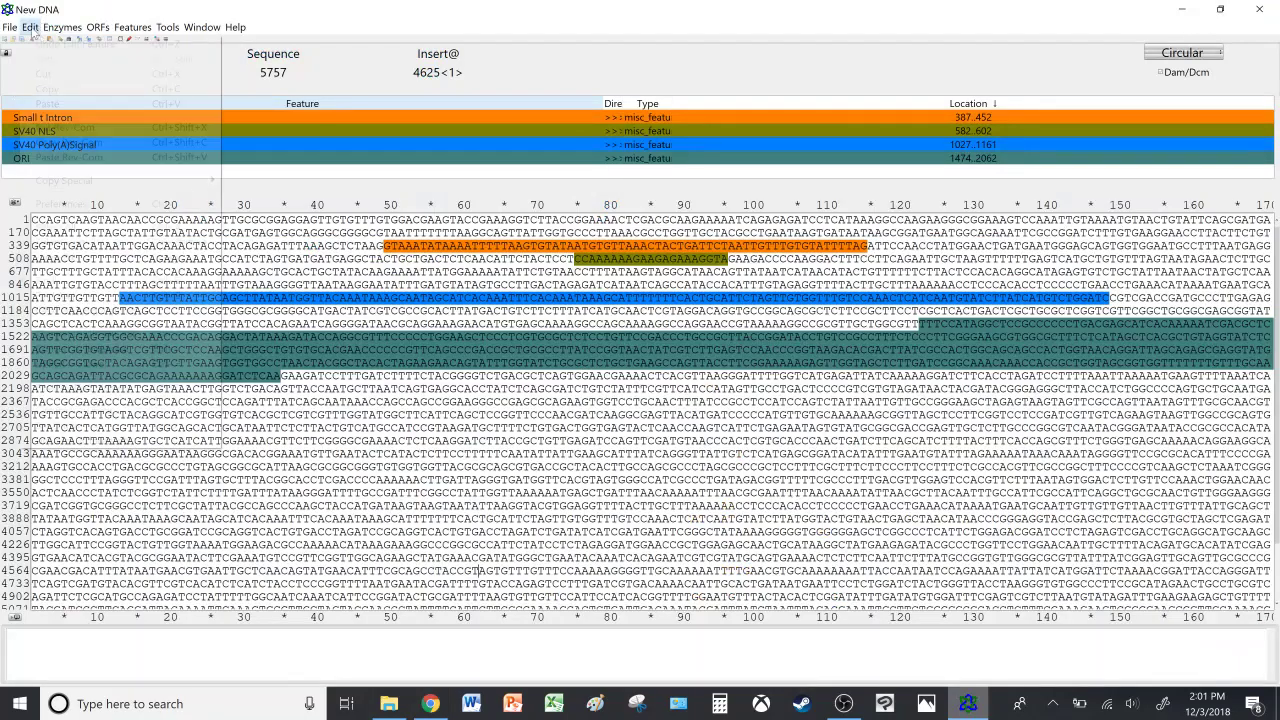
{"action": "left_click", "coordinate": [60, 245]}
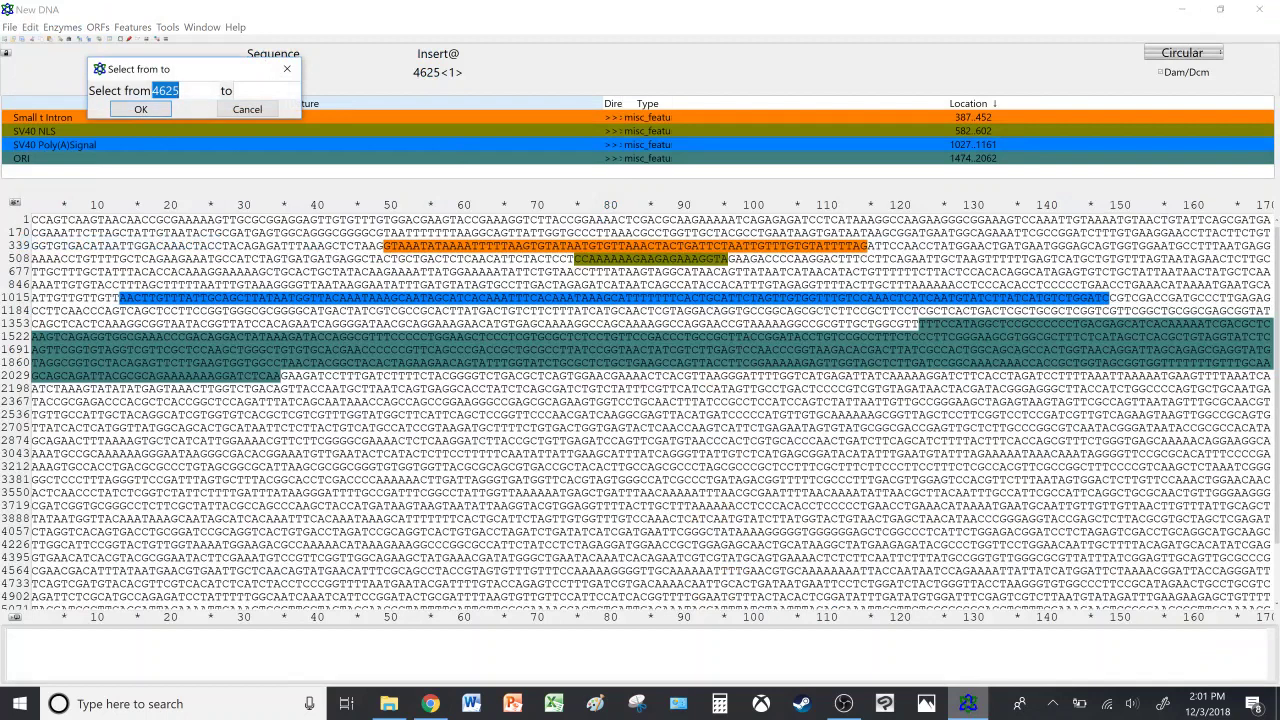
{"action": "type", "text": "223"}
{"action": "type", "text": "3093"}
{"action": "left_click", "coordinate": [141, 109]}
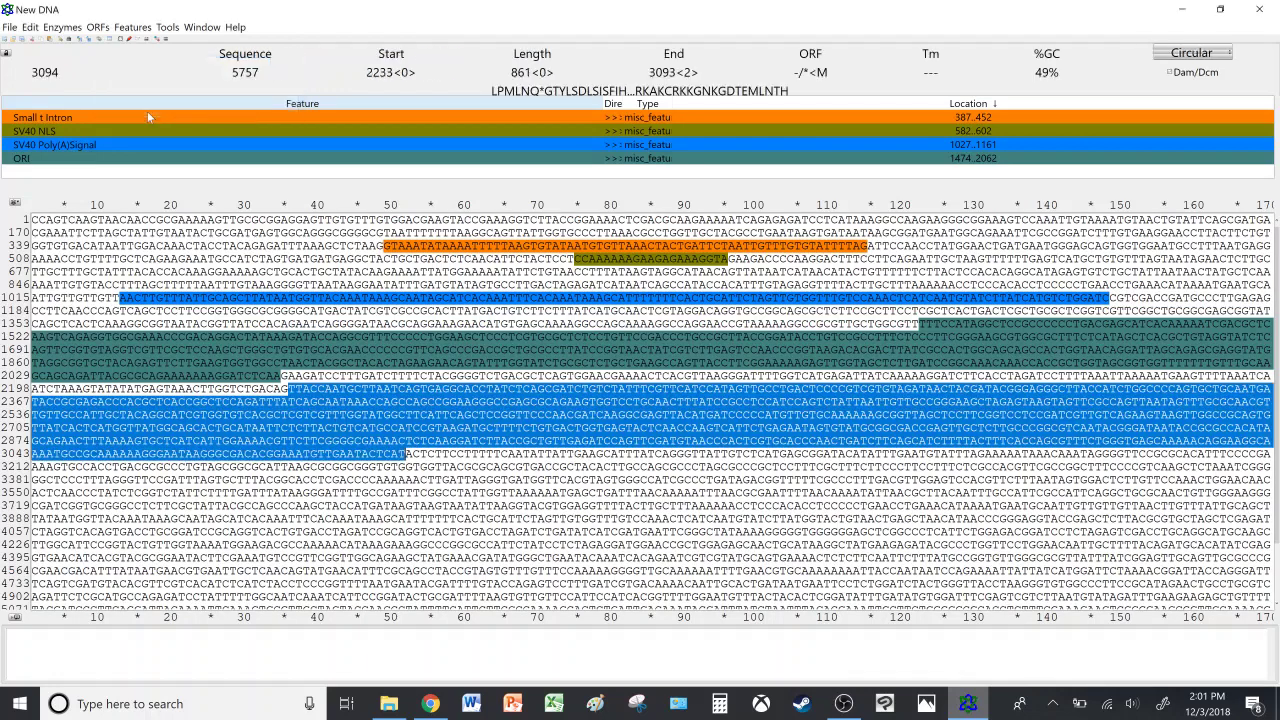
Create a feature named AmpR on the selected bases 2233 to 3093 with a light red forward color.
{"action": "right_click", "coordinate": [397, 114]}
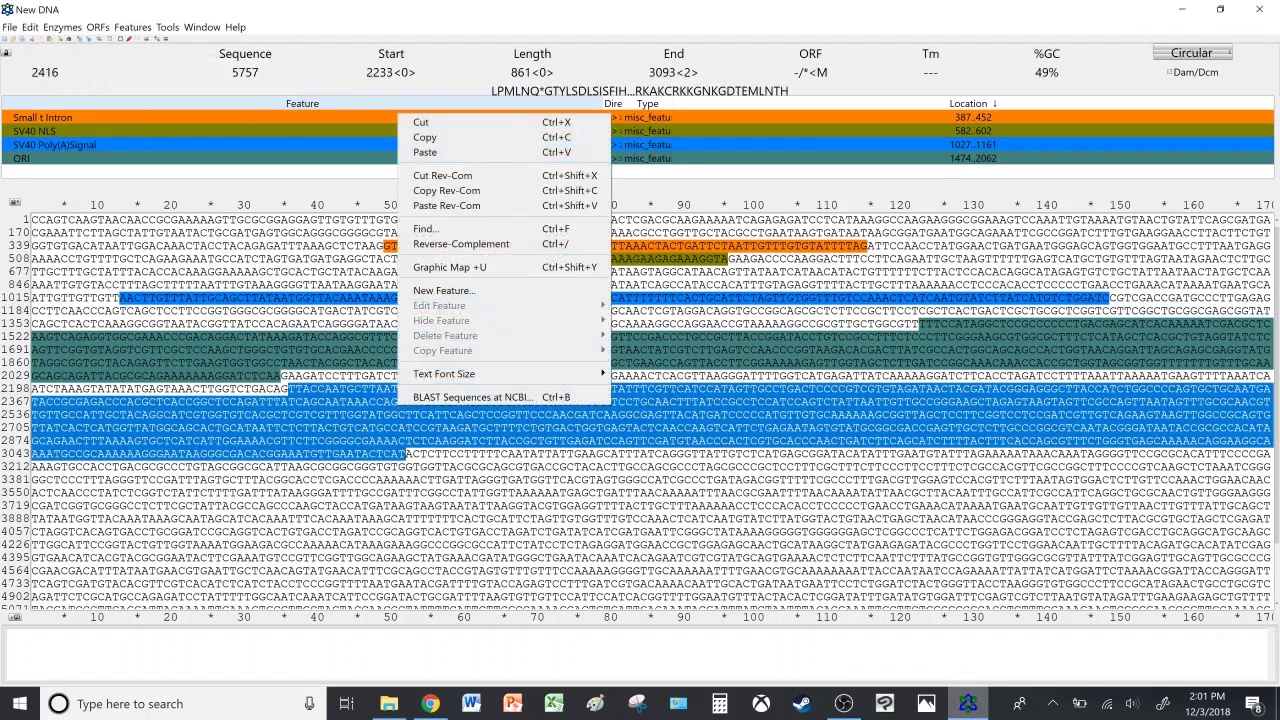
{"action": "left_click", "coordinate": [441, 293]}
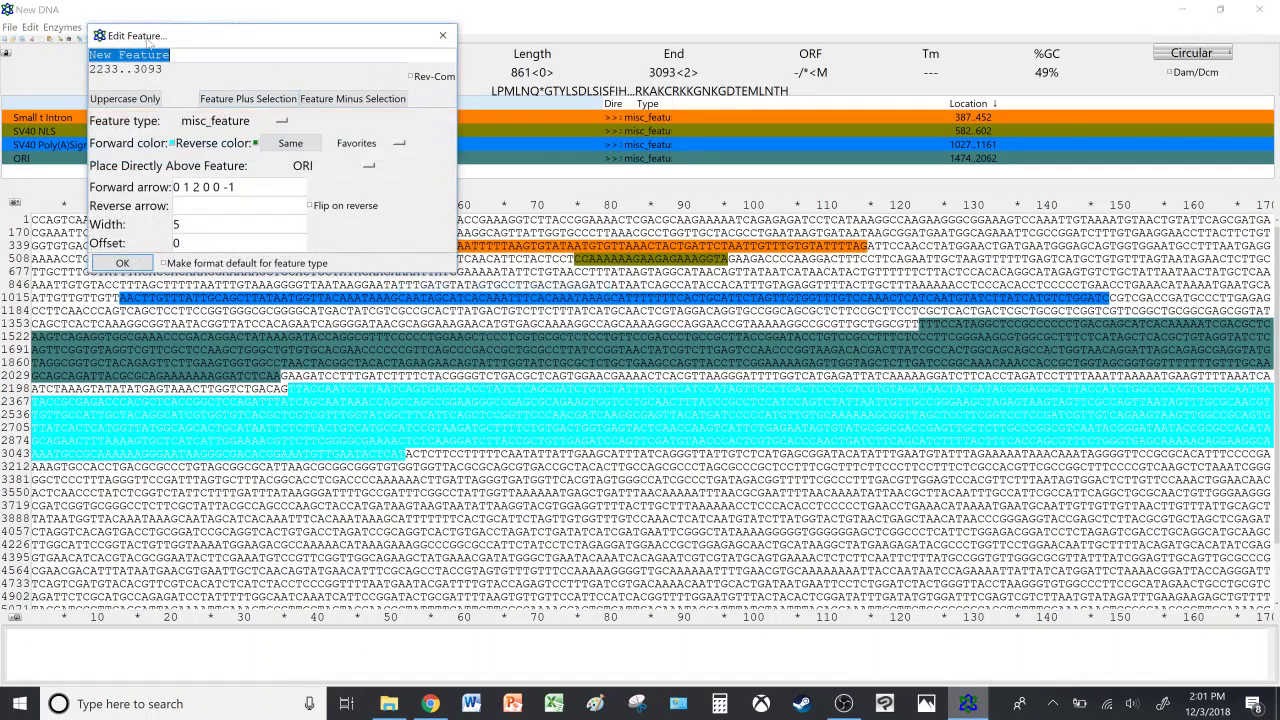
{"action": "type", "text": "AmpR"}
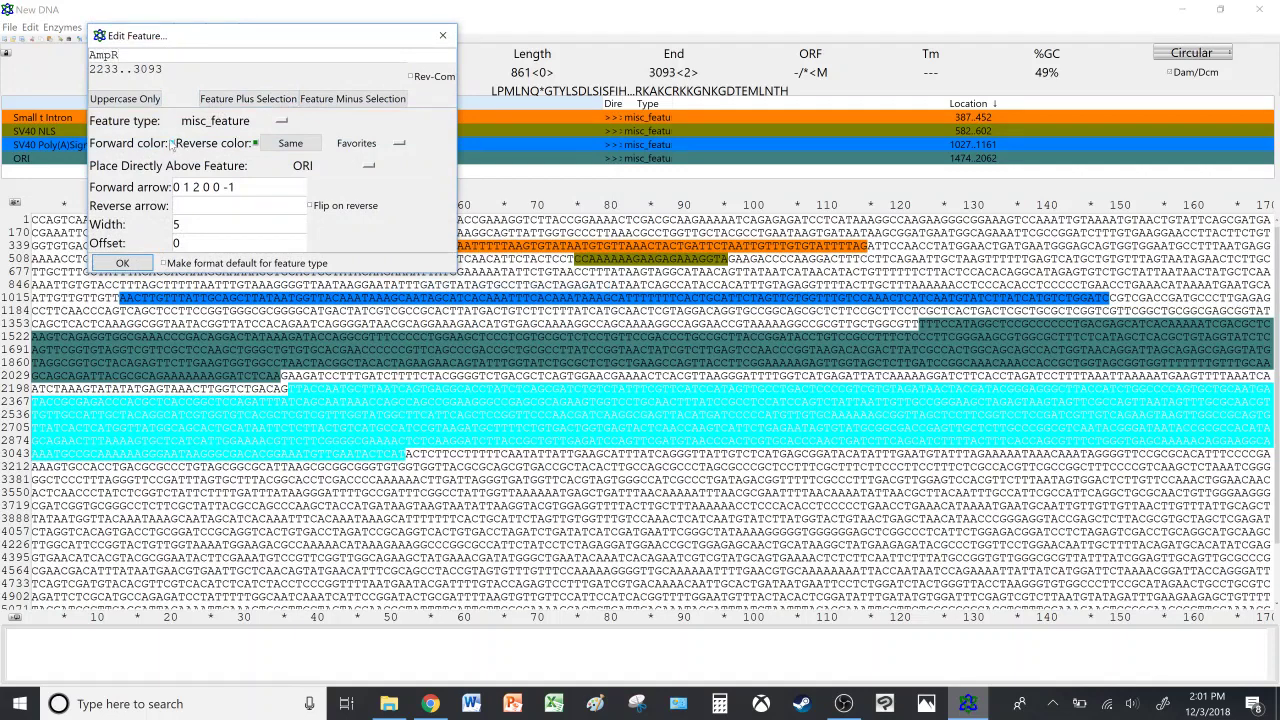
{"action": "left_click", "coordinate": [174, 144]}
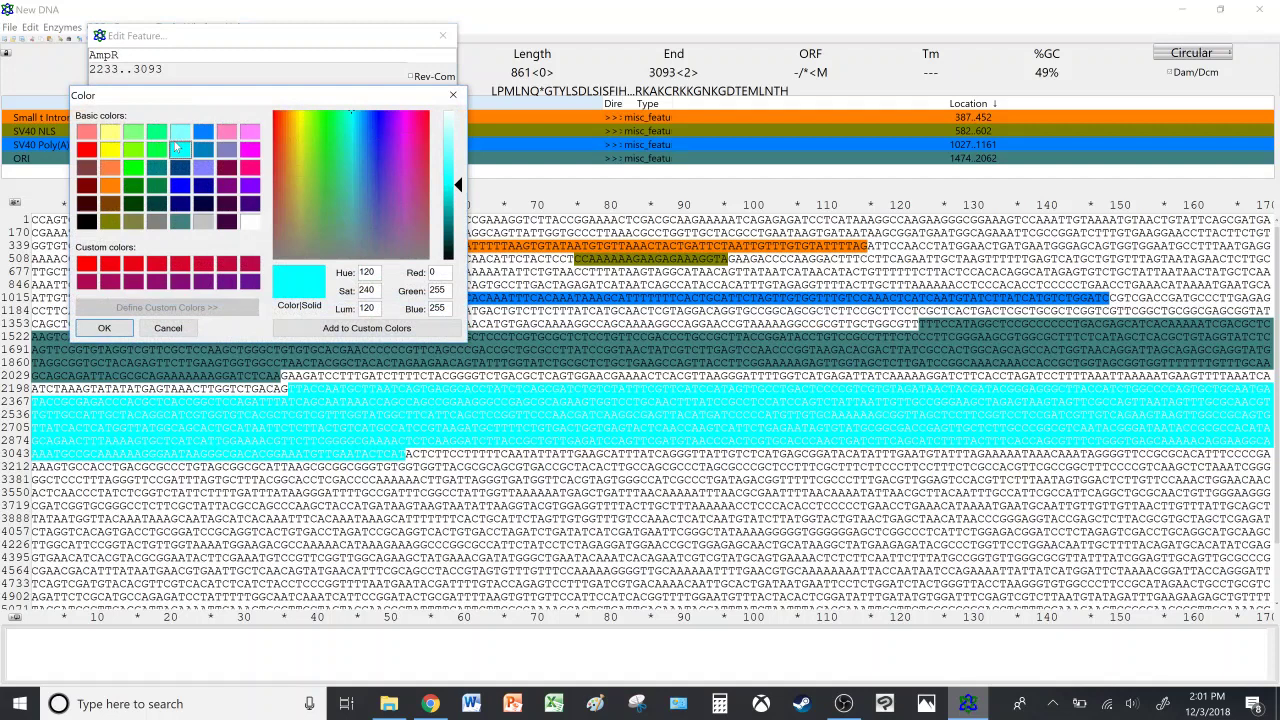
{"action": "left_click", "coordinate": [88, 133]}
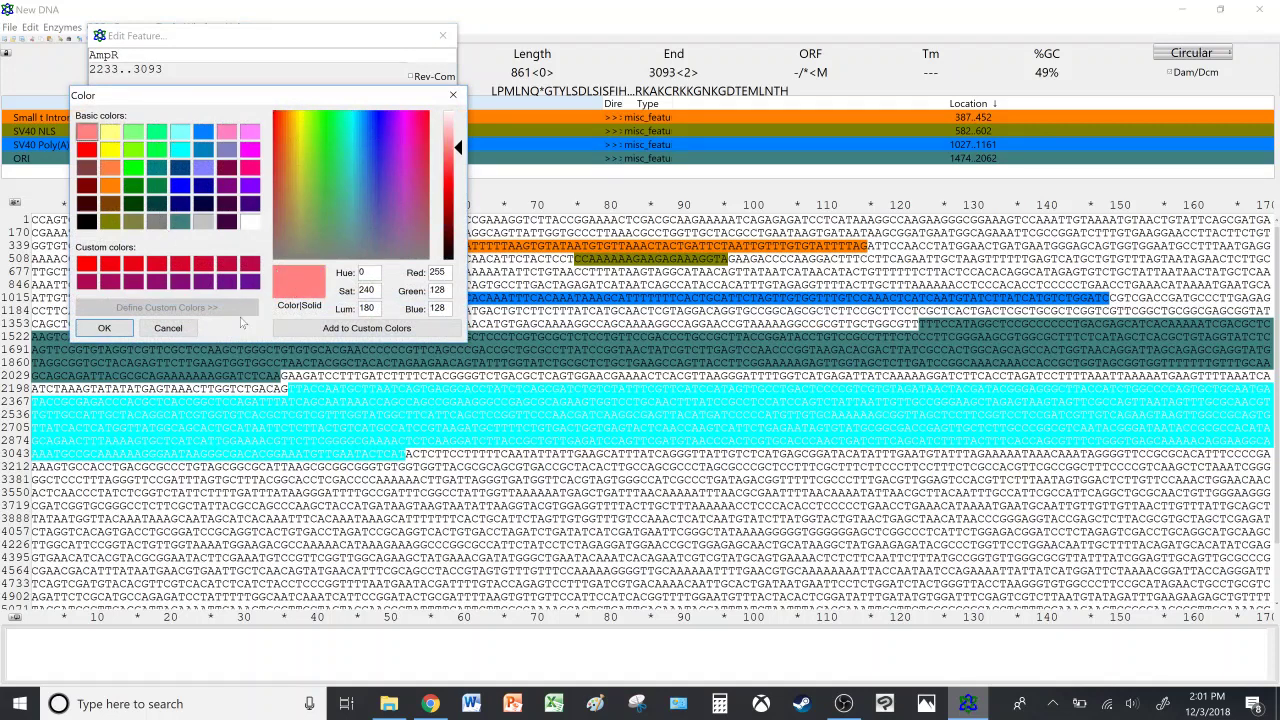
{"action": "left_click", "coordinate": [102, 329]}
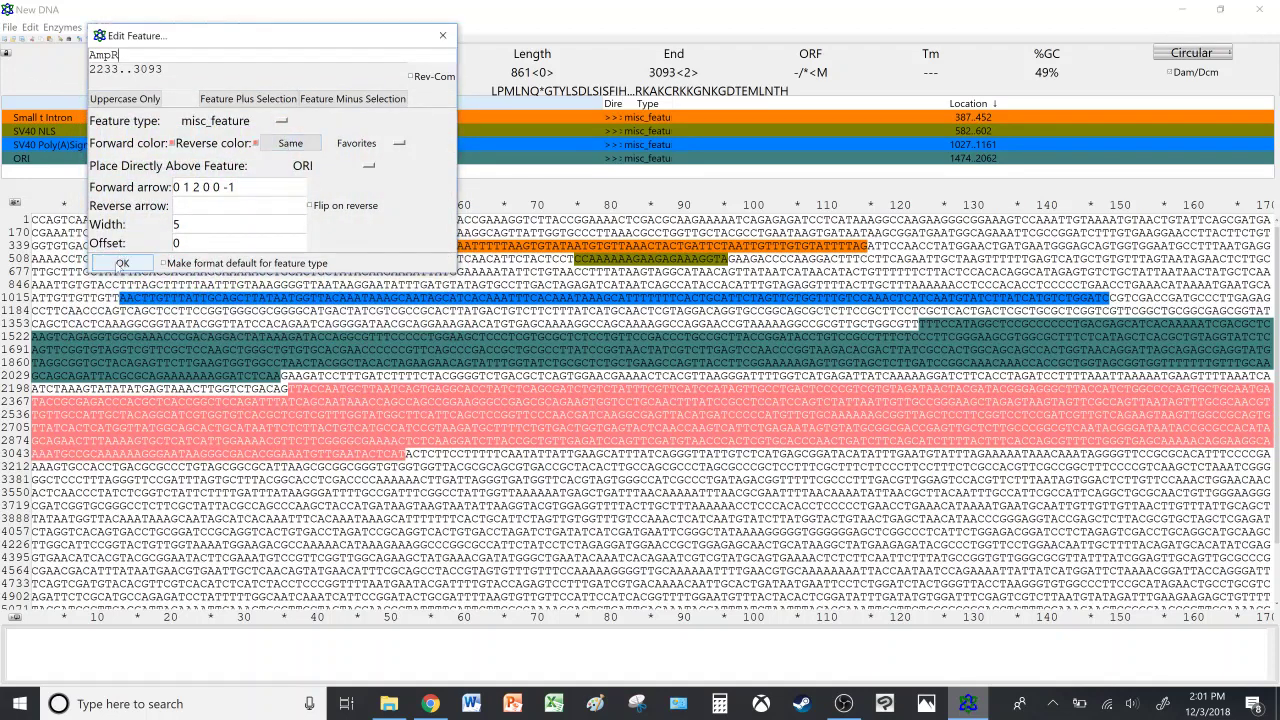
{"action": "left_click", "coordinate": [122, 263]}
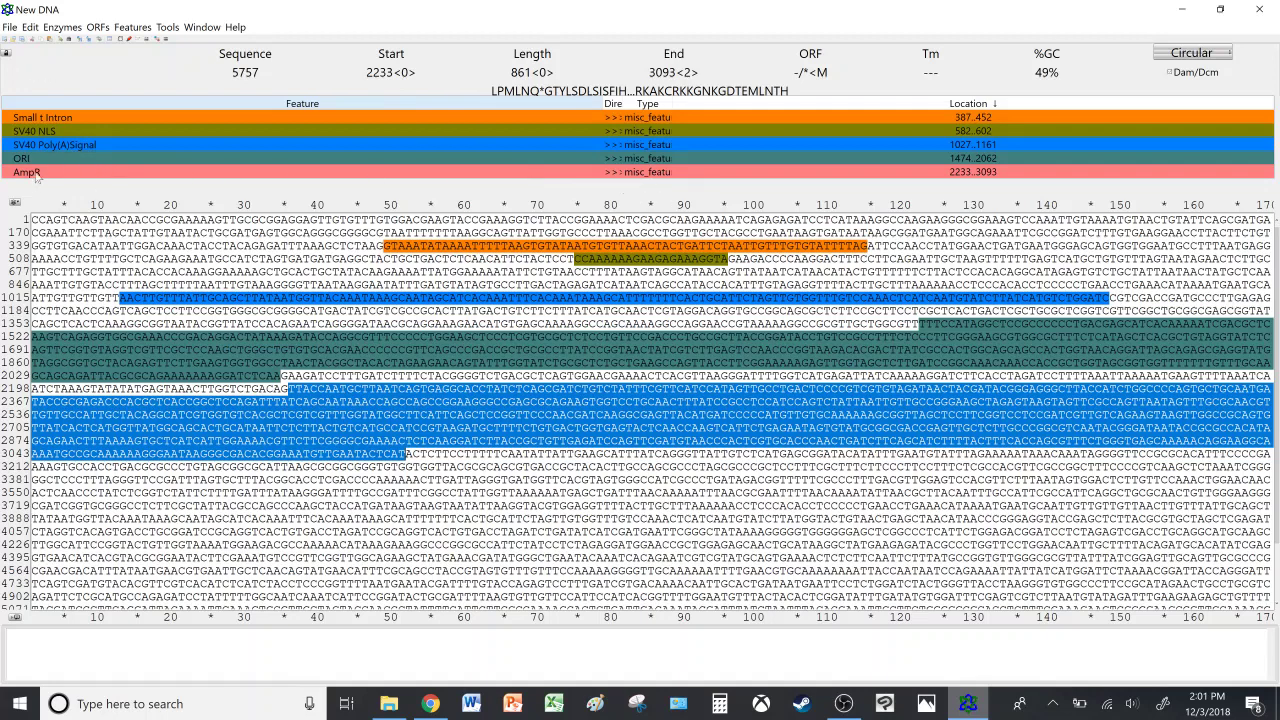
Deselect the AmpR bases, switch to Chrome and highlight the end position of the AmpR promoter in the Features table.
{"action": "left_click", "coordinate": [404, 531]}
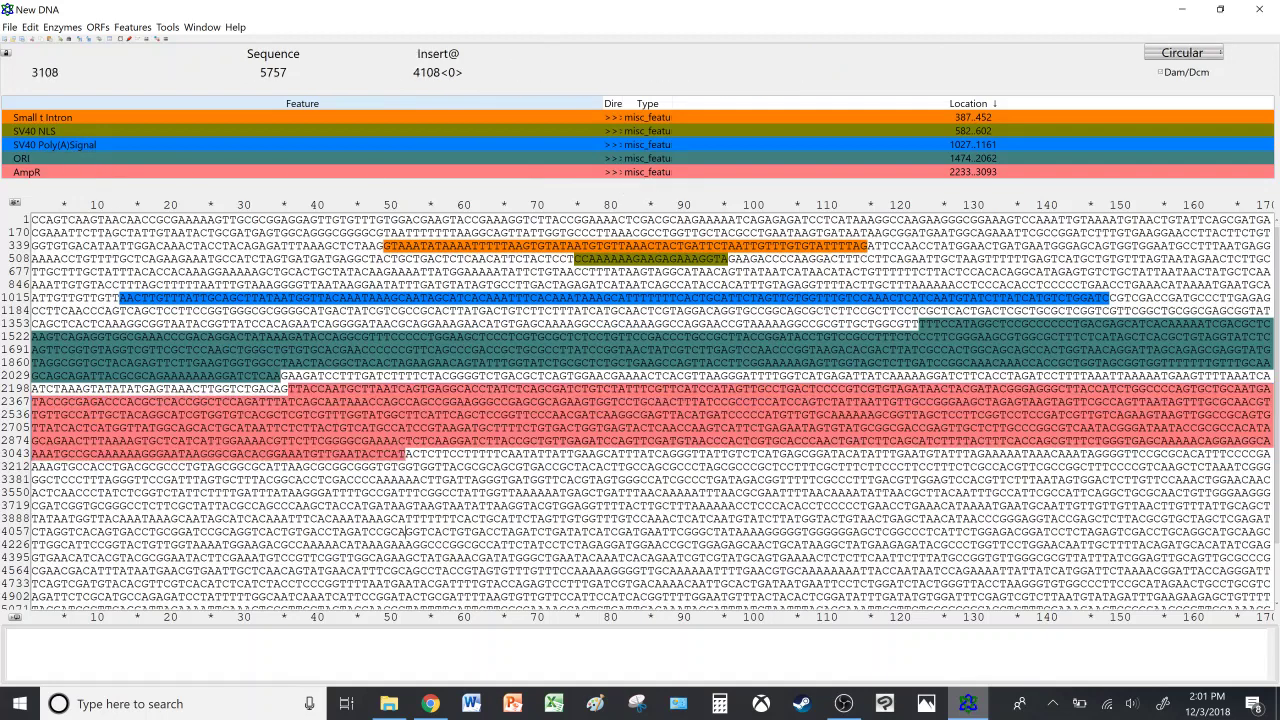
{"action": "left_click", "coordinate": [430, 703]}
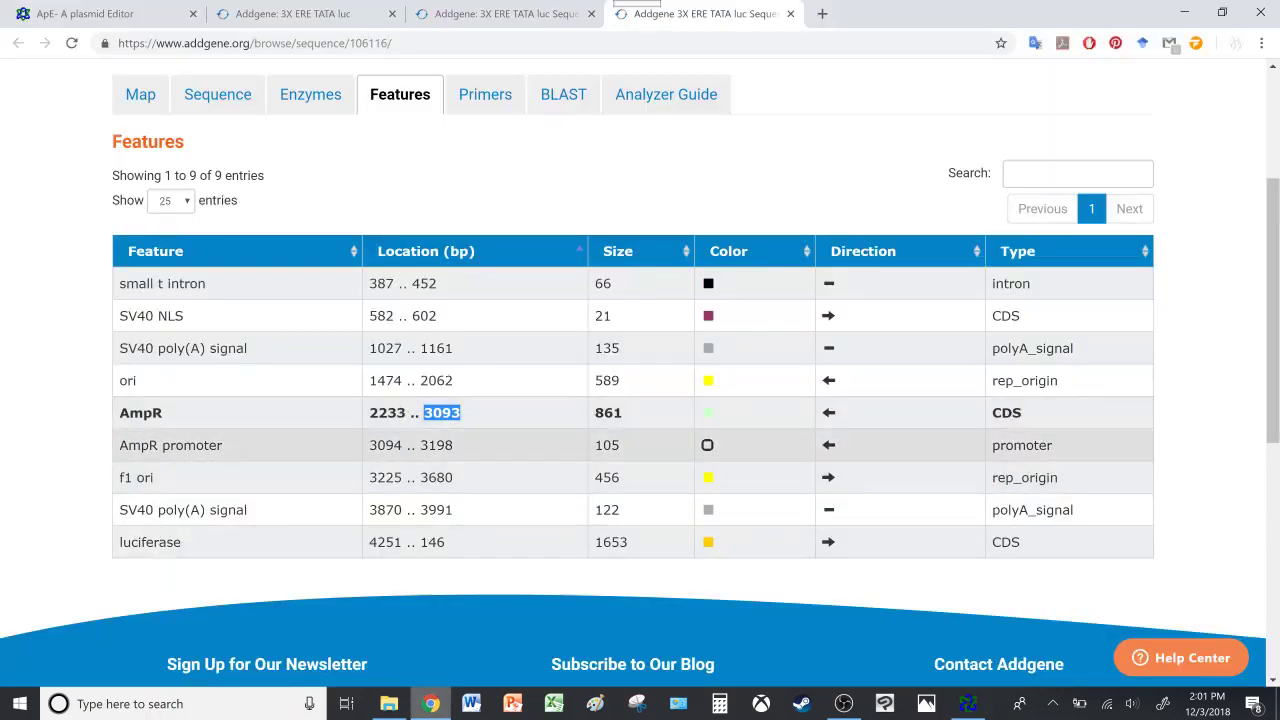
{"action": "double_click", "coordinate": [441, 445]}
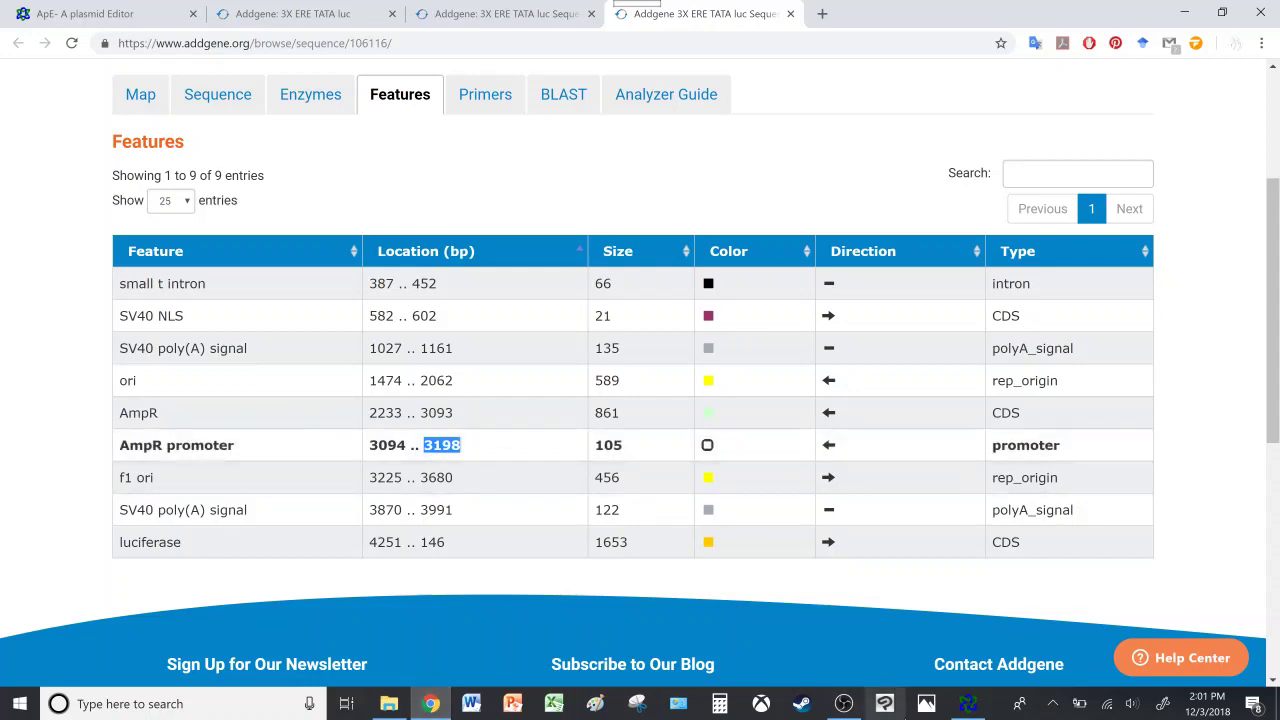
Switch to ApE and select bases 3094 to 3198 of the sequence.
{"action": "left_click", "coordinate": [968, 703]}
{"action": "left_click", "coordinate": [30, 27]}
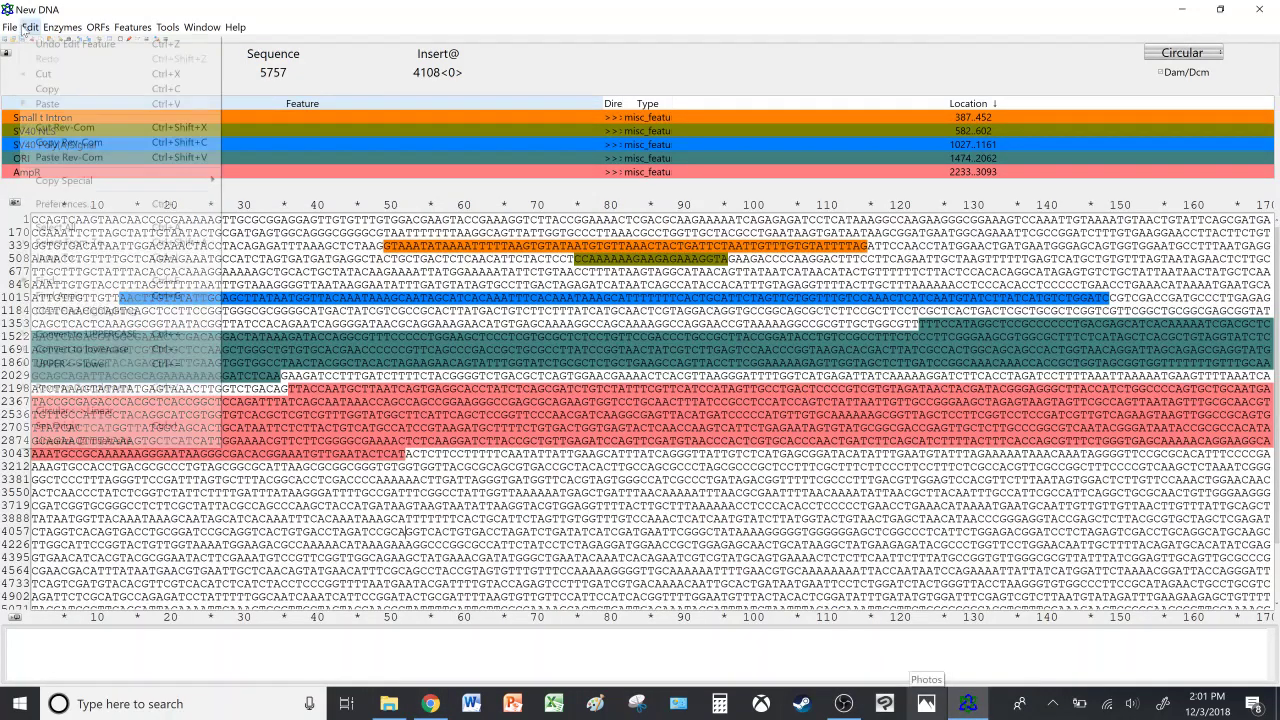
{"action": "left_click", "coordinate": [72, 242]}
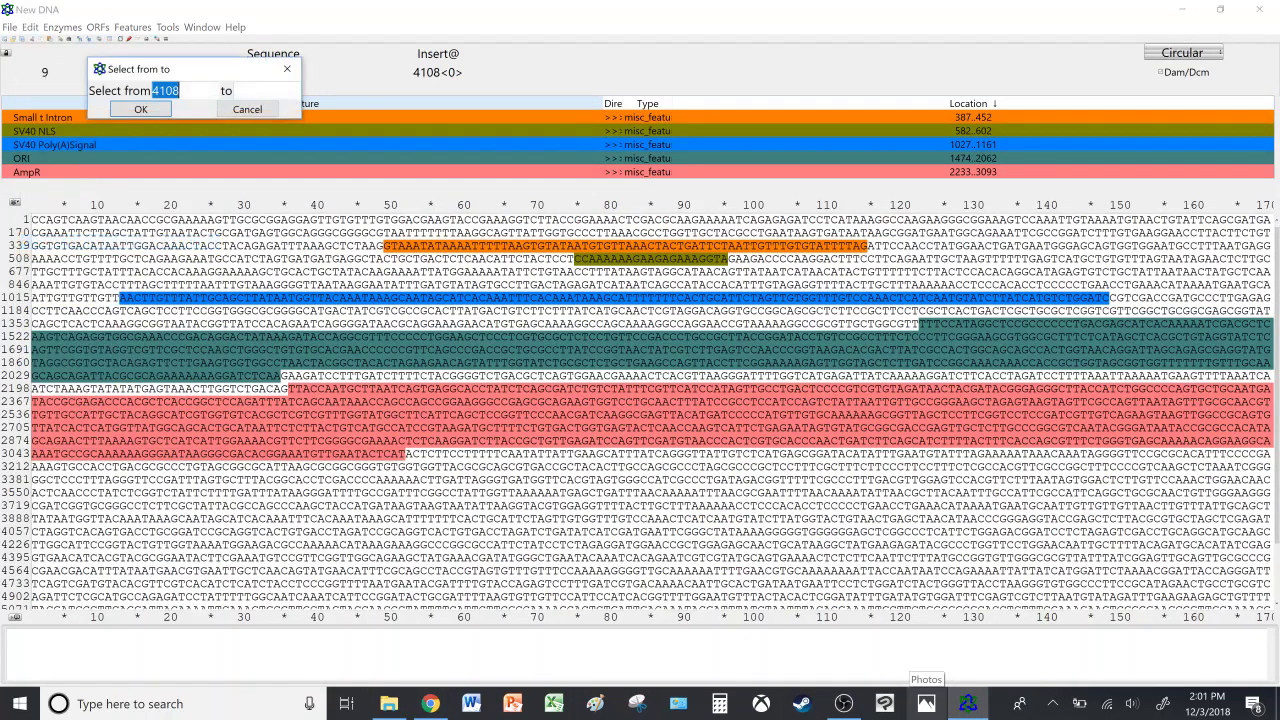
{"action": "type", "text": "303198"}
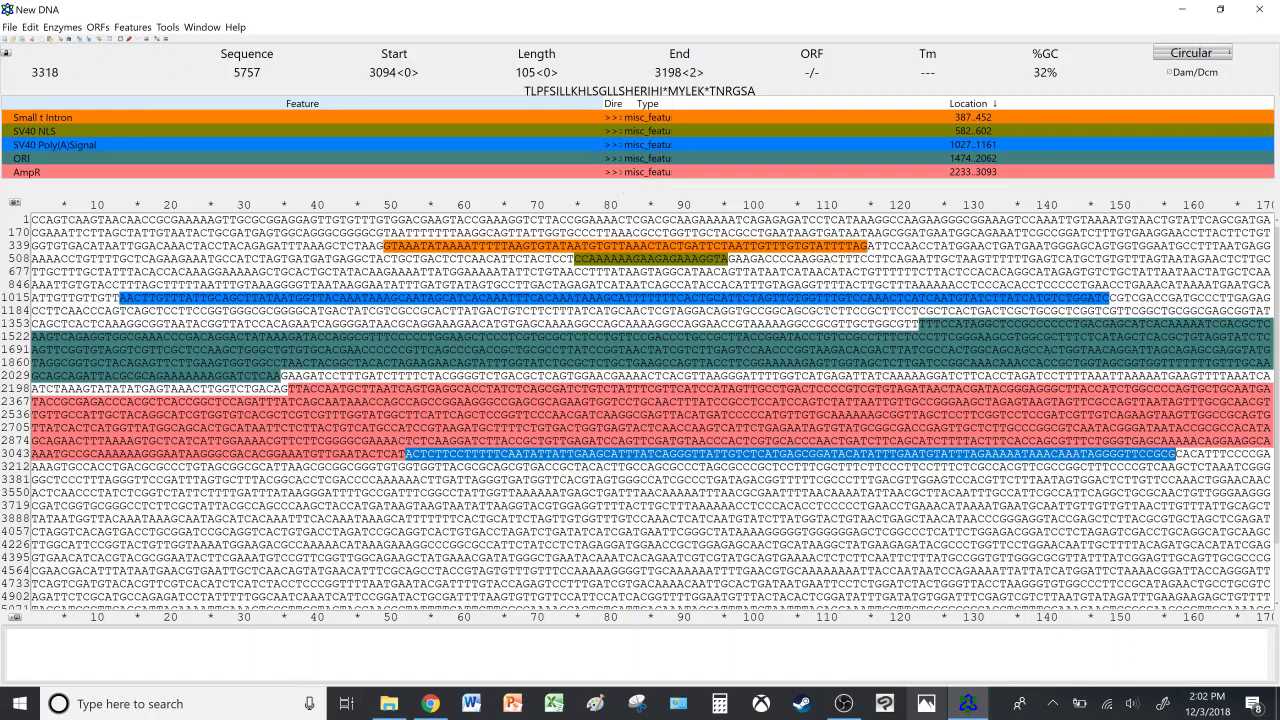
Create a feature named AmpR Promoter on the selected bases with a light magenta forward color, and deselect the bases.
{"action": "right_click", "coordinate": [801, 162]}
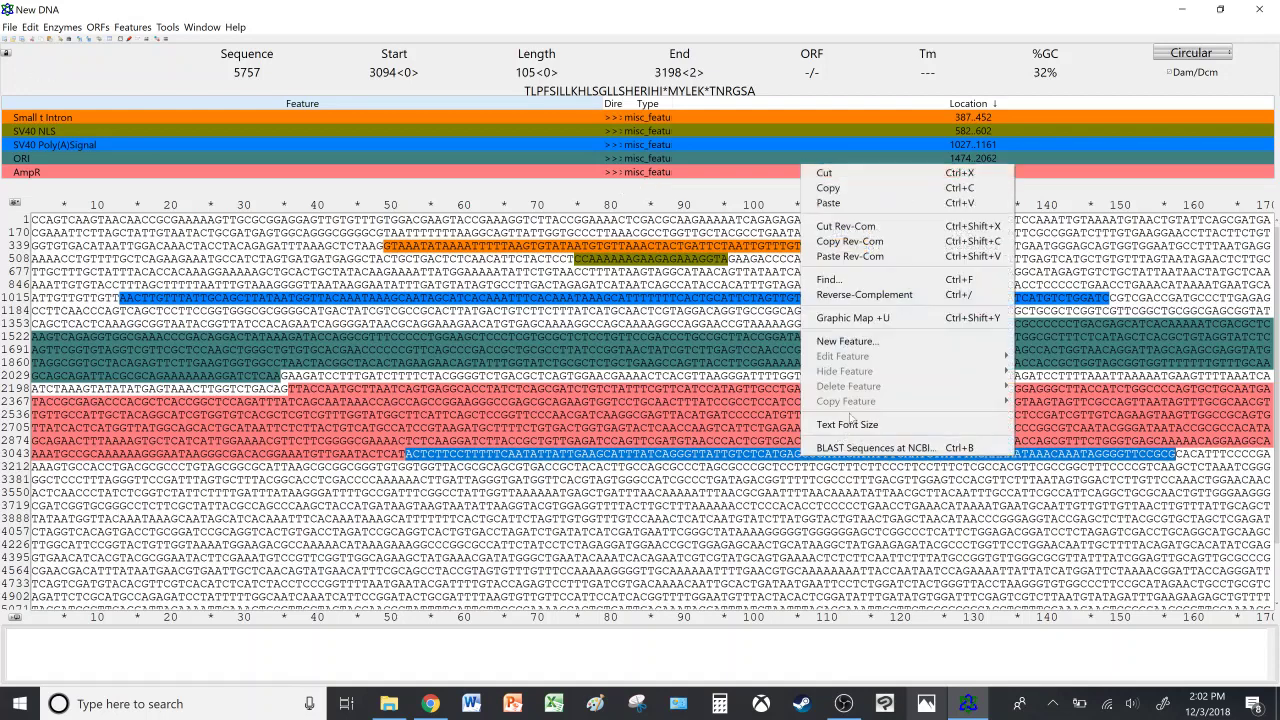
{"action": "left_click", "coordinate": [845, 341]}
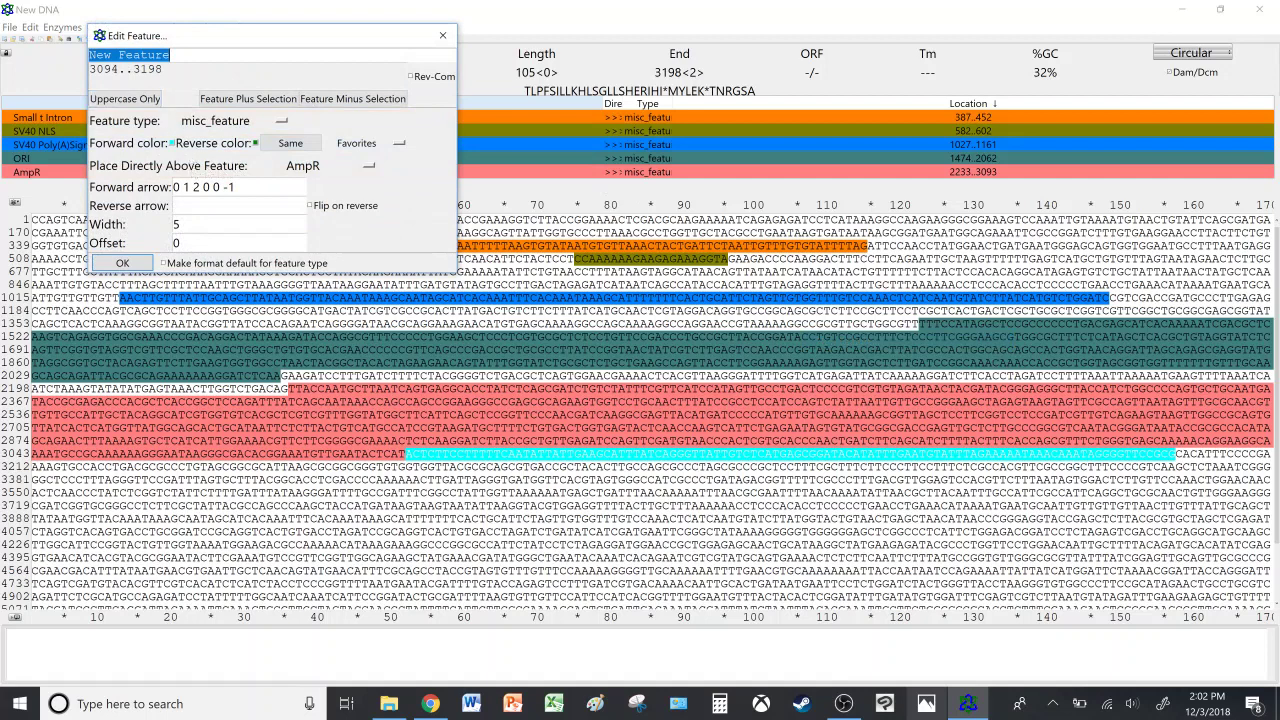
{"action": "type", "text": "AmpR "}
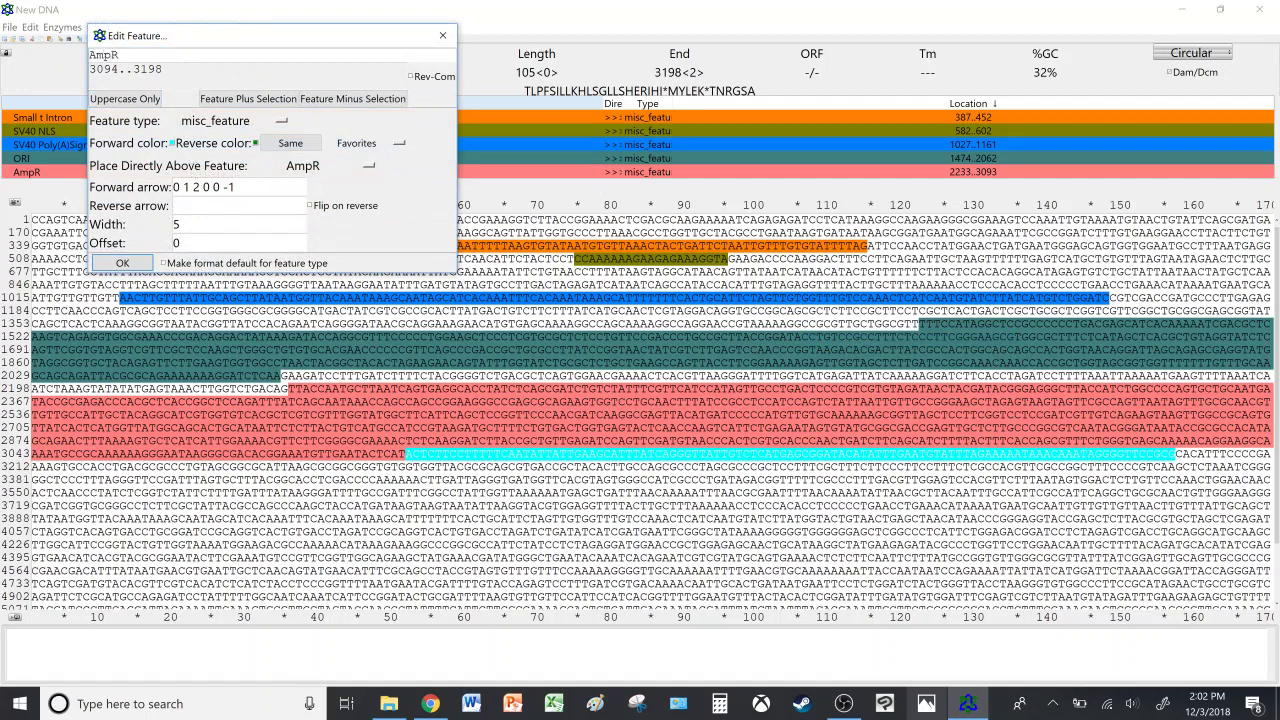
{"action": "type", "text": "OP"}
{"action": "type", "text": " Promoter"}
{"action": "left_click", "coordinate": [172, 143]}
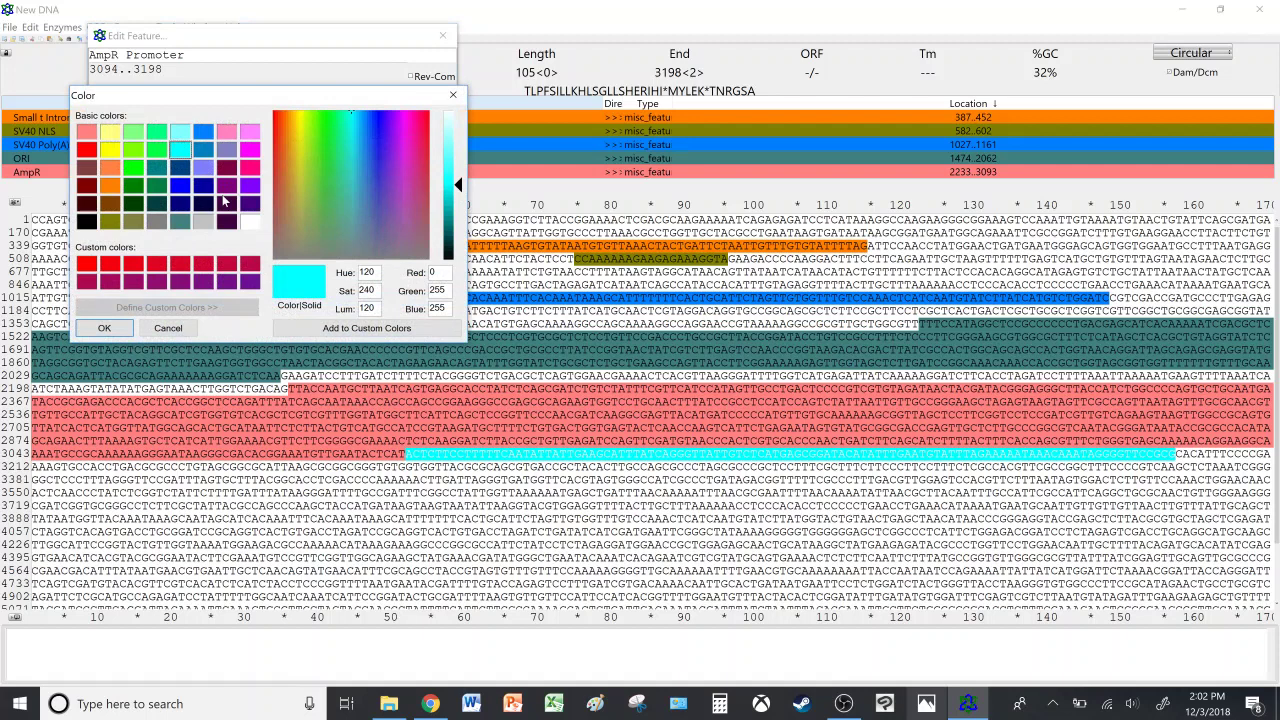
{"action": "left_click", "coordinate": [250, 133]}
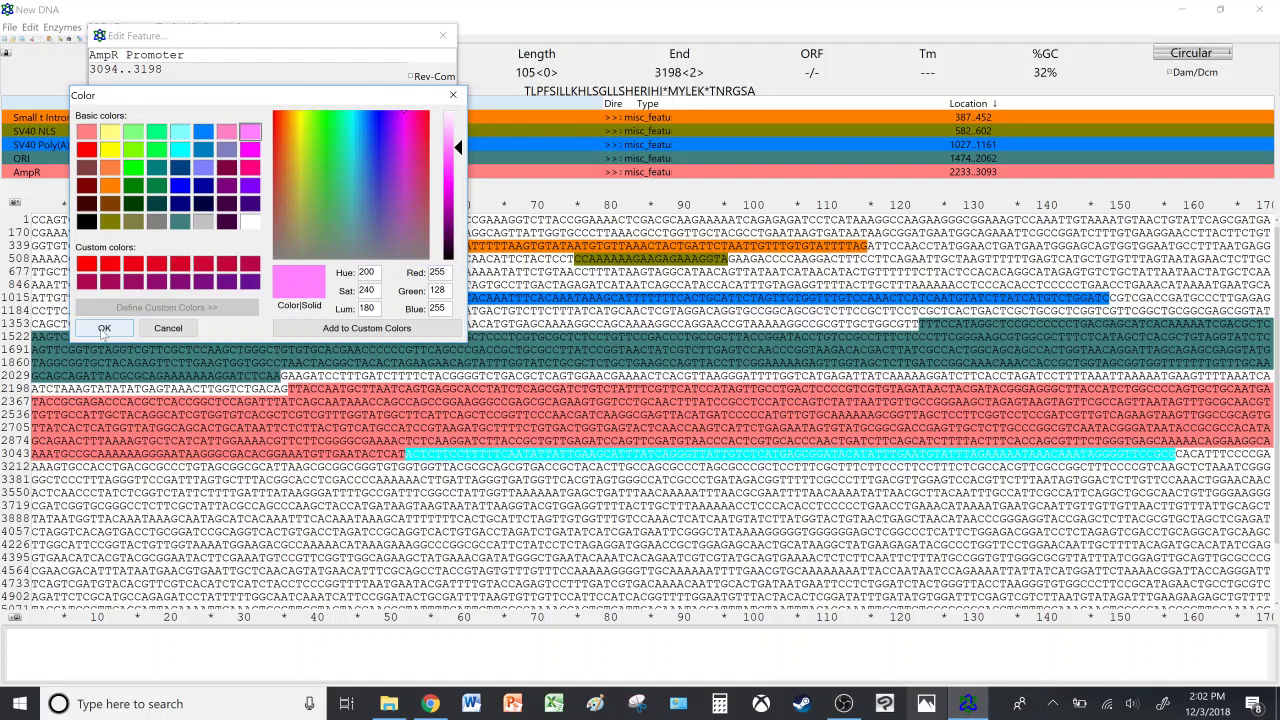
{"action": "left_click", "coordinate": [104, 329]}
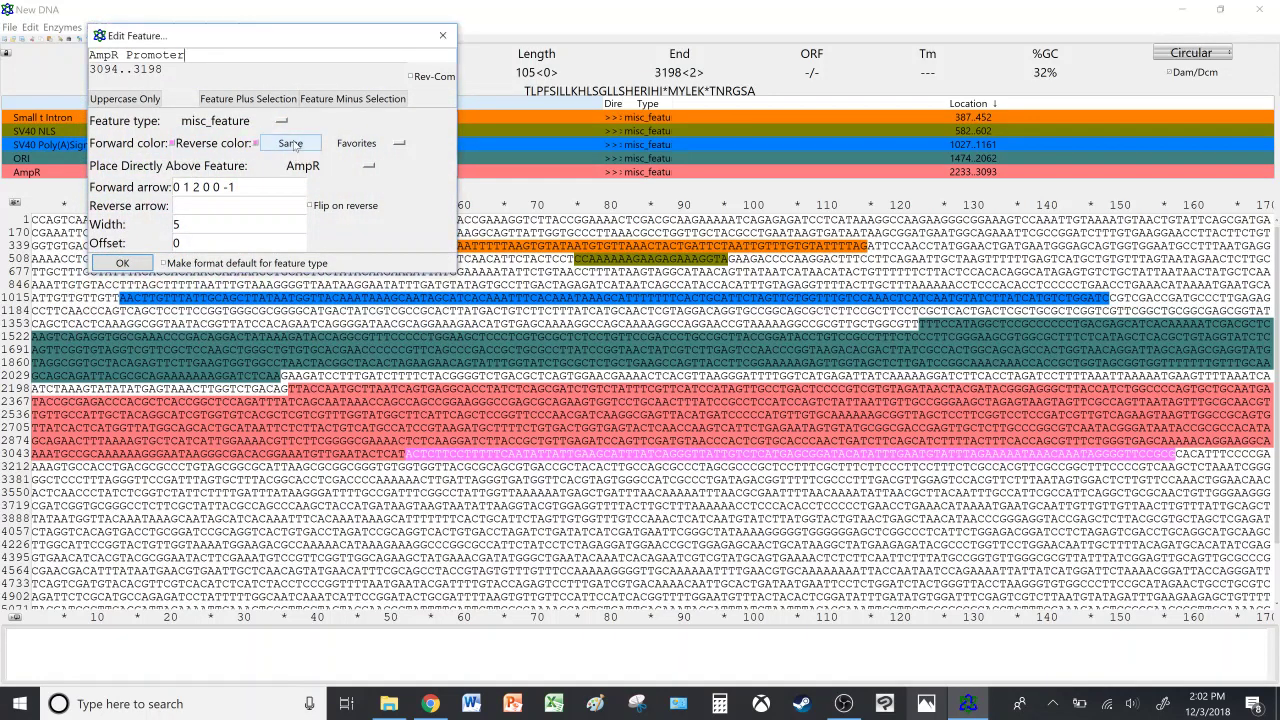
{"action": "left_click", "coordinate": [120, 263]}
{"action": "left_click", "coordinate": [568, 531]}
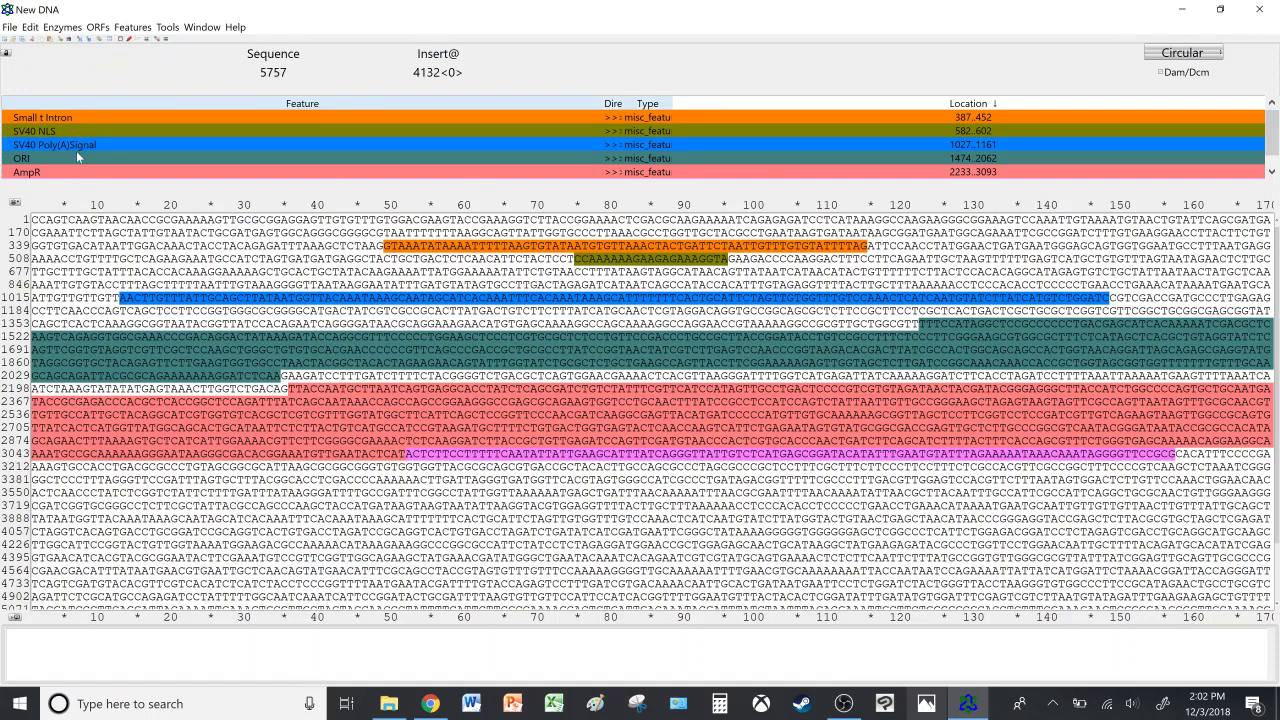
Try to rearrange the AmpR Promoter feature in the feature list by bringing it to the top and sending it to the bottom.
{"action": "scroll", "coordinate": [1055, 151], "scroll_direction": "down", "scroll_amount": 1}
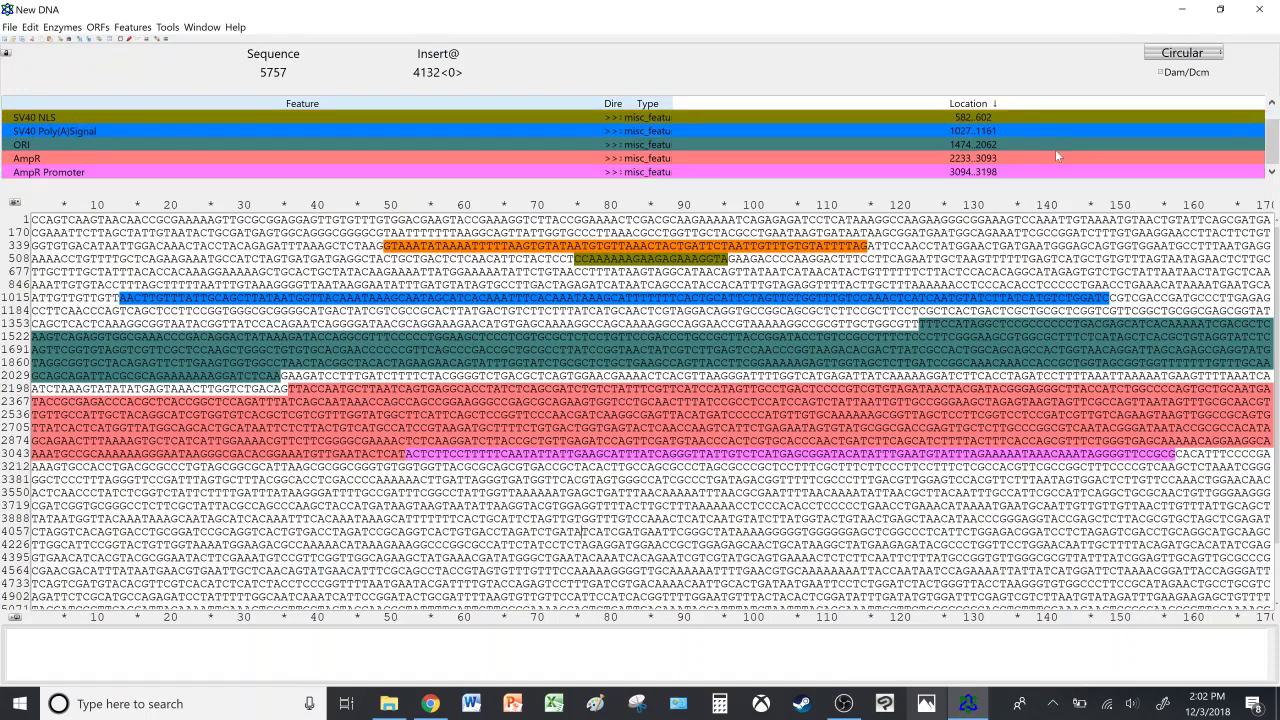
{"action": "right_click", "coordinate": [88, 174]}
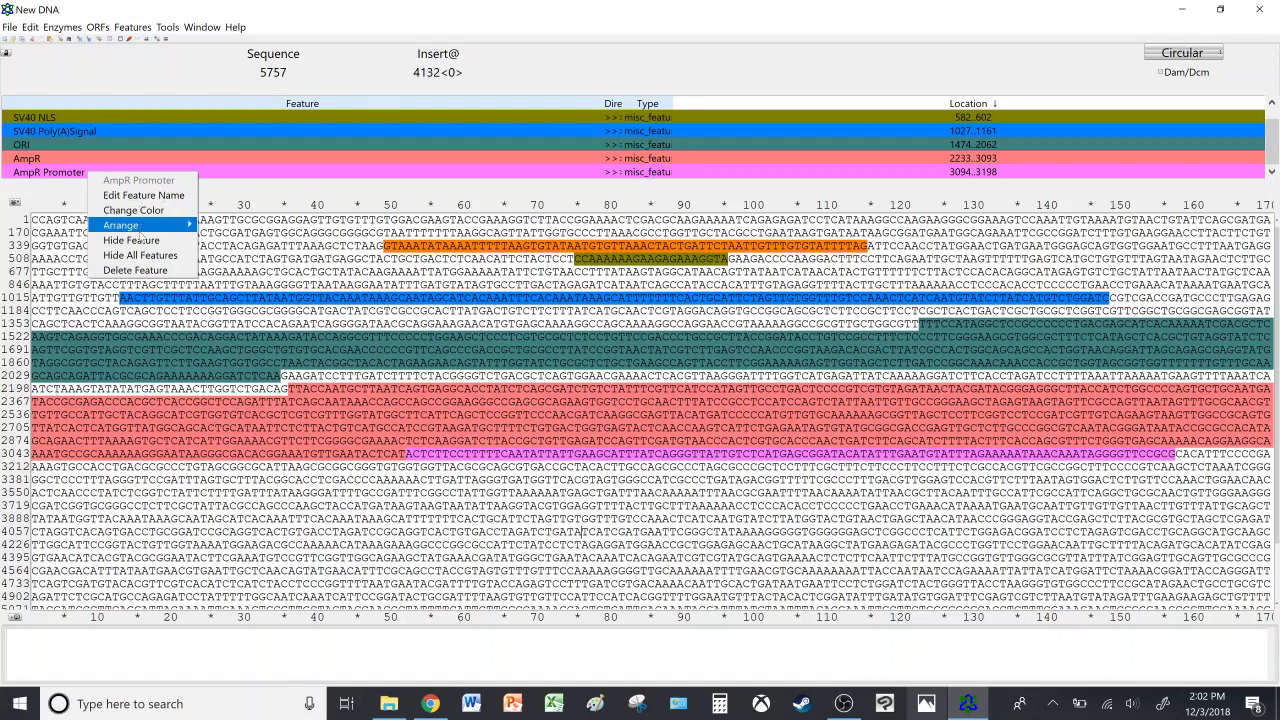
{"action": "mouse_move", "coordinate": [139, 232]}
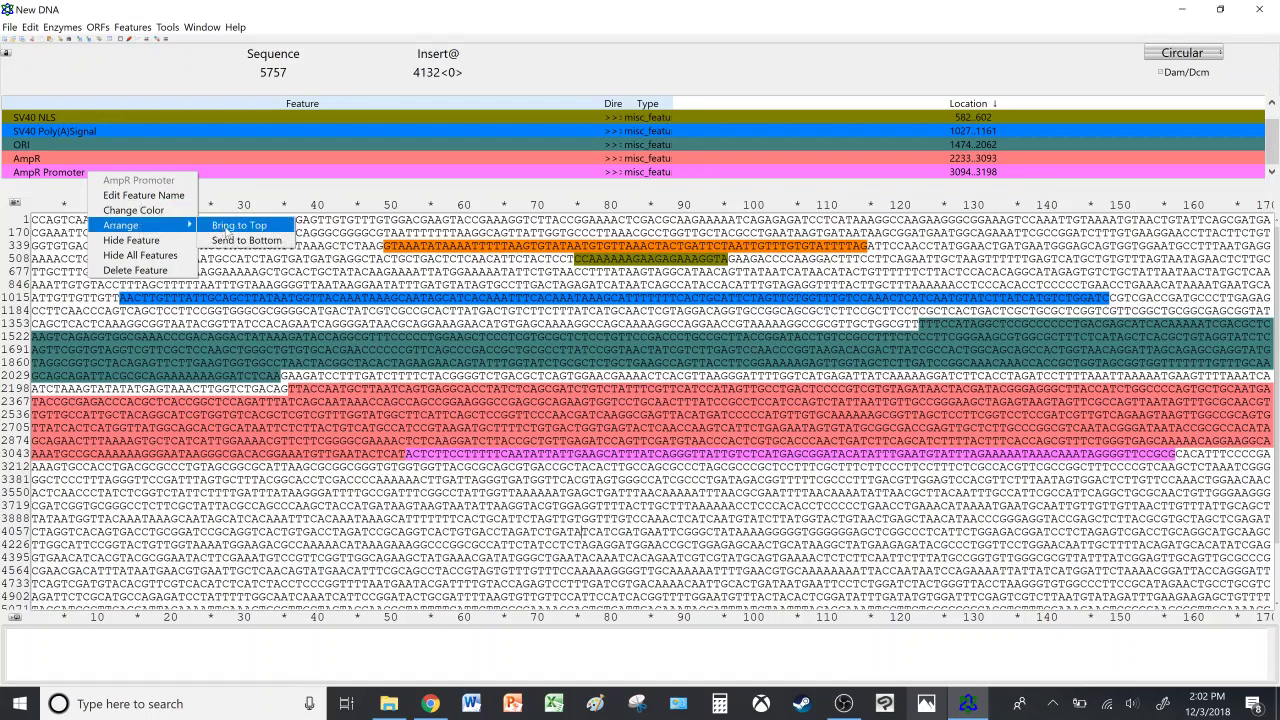
{"action": "left_click", "coordinate": [226, 229]}
{"action": "right_click", "coordinate": [85, 174]}
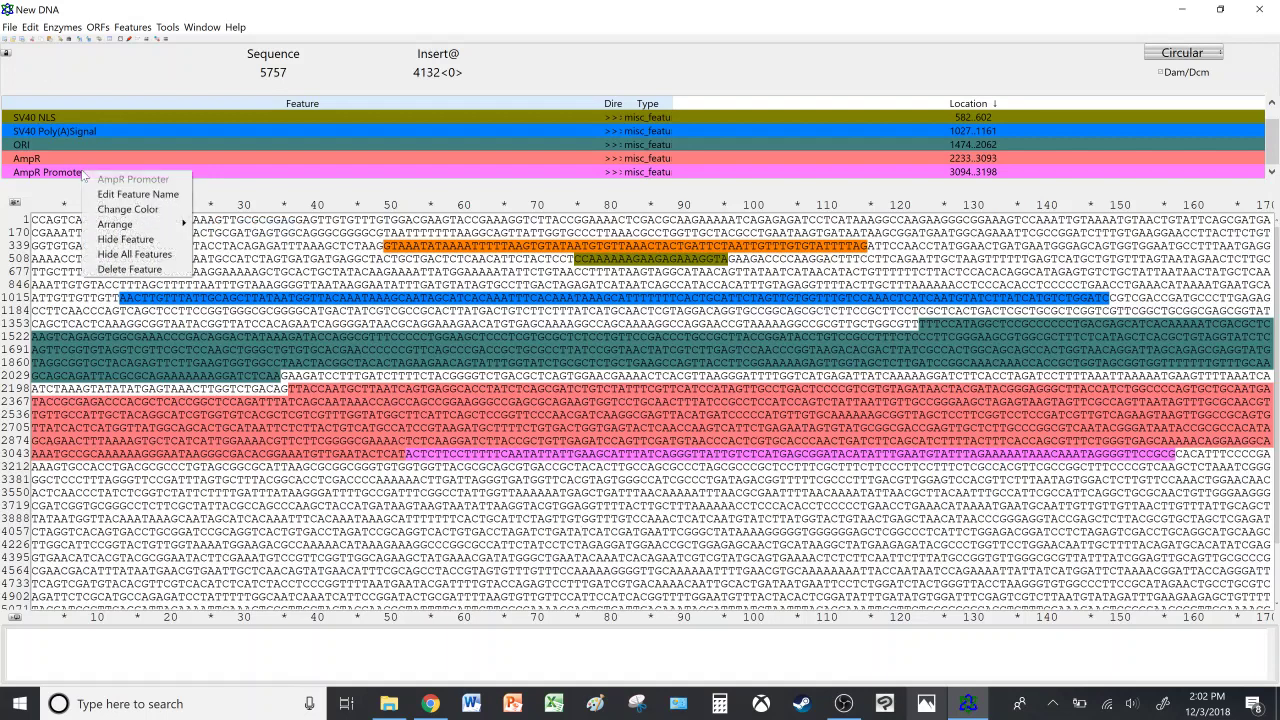
{"action": "mouse_move", "coordinate": [115, 222]}
{"action": "left_click", "coordinate": [225, 242]}
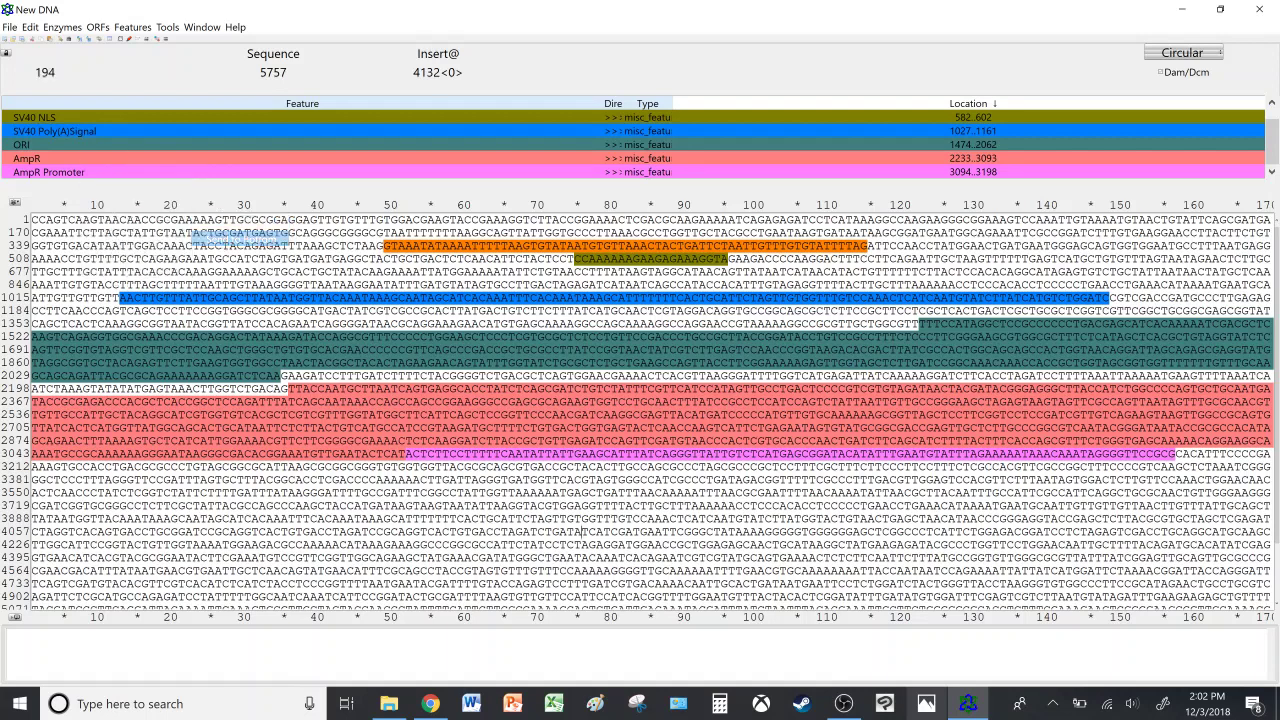
{"action": "right_click", "coordinate": [122, 175]}
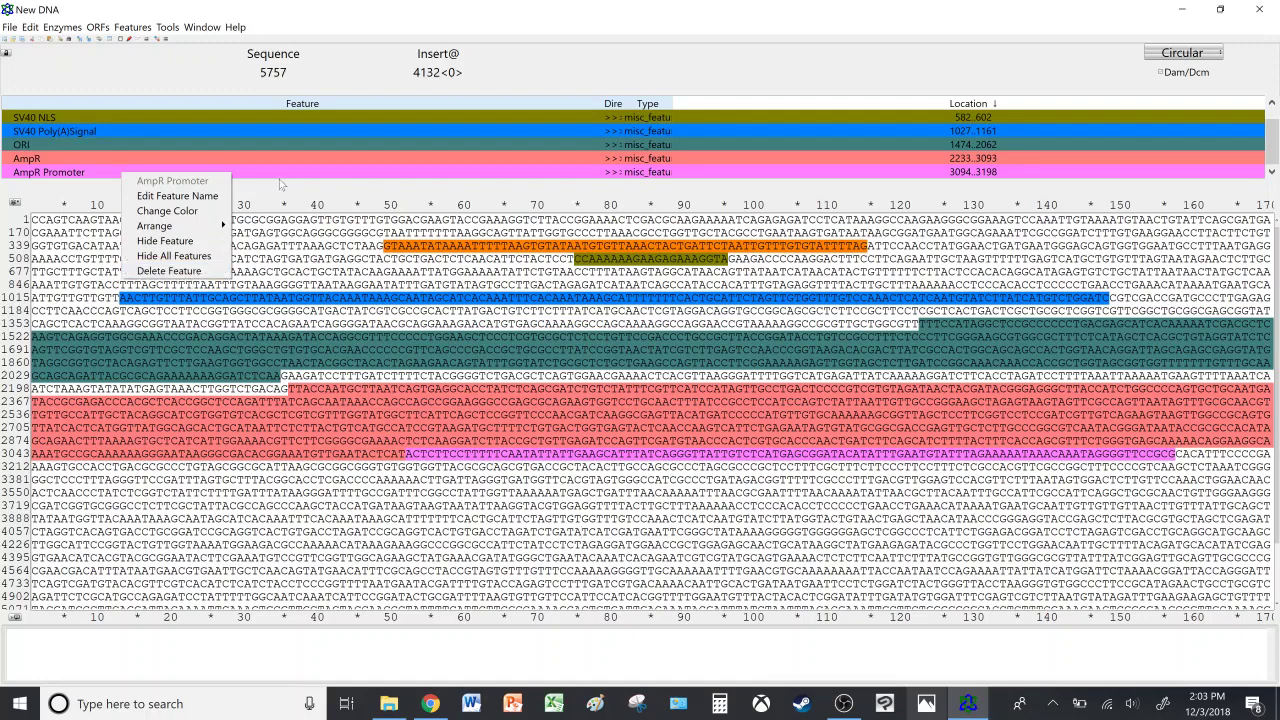
Locate the AmpR Promoter, AmpR, ORI and SV40 Poly(A)Signal features in the sequence by selecting them in the feature list, and clear the selection.
{"action": "left_click", "coordinate": [384, 175]}
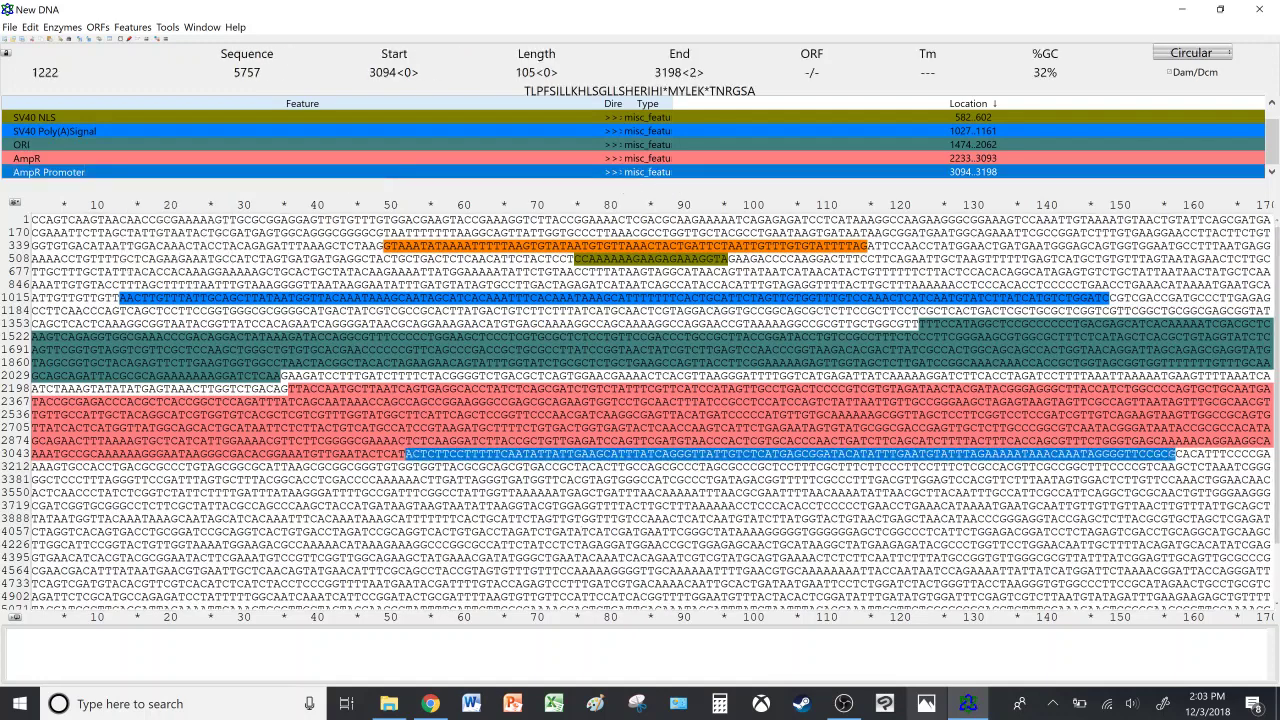
{"action": "left_click", "coordinate": [212, 158]}
{"action": "left_click", "coordinate": [225, 143]}
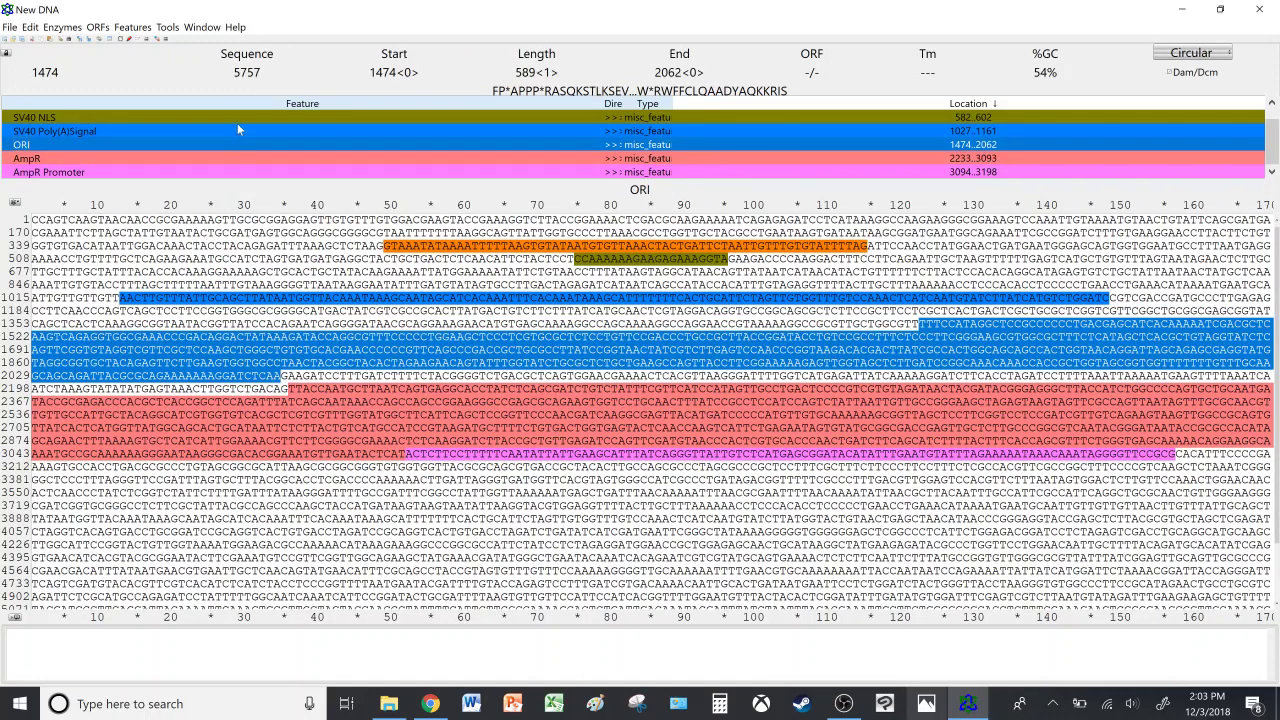
{"action": "left_click", "coordinate": [238, 127]}
{"action": "left_click", "coordinate": [237, 173]}
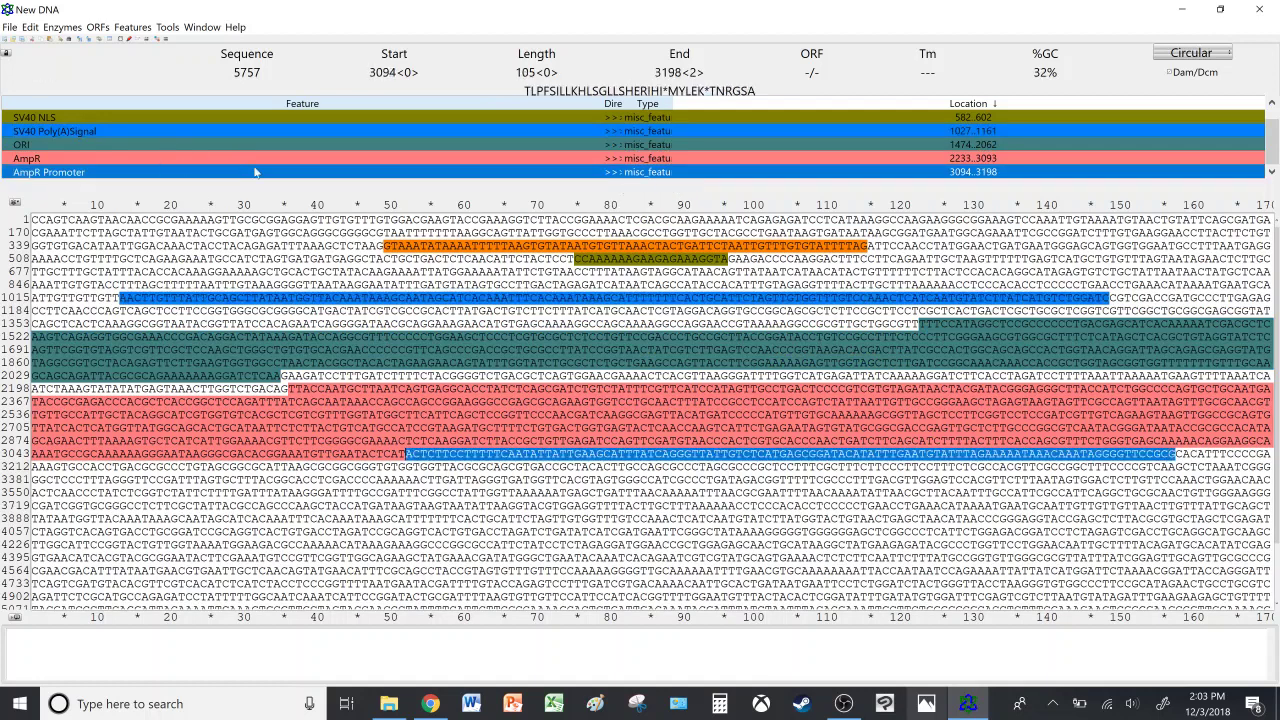
{"action": "scroll", "coordinate": [256, 172], "scroll_direction": "up", "scroll_amount": 1}
{"action": "left_click", "coordinate": [508, 531]}
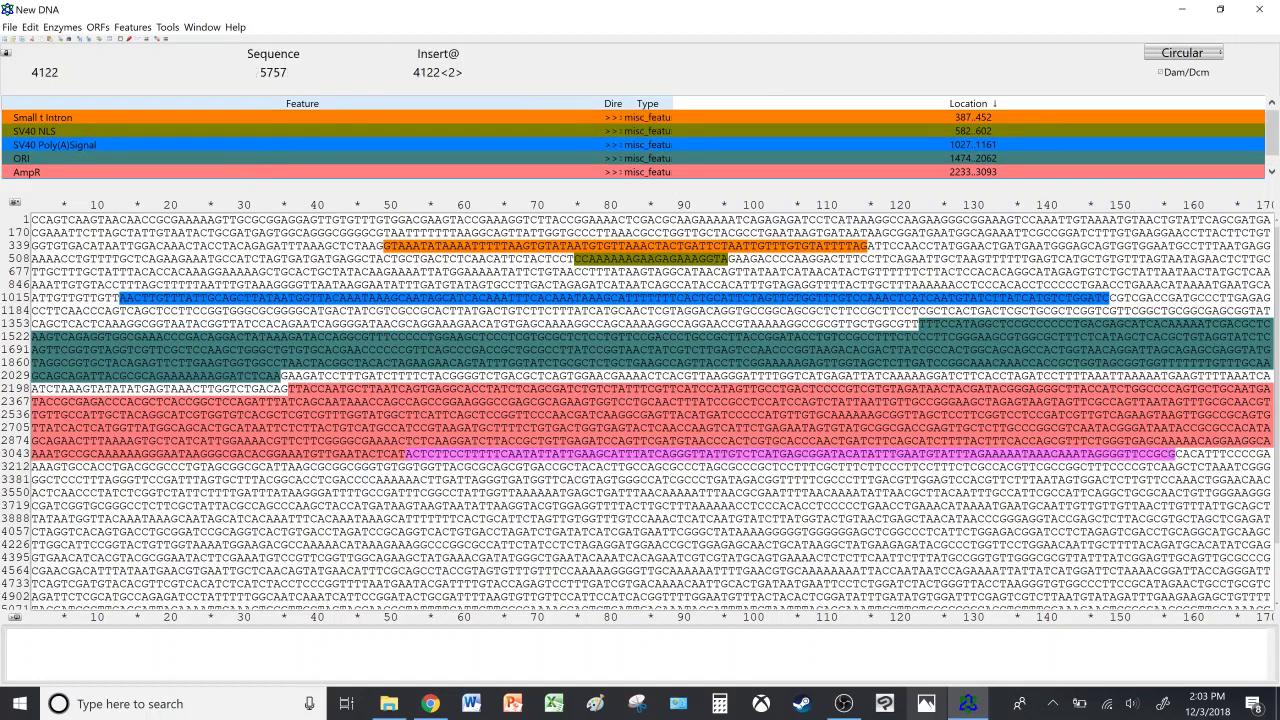
Switch to Chrome and highlight the end position of the f1 ori location in the Features table.
{"action": "scroll", "coordinate": [508, 531], "scroll_direction": "down", "scroll_amount": 1}
{"action": "left_click", "coordinate": [430, 703]}
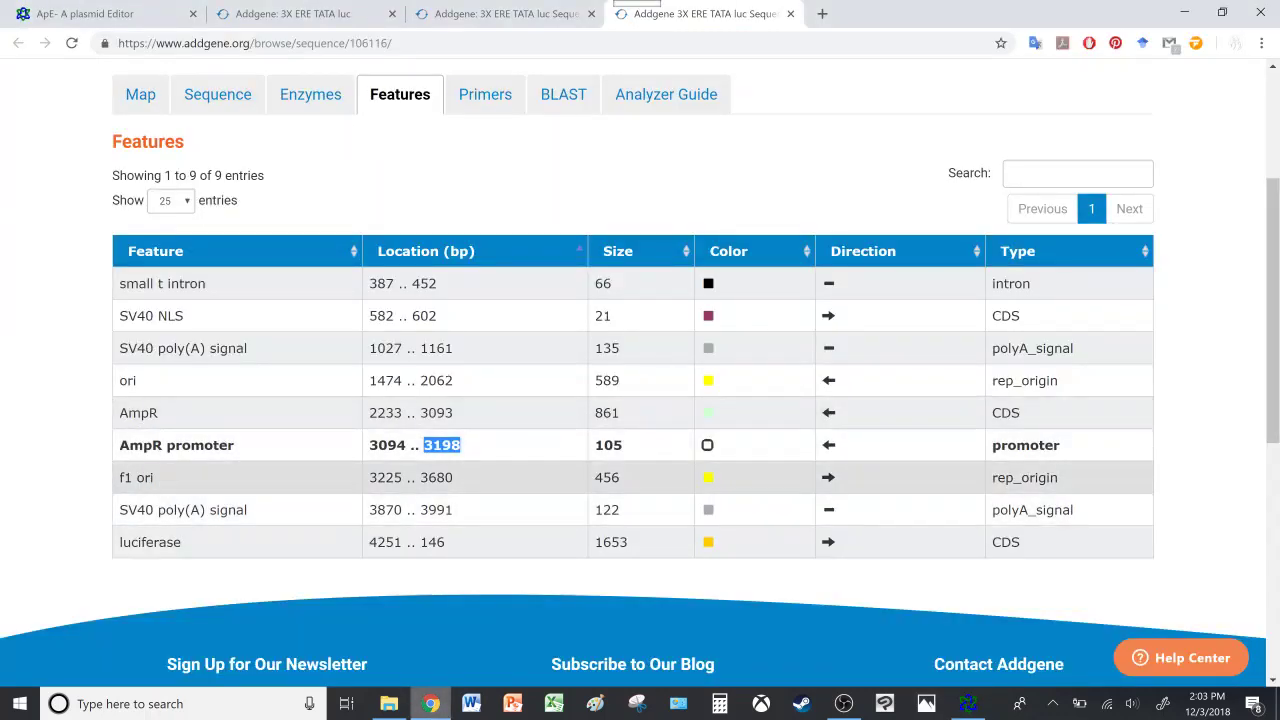
{"action": "left_click_drag", "start_coordinate": [458, 480], "coordinate": [422, 480]}
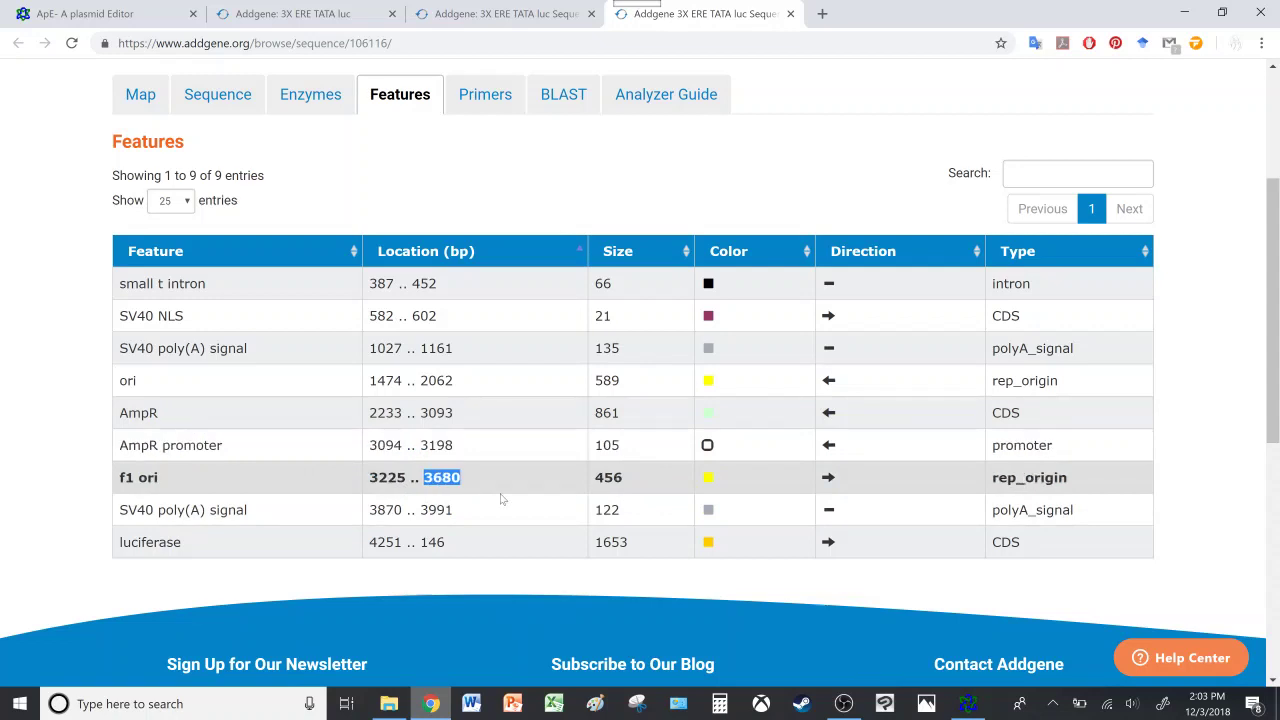
Switch to ApE and select bases 3225 to 3680 of the sequence.
{"action": "left_click", "coordinate": [967, 703]}
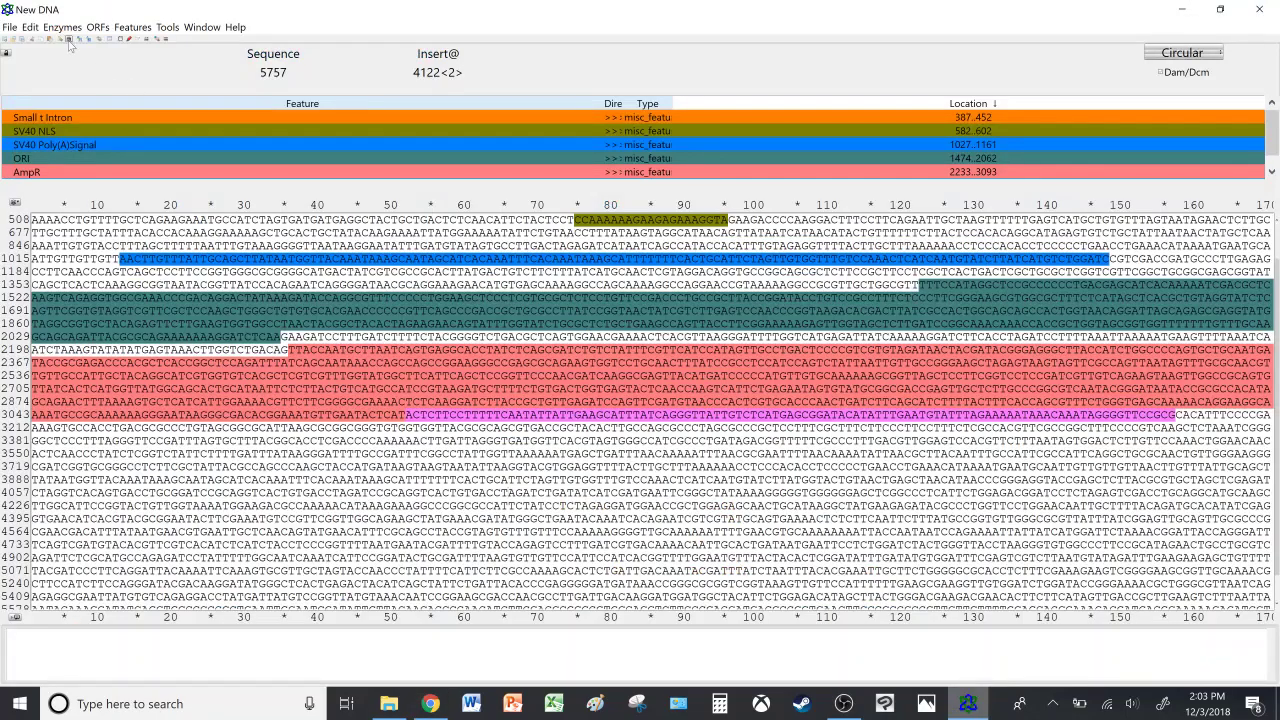
{"action": "left_click", "coordinate": [30, 27]}
{"action": "left_click", "coordinate": [70, 242]}
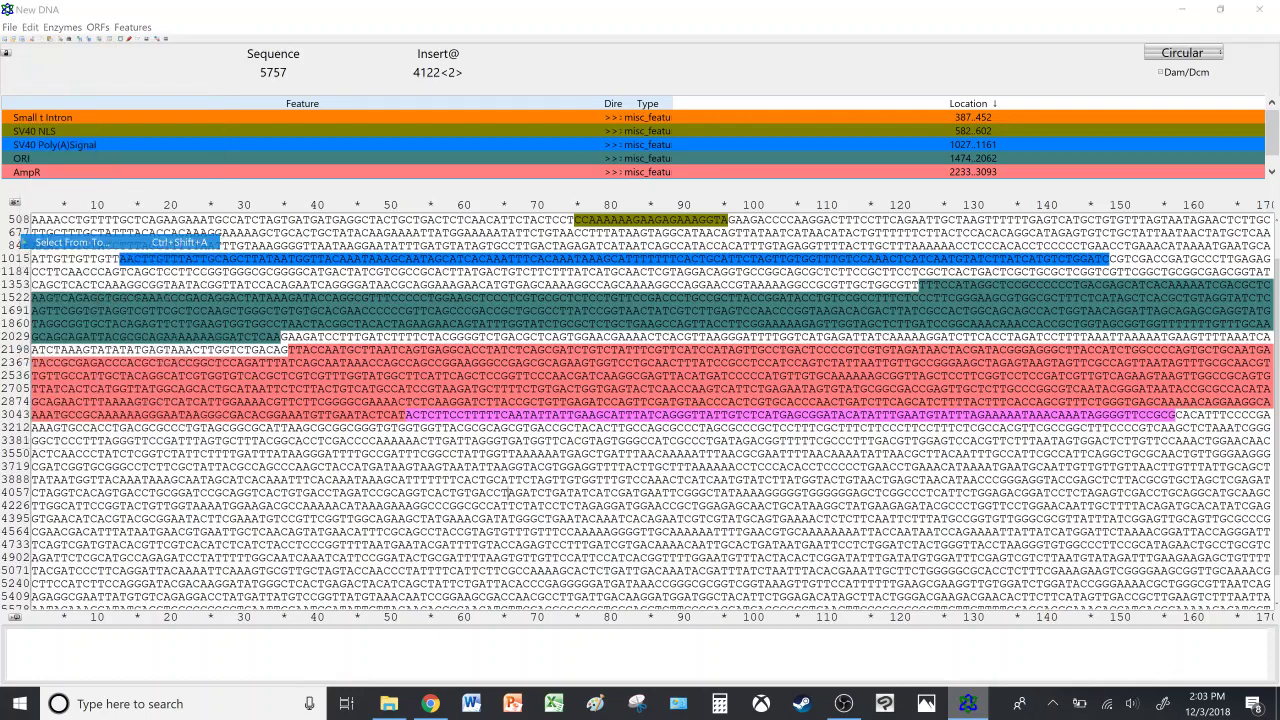
{"action": "type", "text": "32"}
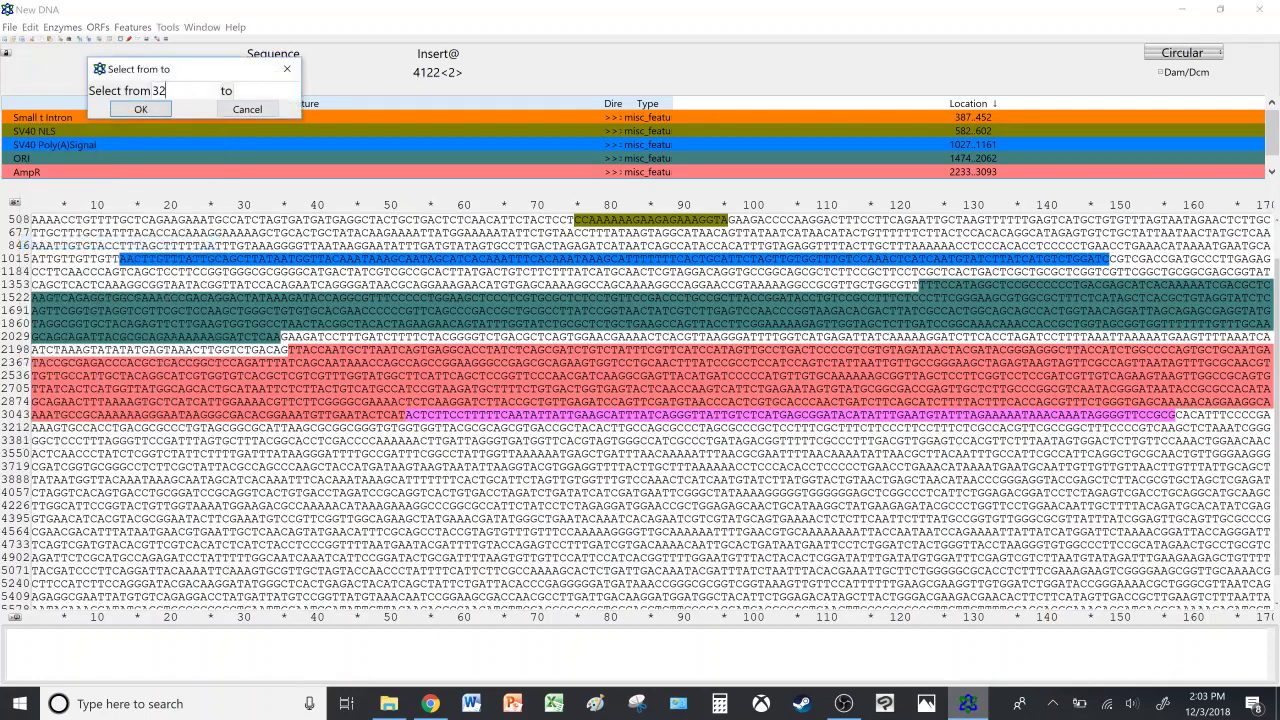
{"action": "type", "text": "25"}
{"action": "key", "text": "Tab"}
{"action": "type", "text": "3680"}
{"action": "left_click", "coordinate": [154, 114]}
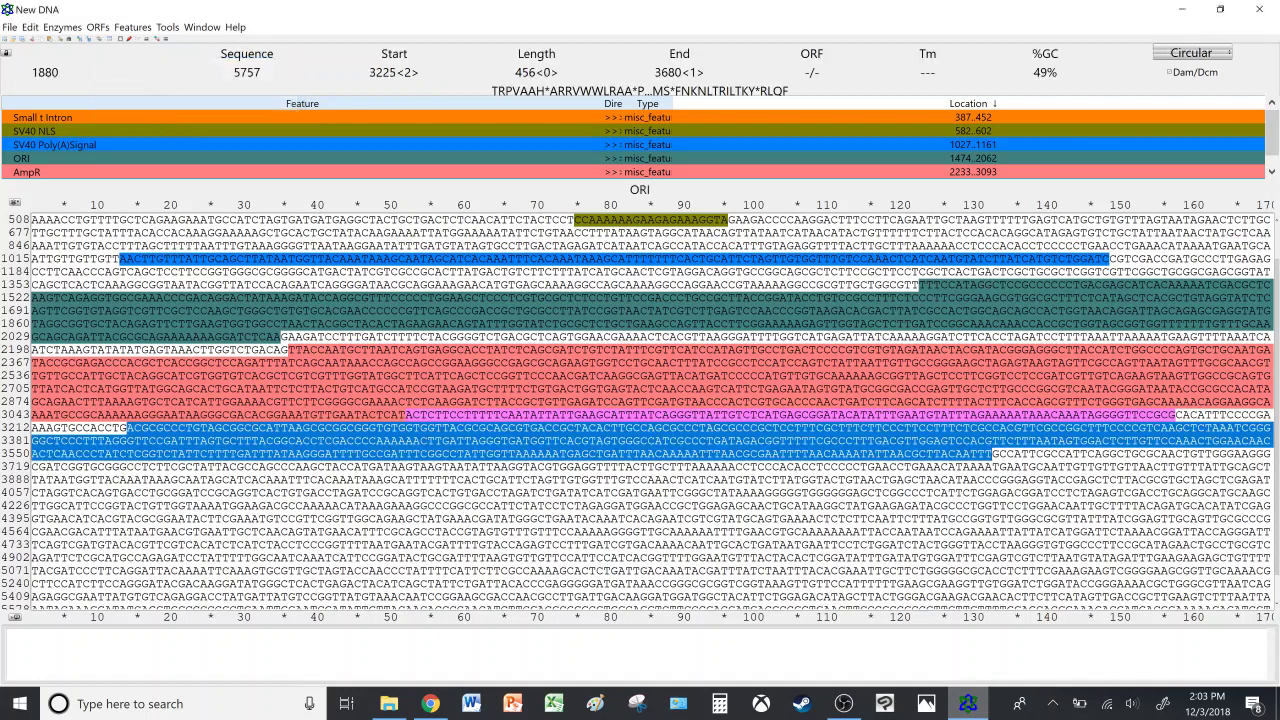
Check the f1 ori entry on Addgene, create a feature named F1 ORI on the selected bases with muted blue-violet color 128, 128, 192, and deselect.
{"action": "left_click", "coordinate": [430, 703]}
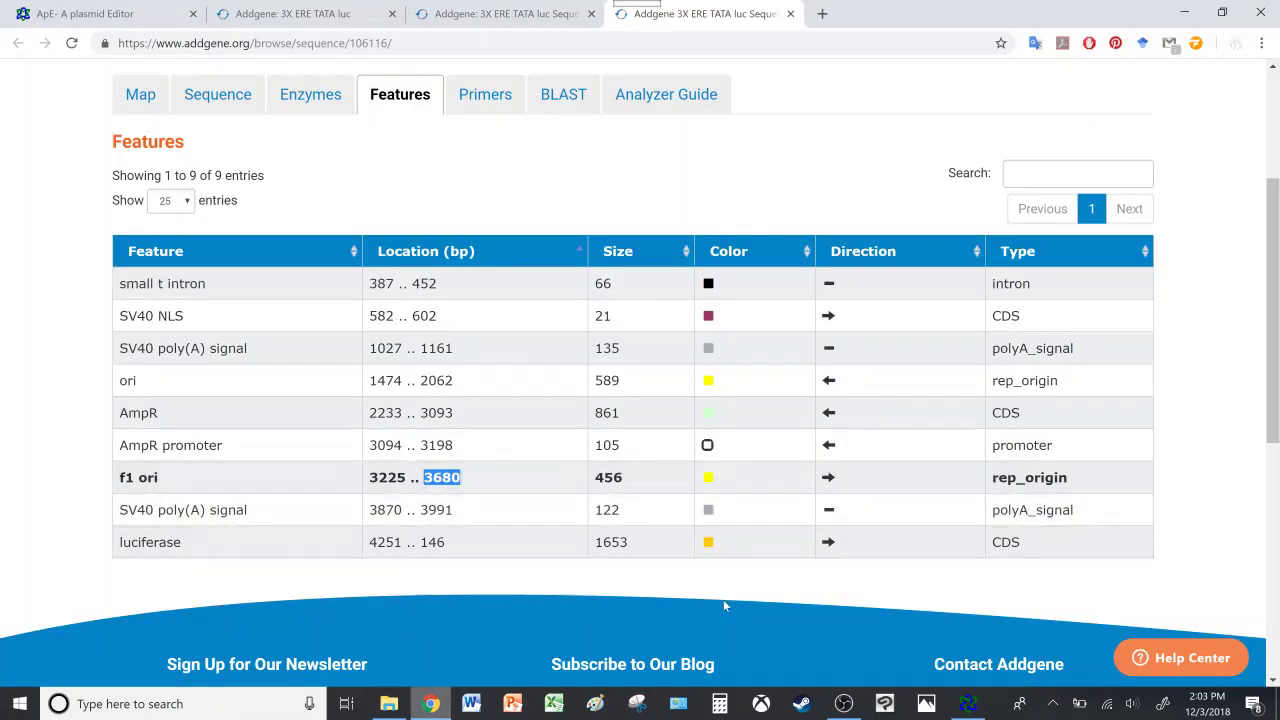
{"action": "left_click", "coordinate": [967, 703]}
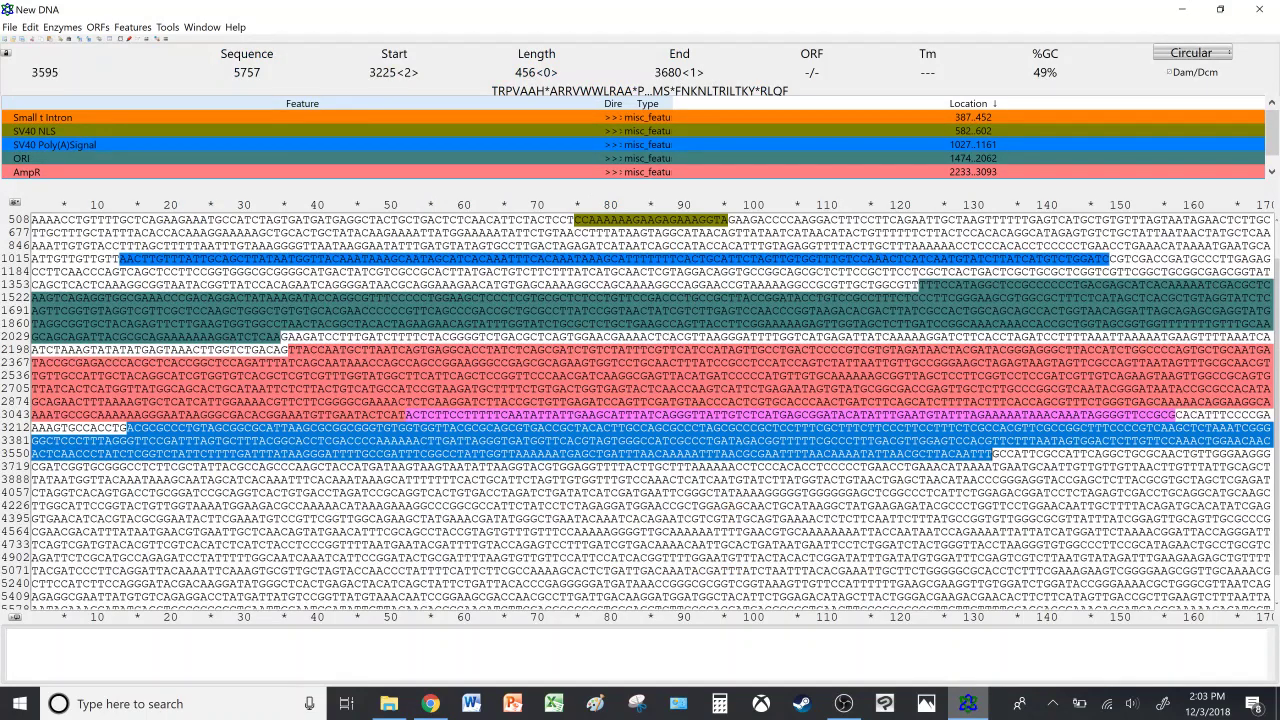
{"action": "right_click", "coordinate": [362, 462]}
{"action": "left_click", "coordinate": [405, 340]}
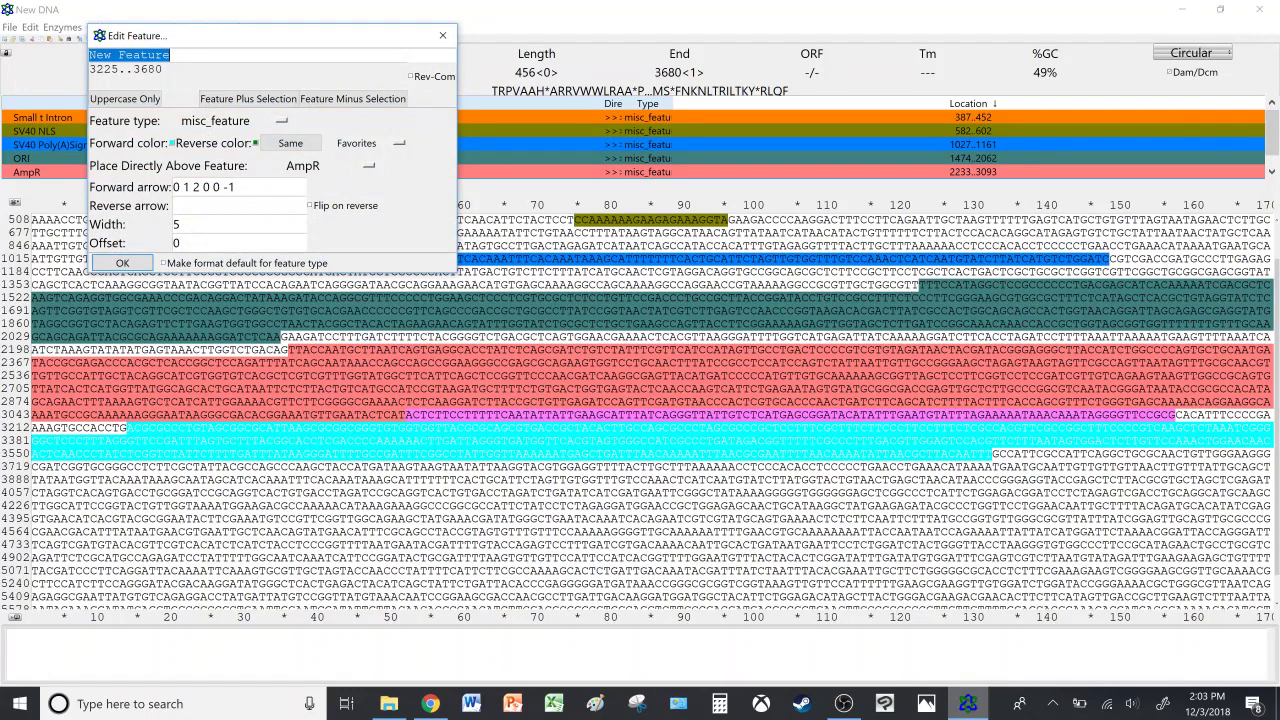
{"action": "type", "text": "F1 O"}
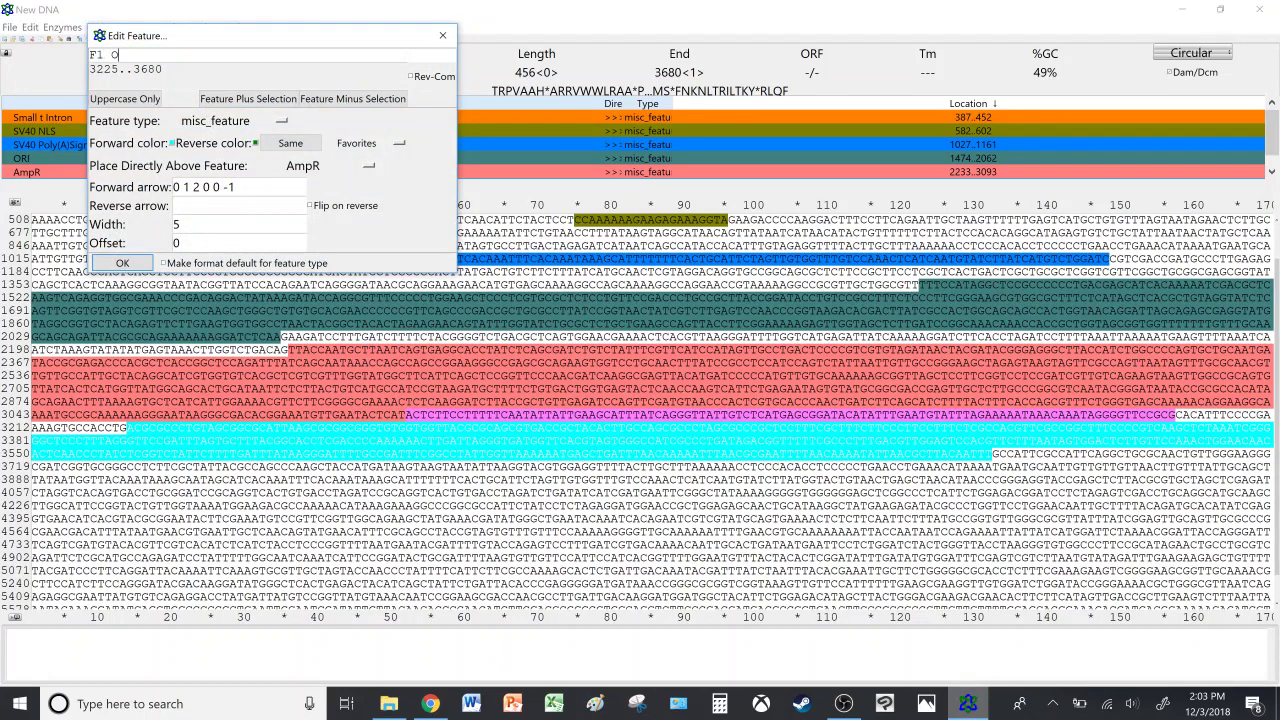
{"action": "type", "text": "RI"}
{"action": "left_click", "coordinate": [173, 144]}
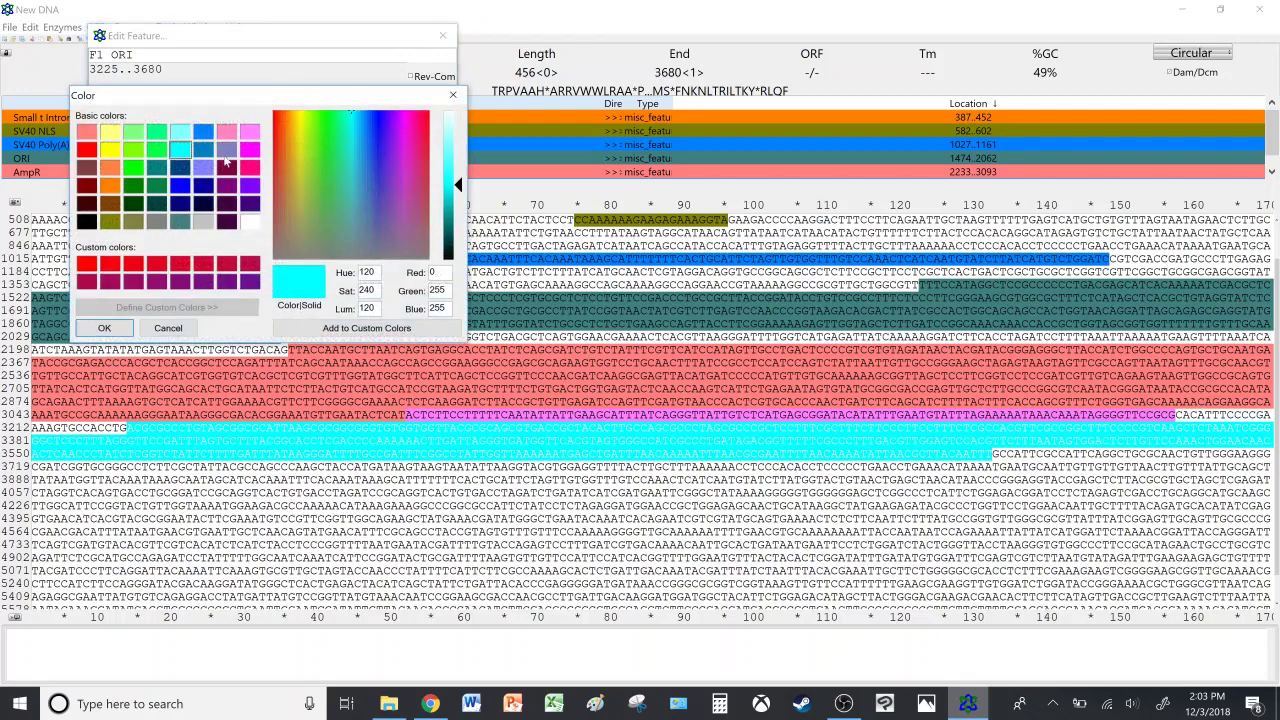
{"action": "left_click", "coordinate": [227, 151]}
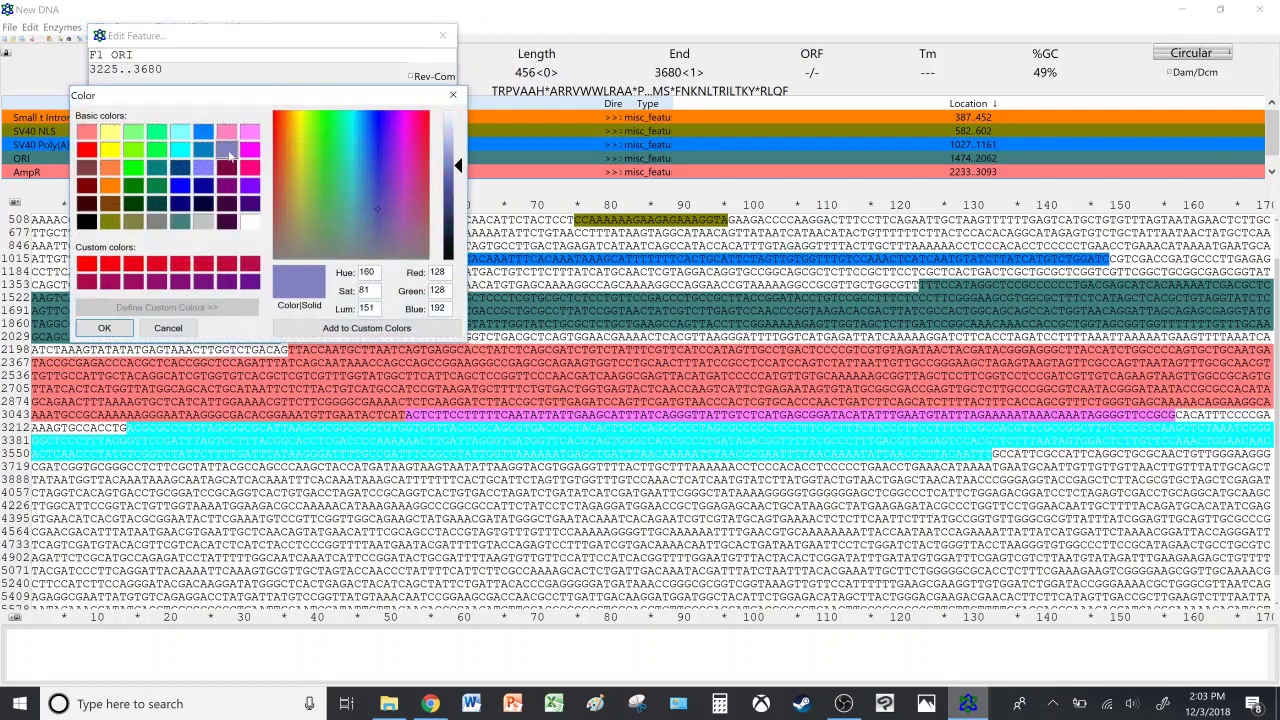
{"action": "left_click", "coordinate": [104, 328]}
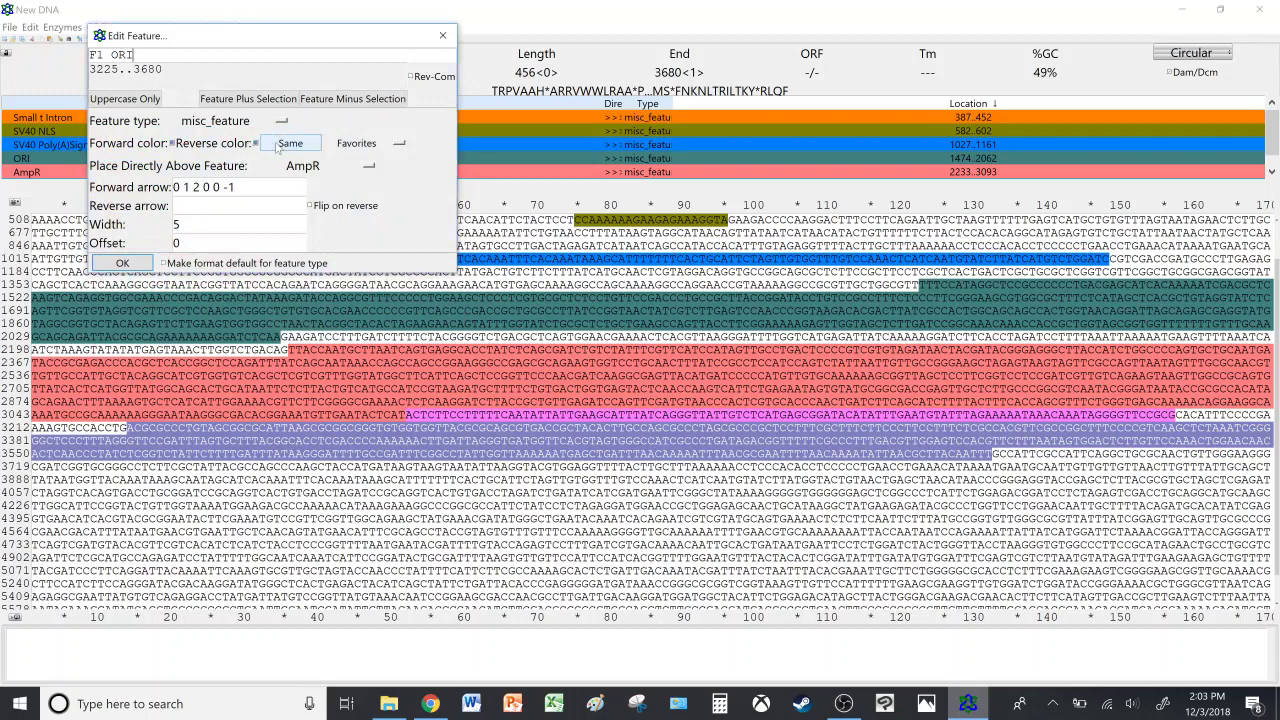
{"action": "left_click", "coordinate": [122, 262]}
{"action": "left_click", "coordinate": [639, 544]}
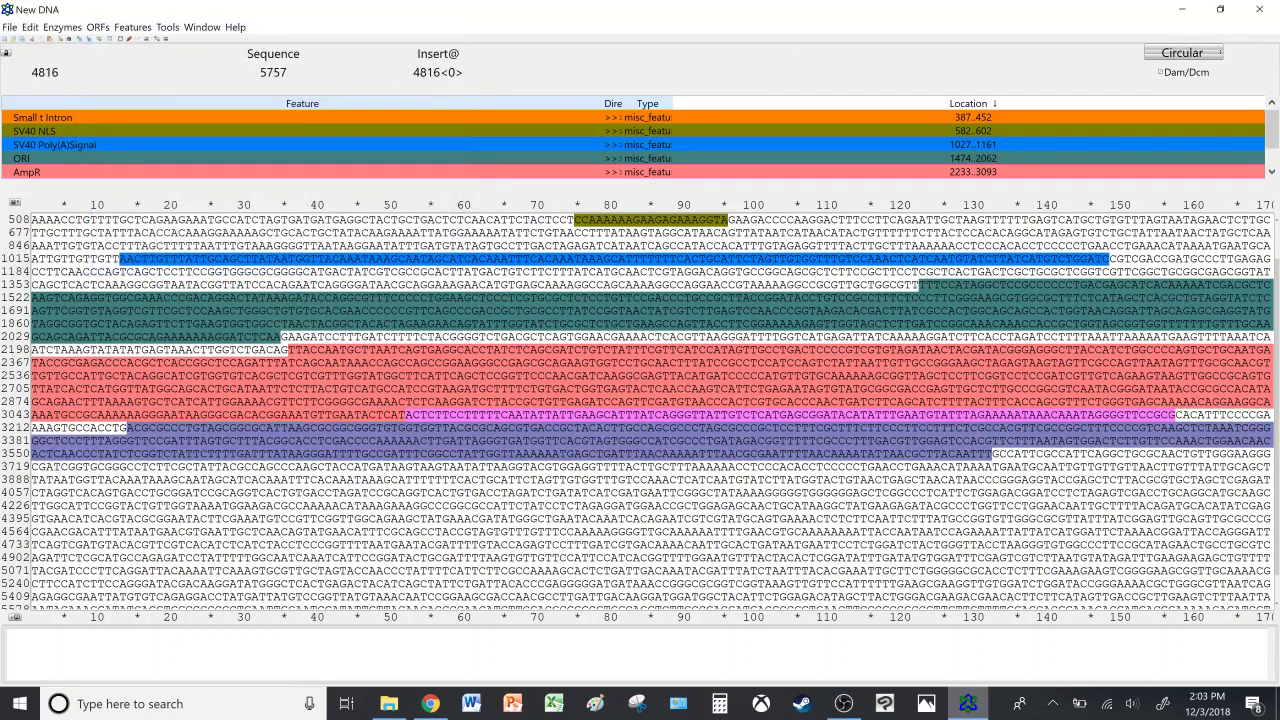
Highlight the second SV40 poly(A) signal's end position in Chrome's Features table, and select bases 3870 to 3991 in ApE.
{"action": "left_click", "coordinate": [430, 703]}
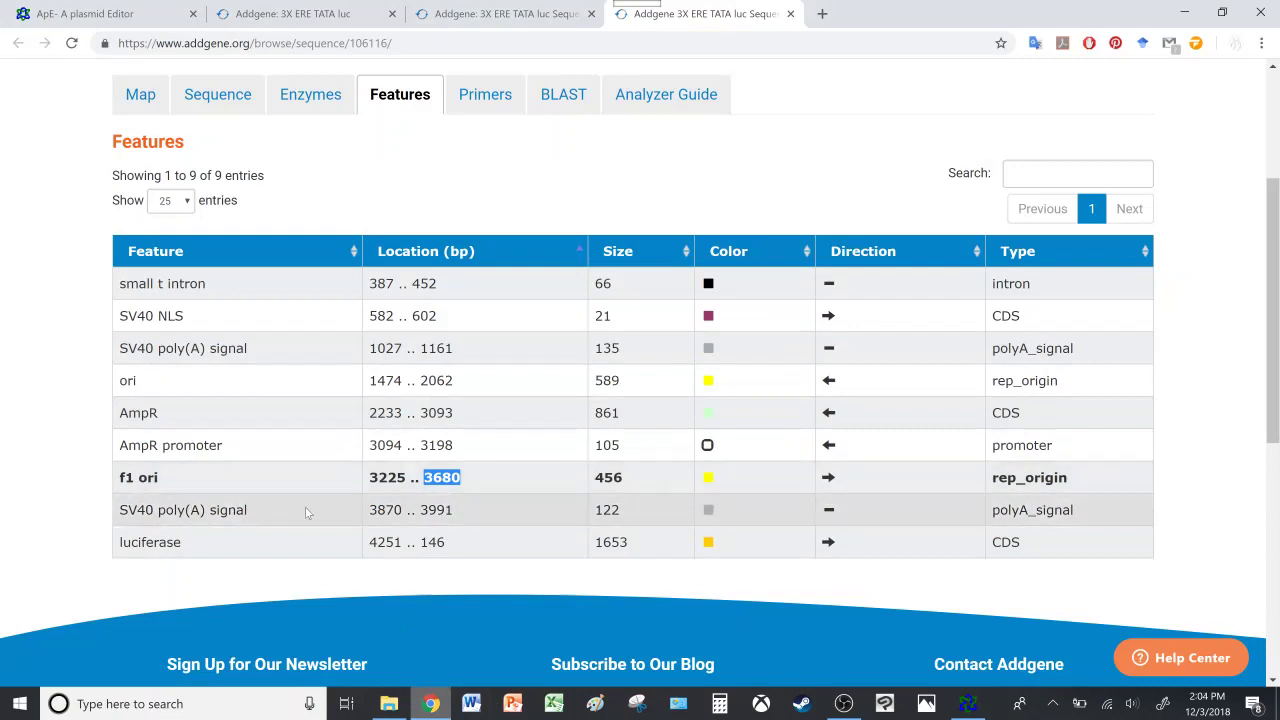
{"action": "left_click_drag", "start_coordinate": [420, 510], "coordinate": [462, 510]}
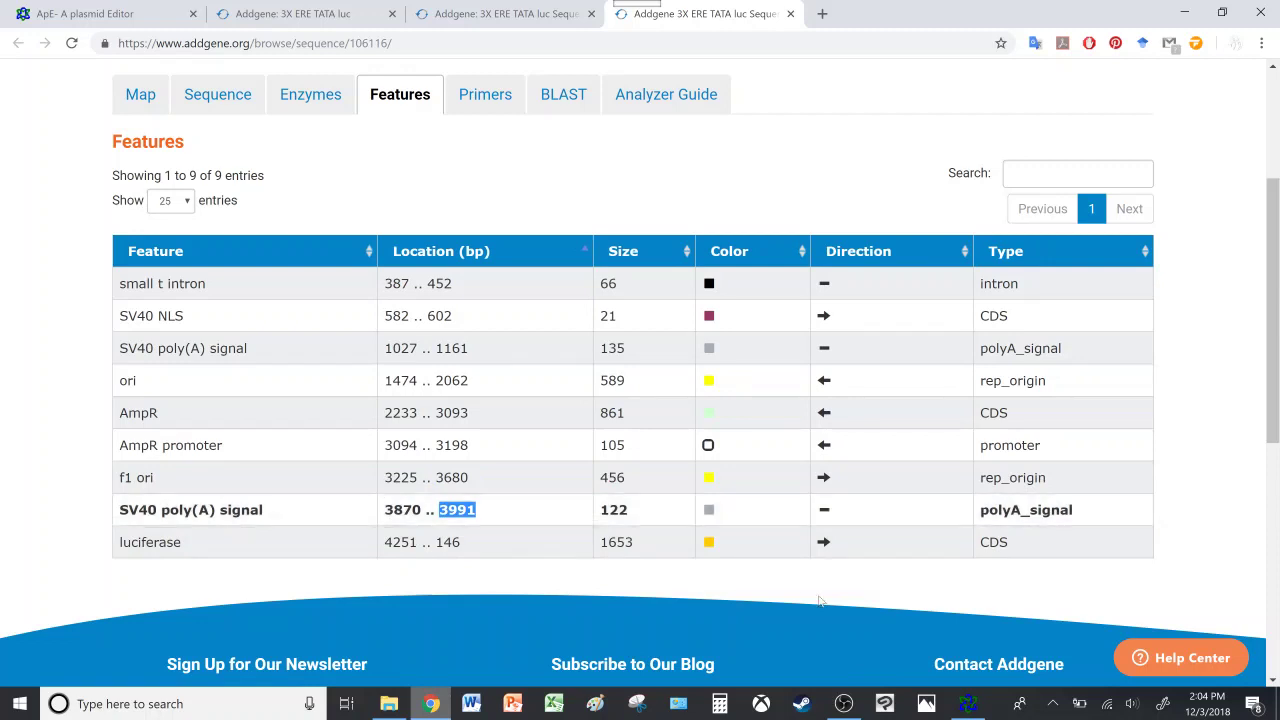
{"action": "left_click", "coordinate": [966, 703]}
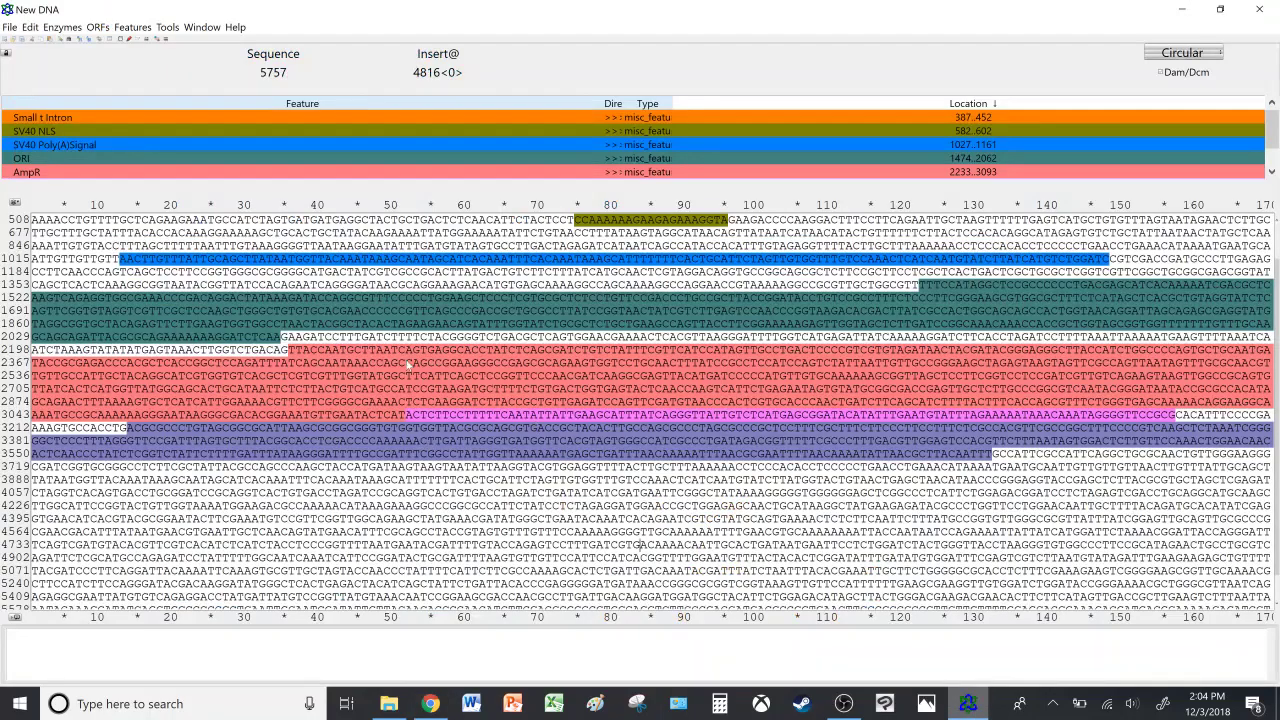
{"action": "left_click", "coordinate": [30, 27]}
{"action": "left_click", "coordinate": [70, 248]}
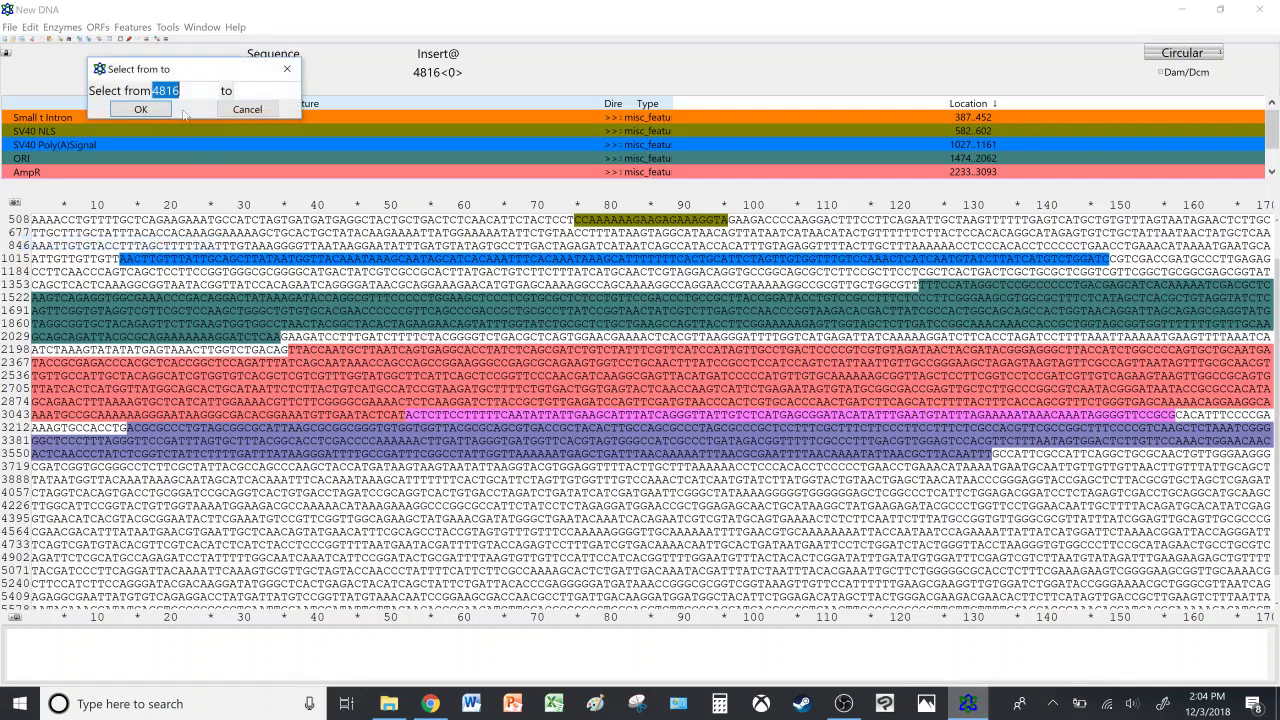
{"action": "type", "text": "3870"}
{"action": "key", "text": "Tab"}
{"action": "type", "text": "3991"}
{"action": "left_click", "coordinate": [141, 109]}
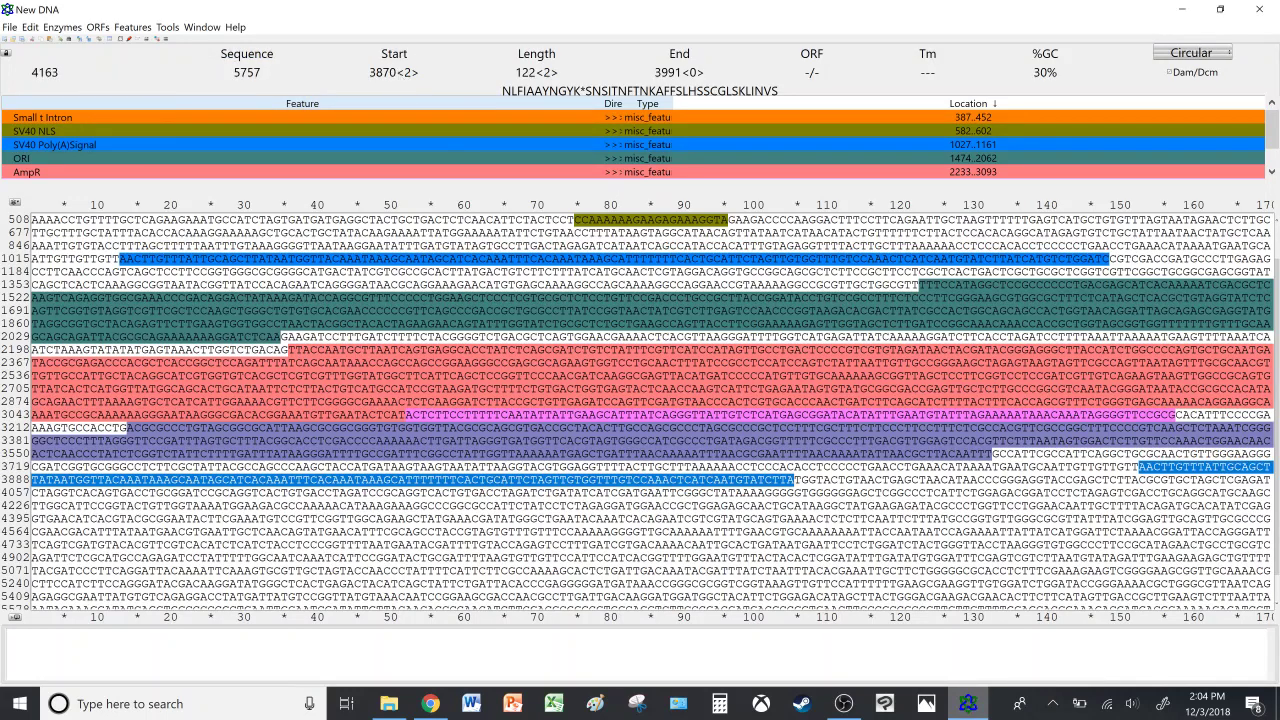
Create a feature named SV40 Poly(A)Signal on the selected bases with a medium blue forward color, and deselect the bases.
{"action": "left_click", "coordinate": [430, 705]}
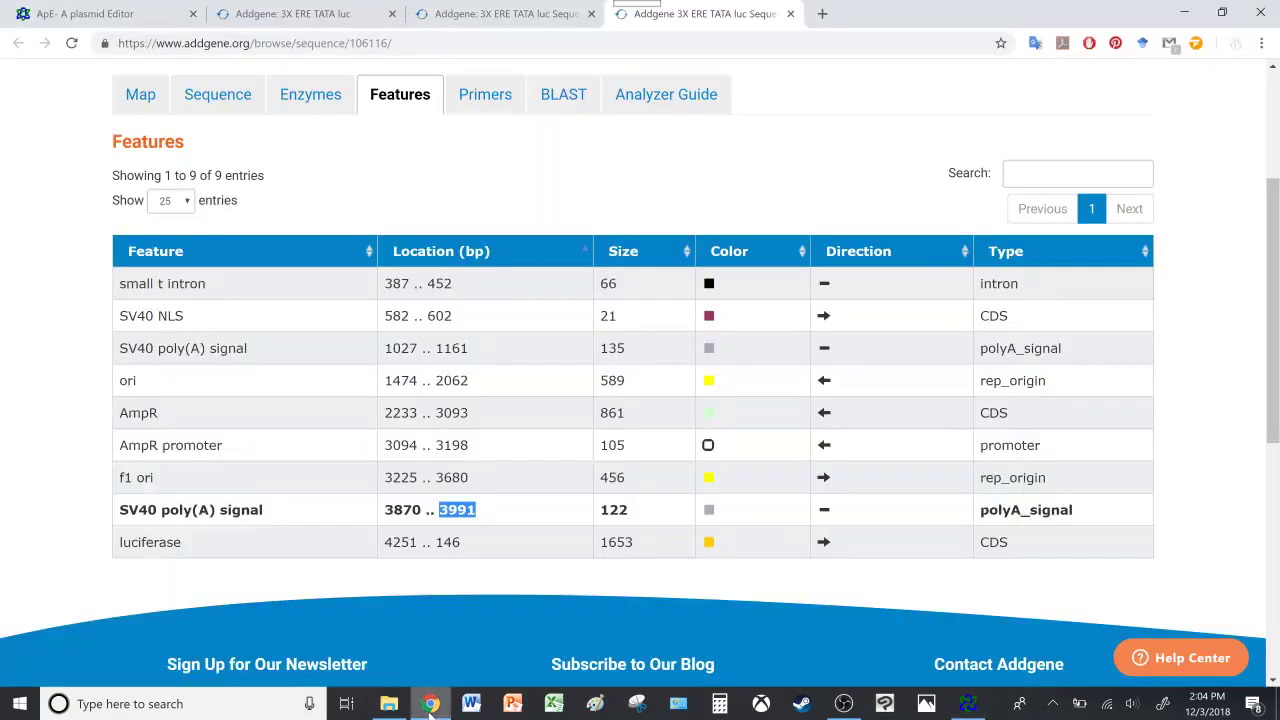
{"action": "left_click", "coordinate": [430, 705]}
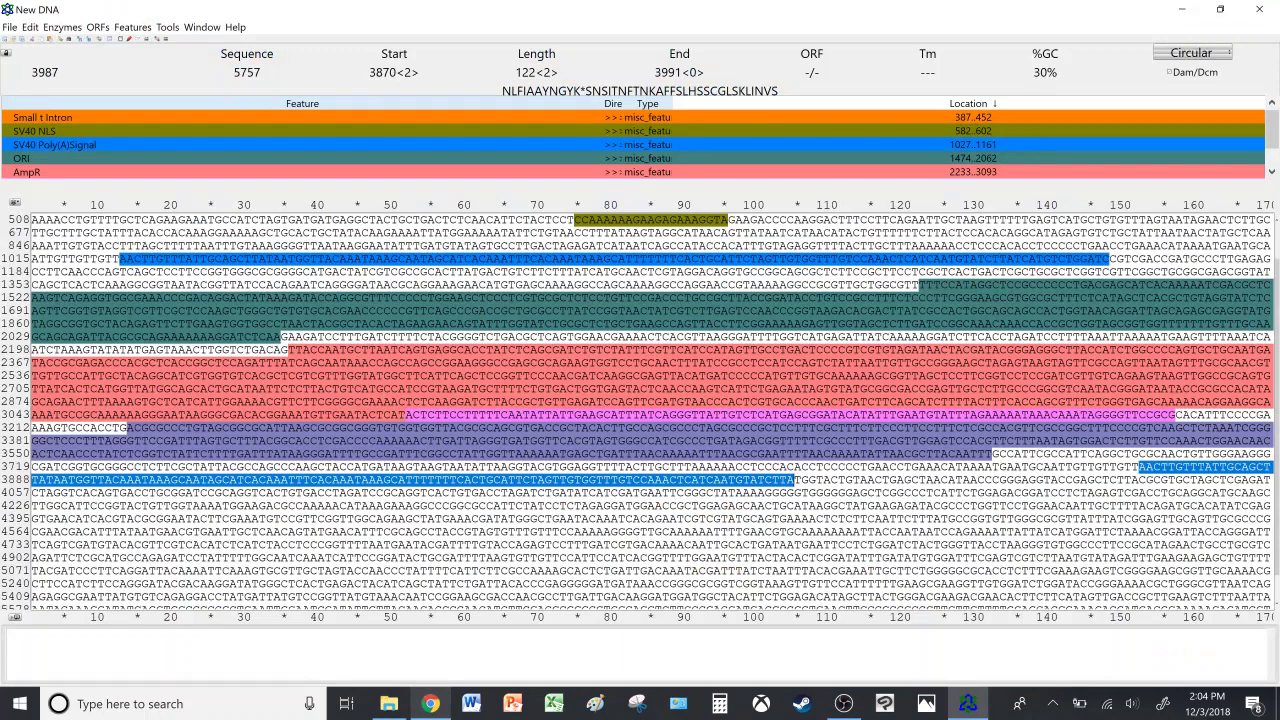
{"action": "right_click", "coordinate": [764, 484]}
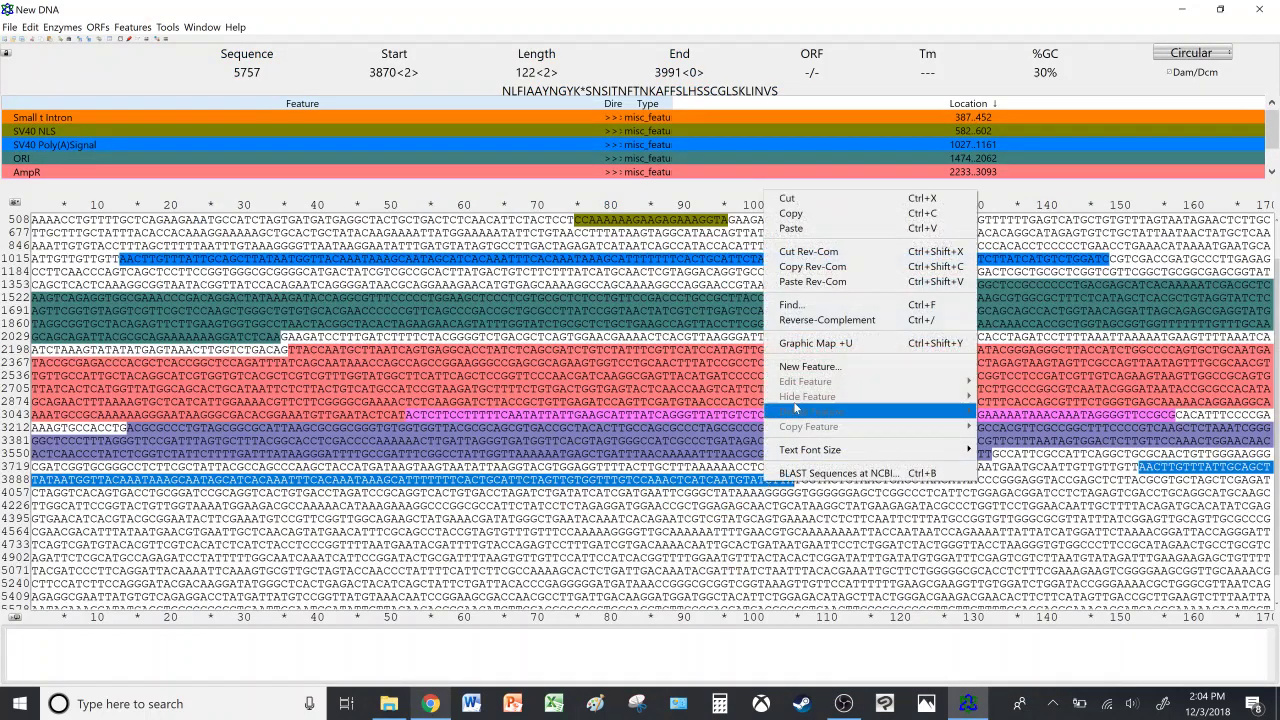
{"action": "left_click", "coordinate": [790, 367]}
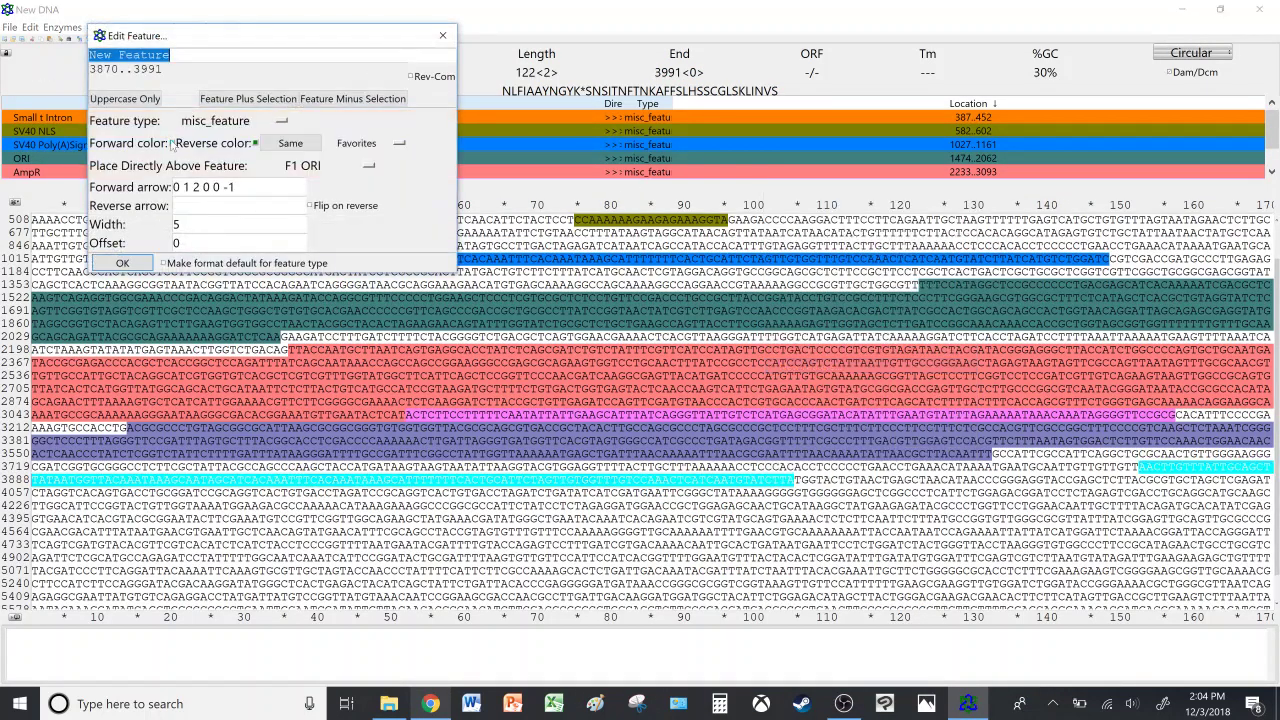
{"action": "left_click", "coordinate": [176, 144]}
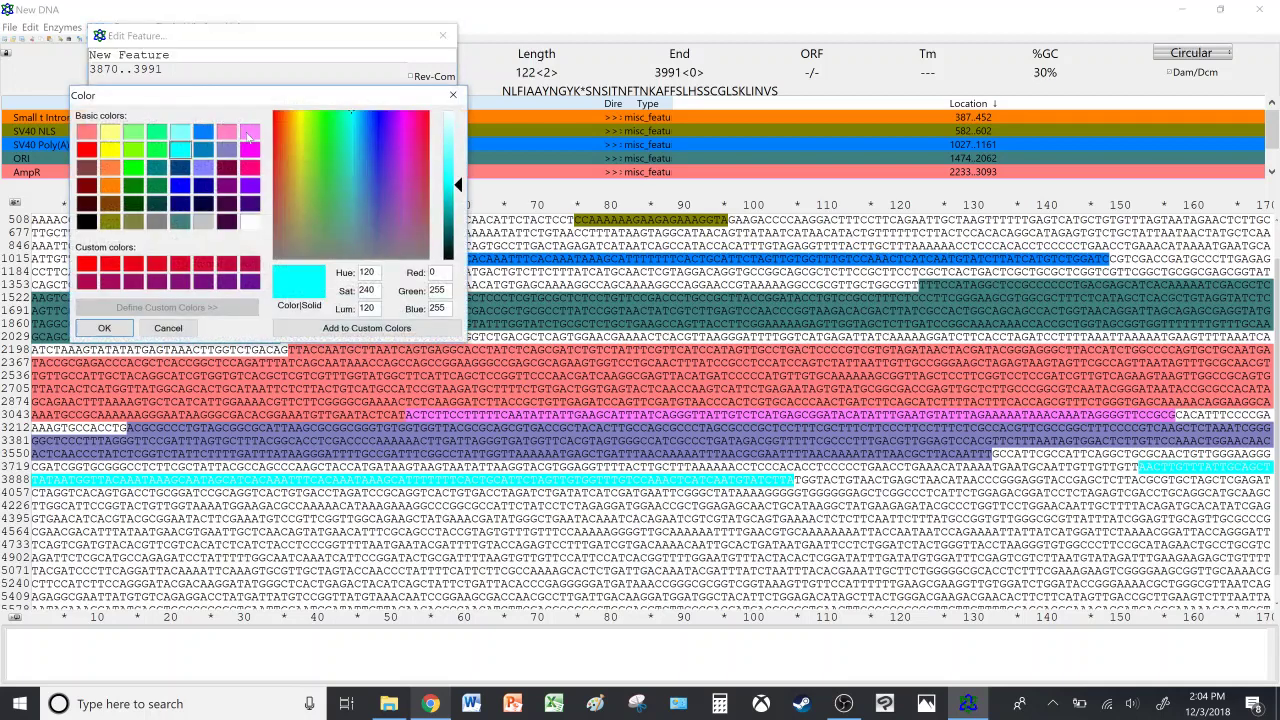
{"action": "left_click", "coordinate": [203, 131]}
{"action": "left_click", "coordinate": [104, 328]}
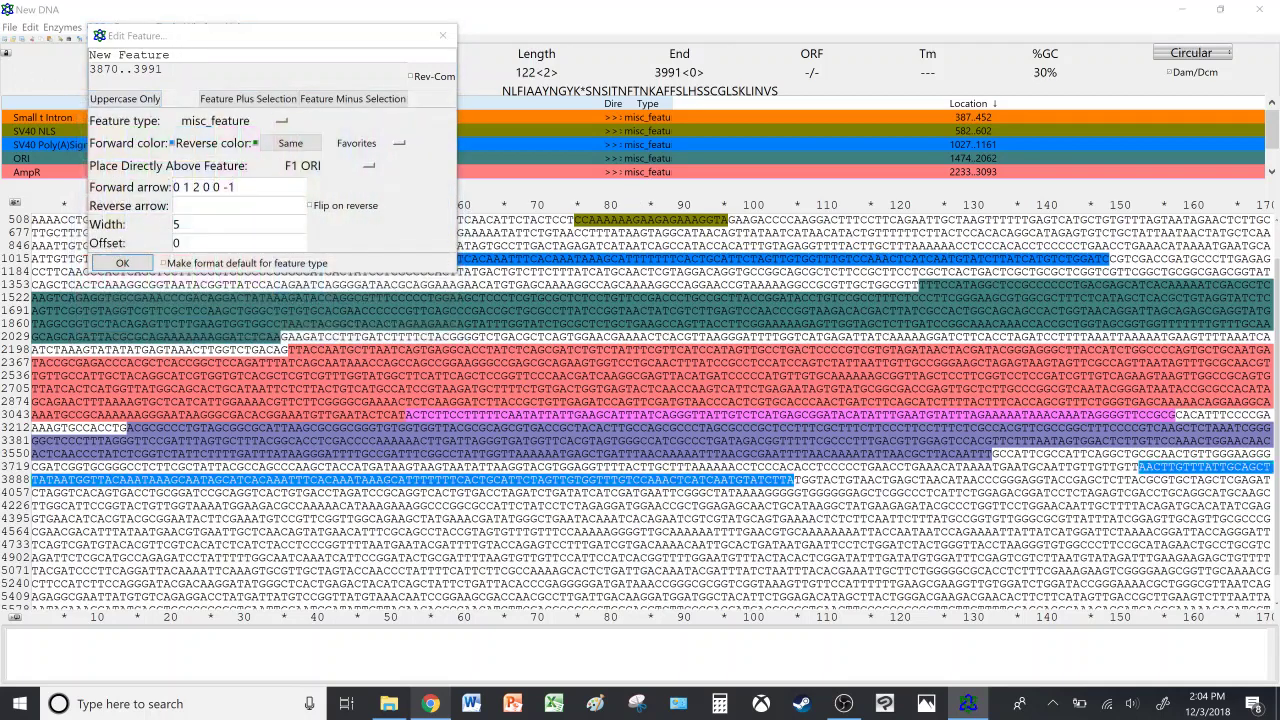
{"action": "left_click_drag", "start_coordinate": [168, 55], "coordinate": [84, 62]}
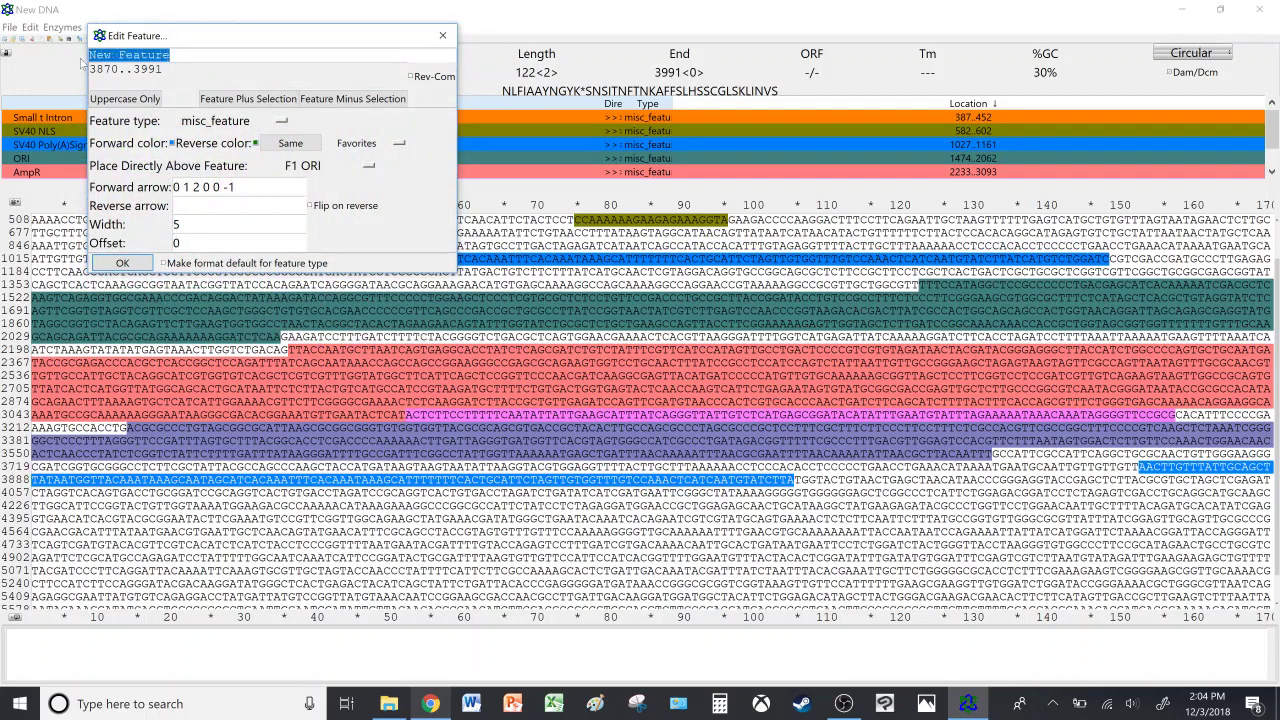
{"action": "type", "text": "SV40 P"}
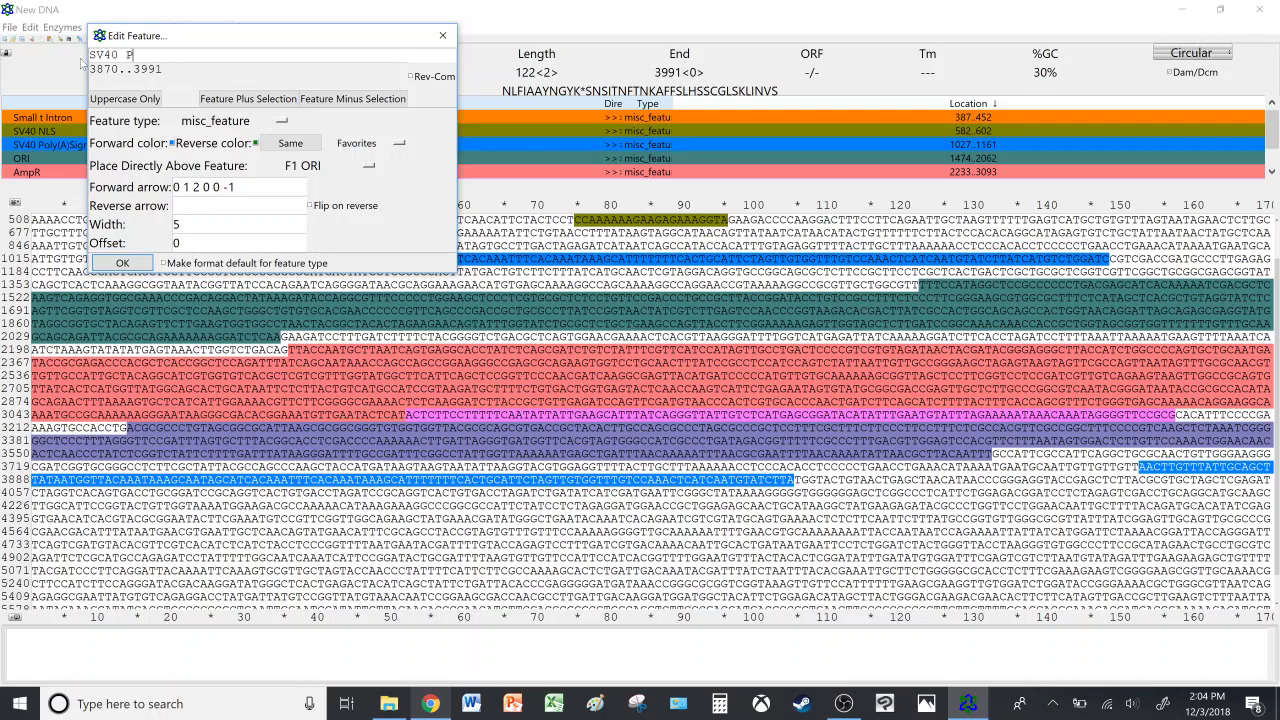
{"action": "type", "text": "oly(A)Signal"}
{"action": "left_click", "coordinate": [124, 262]}
{"action": "left_click", "coordinate": [816, 505]}
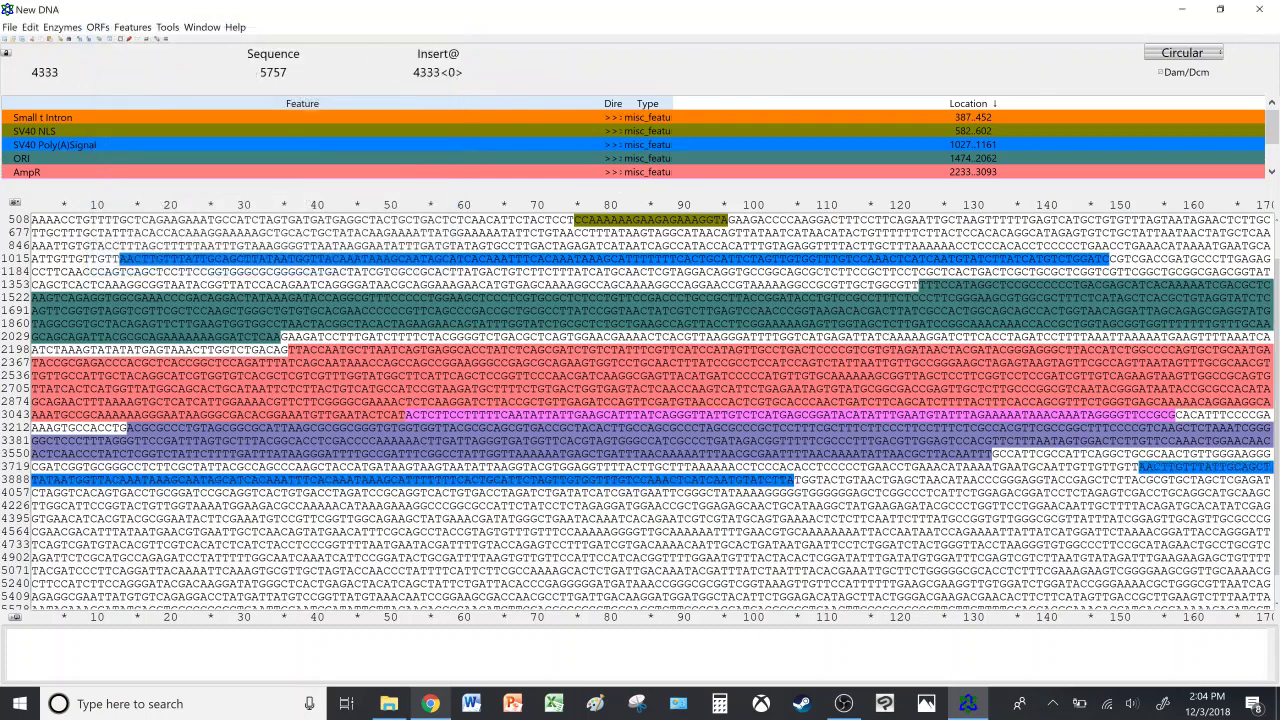
Inspect the positions at the end of the second SV40 Poly(A)Signal and at the sequence's first base by placing the insertion point there.
{"action": "left_click", "coordinate": [794, 481]}
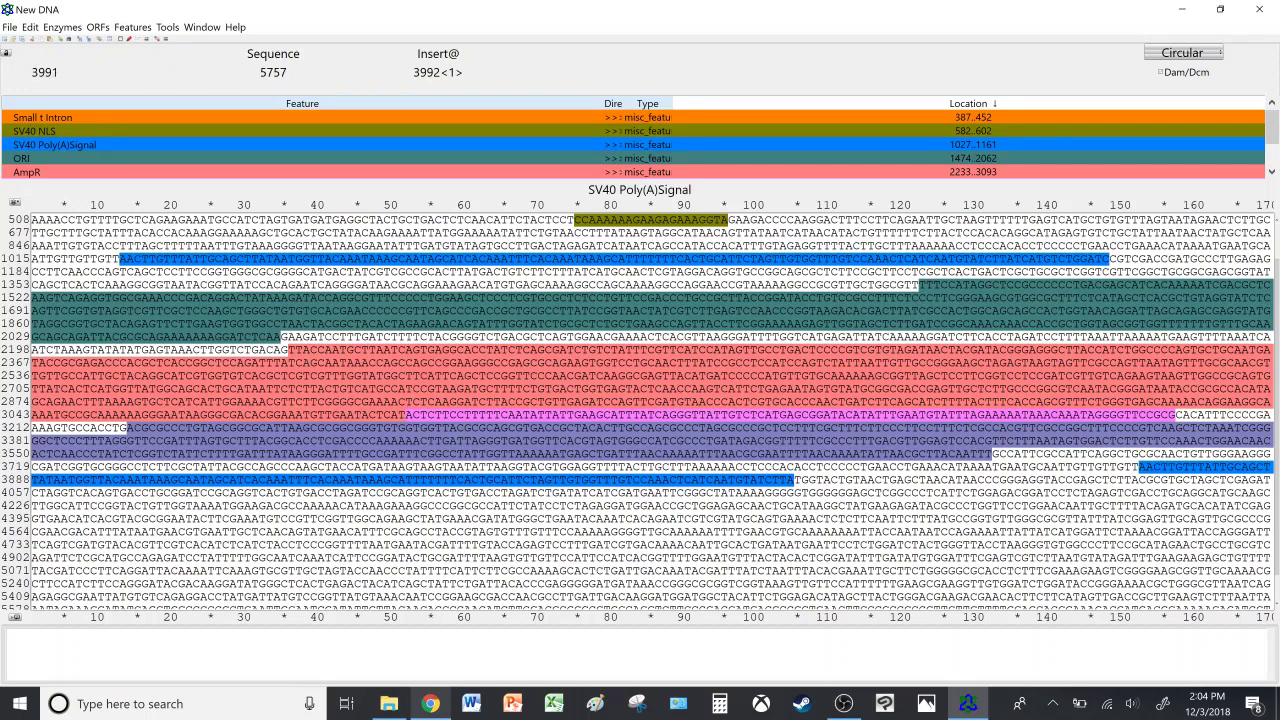
{"action": "key", "text": "Left"}
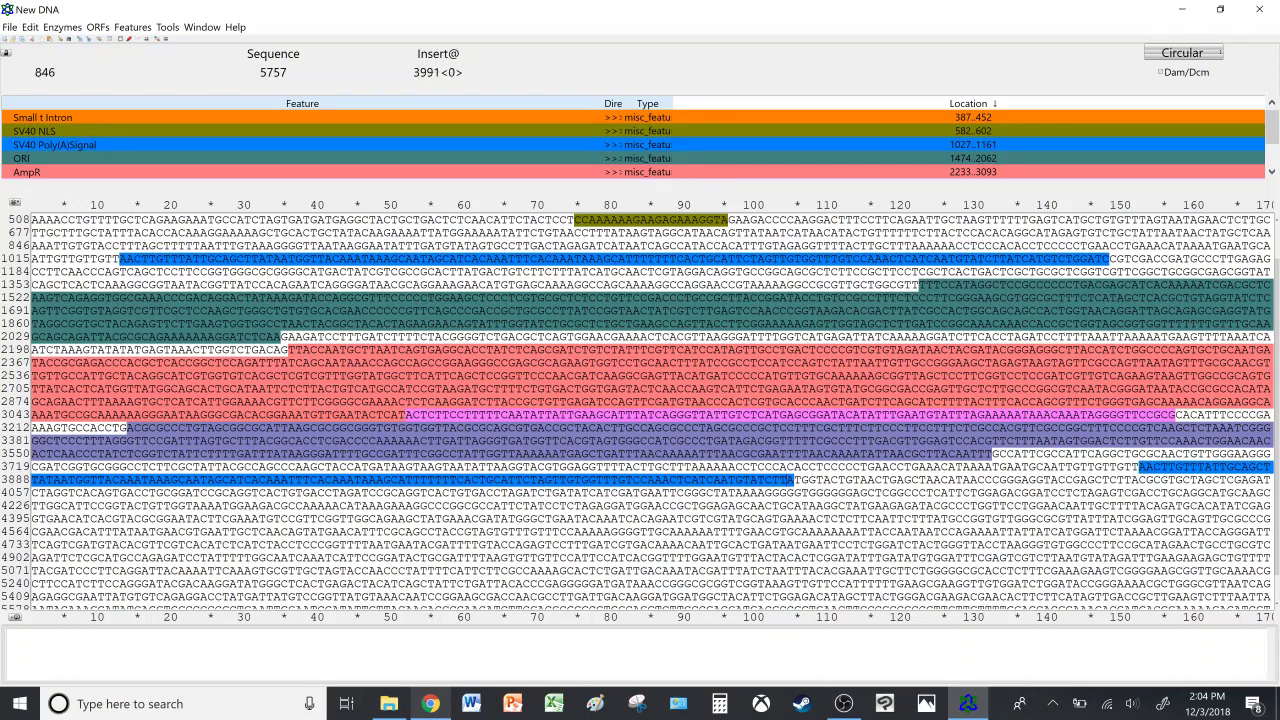
{"action": "left_click", "coordinate": [33, 219]}
{"action": "scroll", "coordinate": [33, 219], "scroll_direction": "up", "scroll_amount": 1}
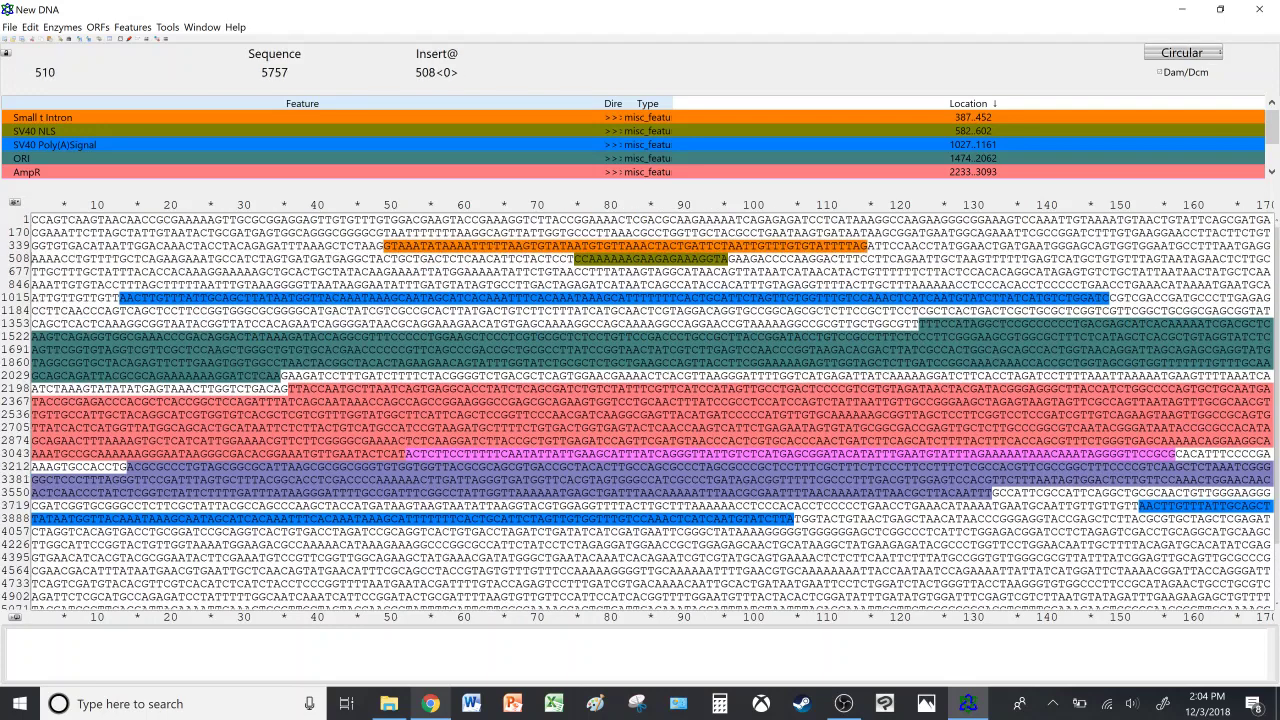
{"action": "left_click", "coordinate": [34, 219]}
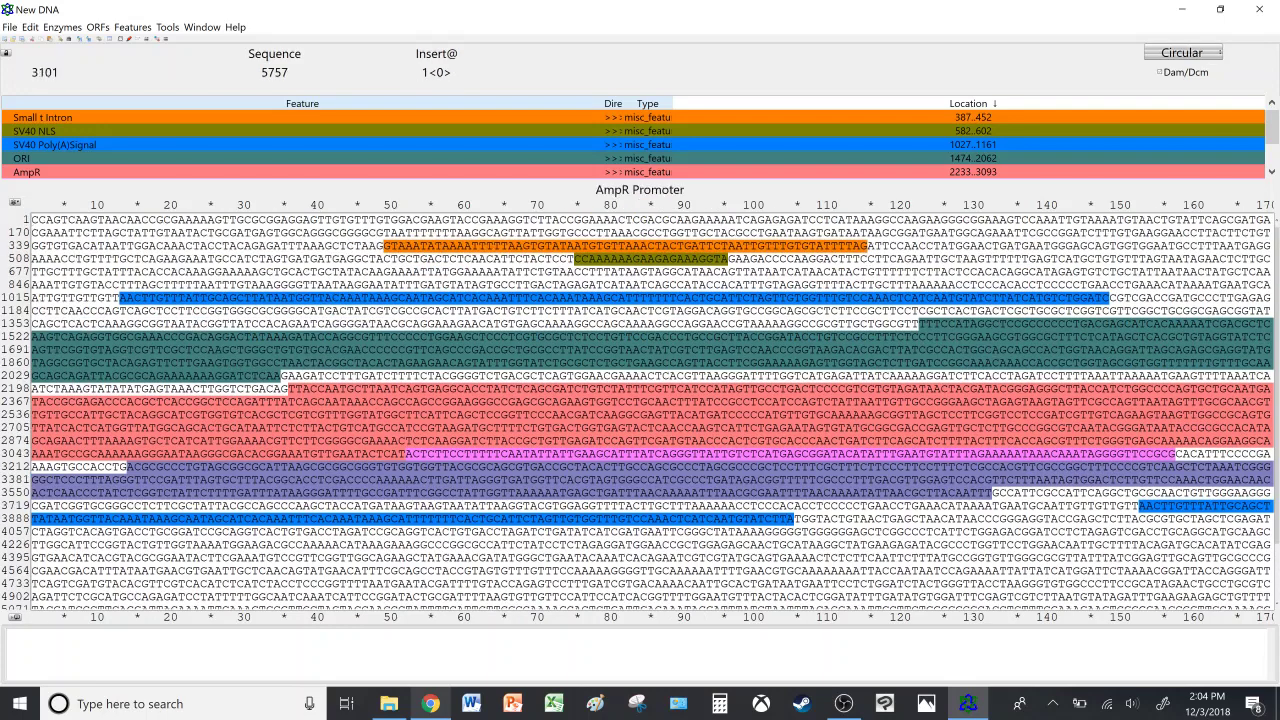
{"action": "scroll", "coordinate": [34, 219], "scroll_direction": "down", "scroll_amount": 2}
Highlight luciferase's start position in Chrome's Features table, and select bases 4251 to 5757 in ApE.
{"action": "left_click", "coordinate": [430, 703]}
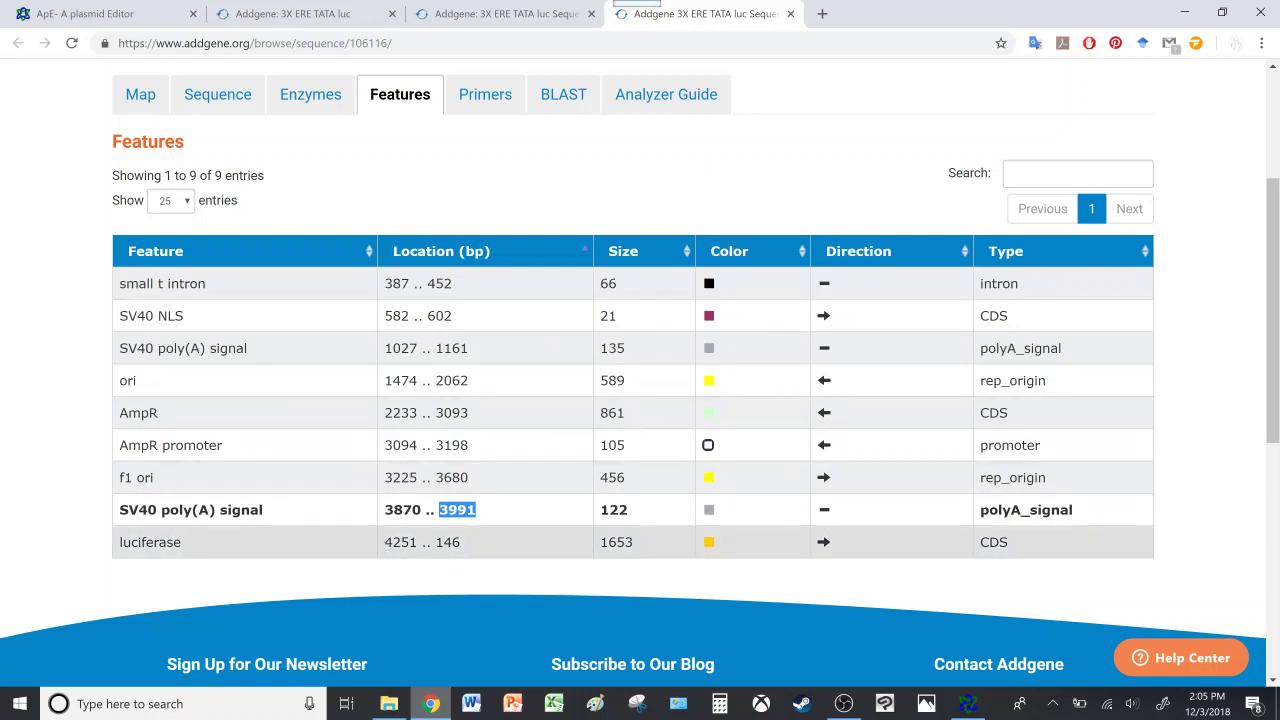
{"action": "left_click_drag", "start_coordinate": [384, 542], "coordinate": [411, 542]}
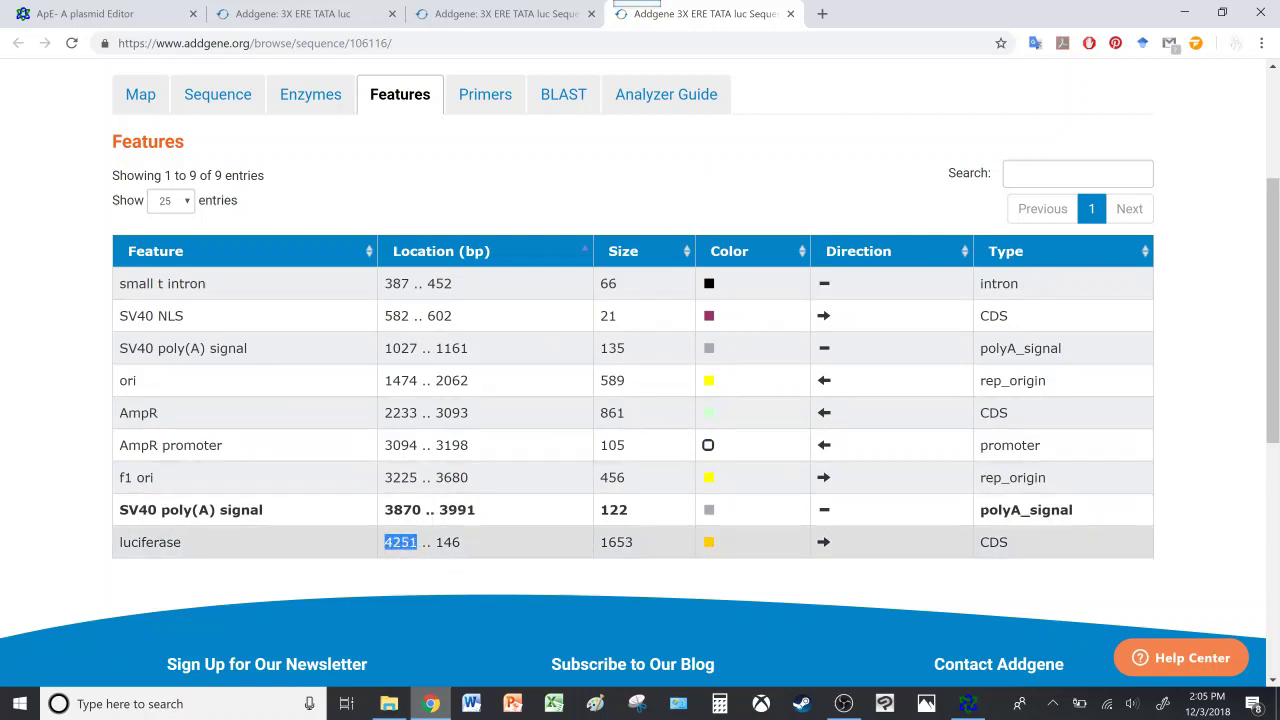
{"action": "left_click", "coordinate": [458, 596]}
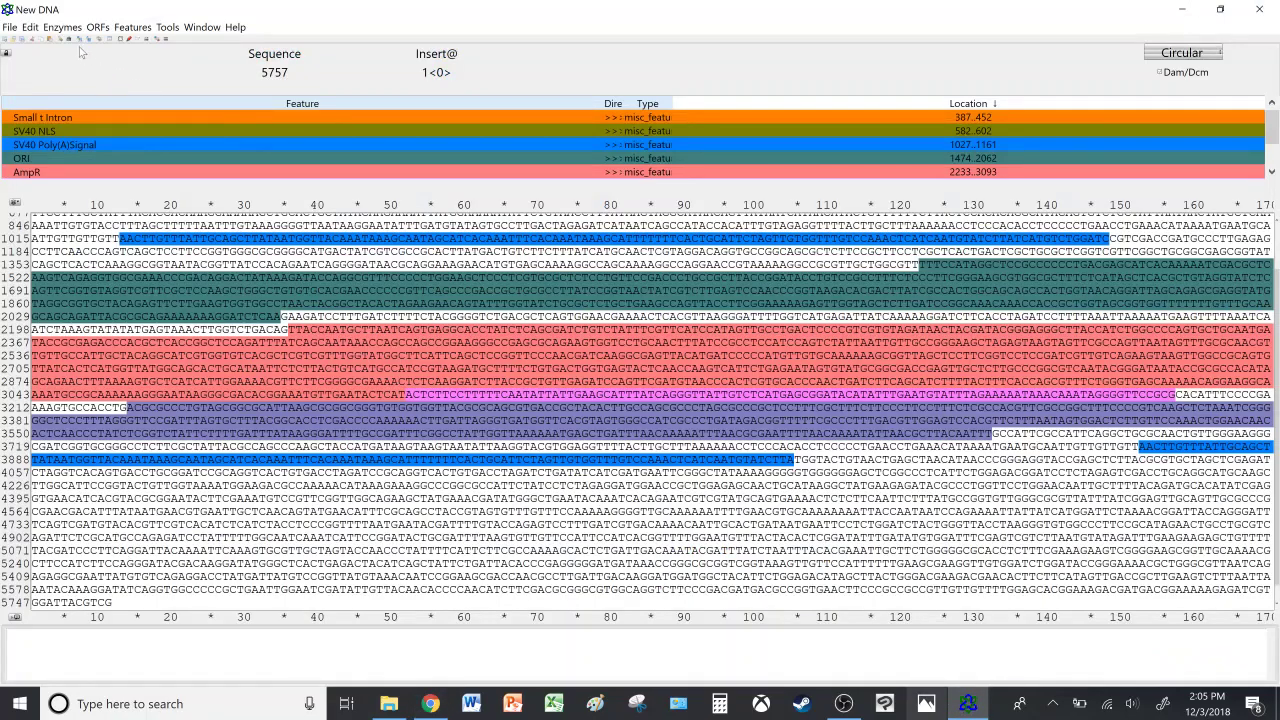
{"action": "left_click", "coordinate": [30, 27]}
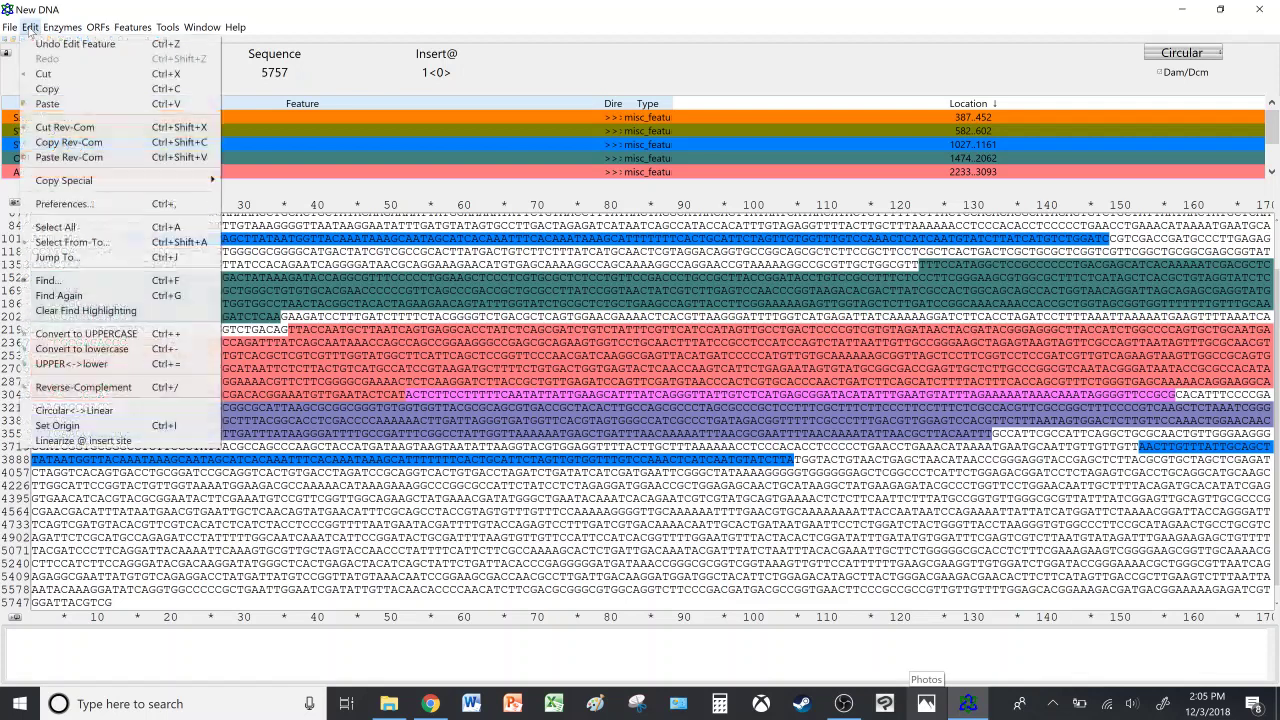
{"action": "left_click", "coordinate": [70, 258]}
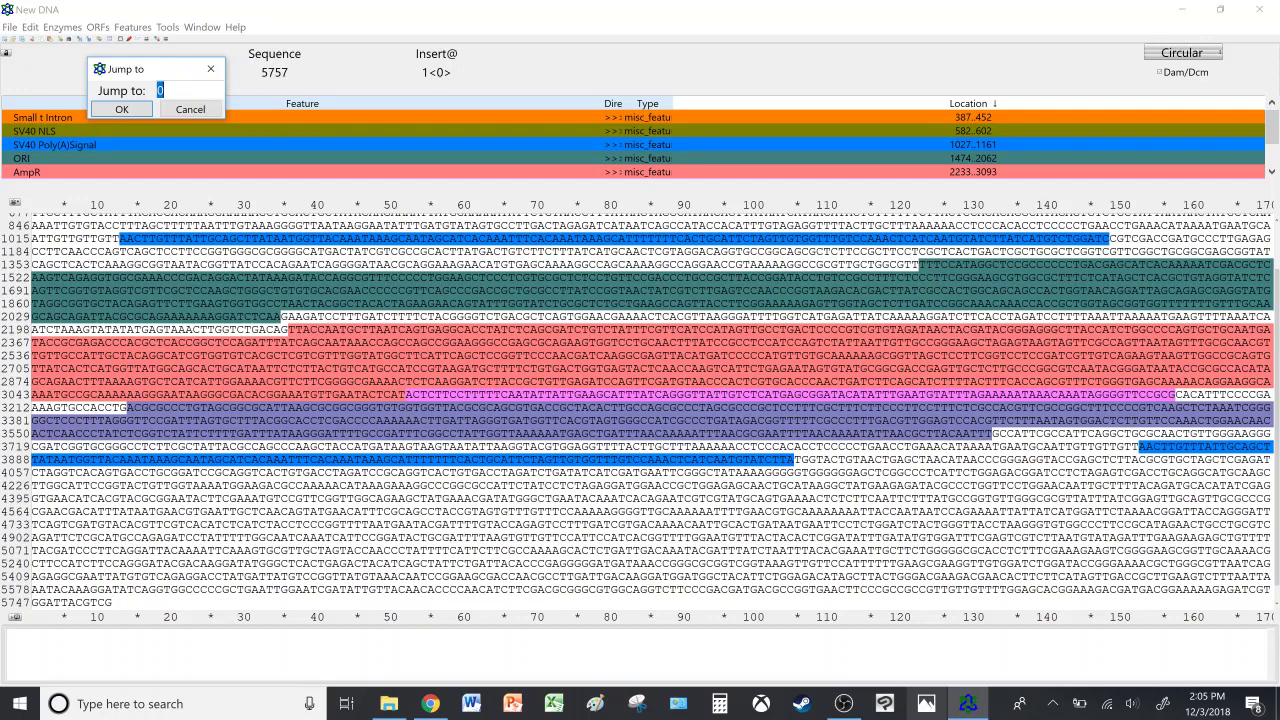
{"action": "type", "text": "4251"}
{"action": "left_click", "coordinate": [115, 110]}
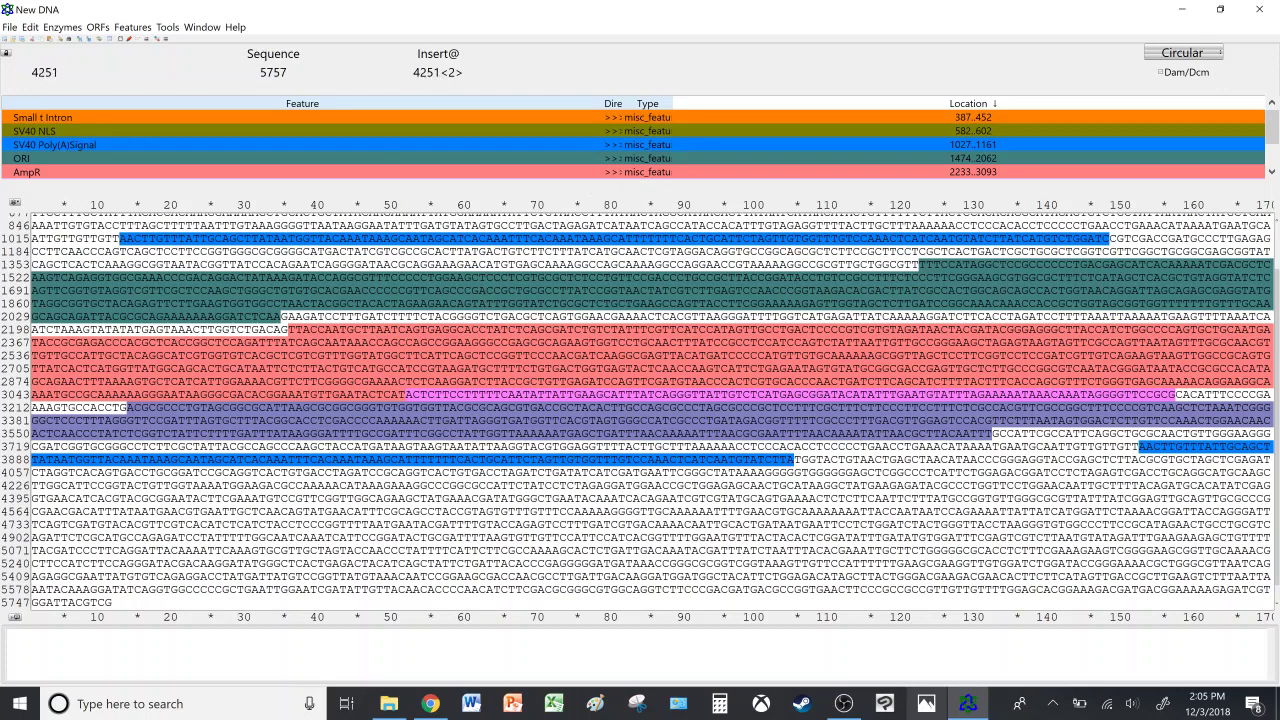
{"action": "left_click_drag", "start_coordinate": [214, 485], "coordinate": [280, 606]}
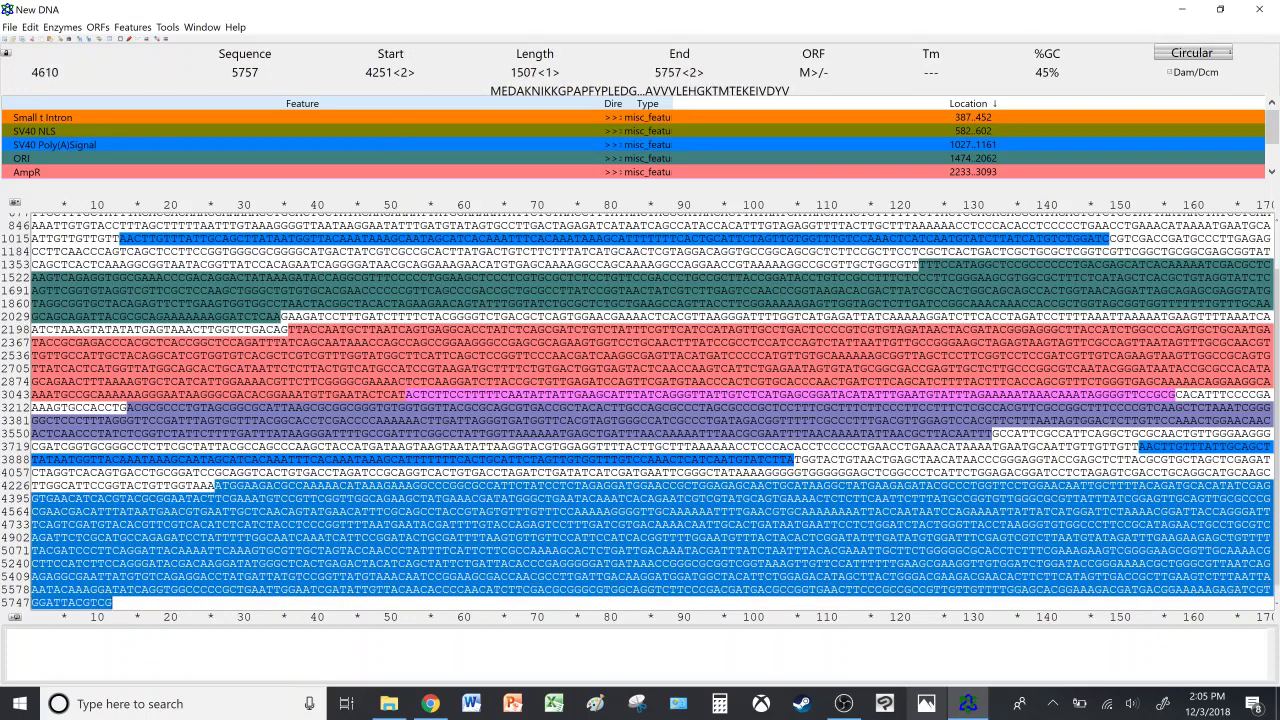
Create a feature named Luciferase on the selected bases with green forward color 0, 185, 92, and deselect the bases.
{"action": "right_click", "coordinate": [377, 515]}
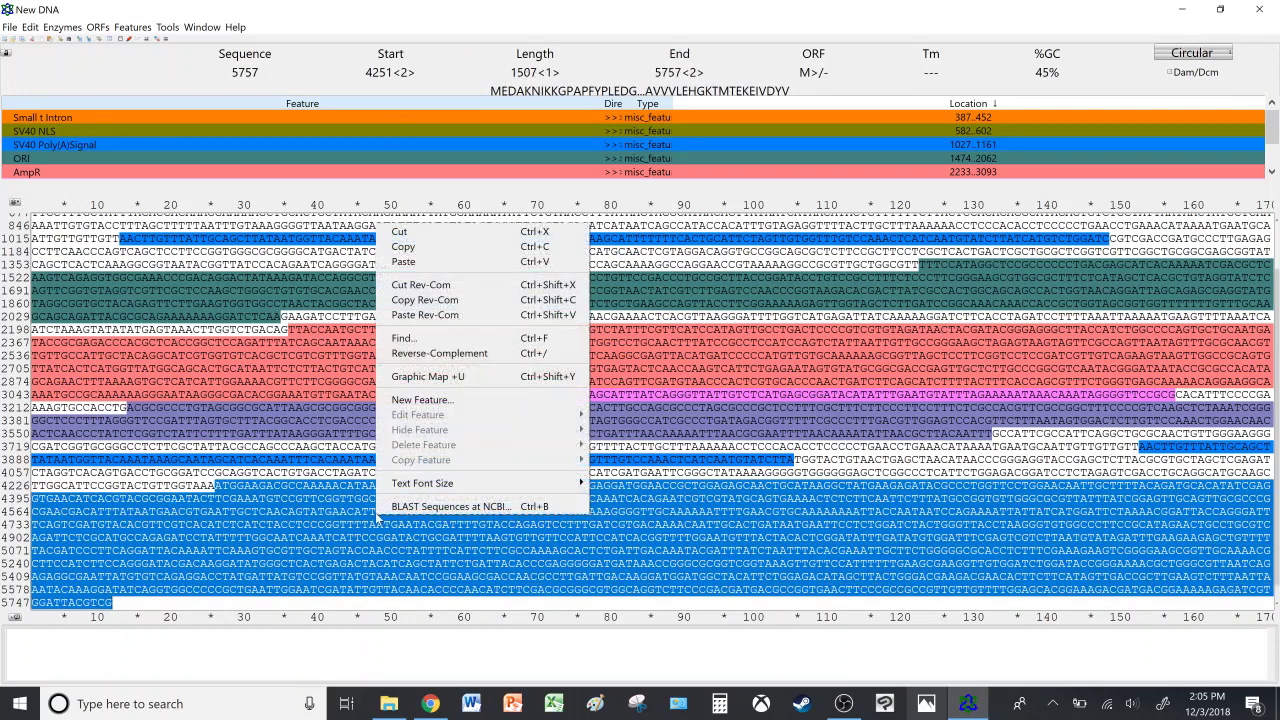
{"action": "left_click", "coordinate": [435, 400]}
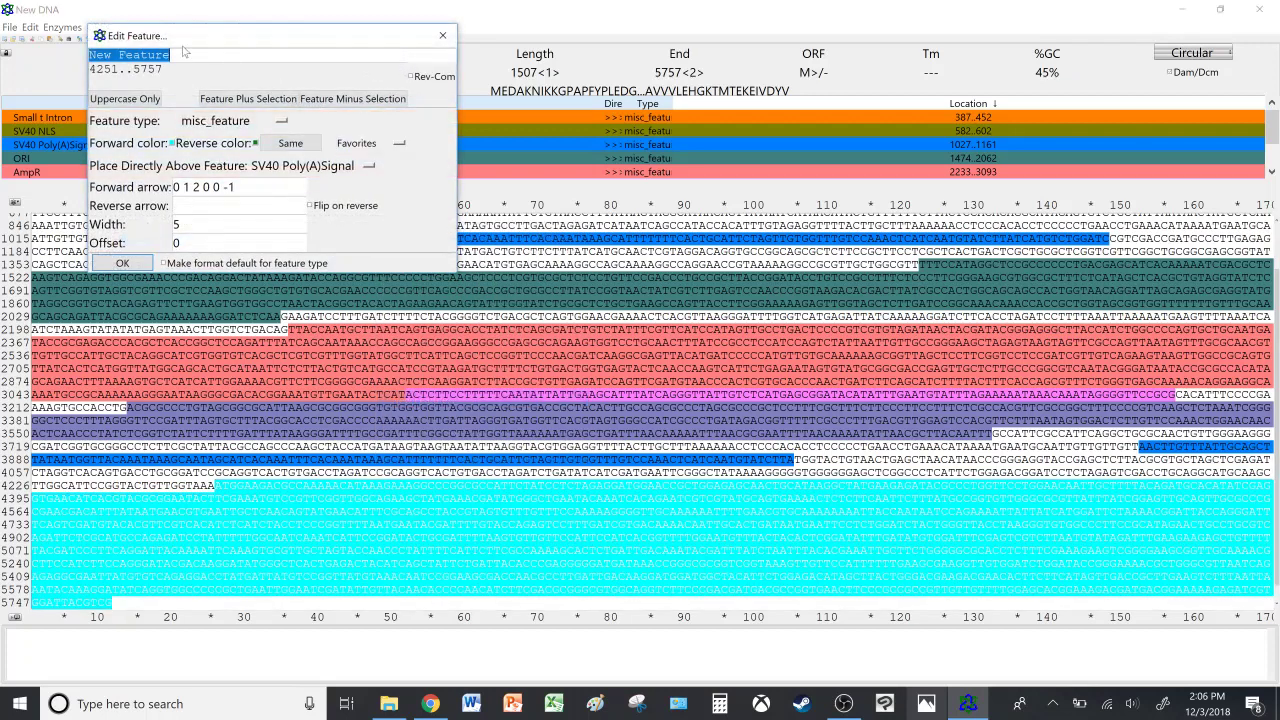
{"action": "type", "text": "Luciferase"}
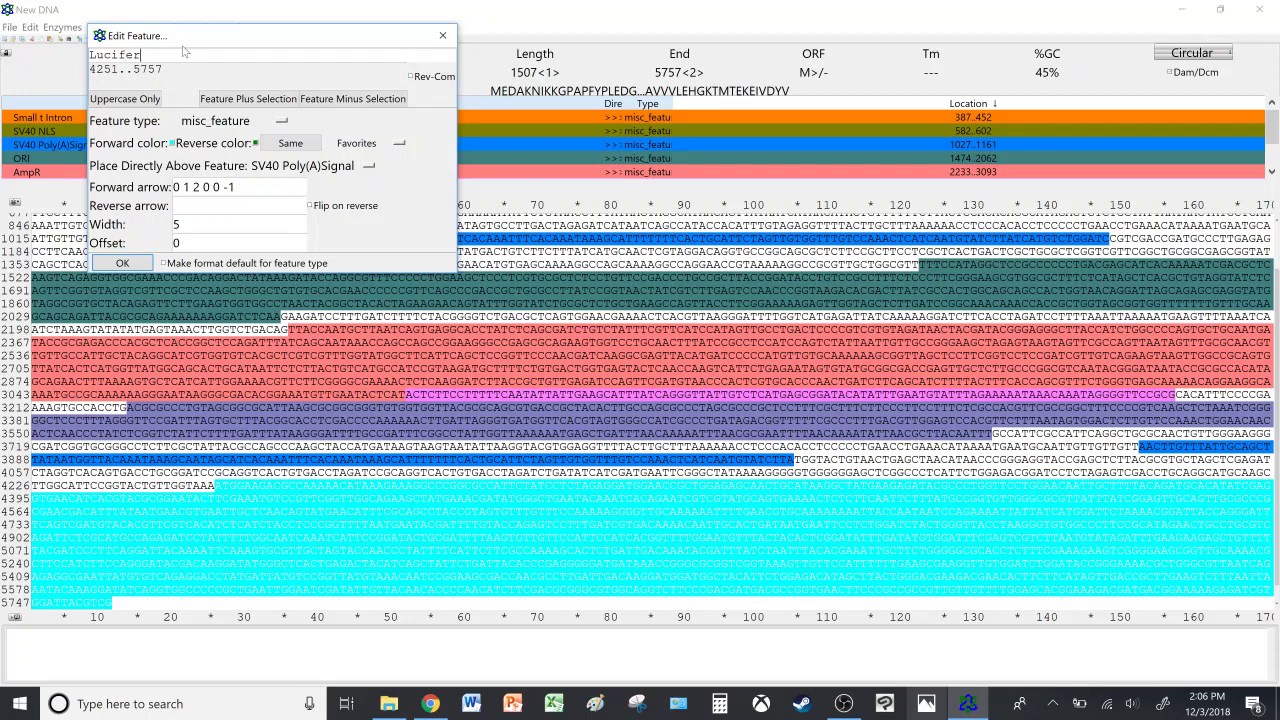
{"action": "left_click", "coordinate": [172, 143]}
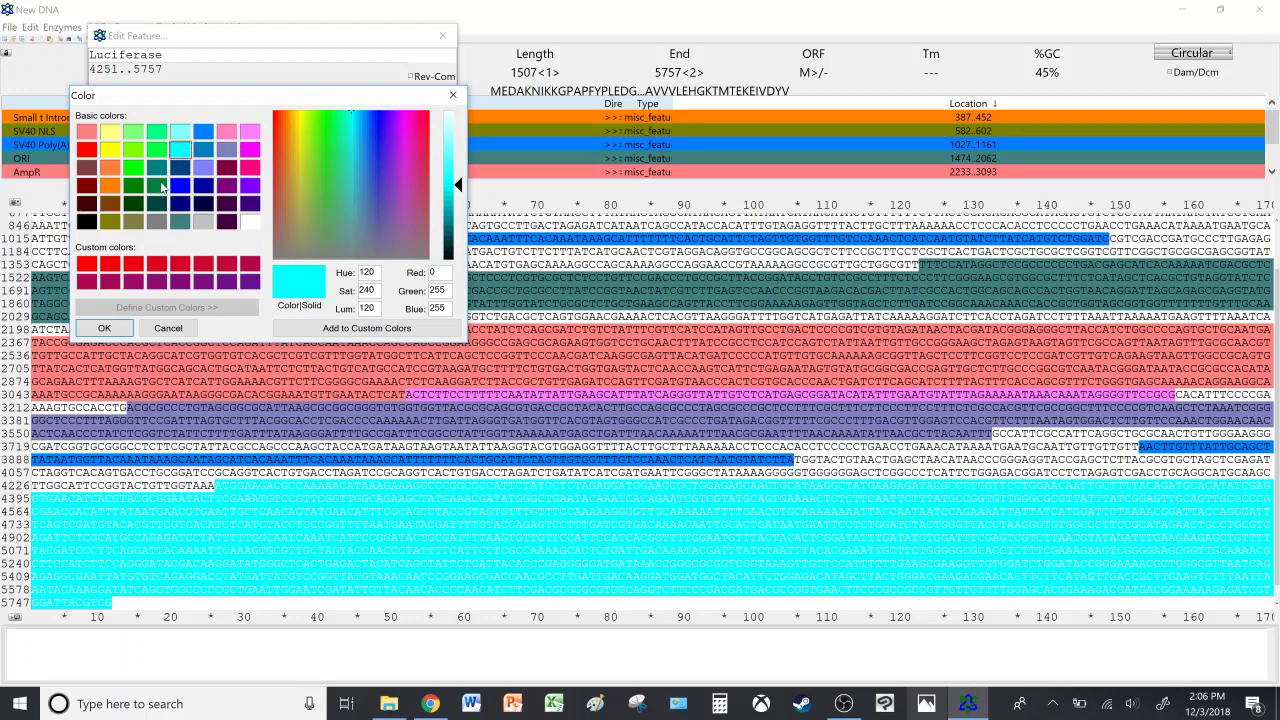
{"action": "left_click", "coordinate": [158, 186]}
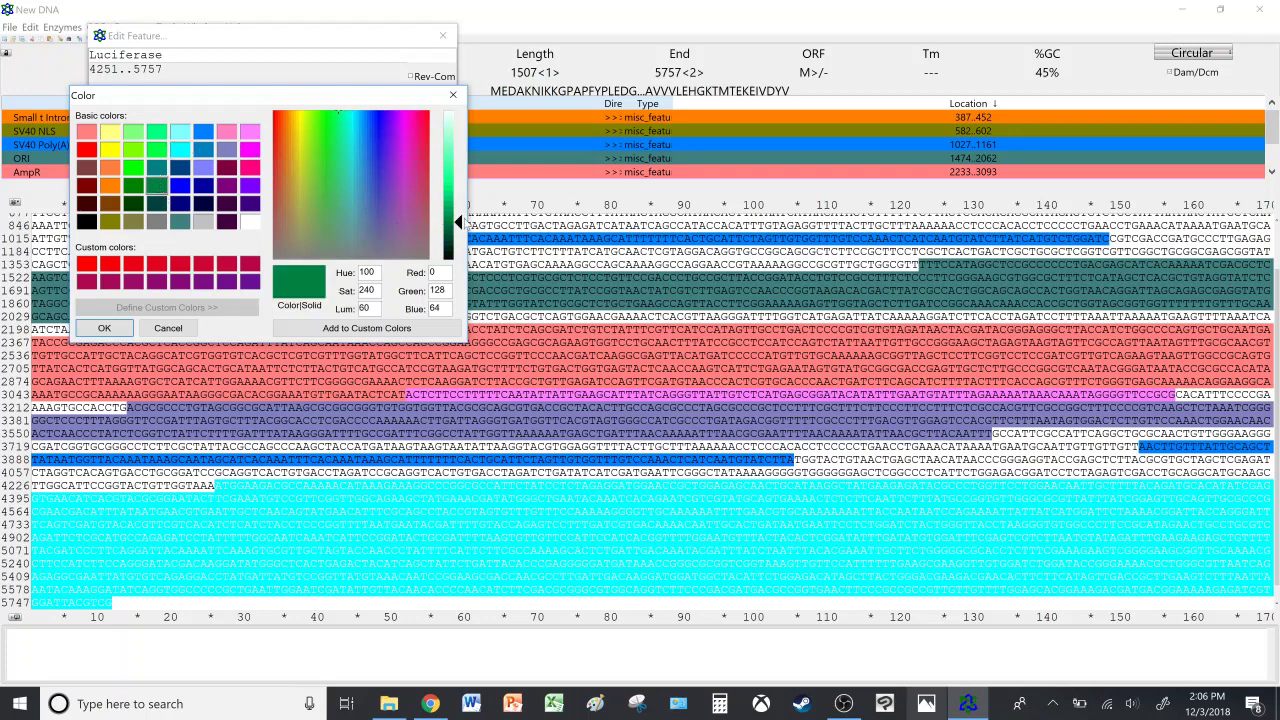
{"action": "left_click_drag", "start_coordinate": [459, 222], "coordinate": [459, 205]}
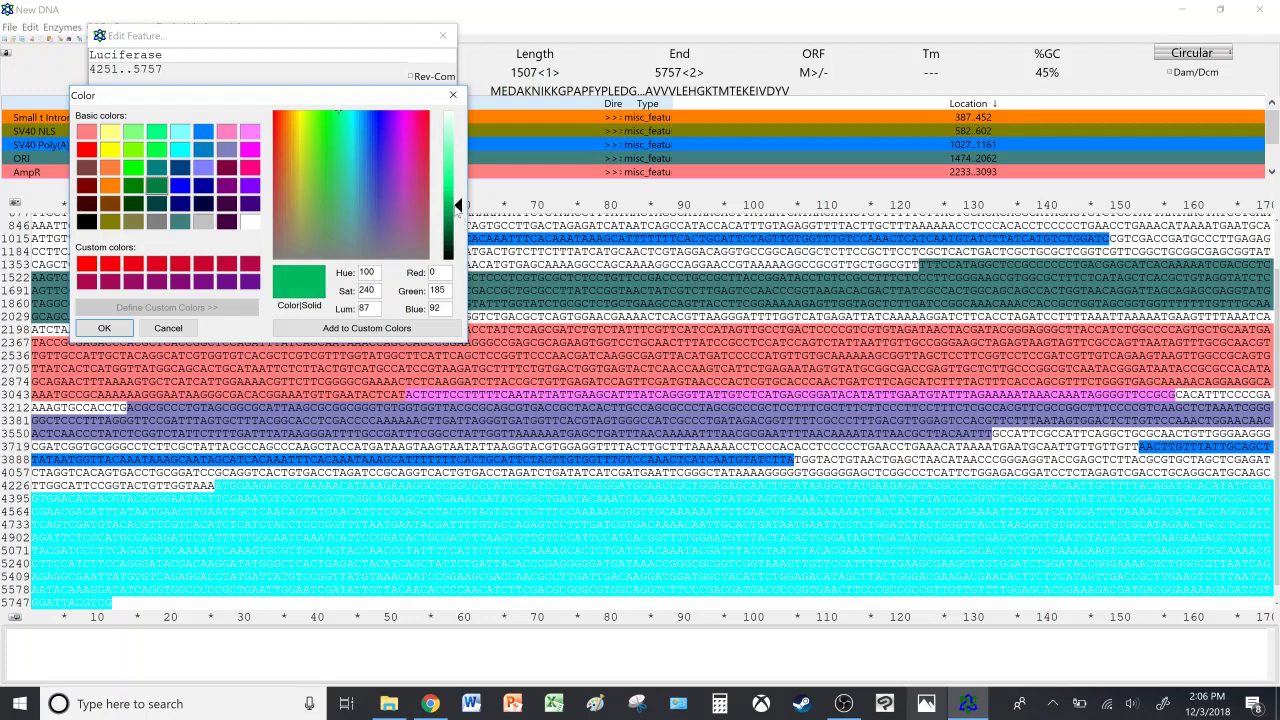
{"action": "left_click", "coordinate": [104, 328]}
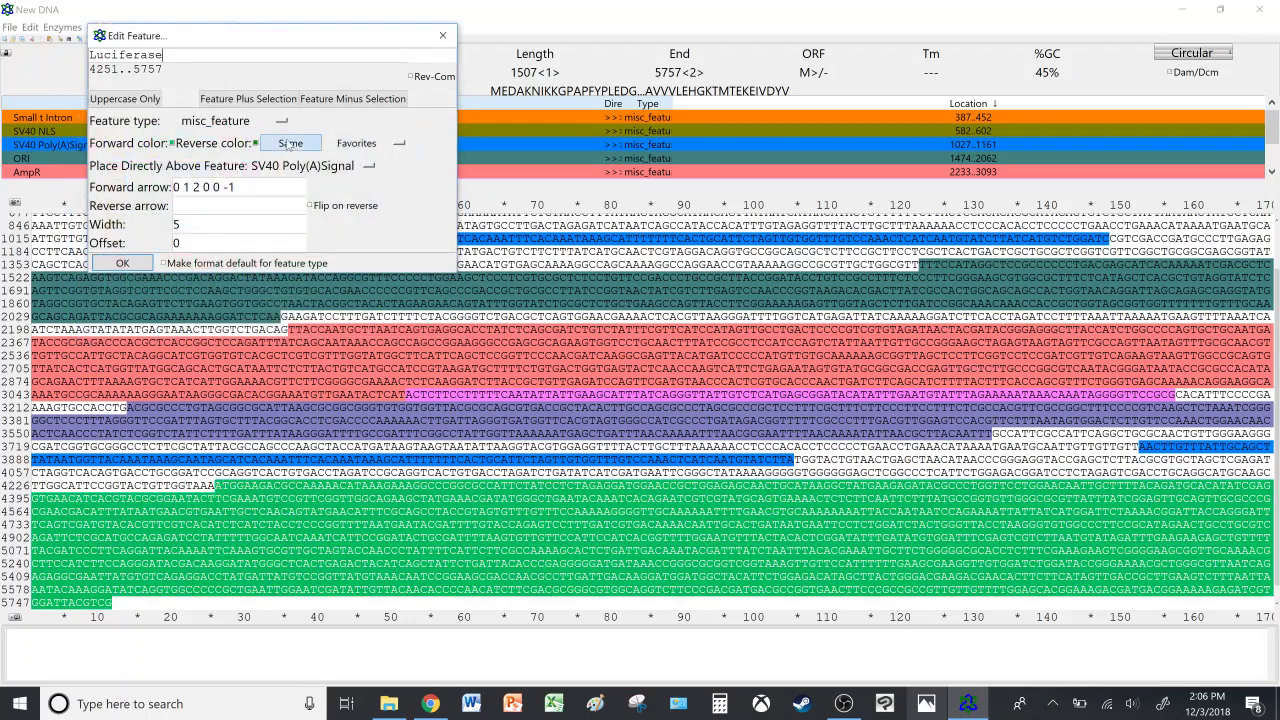
{"action": "left_click", "coordinate": [122, 263]}
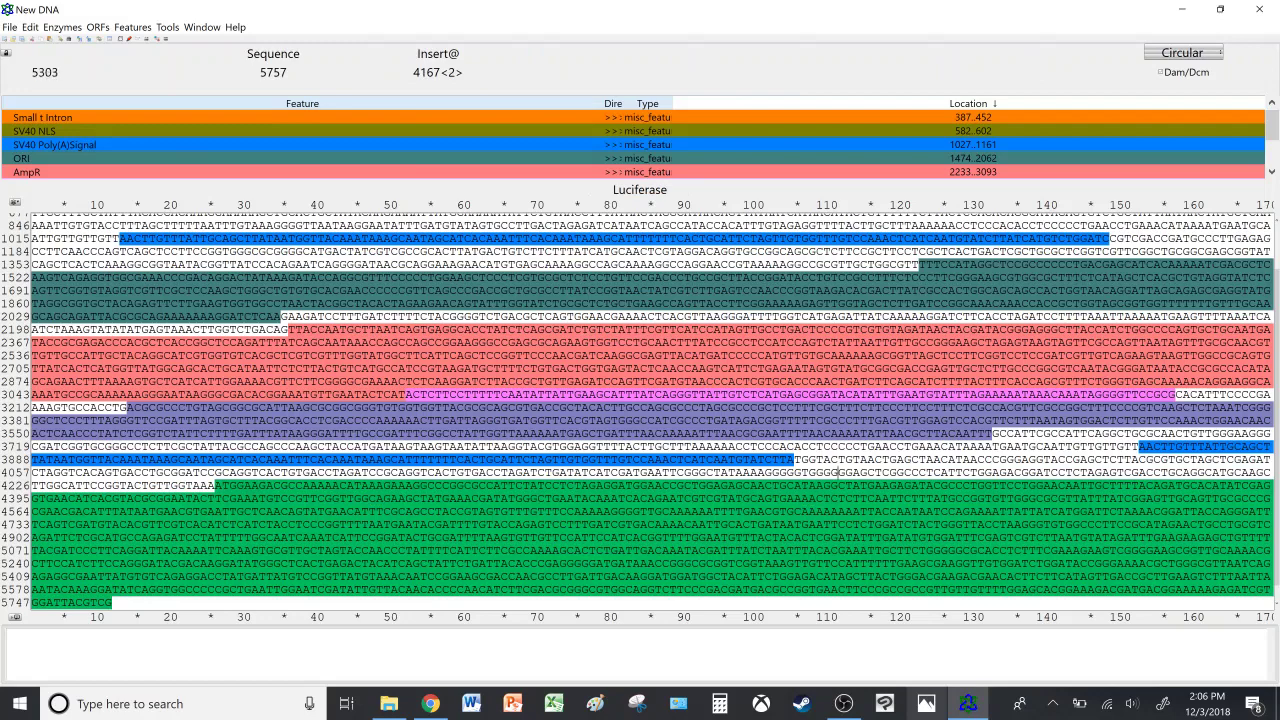
Jump to luciferase's end position, 146, and select bases 1 to 146 at the start of the sequence.
{"action": "scroll", "coordinate": [640, 410], "scroll_direction": "up", "scroll_amount": 2}
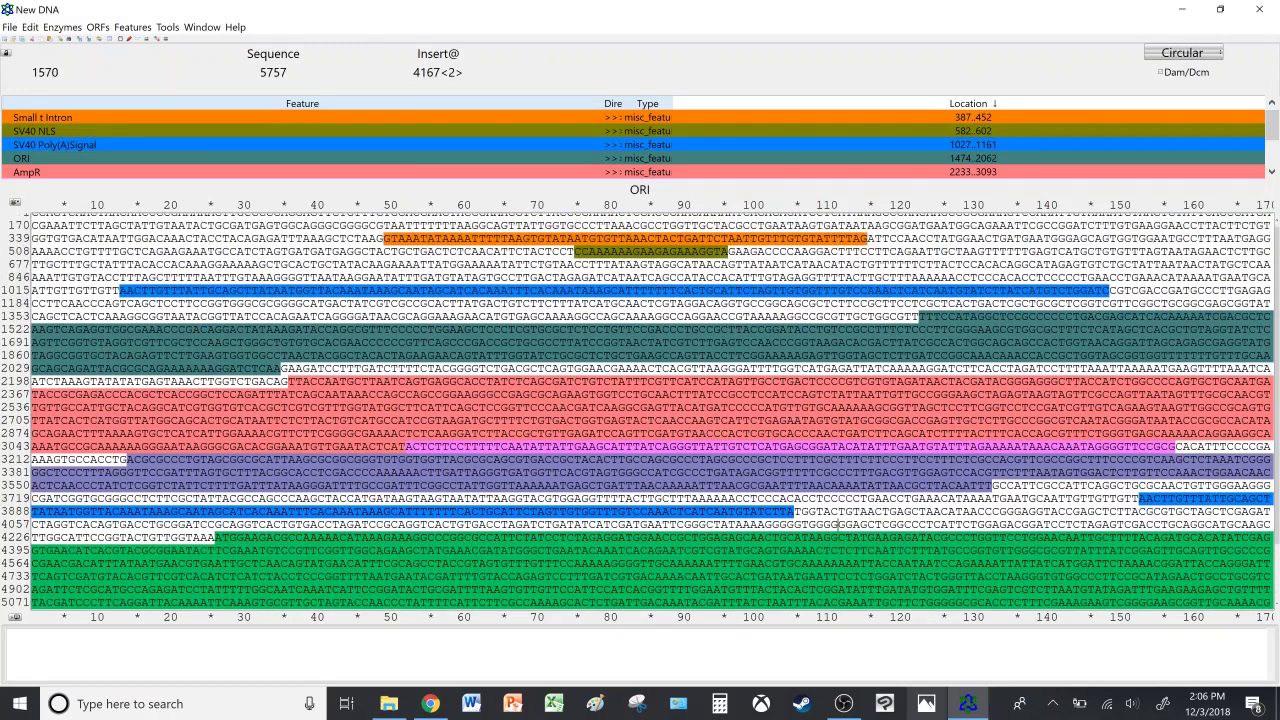
{"action": "left_click", "coordinate": [30, 27]}
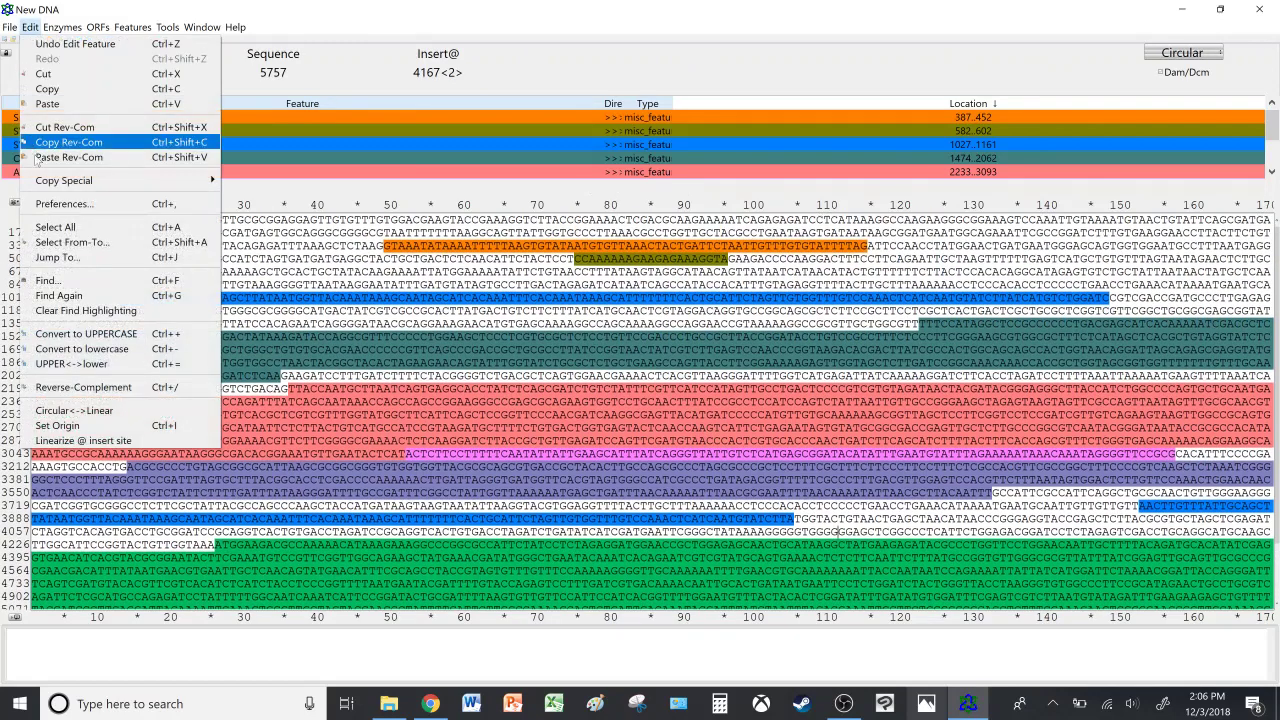
{"action": "left_click", "coordinate": [57, 257]}
{"action": "type", "text": "146"}
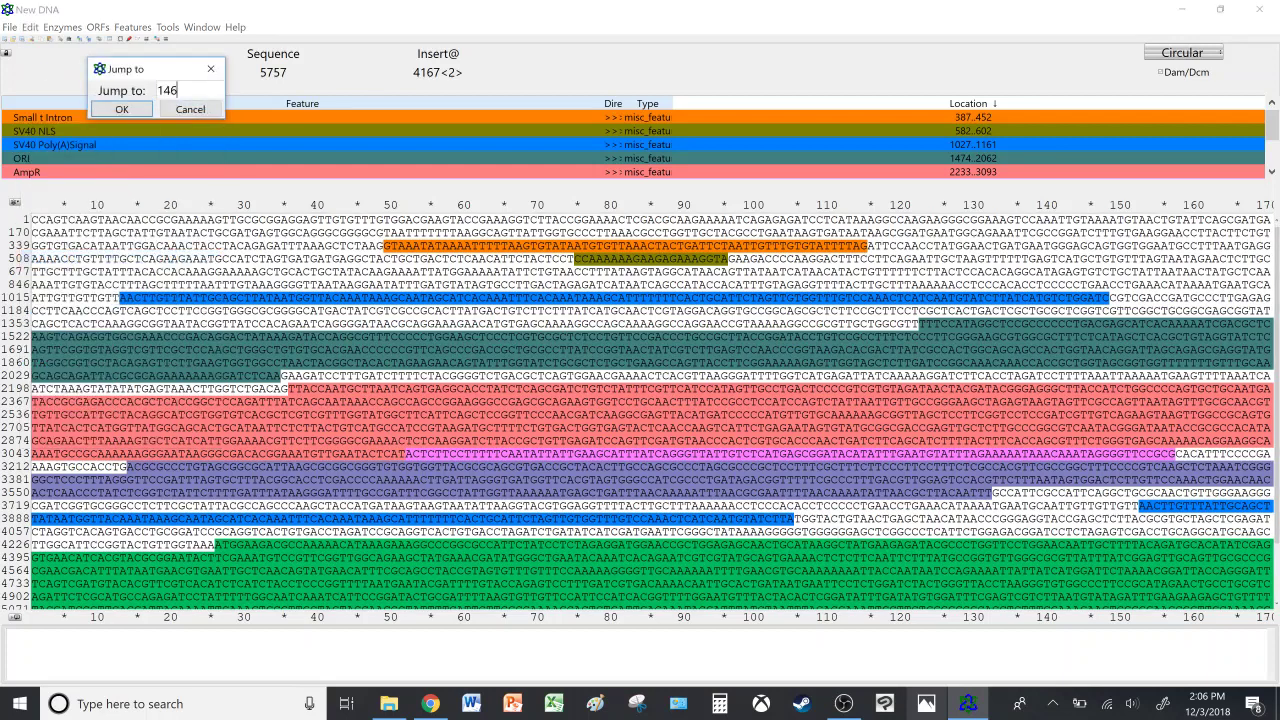
{"action": "left_click", "coordinate": [124, 110]}
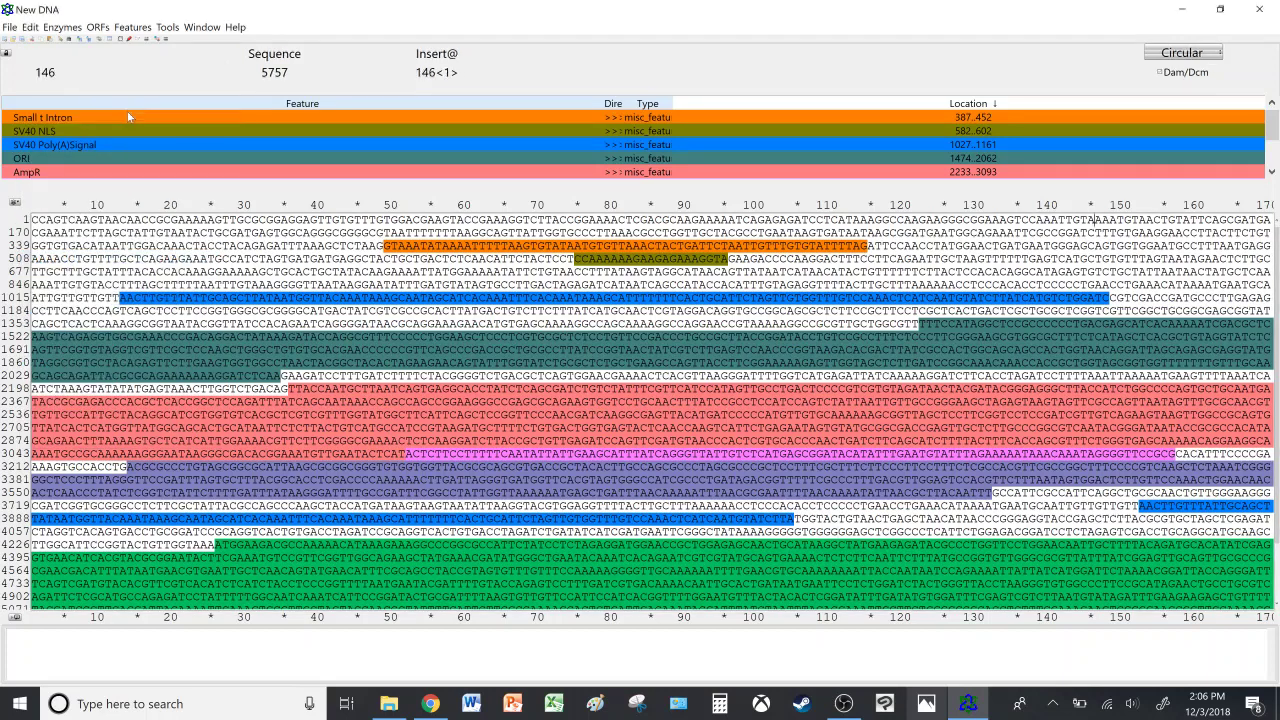
{"action": "left_click", "coordinate": [430, 703]}
{"action": "left_click", "coordinate": [430, 700]}
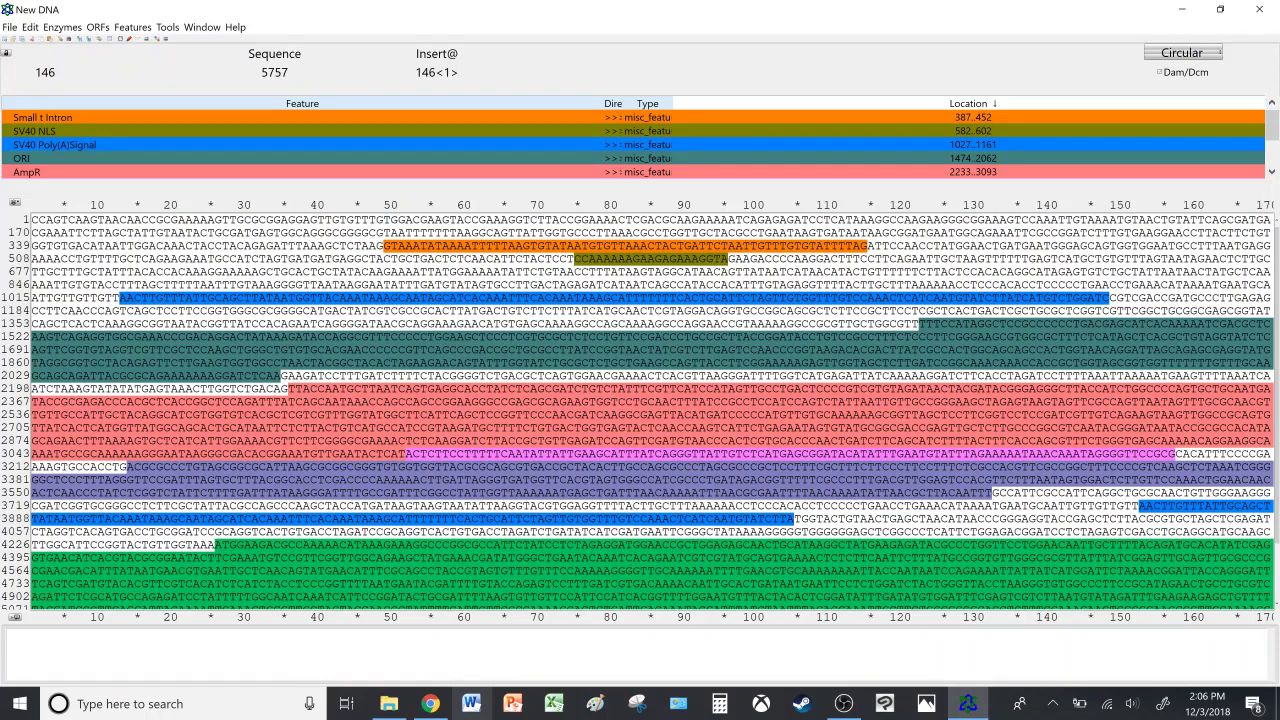
{"action": "left_click_drag", "start_coordinate": [1102, 219], "coordinate": [32, 219]}
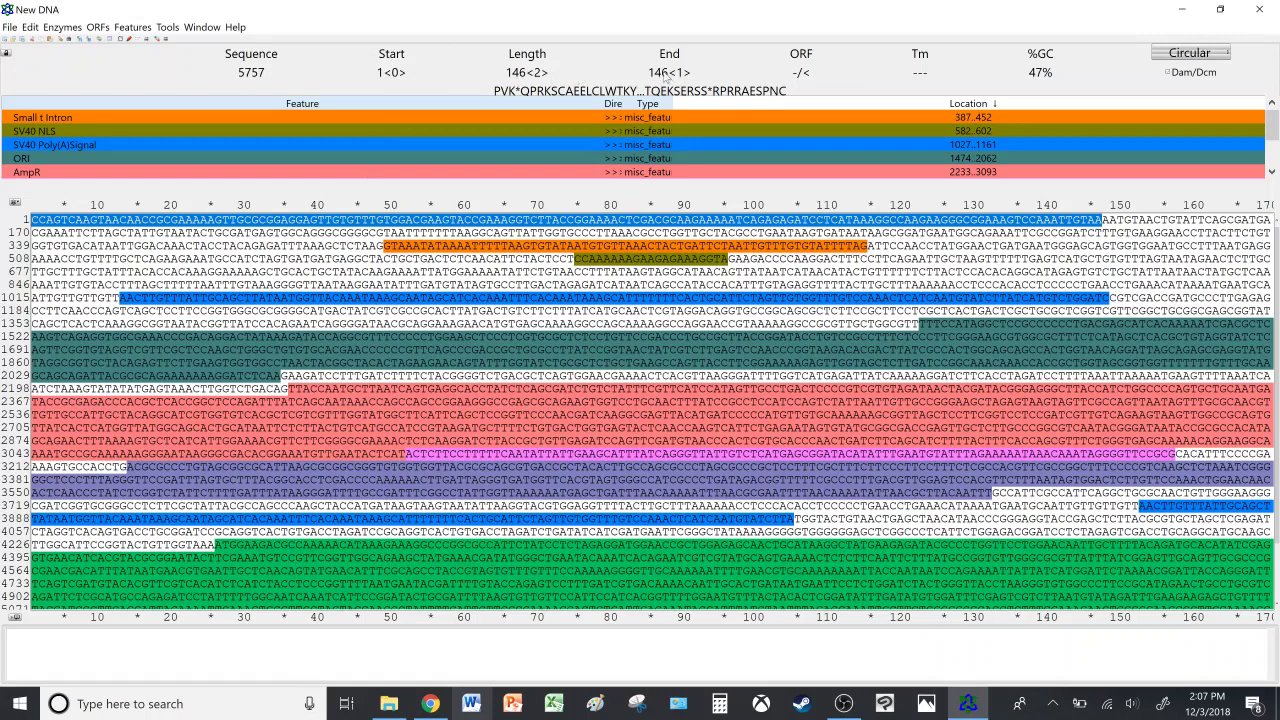
Start a new feature on bases 1 to 146, set its forward color to green 0, 185, 92, and add that green to the custom colors.
{"action": "right_click", "coordinate": [299, 217]}
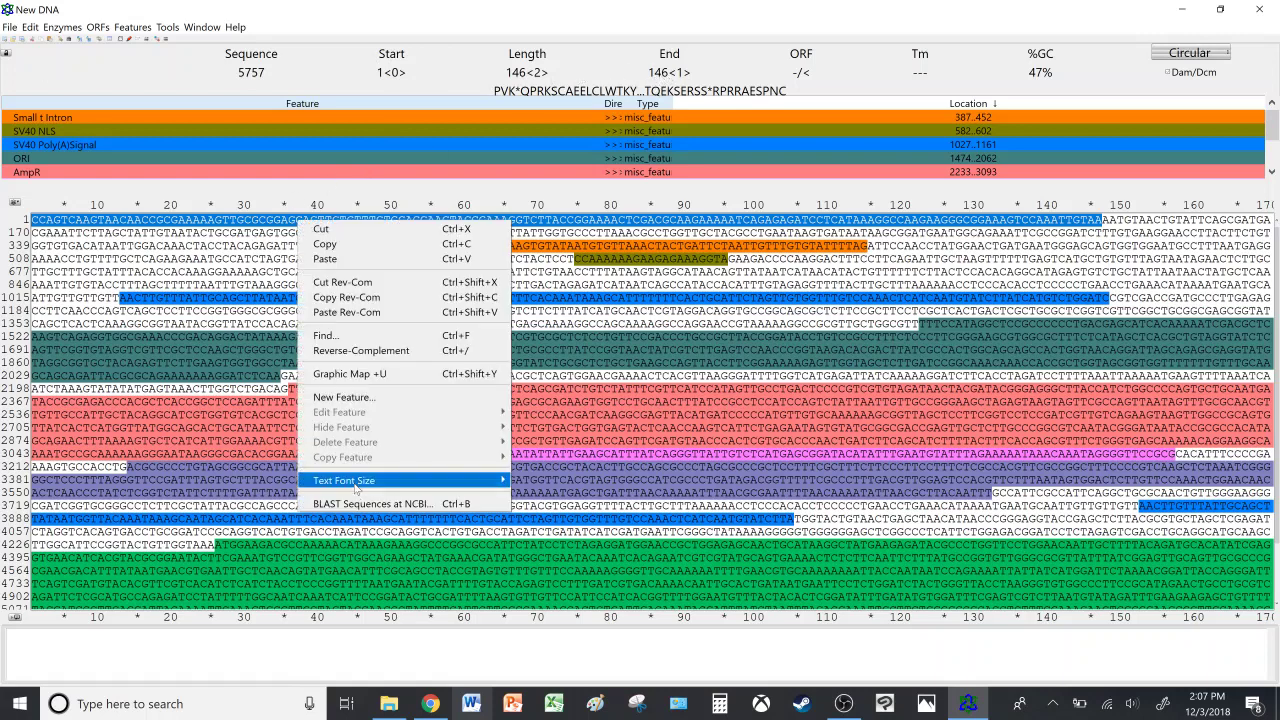
{"action": "mouse_move", "coordinate": [352, 482]}
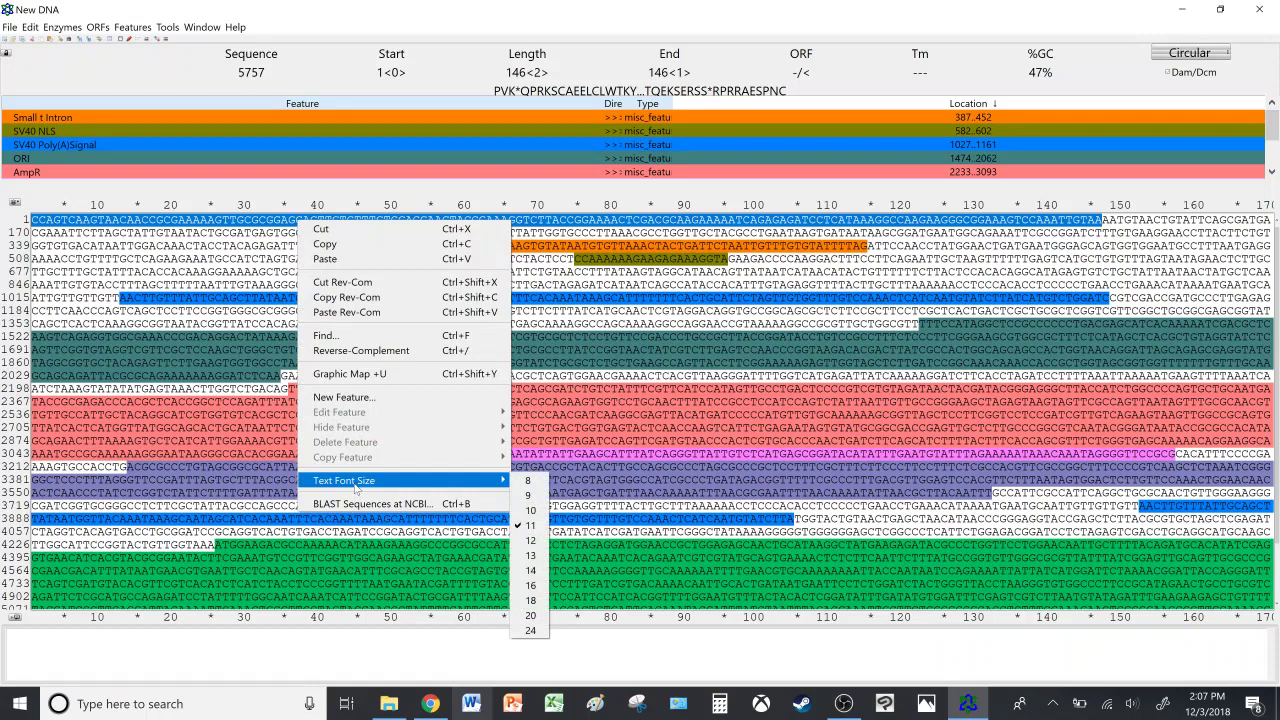
{"action": "left_click", "coordinate": [344, 397]}
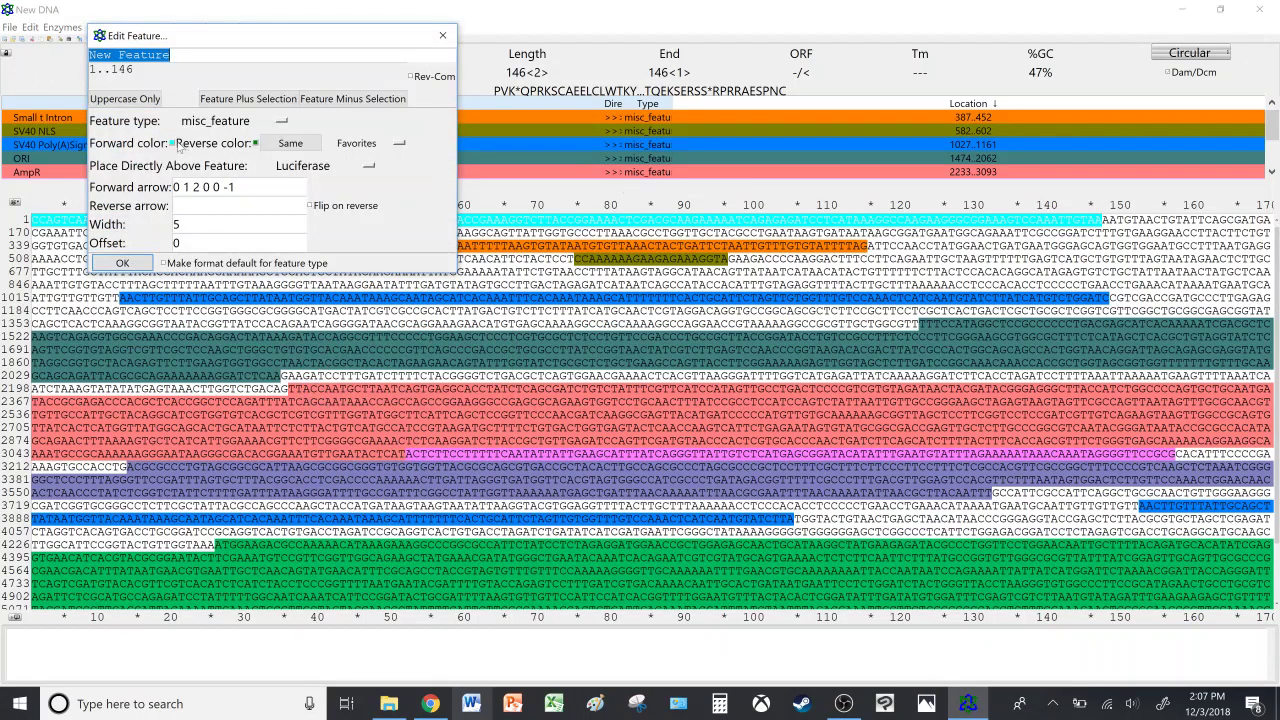
{"action": "left_click", "coordinate": [173, 144]}
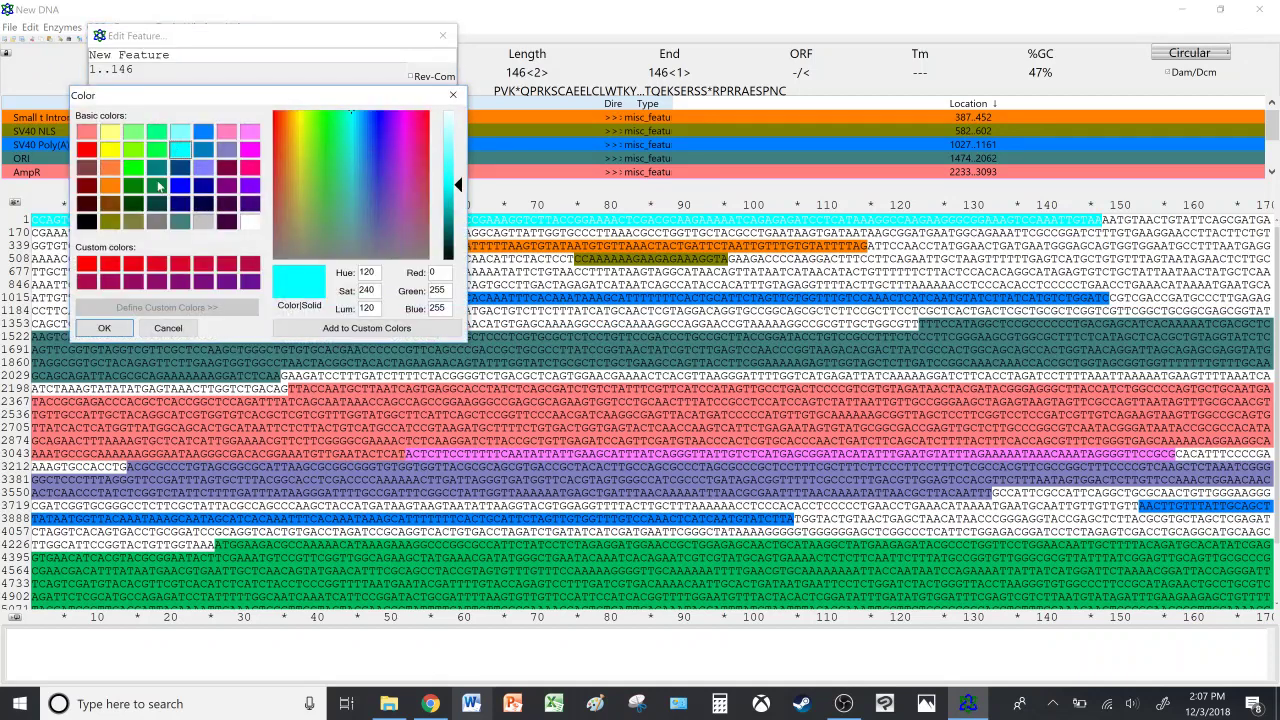
{"action": "left_click", "coordinate": [156, 186]}
{"action": "left_click_drag", "start_coordinate": [458, 222], "coordinate": [458, 204]}
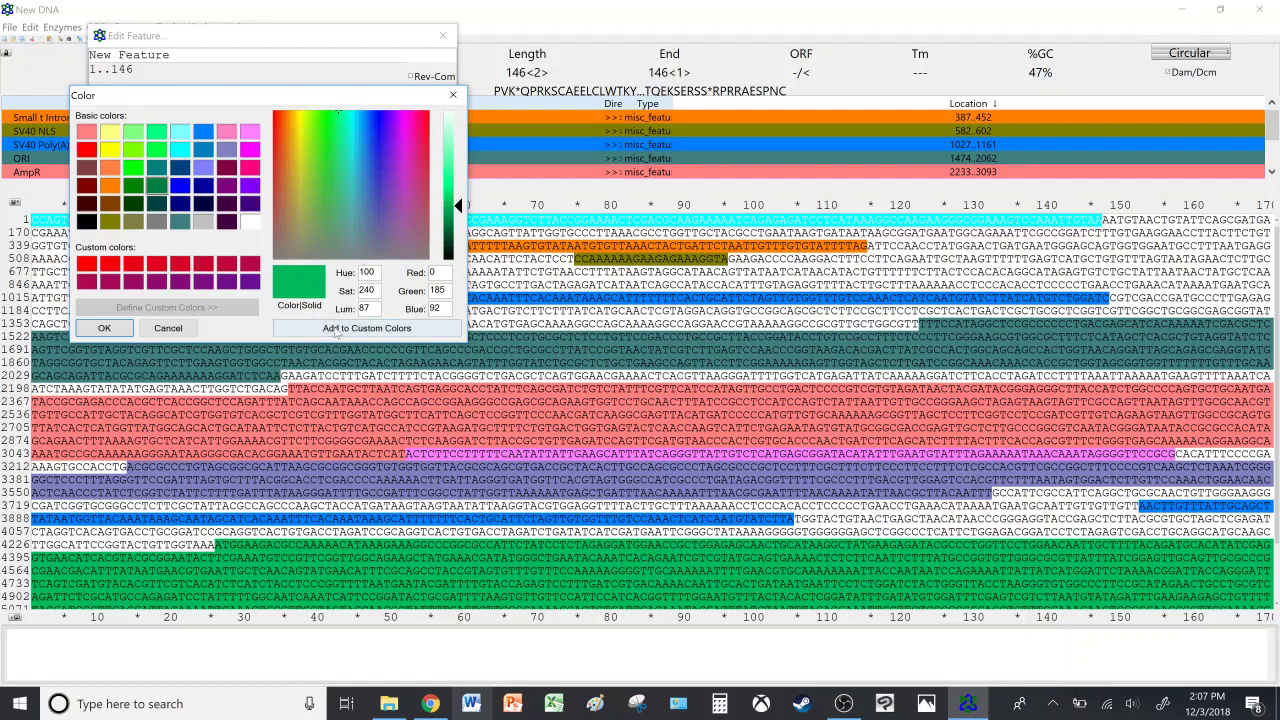
{"action": "left_click", "coordinate": [366, 328]}
{"action": "left_click", "coordinate": [104, 329]}
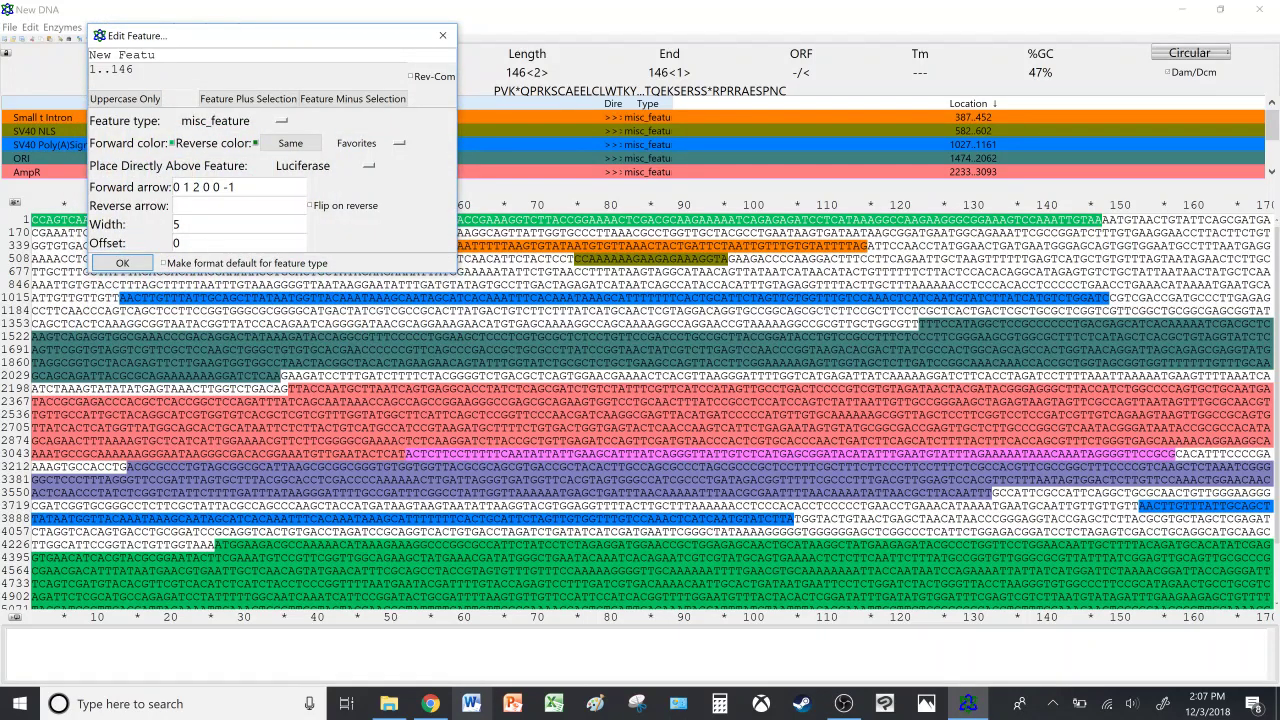
Replace the new feature's default name with Luciferase and create the feature.
{"action": "key", "text": "BackSpace"}
{"action": "key", "text": "BackSpace"}
{"action": "key", "text": "BackSpace"}
{"action": "key", "text": "BackSpace"}
{"action": "key", "text": "BackSpace"}
{"action": "key", "text": "BackSpace"}
{"action": "key", "text": "BackSpace"}
{"action": "key", "text": "BackSpace"}
{"action": "key", "text": "BackSpace"}
{"action": "type", "text": "Luciferase"}
{"action": "left_click", "coordinate": [122, 262]}
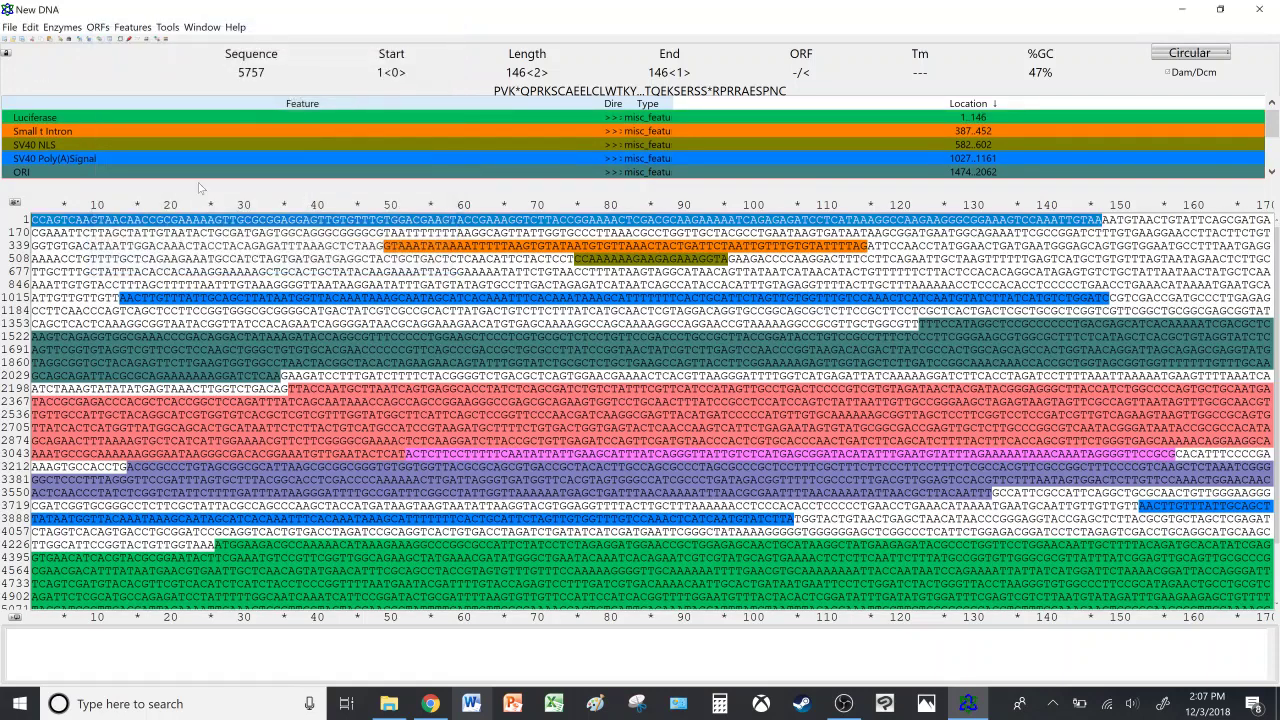
Review the feature list, deselect the bases, and look over the colored features along the sequence.
{"action": "scroll", "coordinate": [269, 152], "scroll_direction": "down", "scroll_amount": 3}
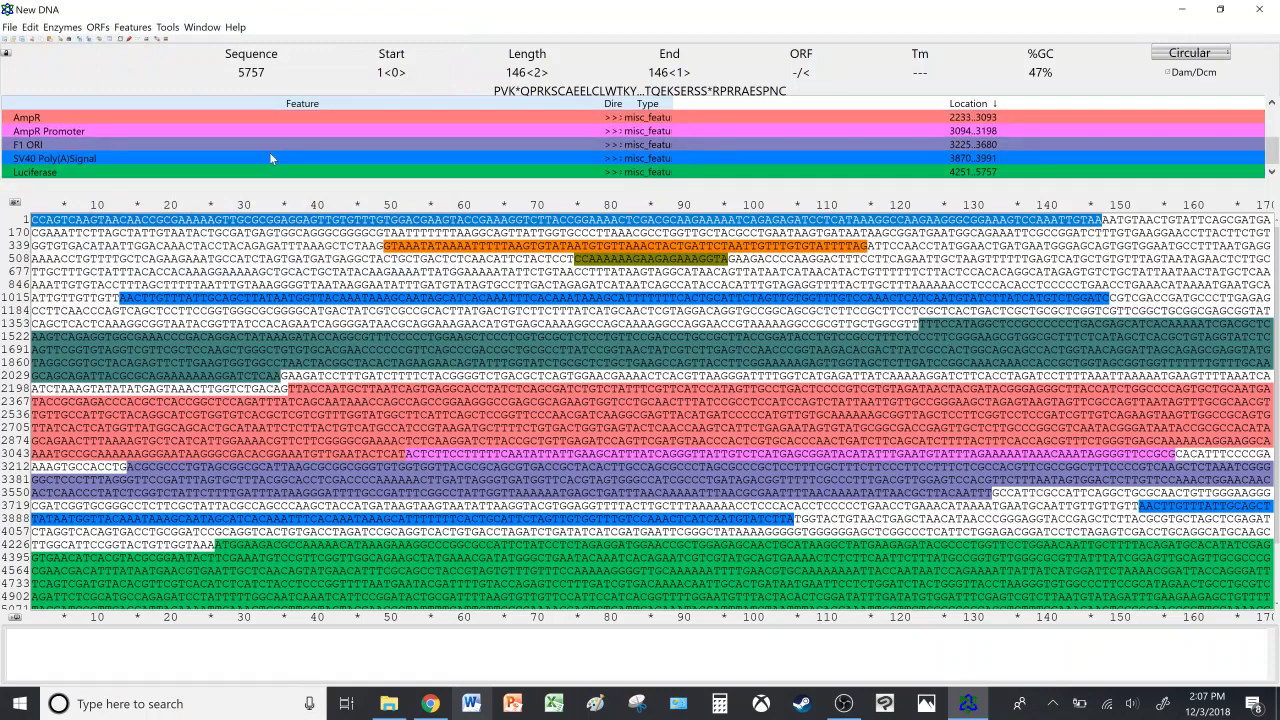
{"action": "scroll", "coordinate": [269, 152], "scroll_direction": "up", "scroll_amount": 3}
{"action": "left_click", "coordinate": [302, 285]}
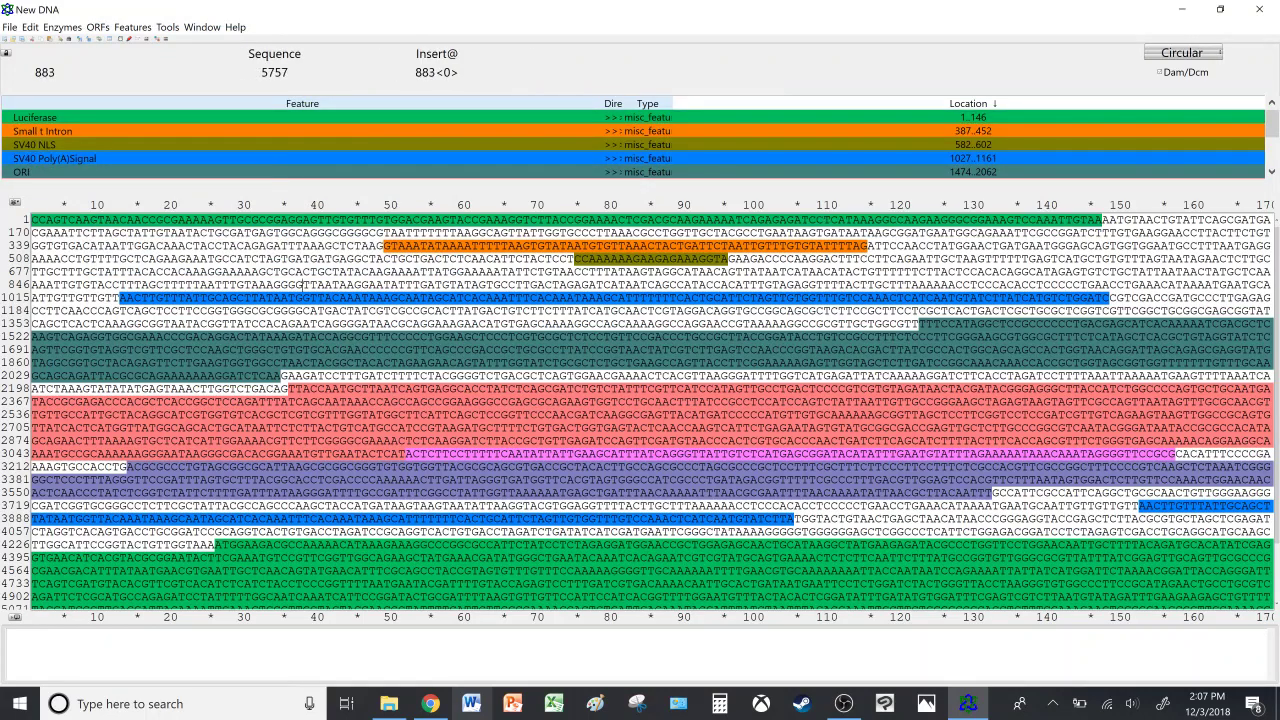
{"action": "scroll", "coordinate": [640, 410], "scroll_direction": "down", "scroll_amount": 3}
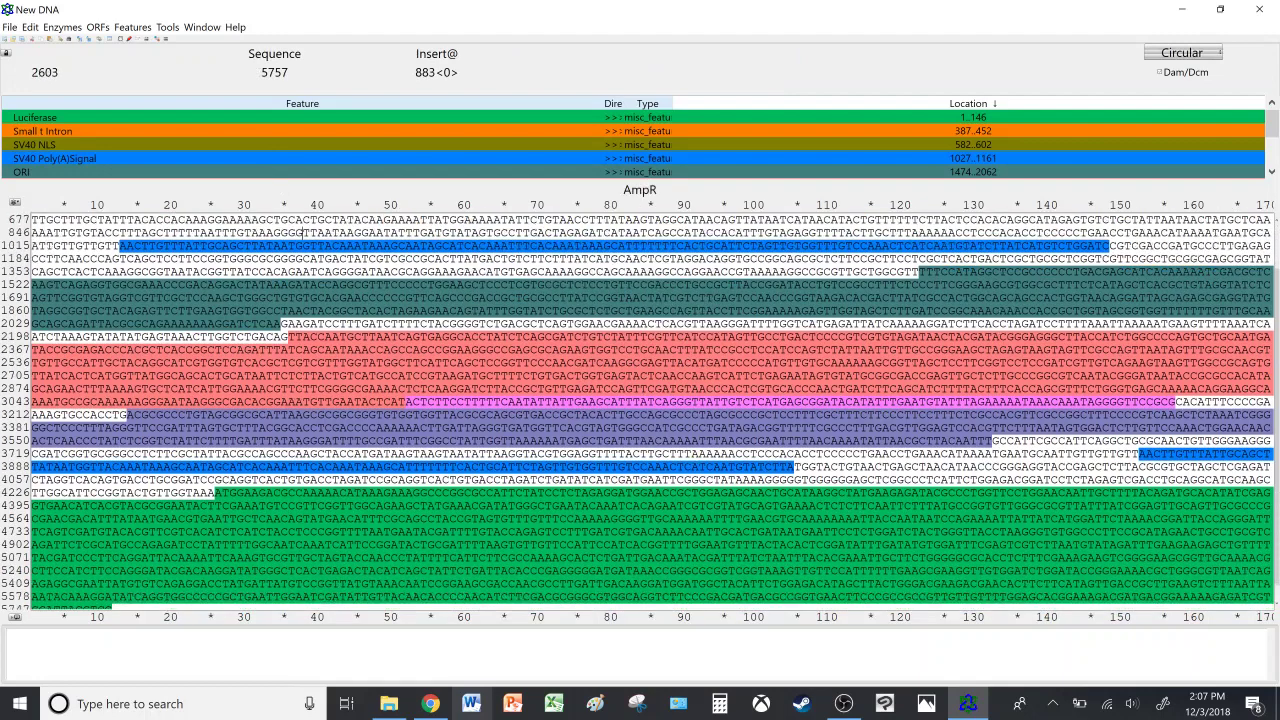
{"action": "scroll", "coordinate": [640, 410], "scroll_direction": "up", "scroll_amount": 2}
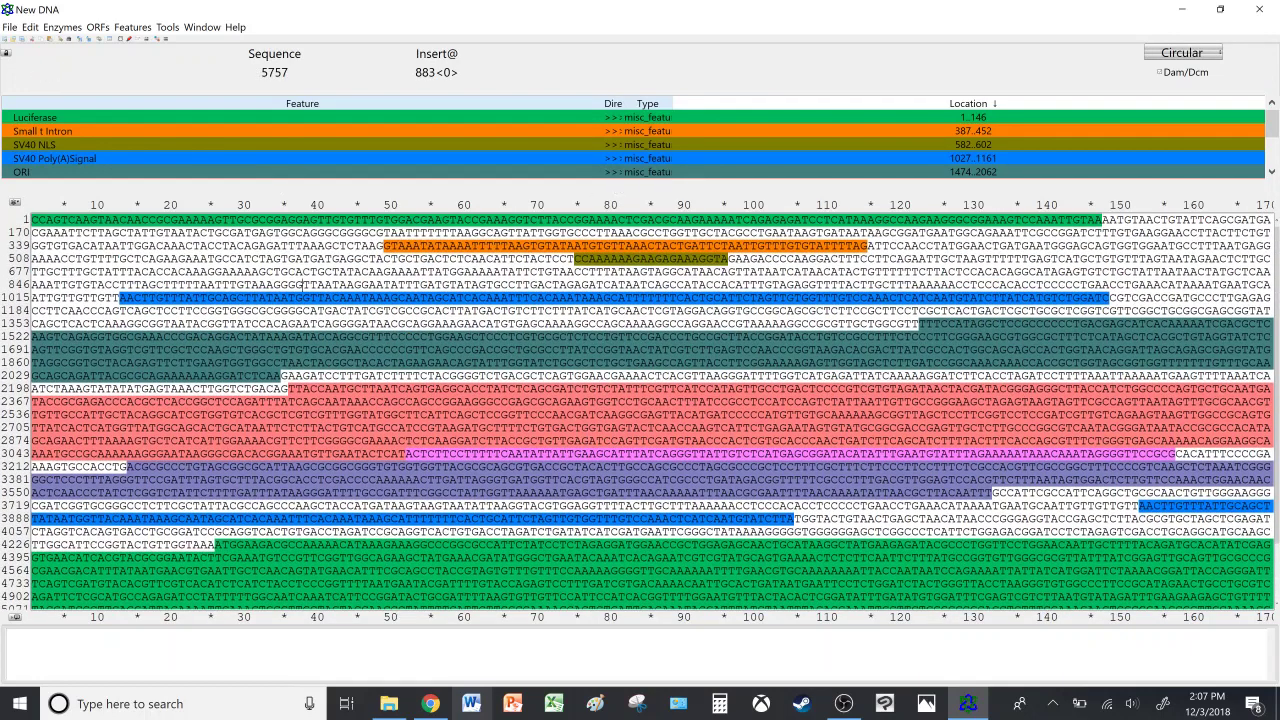
Switch to Chrome and copy the ERE sequence GGTCA CAG TGACC from the depositor comments on Addgene's 3X ERE TATA luc page.
{"action": "left_click", "coordinate": [430, 704]}
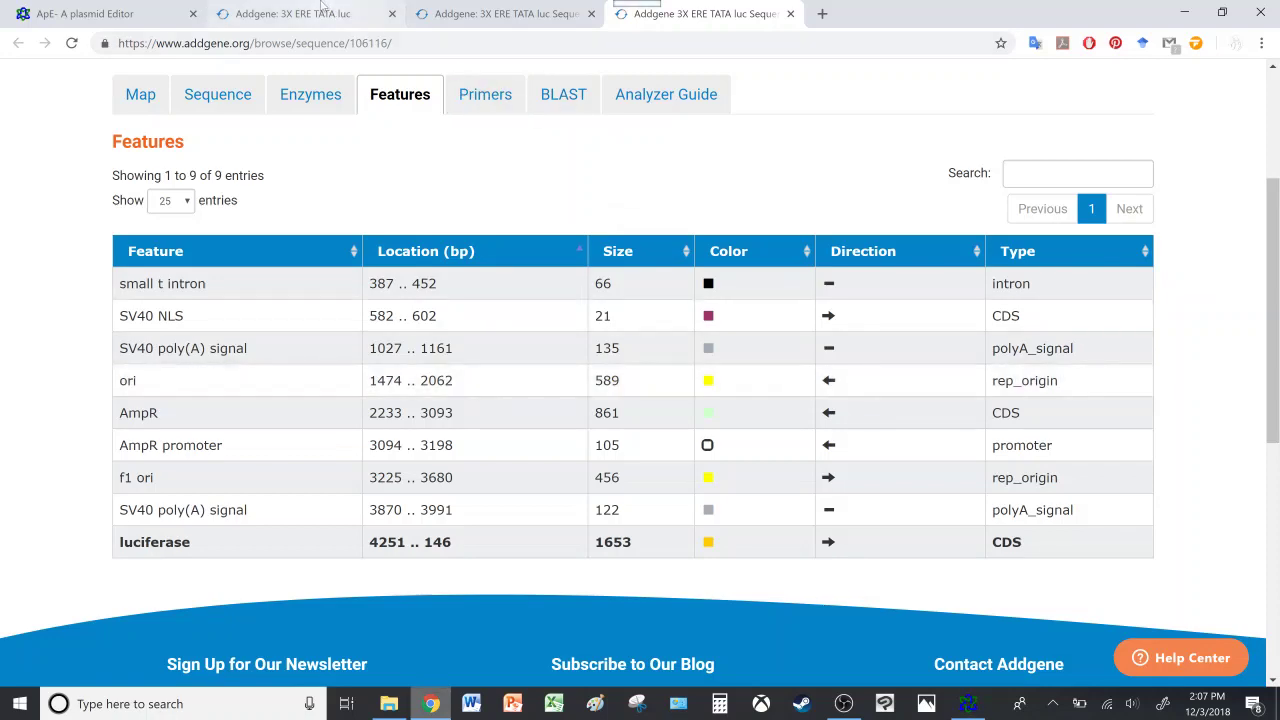
{"action": "left_click", "coordinate": [362, 16]}
{"action": "scroll", "coordinate": [692, 520], "scroll_direction": "down", "scroll_amount": 6}
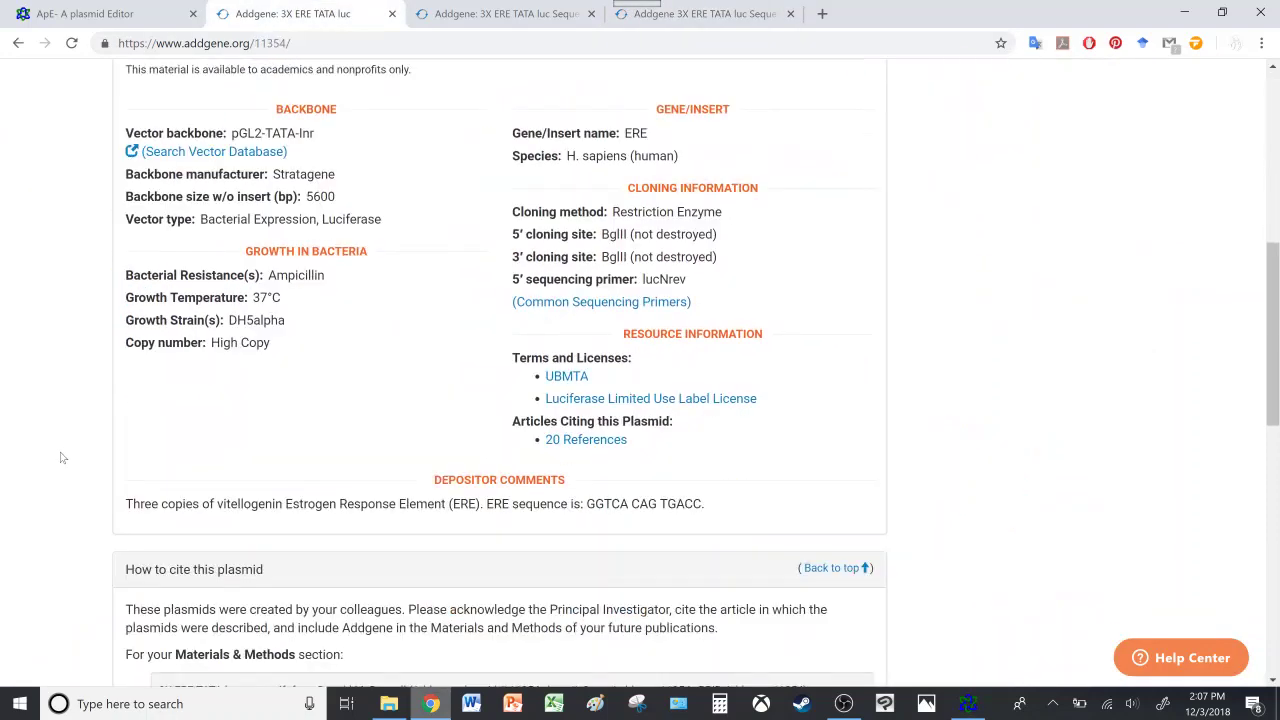
{"action": "left_click_drag", "start_coordinate": [702, 504], "coordinate": [586, 504]}
{"action": "key", "text": "ctrl+c"}
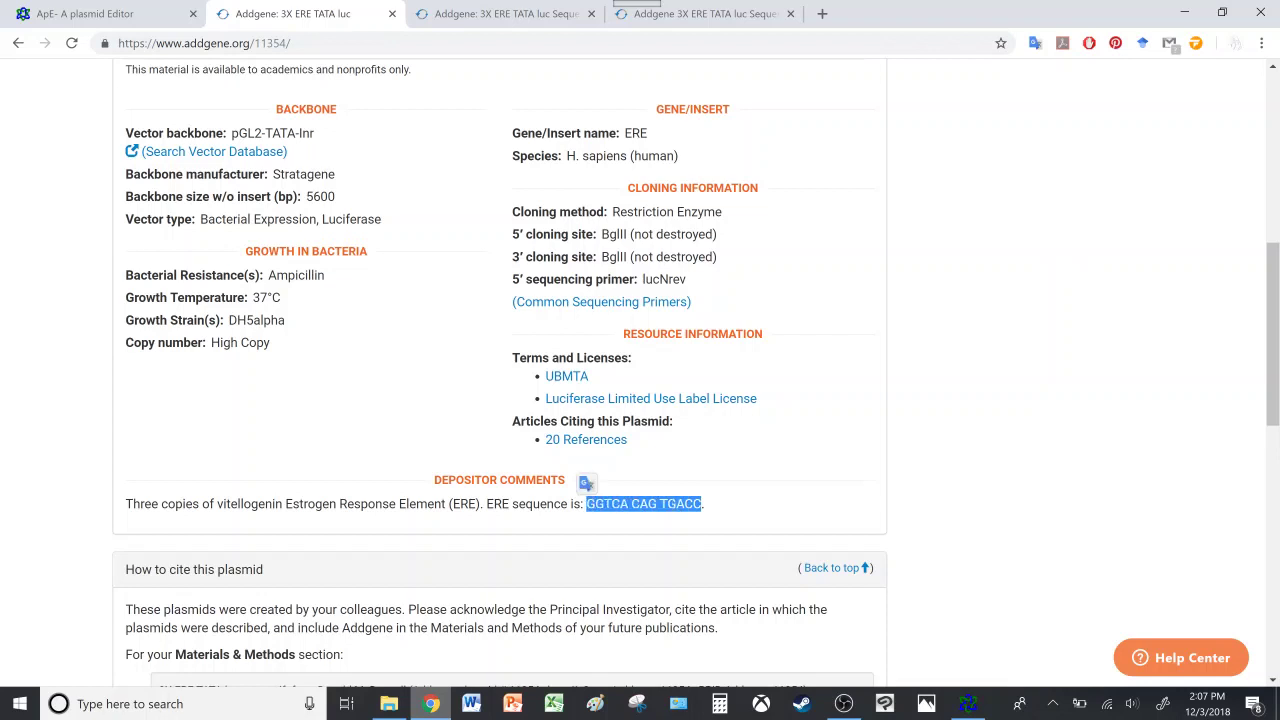
Switch to ApE and enter the copied ERE sequence without spaces, GGTCACAGTGACC, as the text to find in the DNA.
{"action": "left_click", "coordinate": [968, 703]}
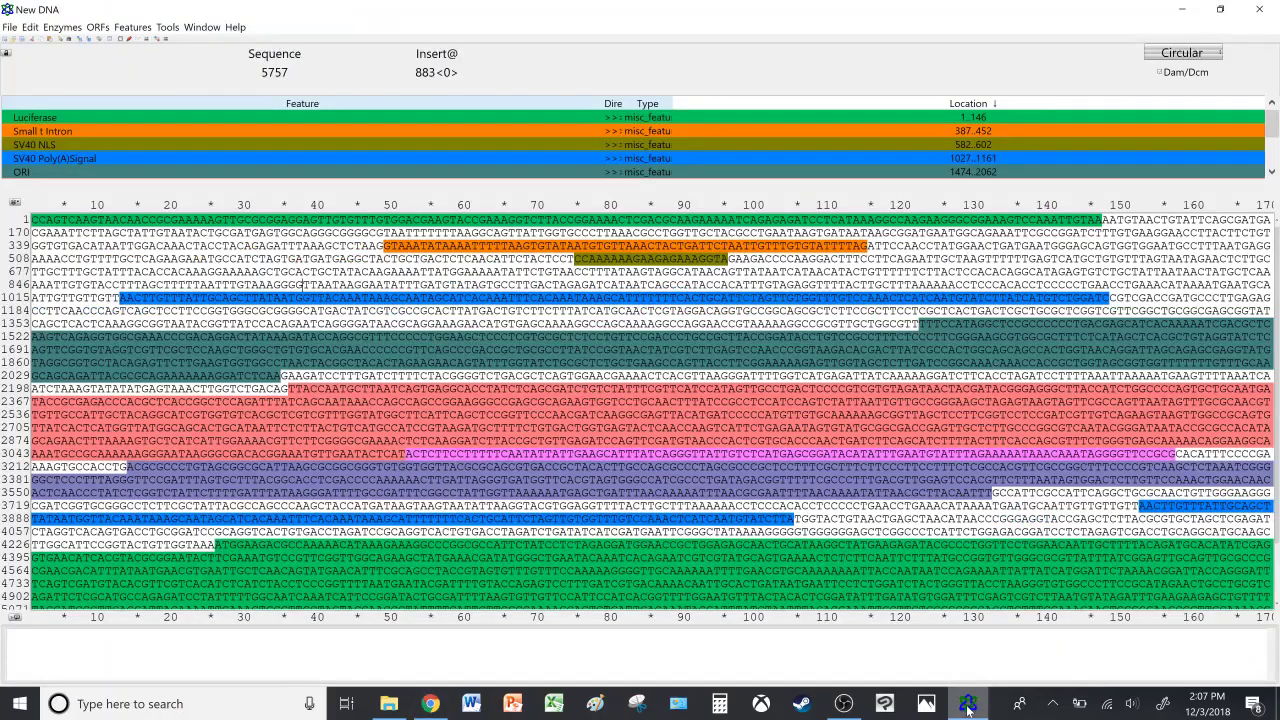
{"action": "left_click", "coordinate": [31, 27]}
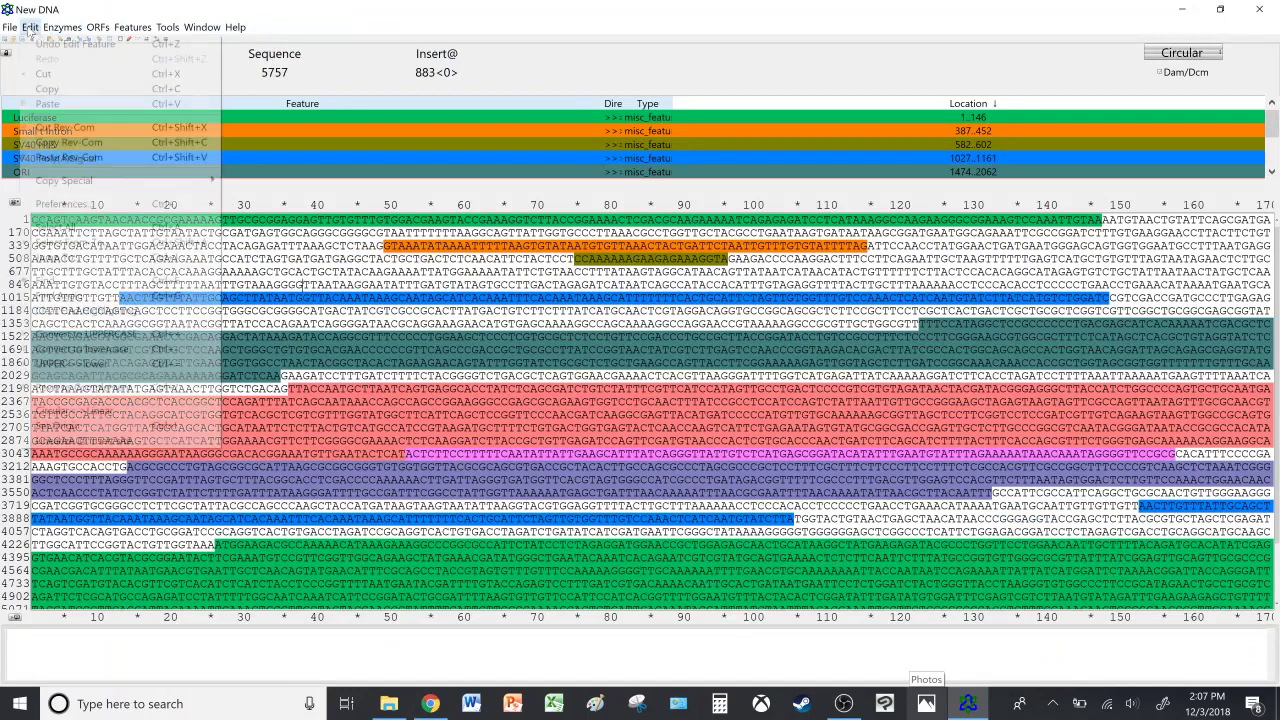
{"action": "left_click", "coordinate": [66, 282]}
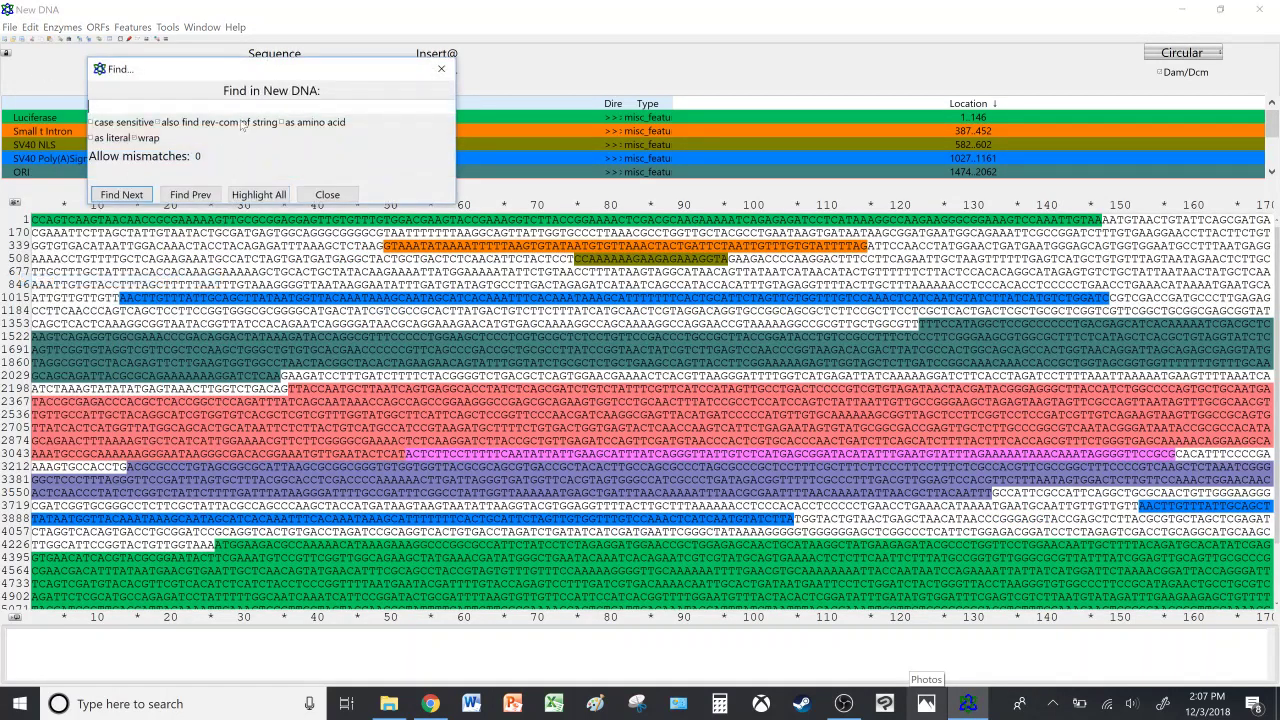
{"action": "key", "text": "ctrl+v"}
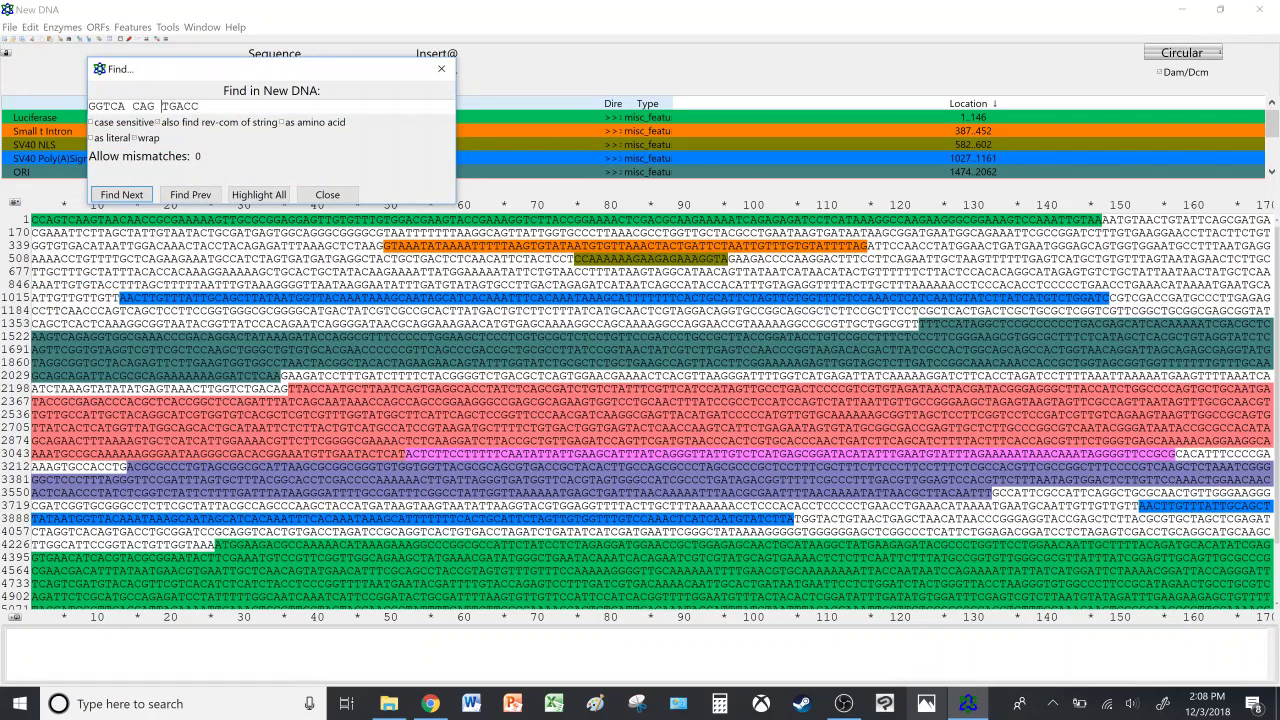
{"action": "key", "text": "BackSpace"}
{"action": "left_click", "coordinate": [127, 106]}
{"action": "key", "text": "BackSpace"}
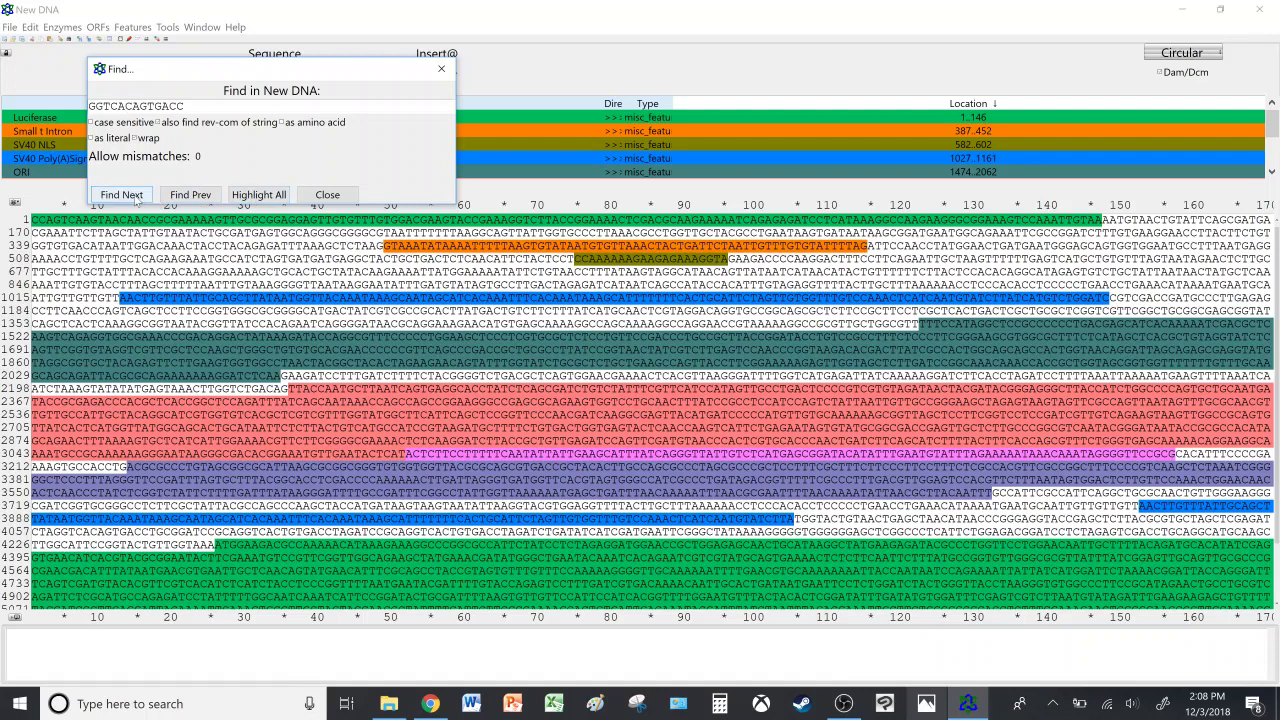
Go through the ERE sequence matches one by one, highlight them all in the DNA, and close the search.
{"action": "left_click", "coordinate": [121, 194]}
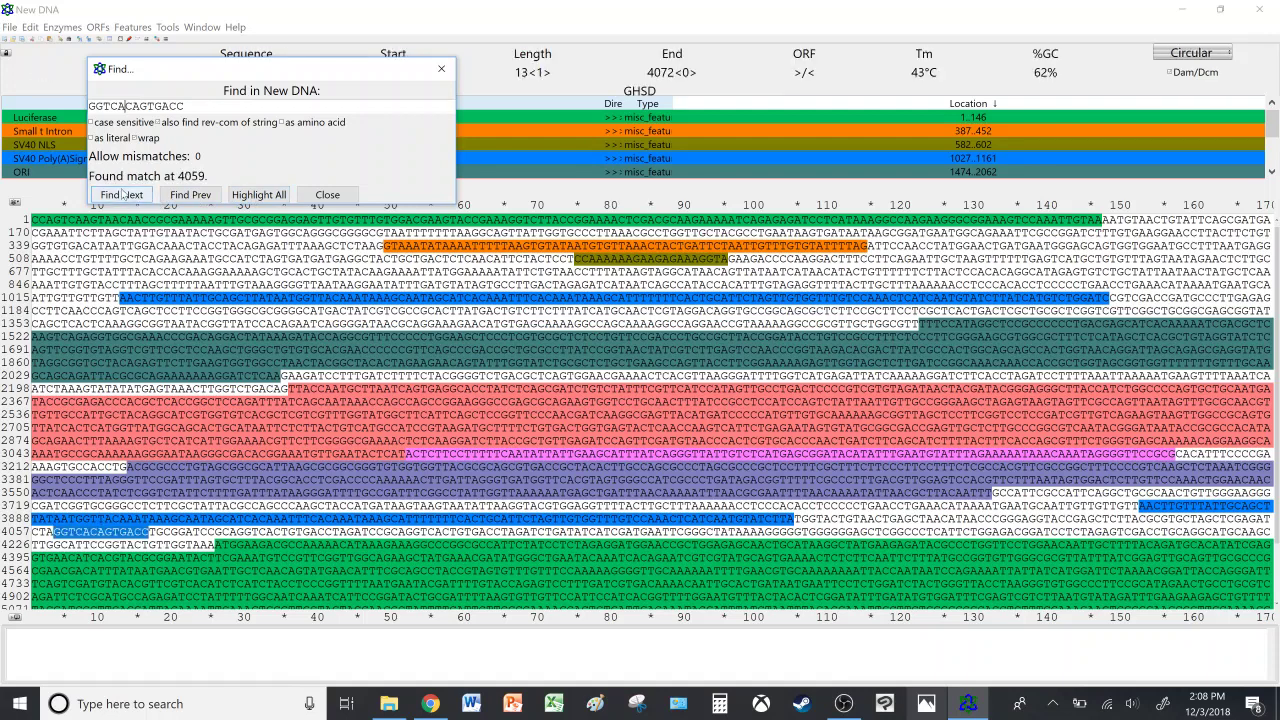
{"action": "left_click", "coordinate": [121, 194]}
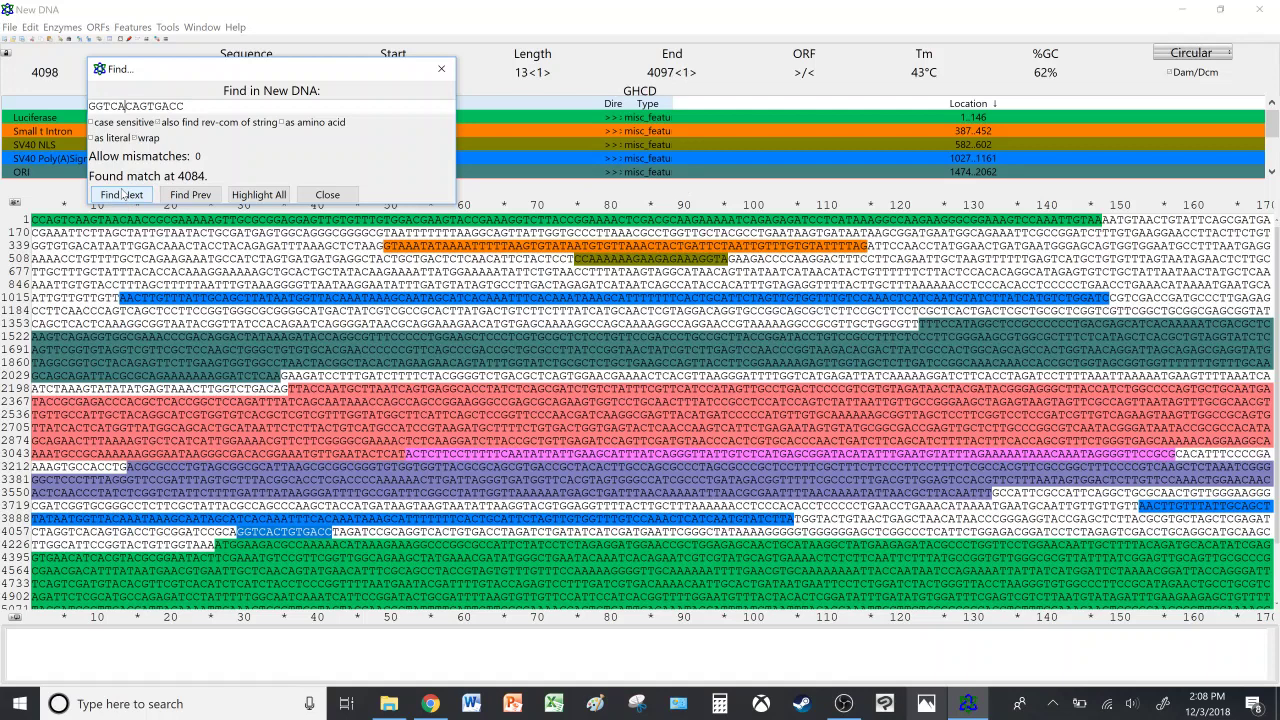
{"action": "left_click", "coordinate": [139, 195]}
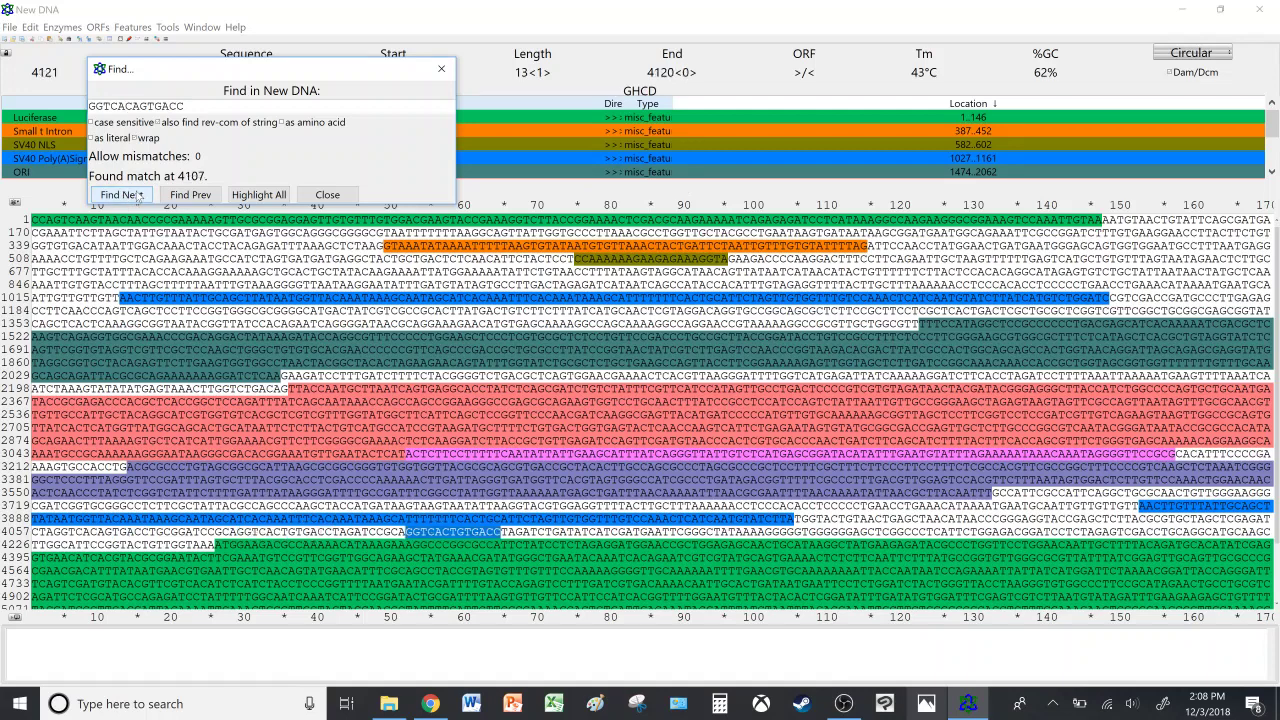
{"action": "left_click", "coordinate": [139, 195]}
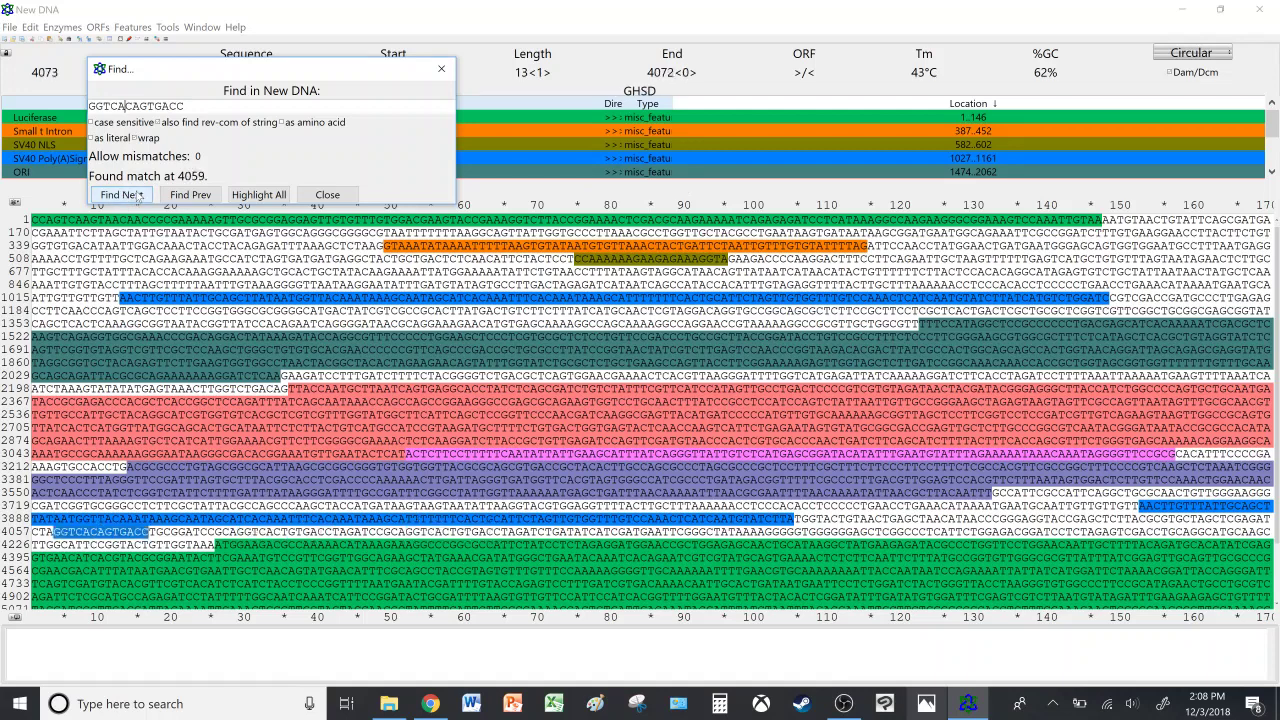
{"action": "left_click", "coordinate": [258, 195]}
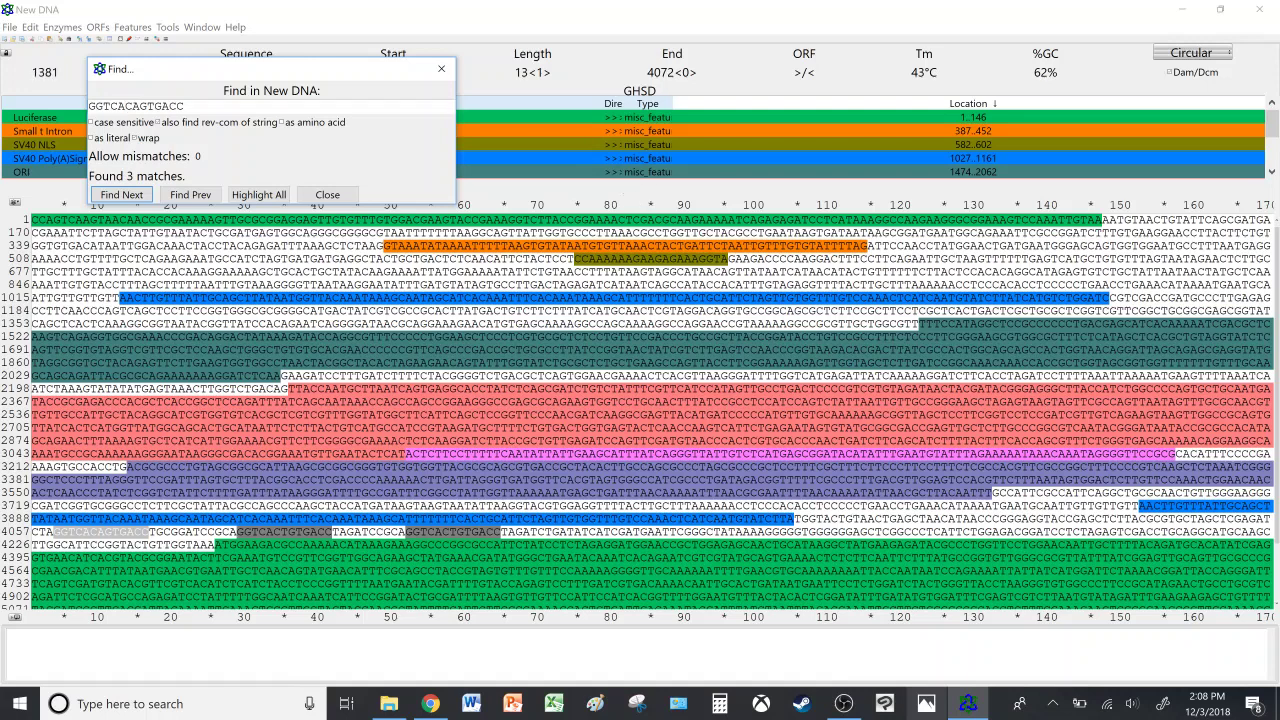
{"action": "left_click", "coordinate": [326, 195]}
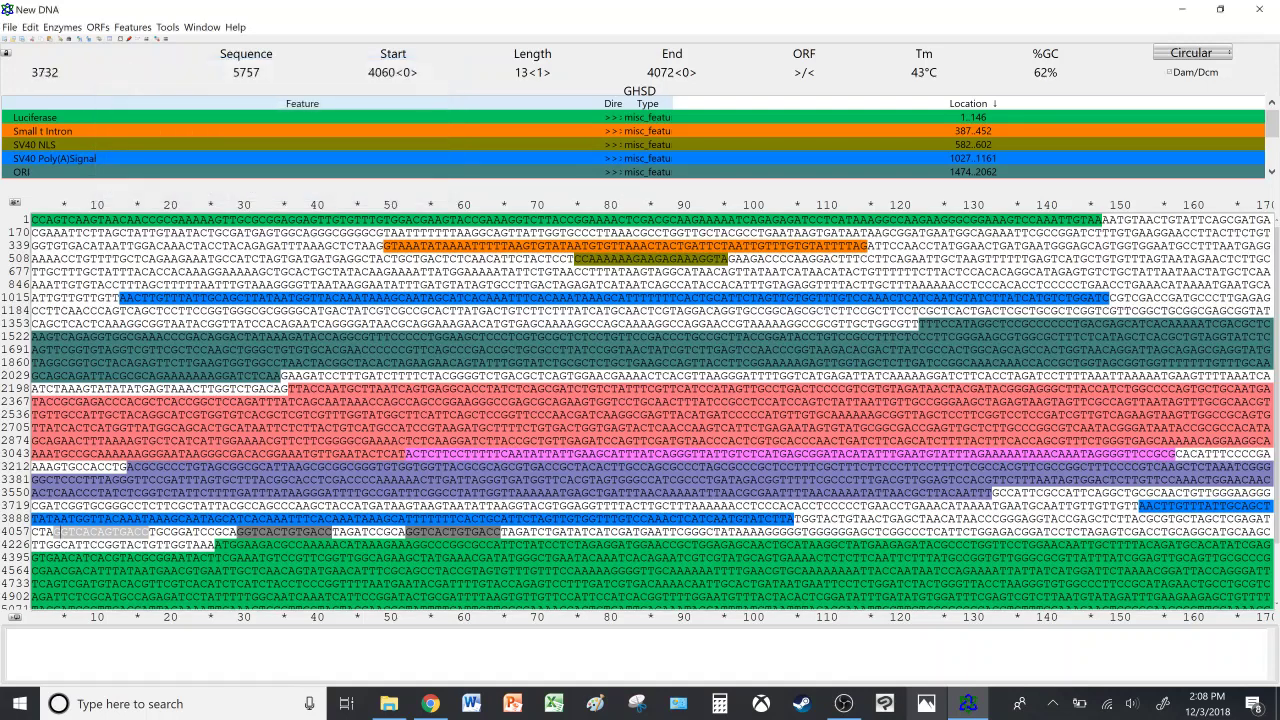
Create a feature named ERE on bases 4060 to 4072 with the forward color purple 162, 0, 162.
{"action": "right_click", "coordinate": [99, 534]}
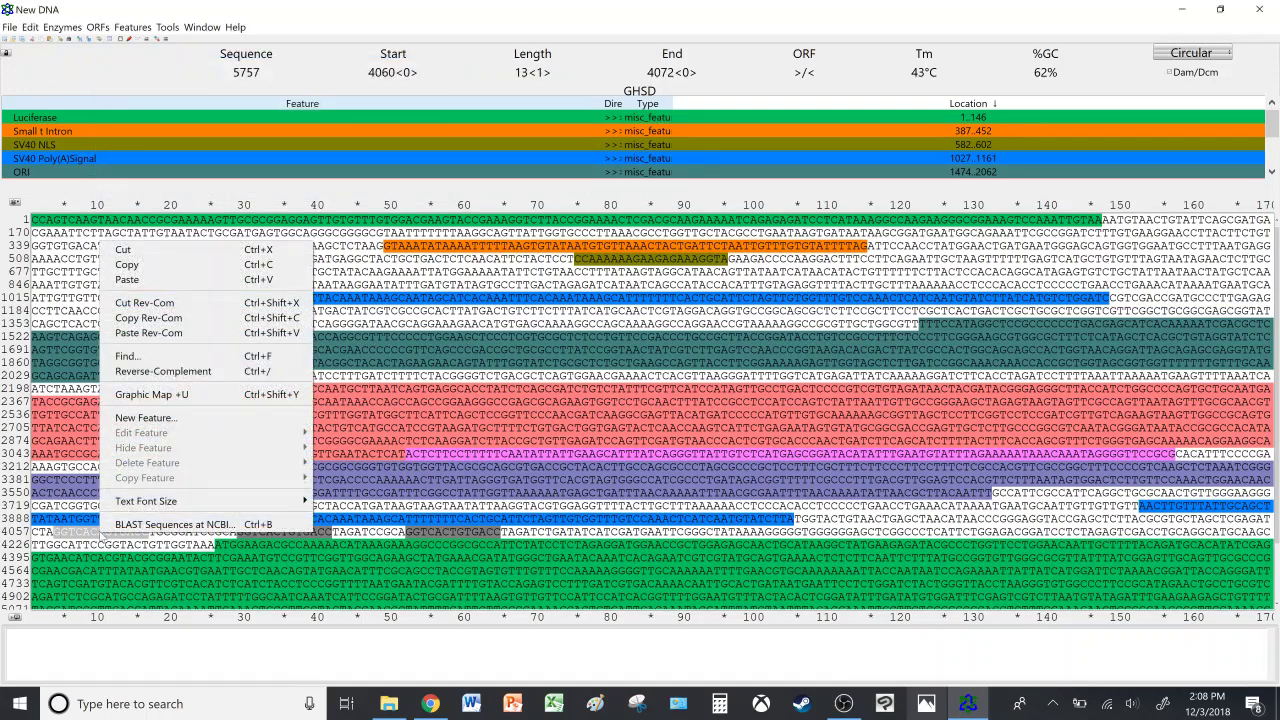
{"action": "left_click", "coordinate": [145, 417]}
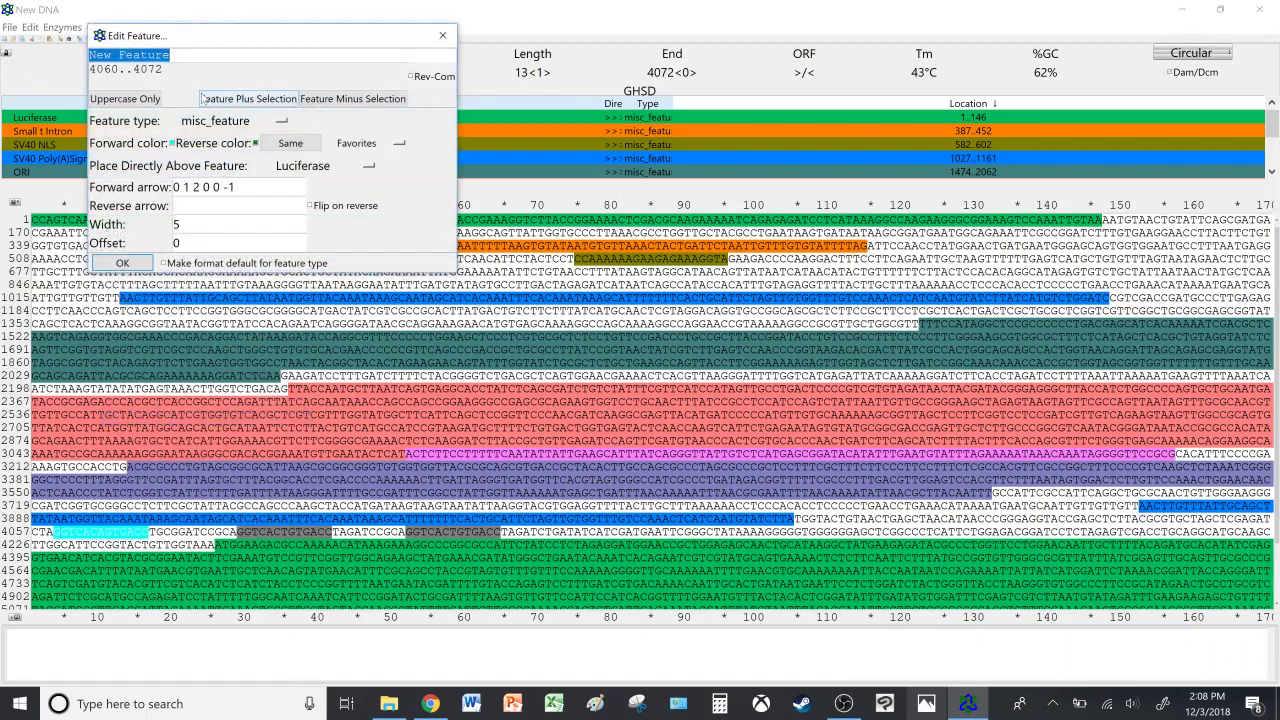
{"action": "type", "text": "ERE"}
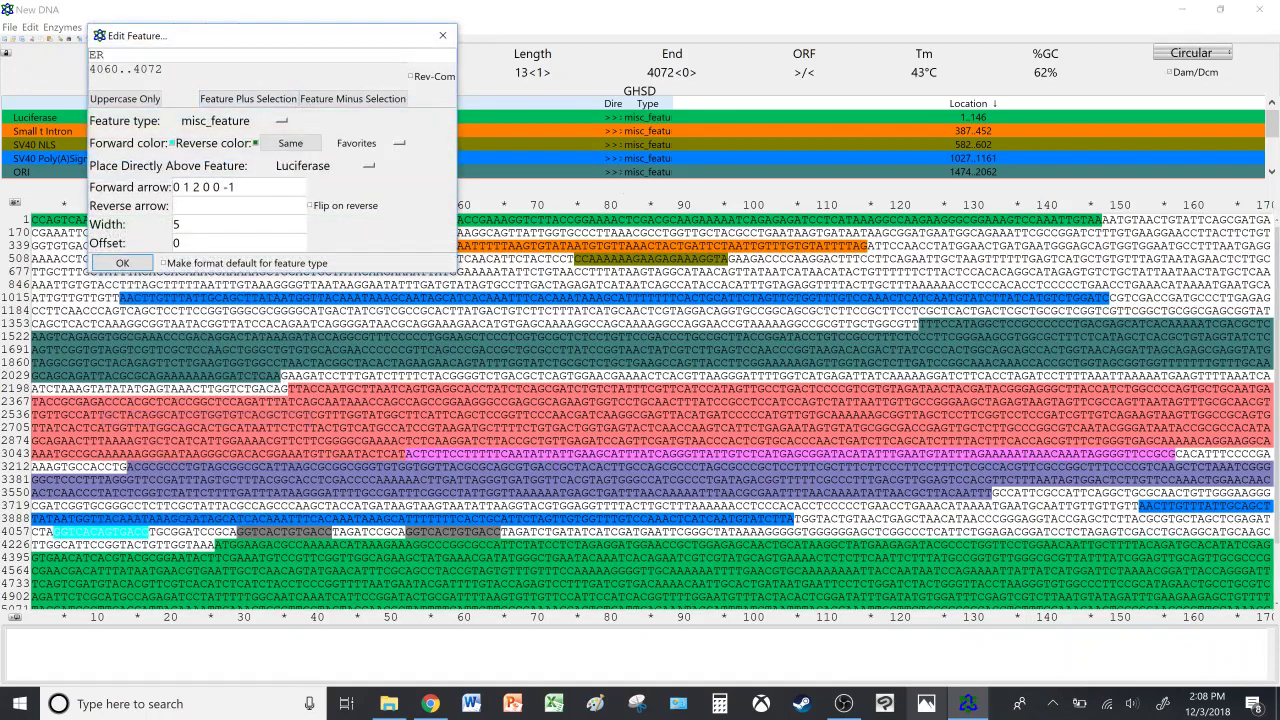
{"action": "left_click", "coordinate": [173, 144]}
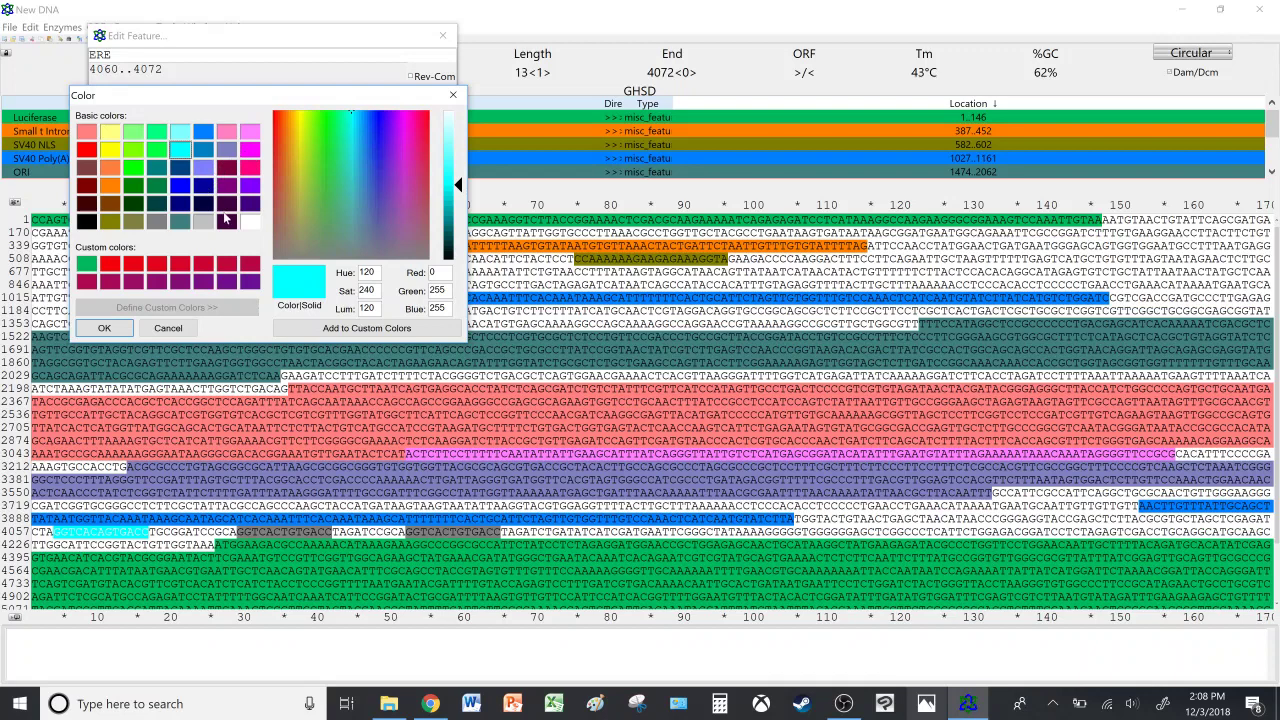
{"action": "left_click", "coordinate": [226, 221]}
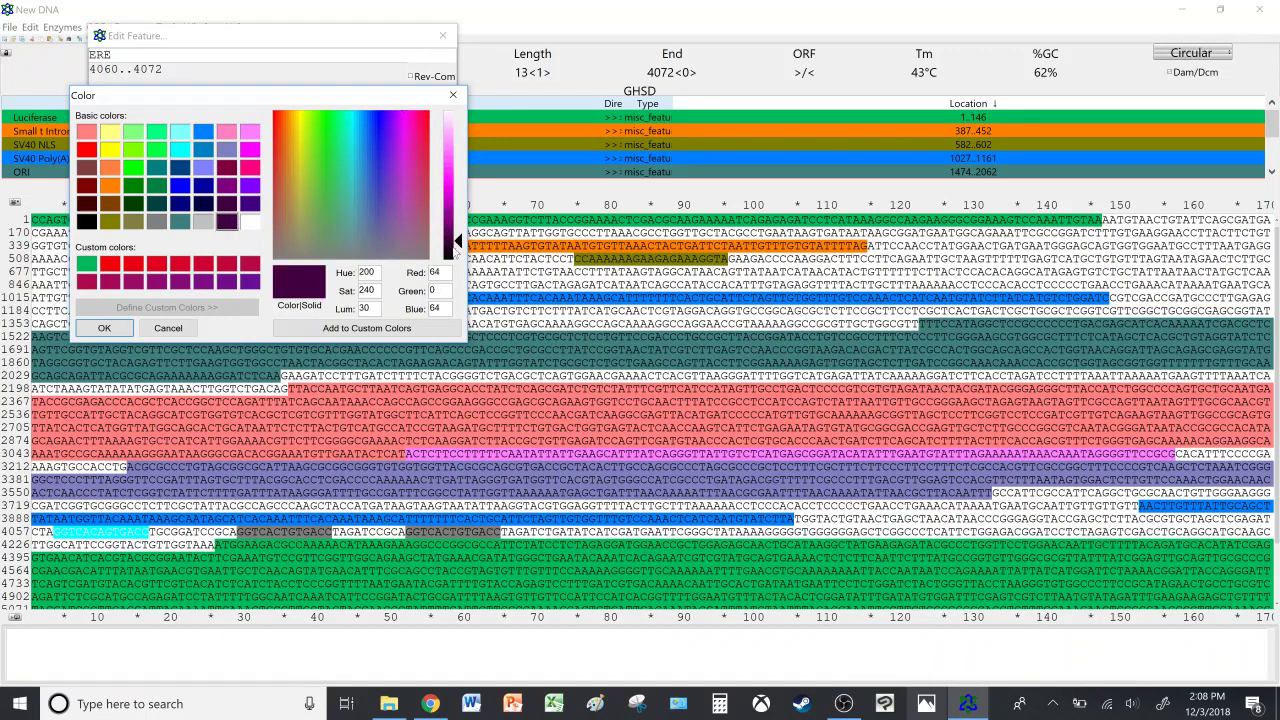
{"action": "left_click_drag", "start_coordinate": [457, 250], "coordinate": [457, 214]}
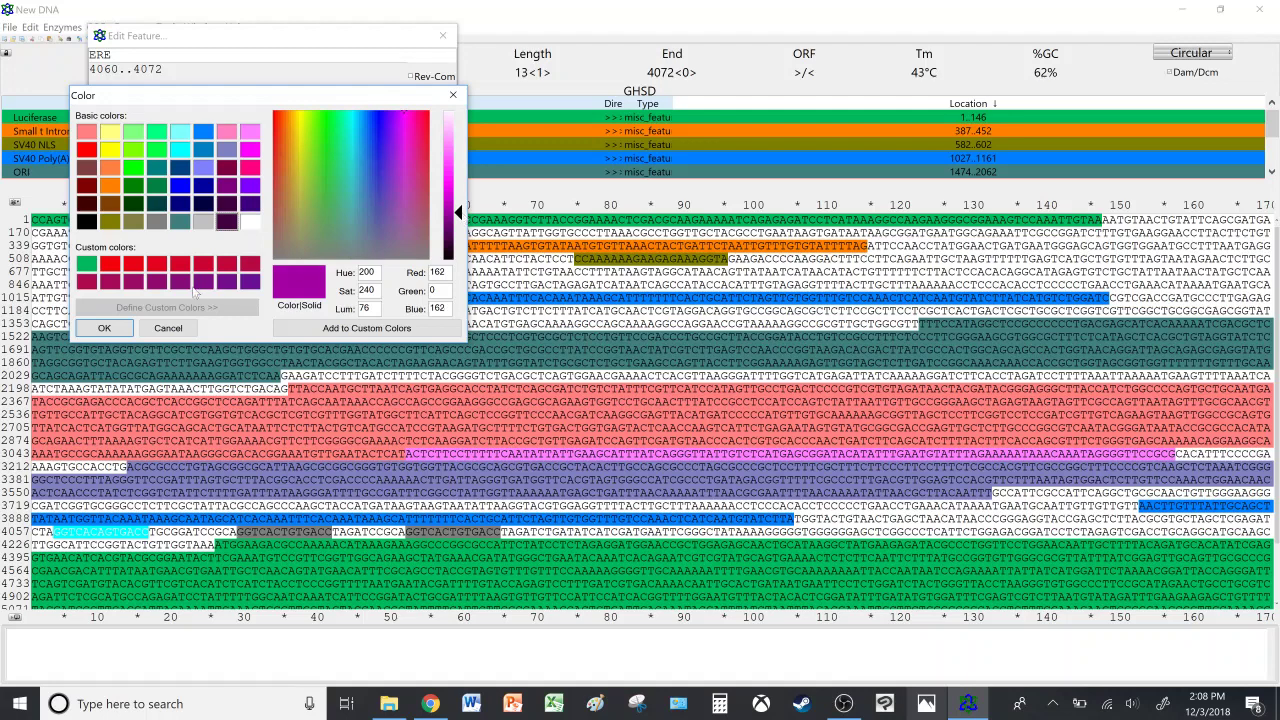
{"action": "left_click", "coordinate": [116, 331]}
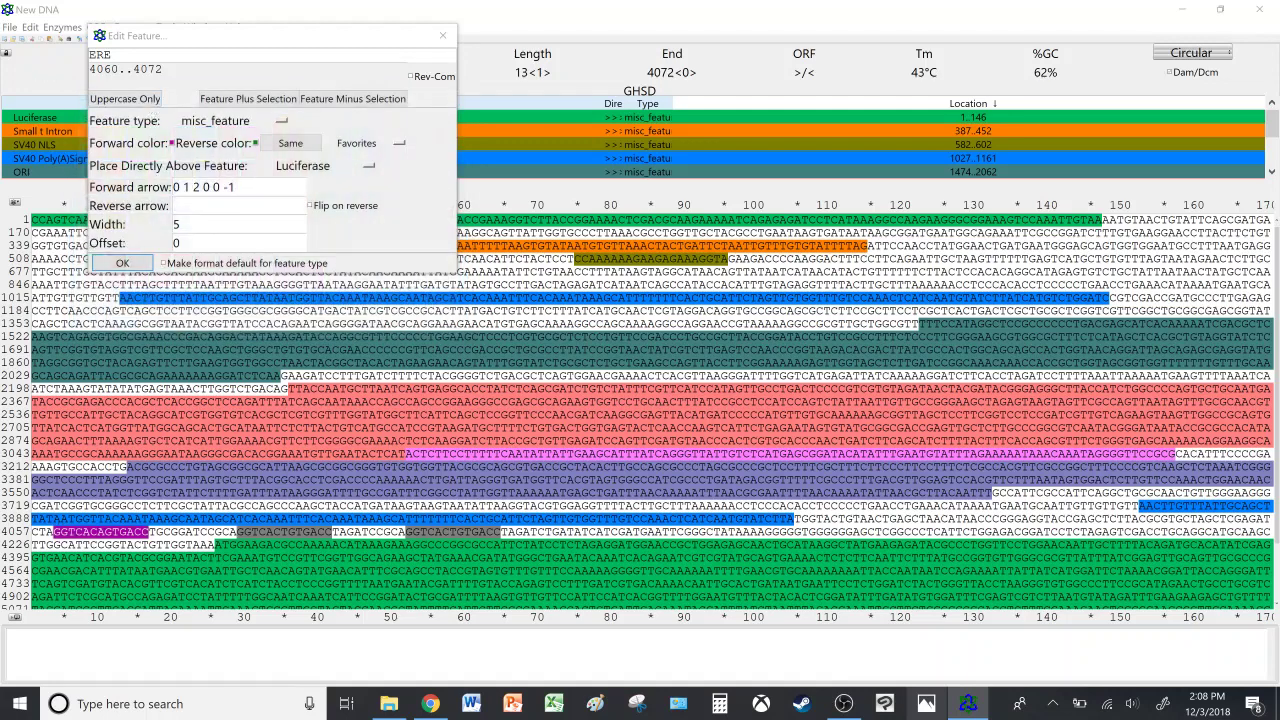
{"action": "left_click", "coordinate": [122, 262]}
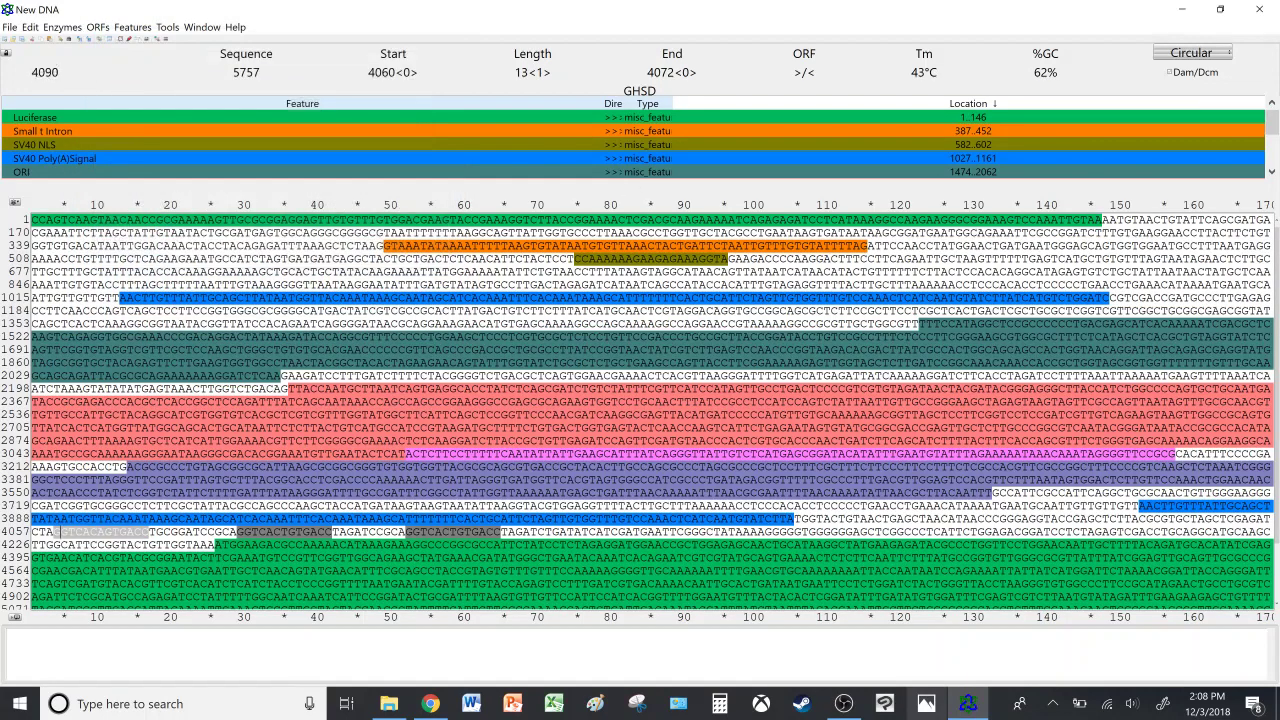
Start another new feature on bases 4060 to 4072 and name it ERE.
{"action": "right_click", "coordinate": [275, 242]}
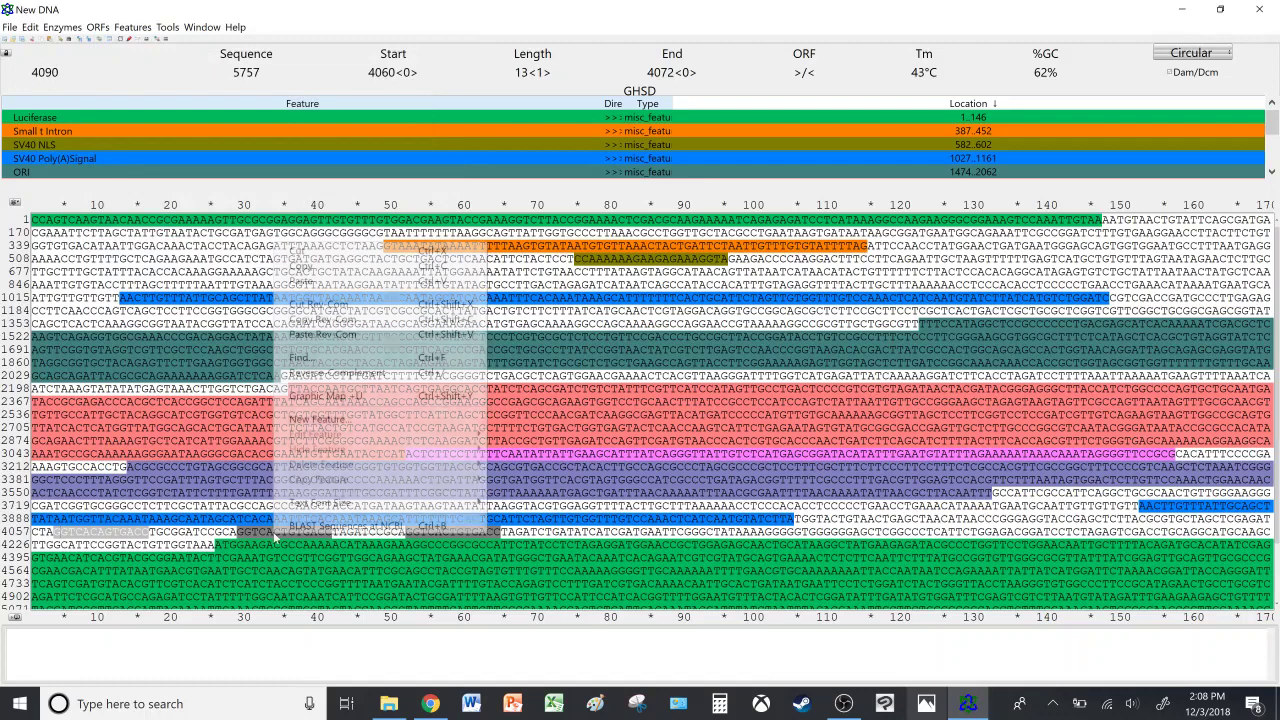
{"action": "left_click", "coordinate": [305, 419]}
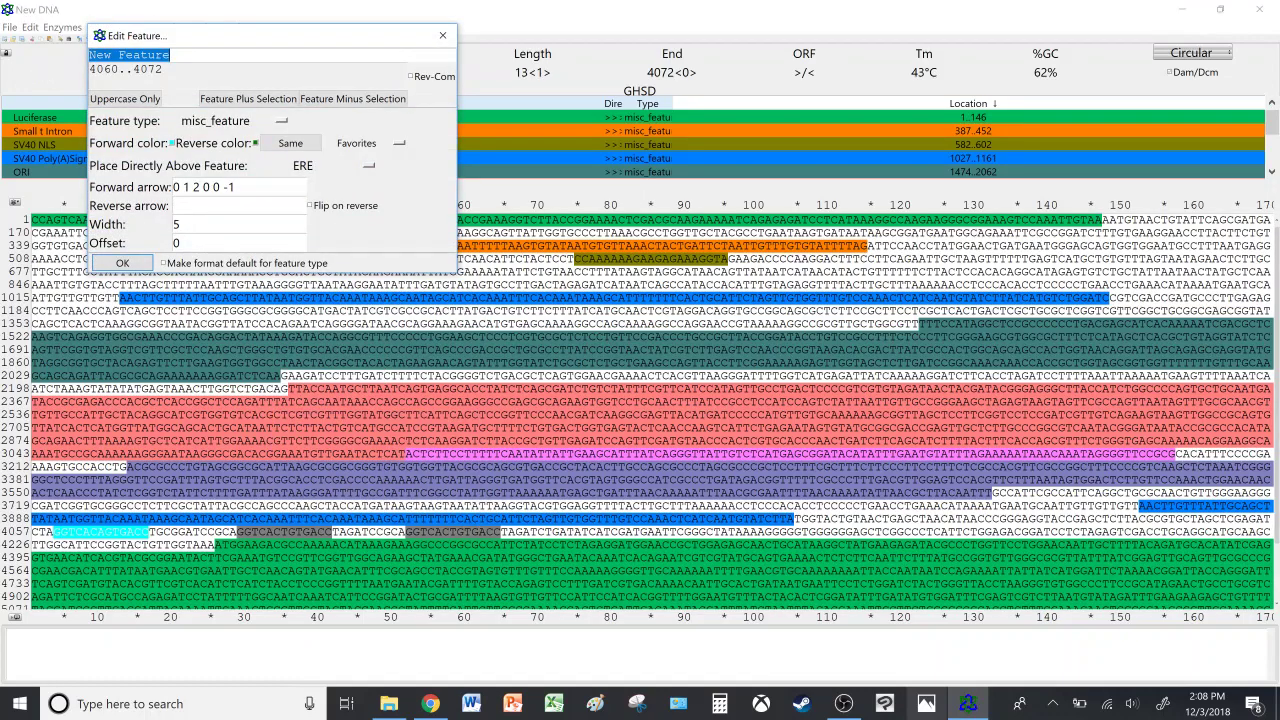
{"action": "type", "text": "ERE"}
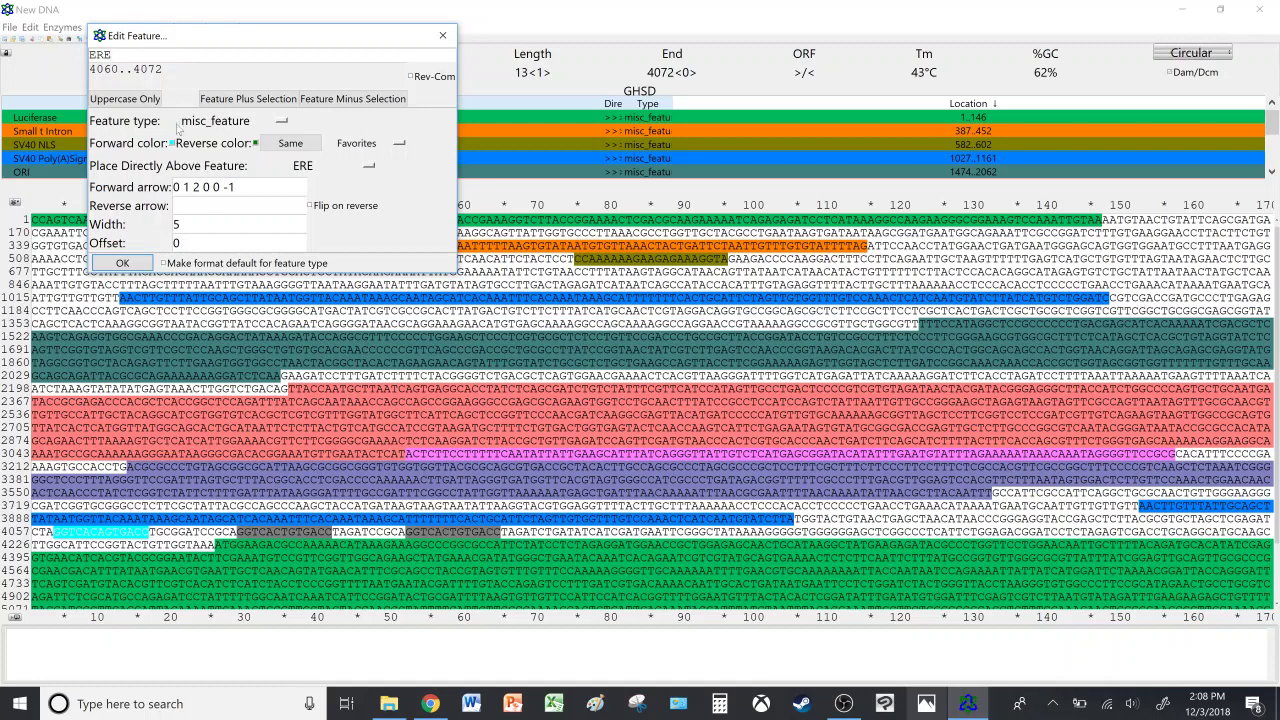
Save purple 136, 0, 136 as a custom color, apply it to the feature's forward and reverse directions, and create the feature.
{"action": "left_click", "coordinate": [173, 144]}
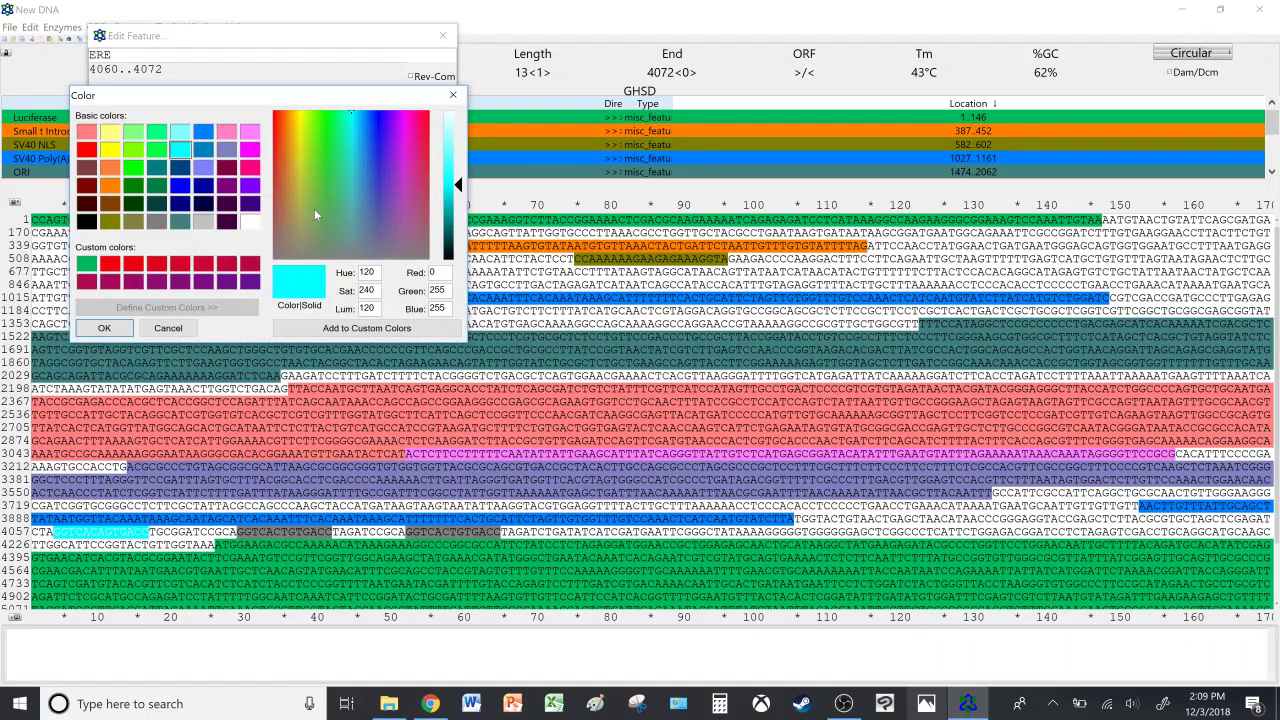
{"action": "left_click", "coordinate": [228, 218]}
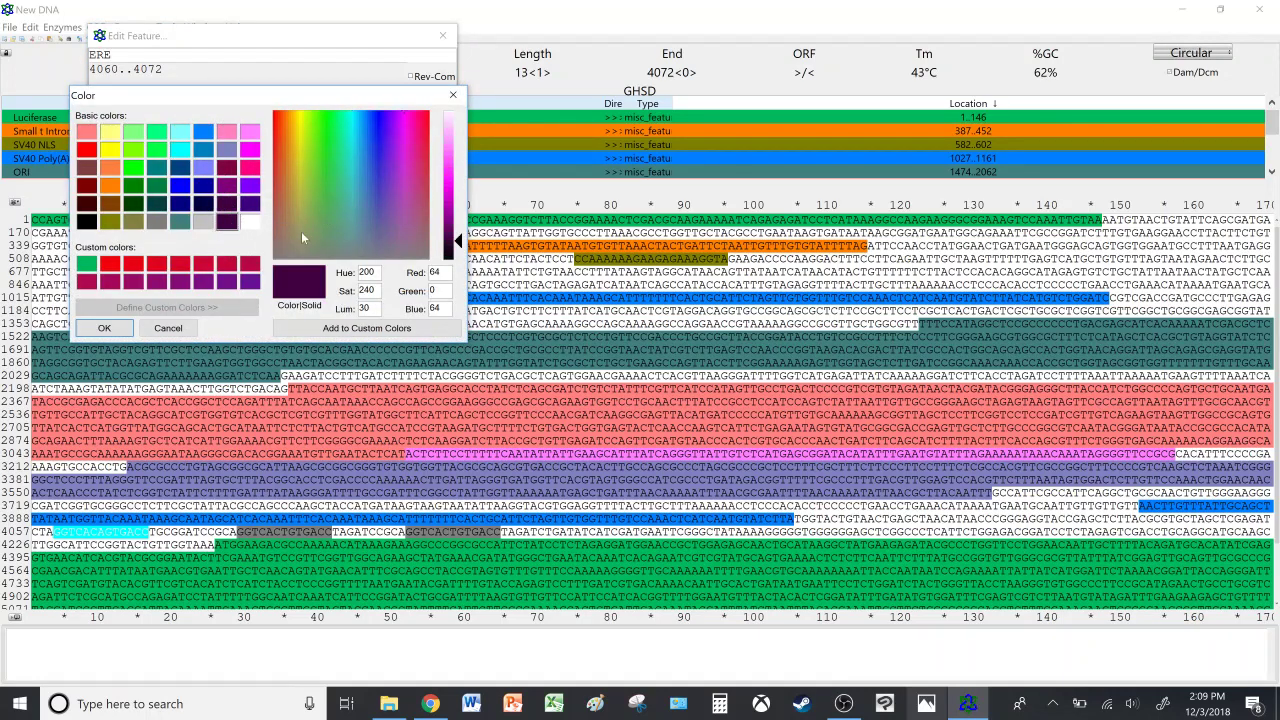
{"action": "left_click_drag", "start_coordinate": [460, 248], "coordinate": [458, 232]}
{"action": "left_click", "coordinate": [107, 267]}
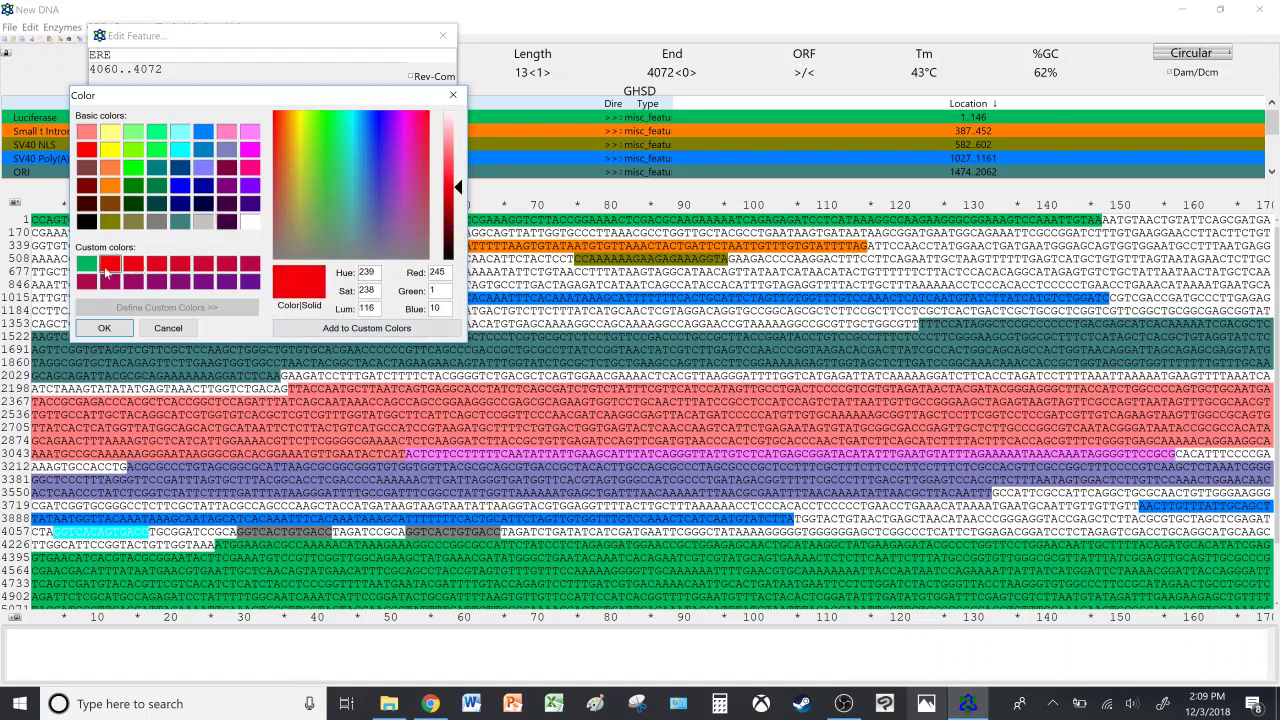
{"action": "left_click", "coordinate": [232, 224]}
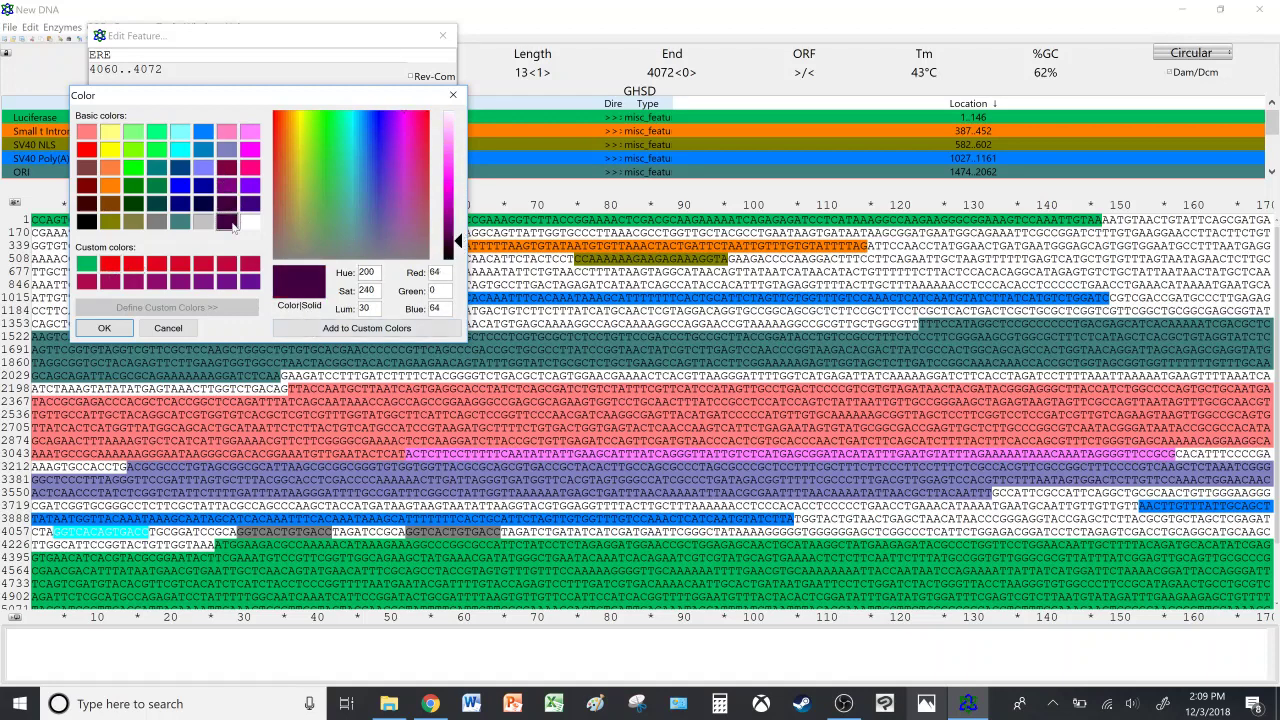
{"action": "left_click_drag", "start_coordinate": [462, 248], "coordinate": [459, 222]}
{"action": "left_click", "coordinate": [366, 328]}
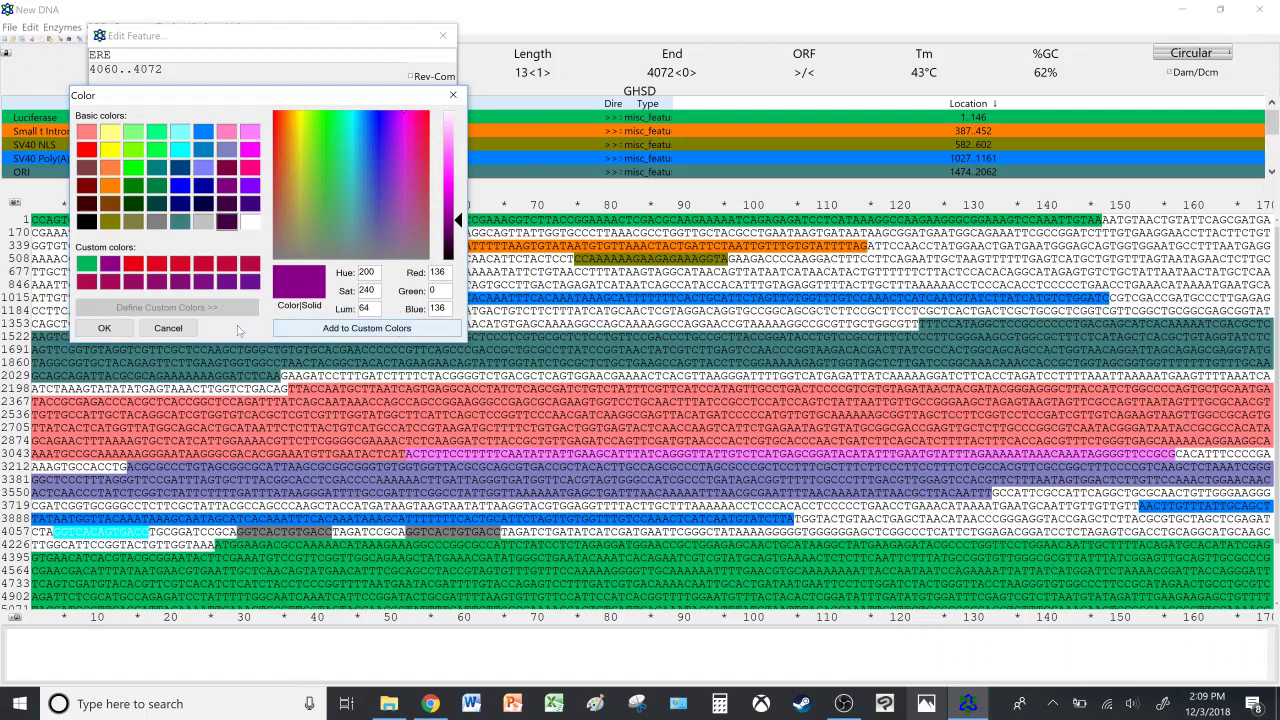
{"action": "left_click", "coordinate": [116, 327]}
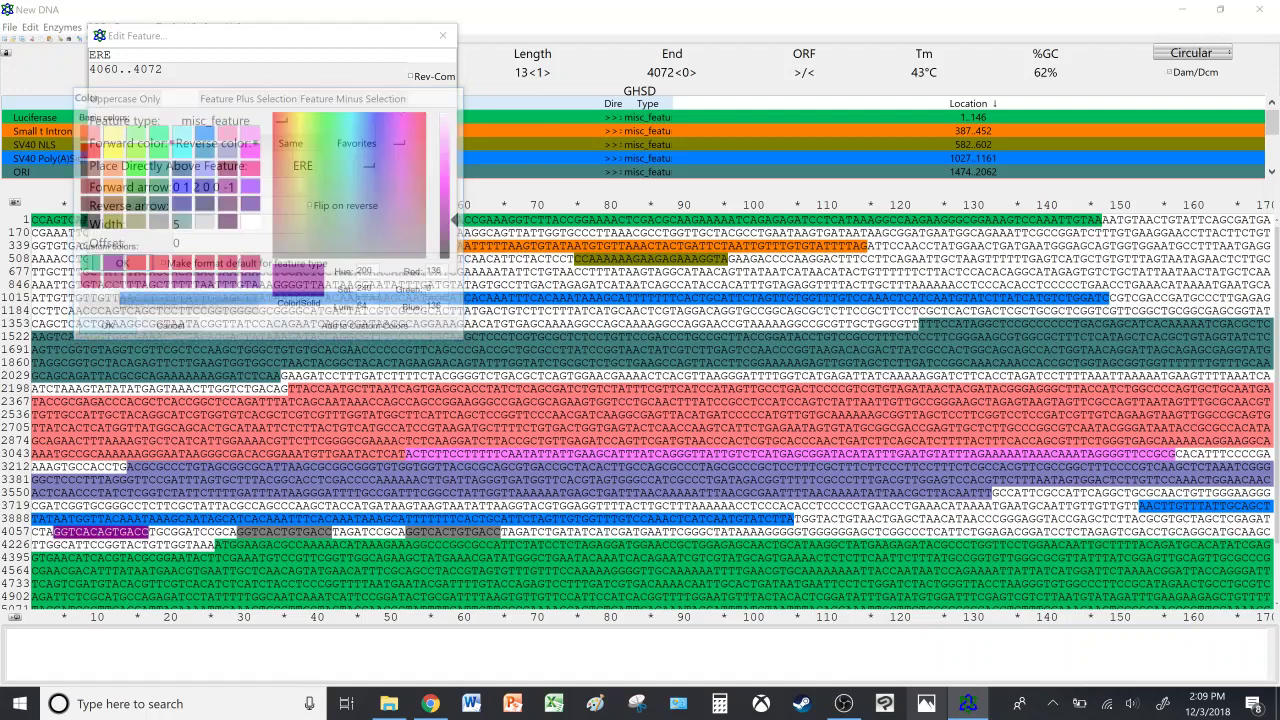
{"action": "left_click", "coordinate": [289, 145]}
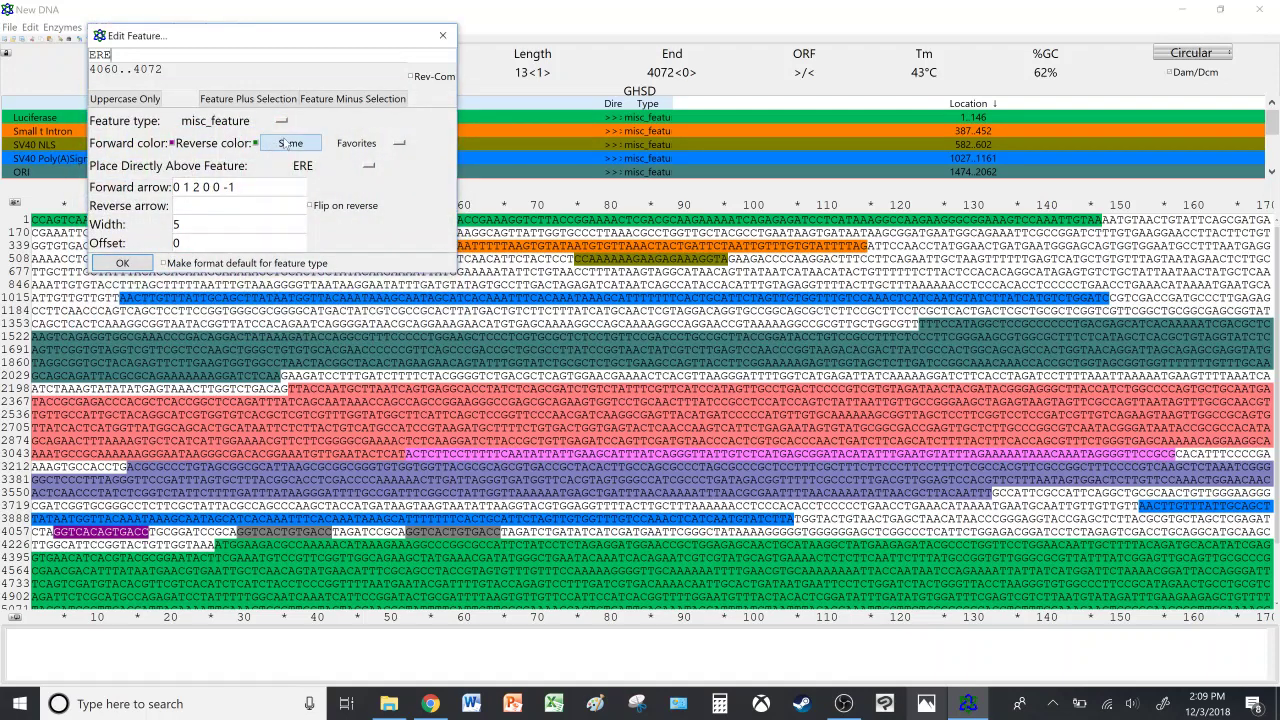
{"action": "left_click", "coordinate": [122, 263]}
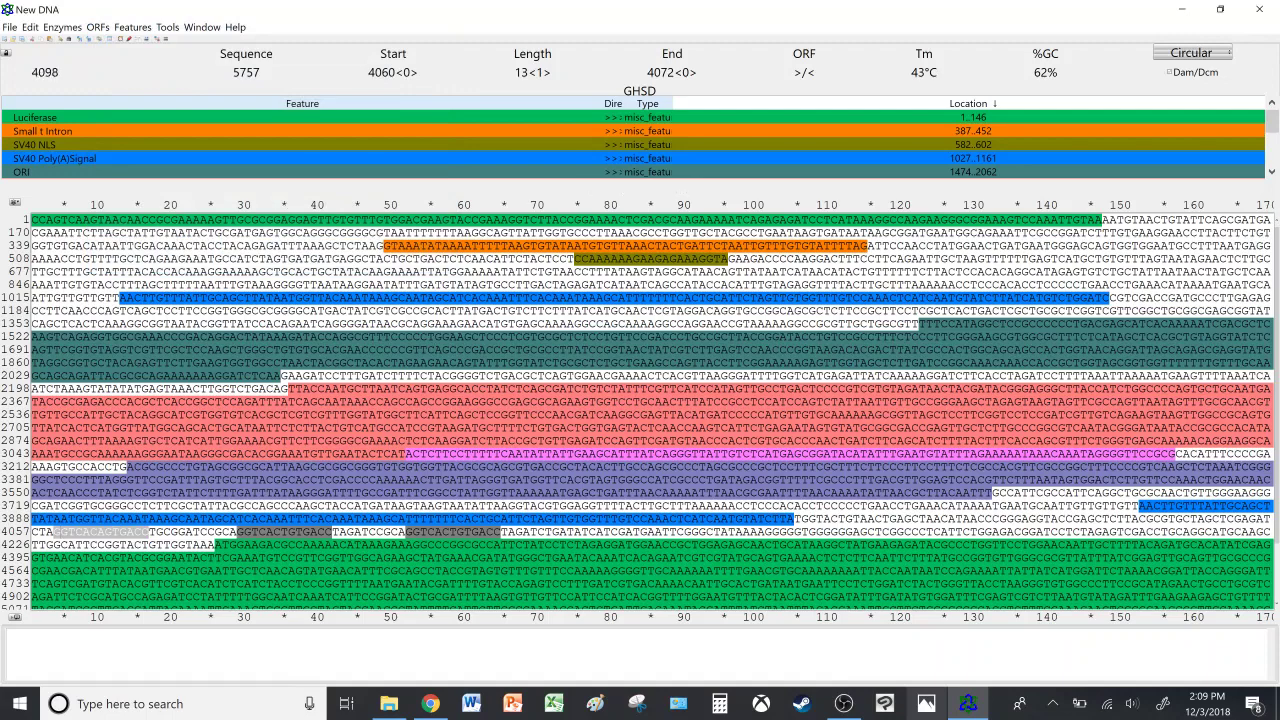
{"action": "right_click", "coordinate": [426, 532]}
{"action": "left_click", "coordinate": [420, 532]}
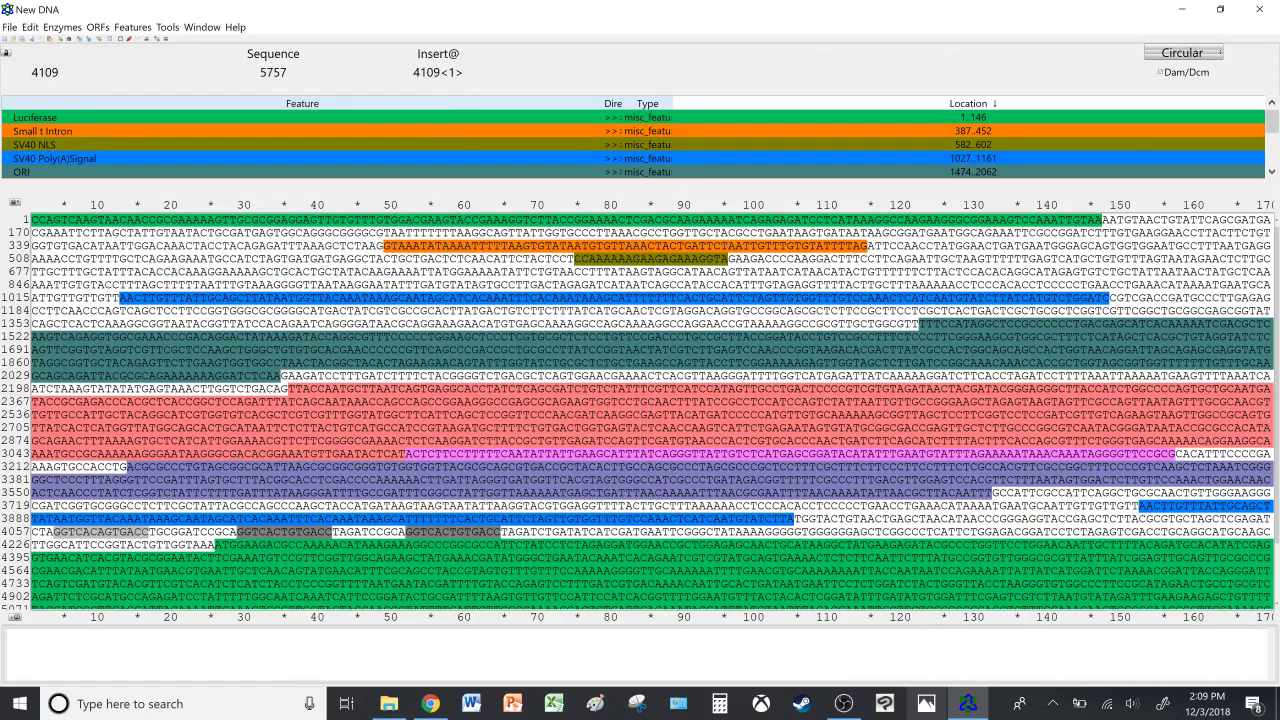
{"action": "right_click", "coordinate": [422, 536]}
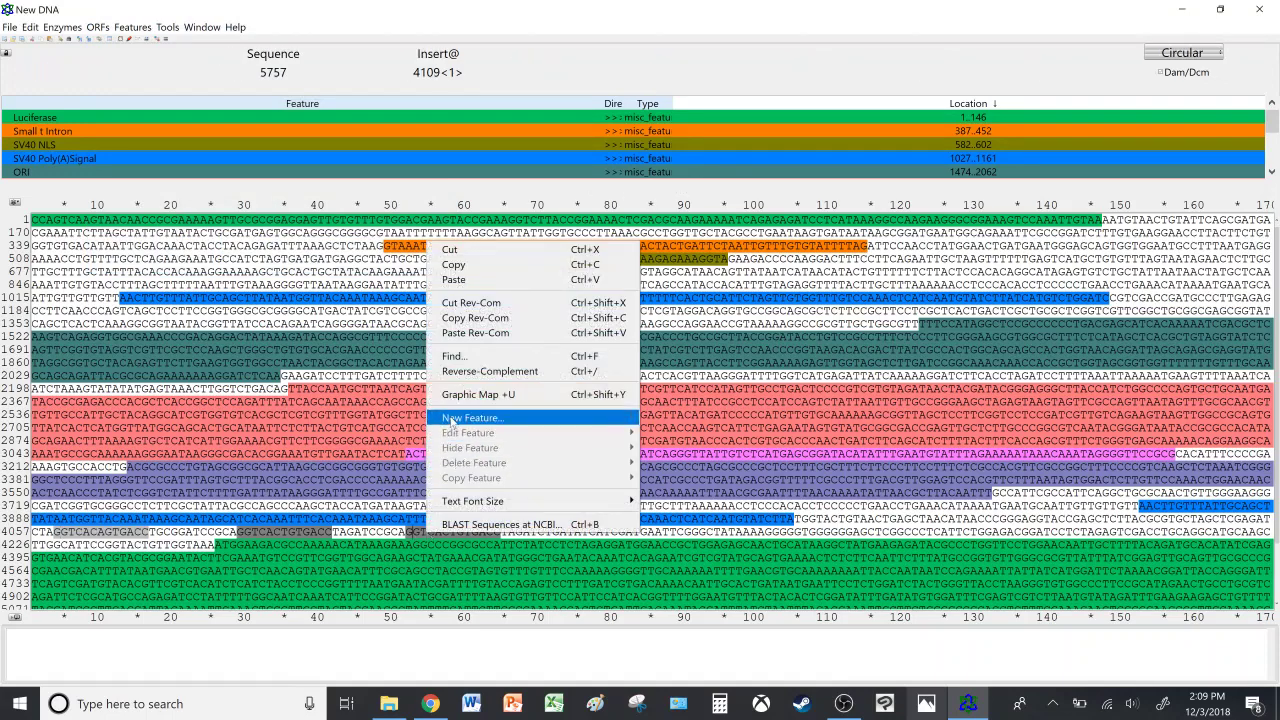
{"action": "left_click", "coordinate": [465, 415]}
{"action": "left_click", "coordinate": [683, 406]}
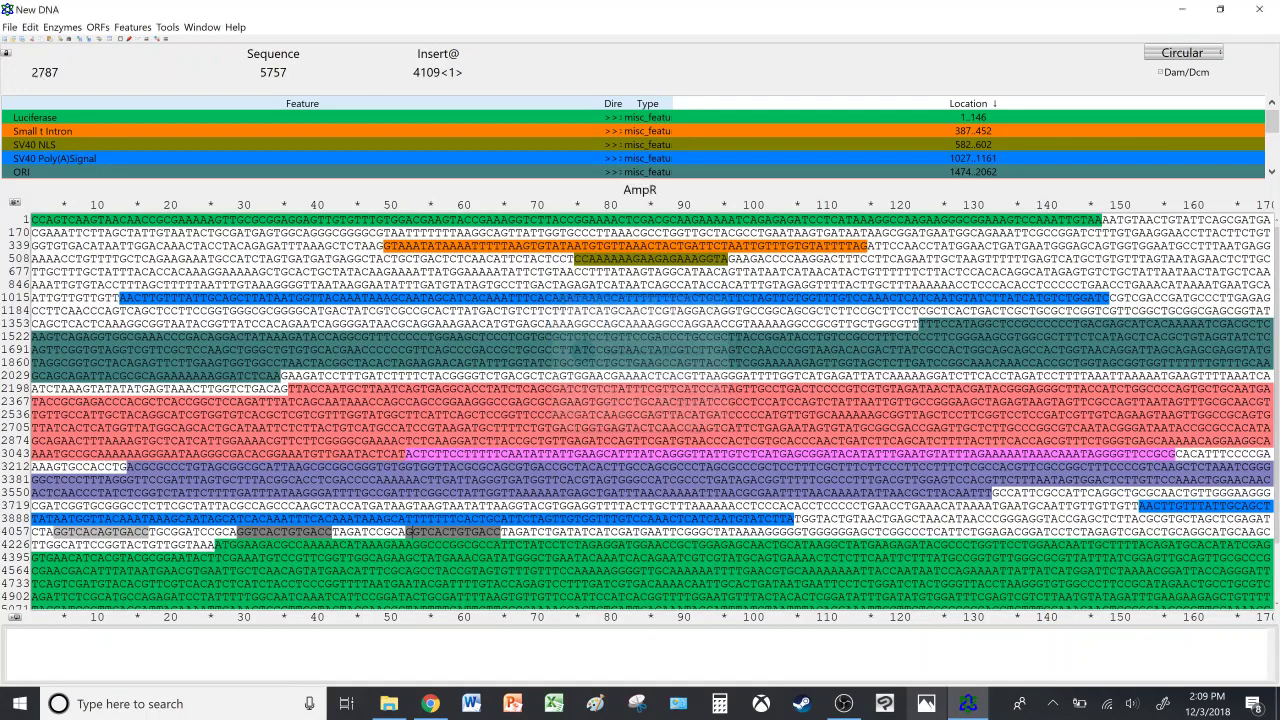
Create a feature named ERE on bases 4108 to 4120 with the saved custom purple 136, 0, 136 as its color.
{"action": "left_click_drag", "start_coordinate": [403, 532], "coordinate": [500, 532]}
{"action": "right_click", "coordinate": [482, 534]}
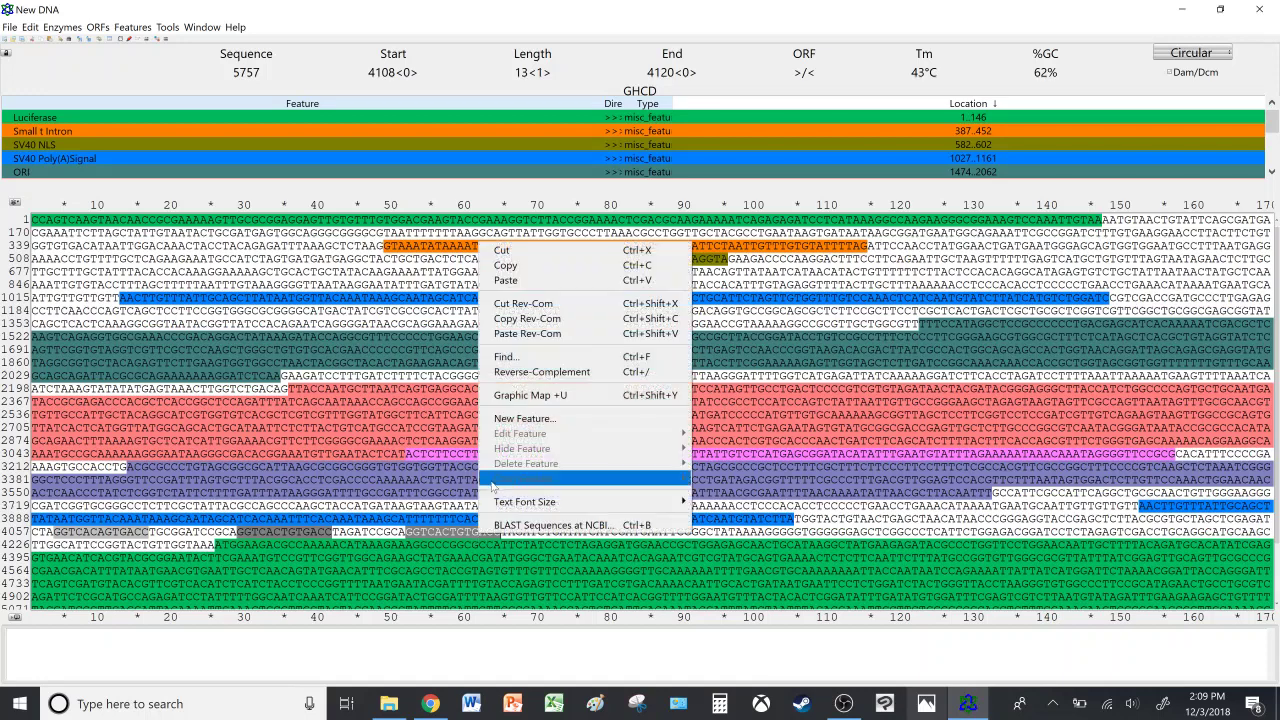
{"action": "left_click", "coordinate": [515, 420]}
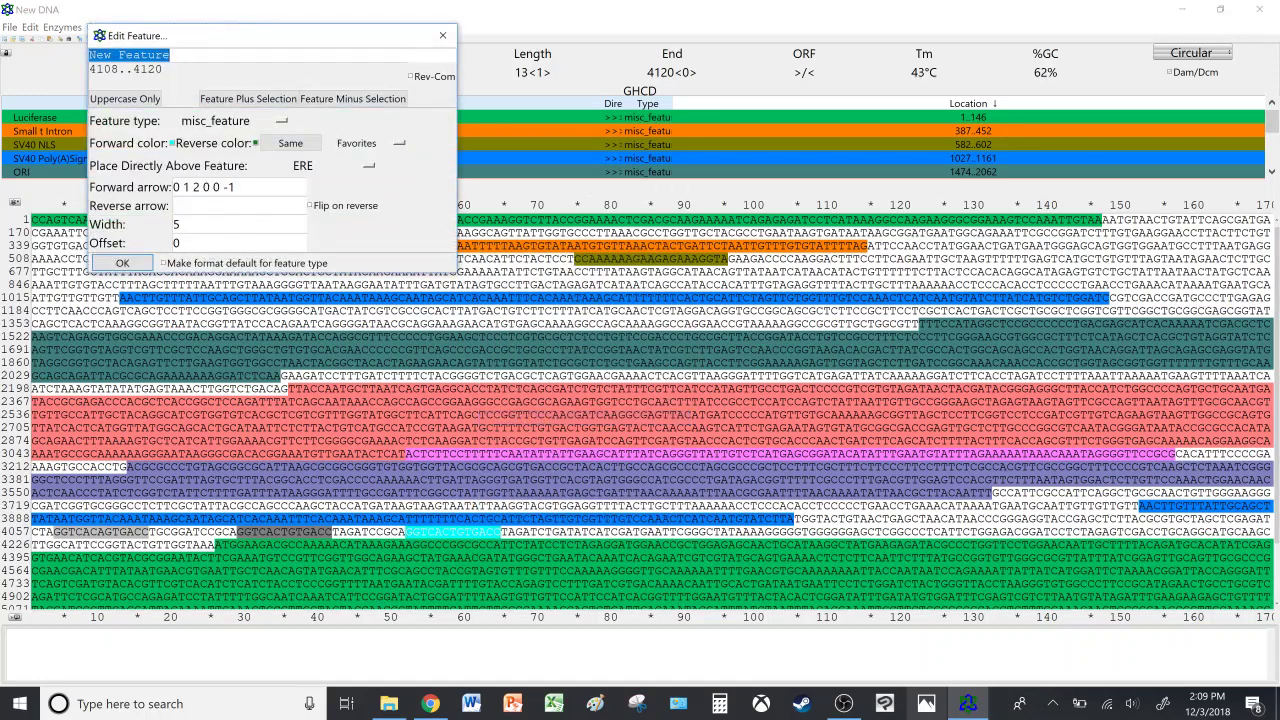
{"action": "type", "text": "ERE"}
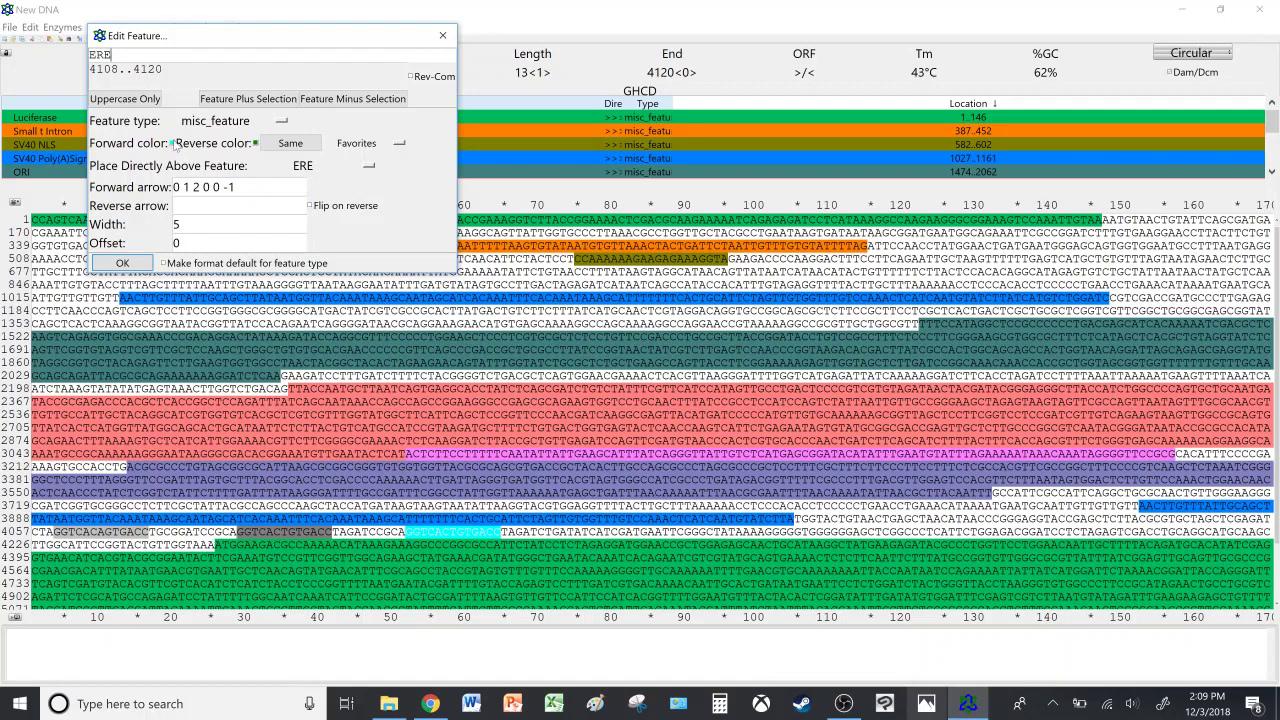
{"action": "left_click", "coordinate": [173, 143]}
{"action": "left_click", "coordinate": [108, 264]}
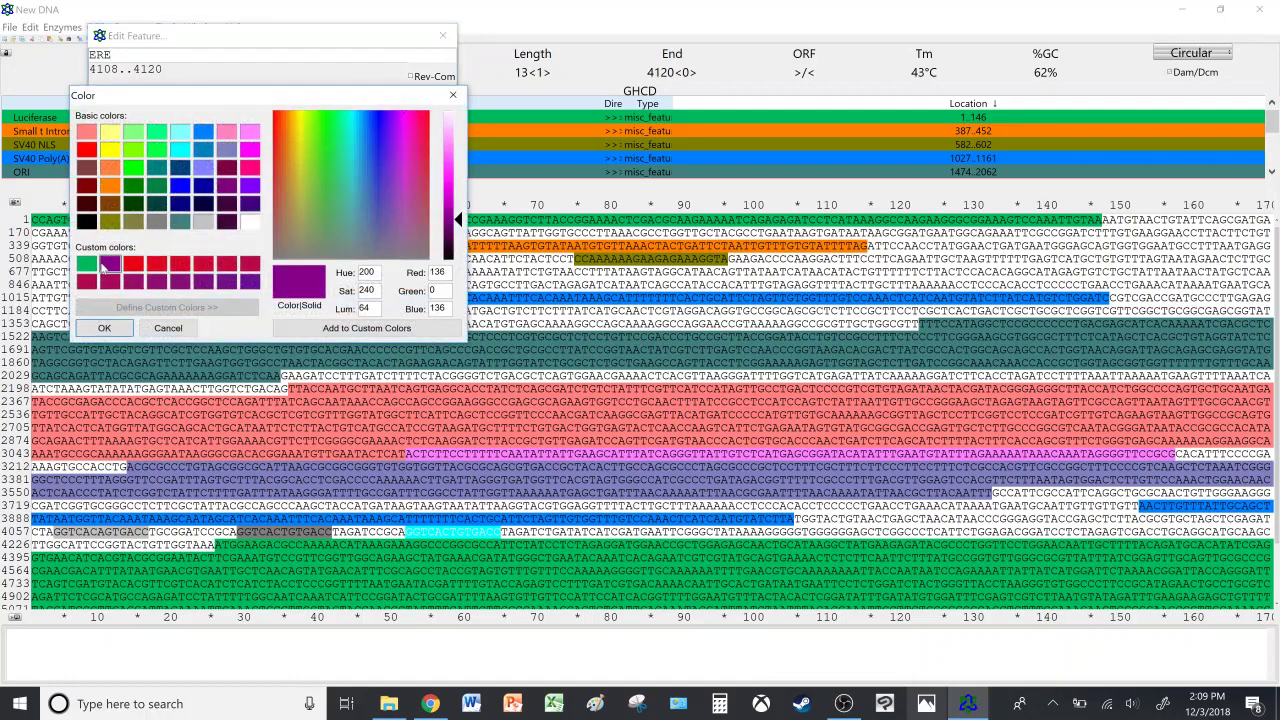
{"action": "left_click", "coordinate": [104, 328]}
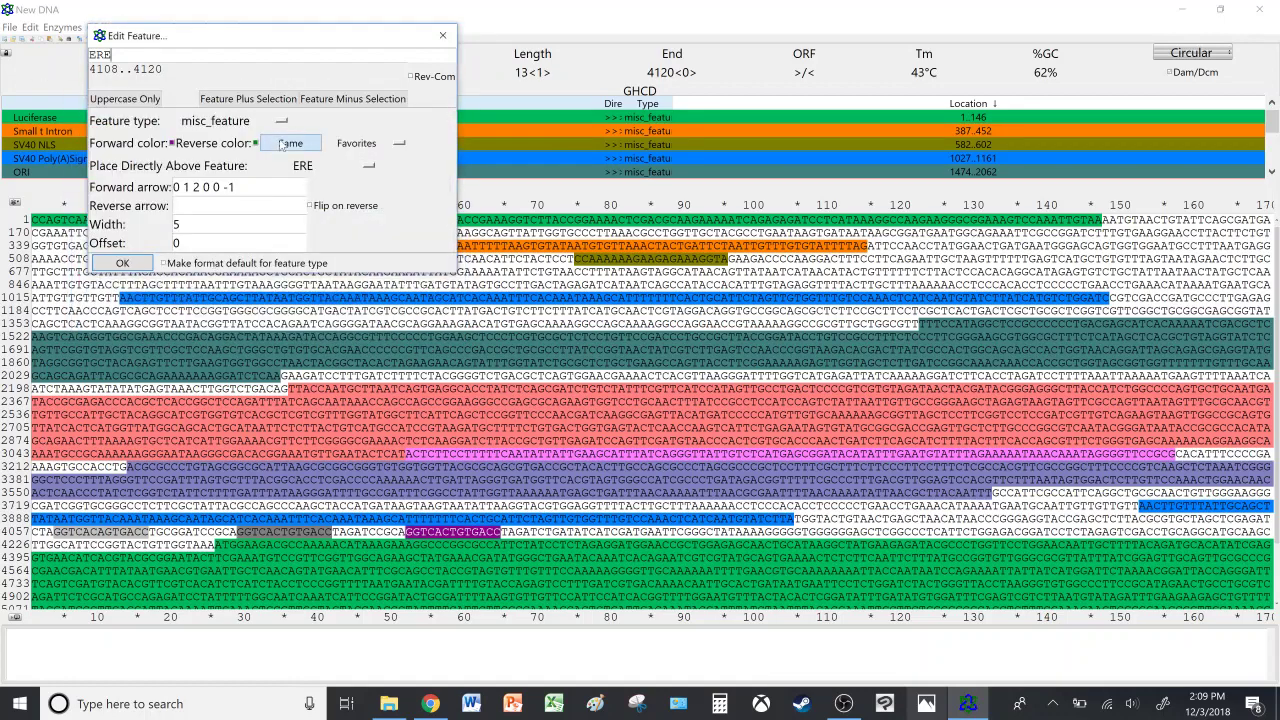
{"action": "left_click", "coordinate": [122, 263]}
Delete the duplicate, lighter purple ERE feature on bases 4060 to 4072 from the feature list.
{"action": "scroll", "coordinate": [305, 137], "scroll_direction": "down", "scroll_amount": 5}
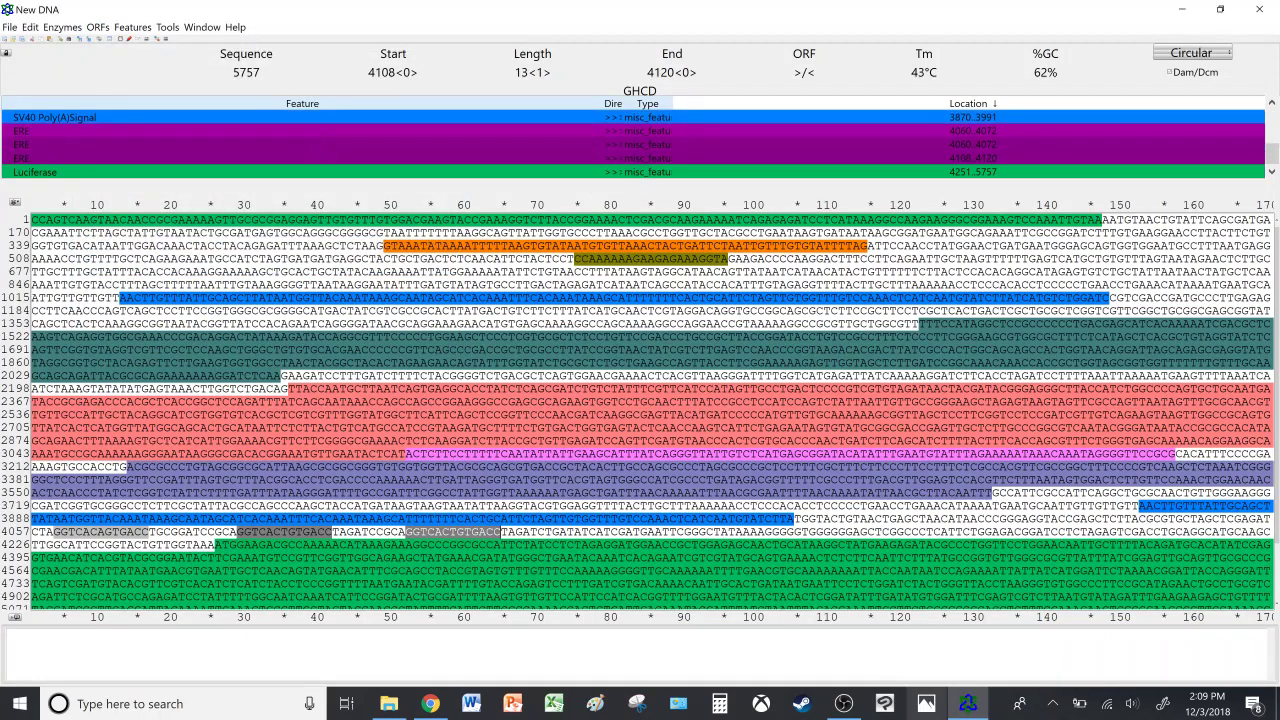
{"action": "left_click", "coordinate": [171, 131]}
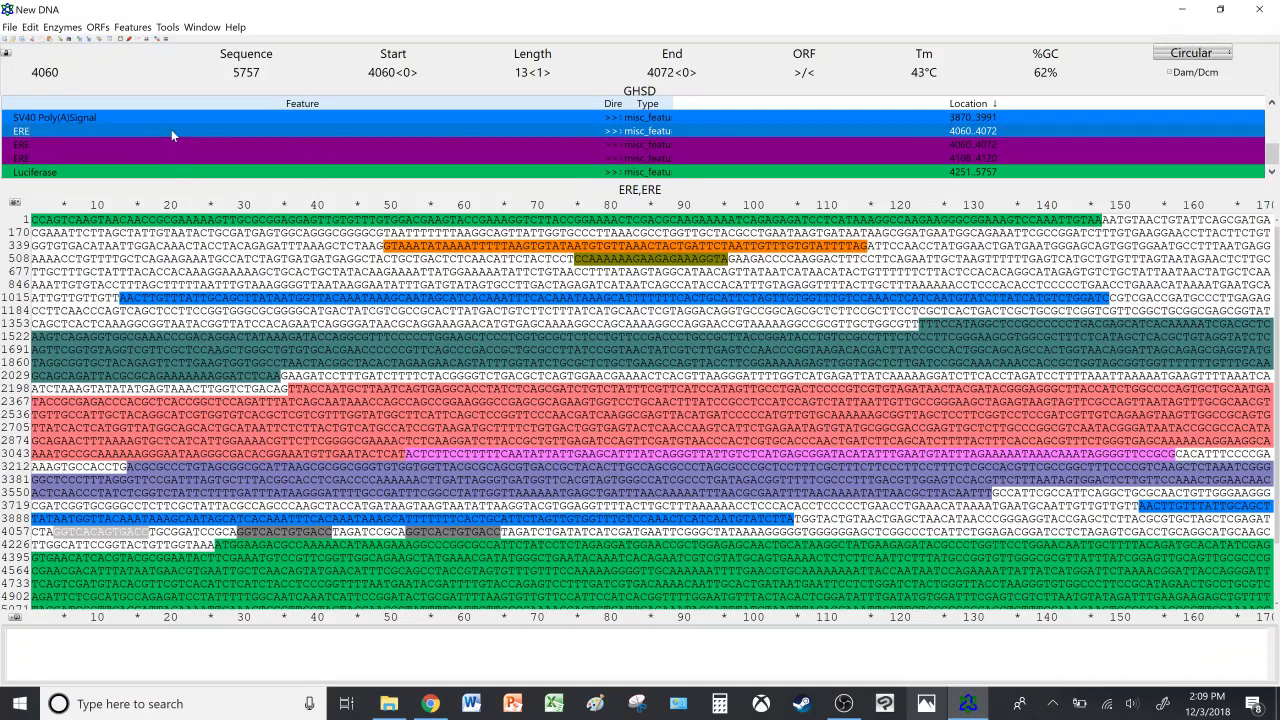
{"action": "left_click", "coordinate": [180, 145]}
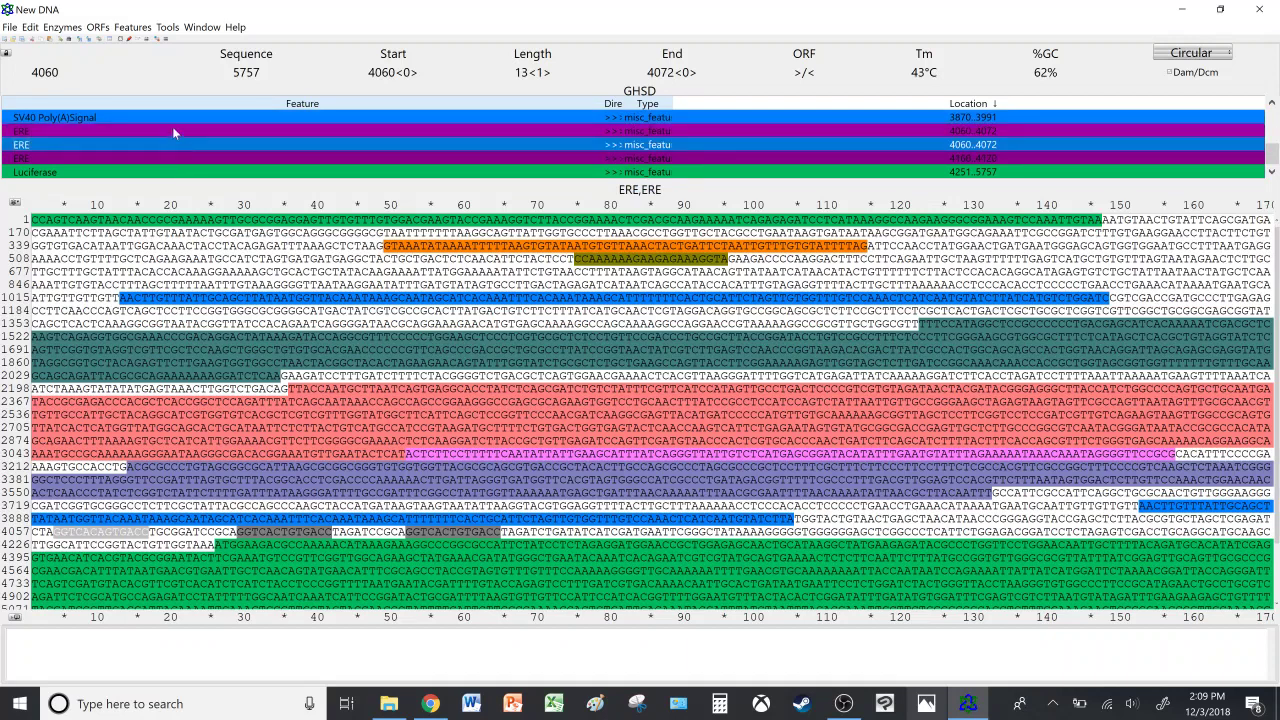
{"action": "left_click", "coordinate": [172, 131]}
{"action": "left_click", "coordinate": [171, 148]}
{"action": "left_click", "coordinate": [171, 131]}
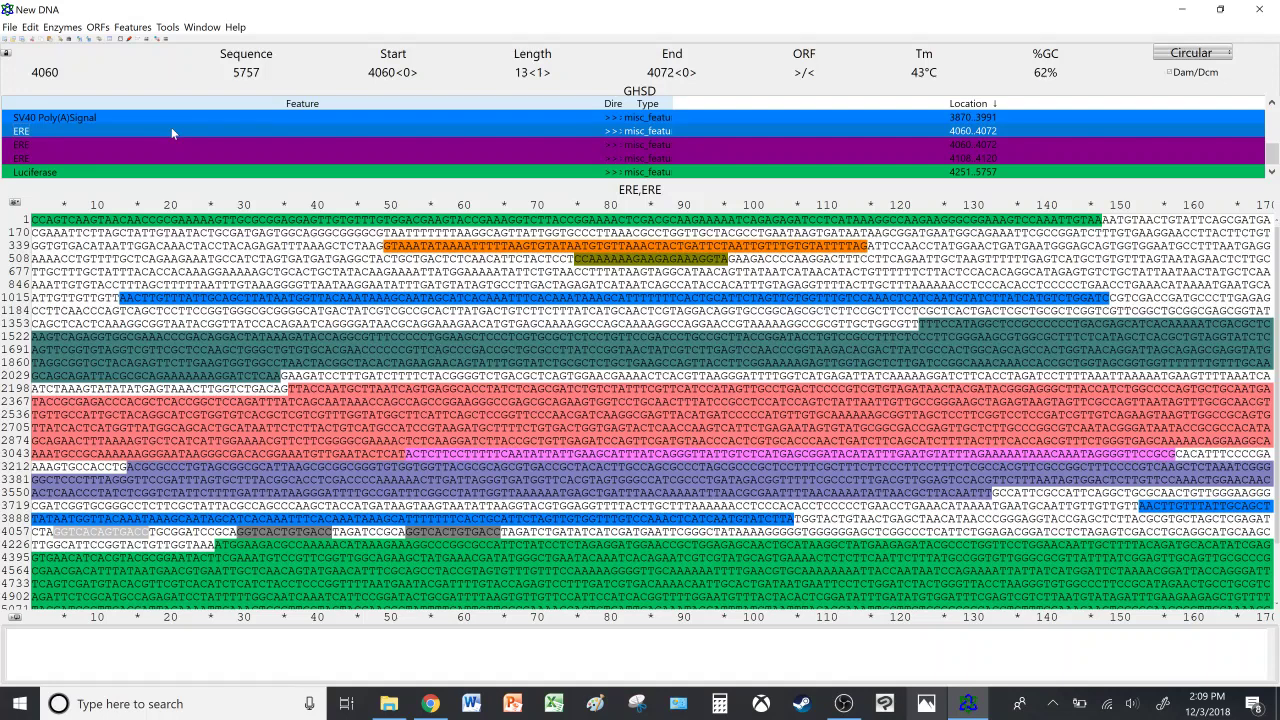
{"action": "right_click", "coordinate": [171, 129]}
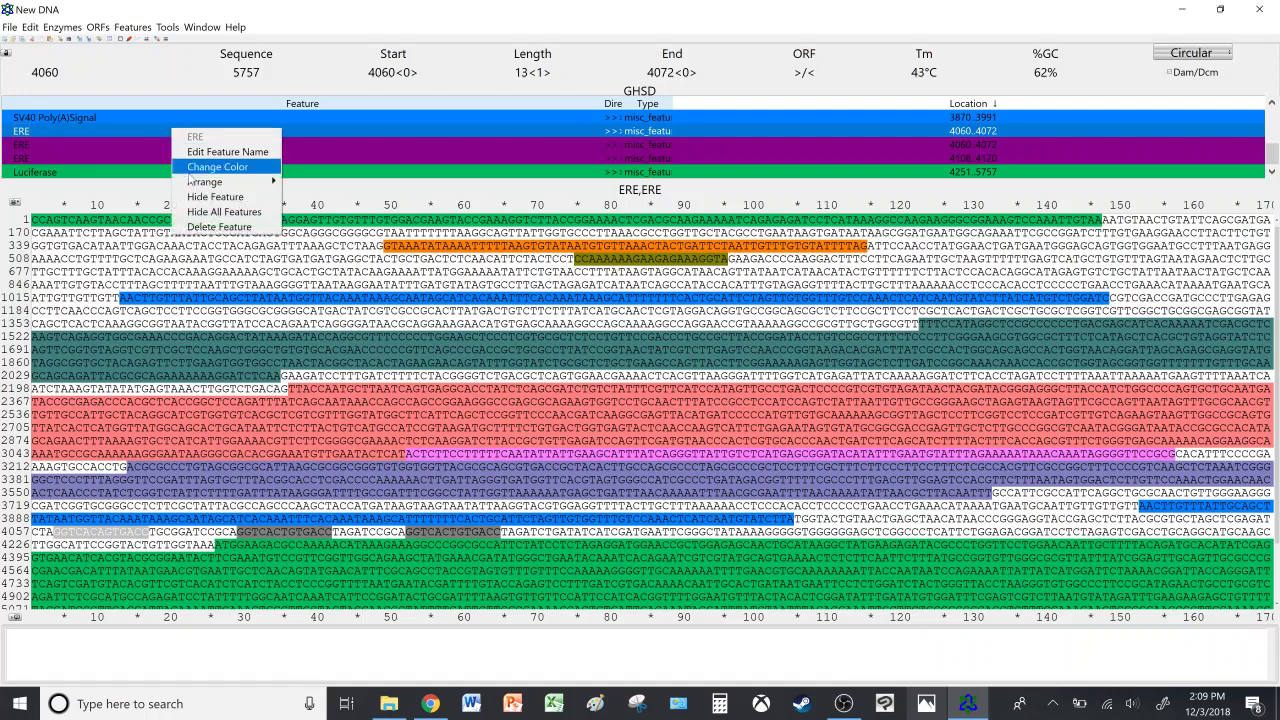
{"action": "left_click", "coordinate": [219, 227]}
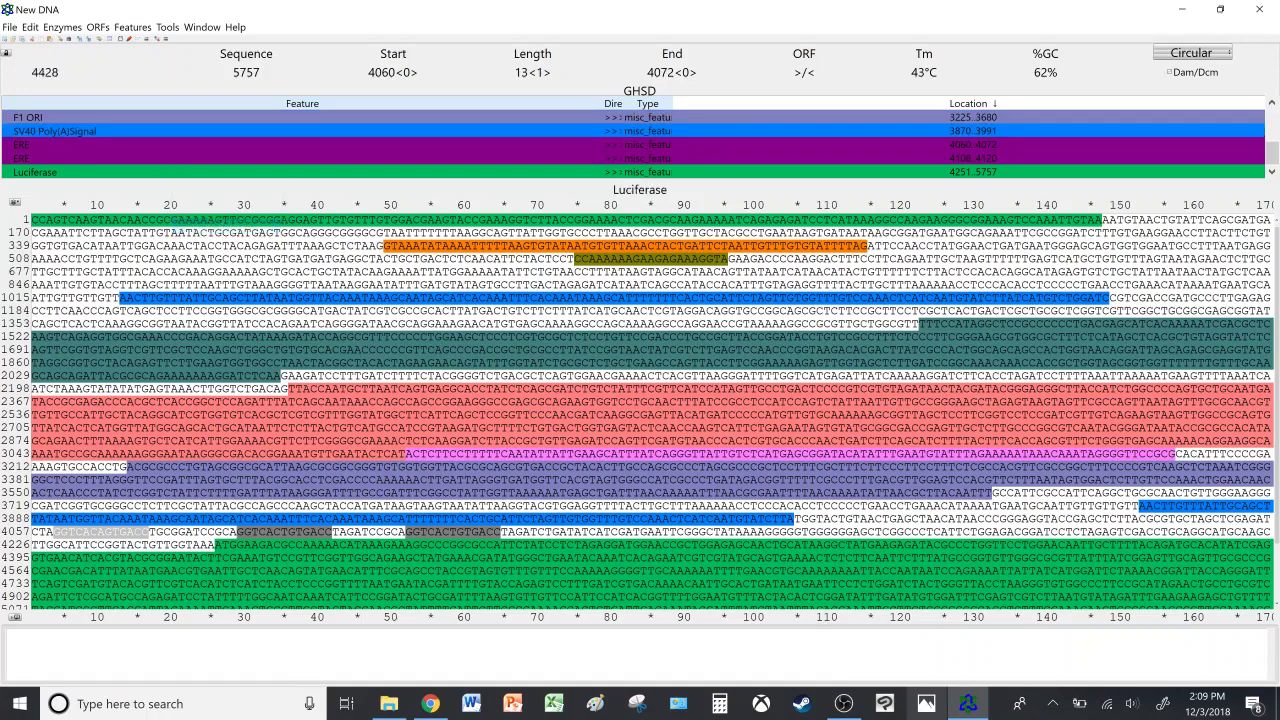
Create a feature named ERE on bases 4085 to 4097 with the saved custom purple as its forward color.
{"action": "left_click_drag", "start_coordinate": [150, 531], "coordinate": [331, 531]}
{"action": "left_click", "coordinate": [281, 557]}
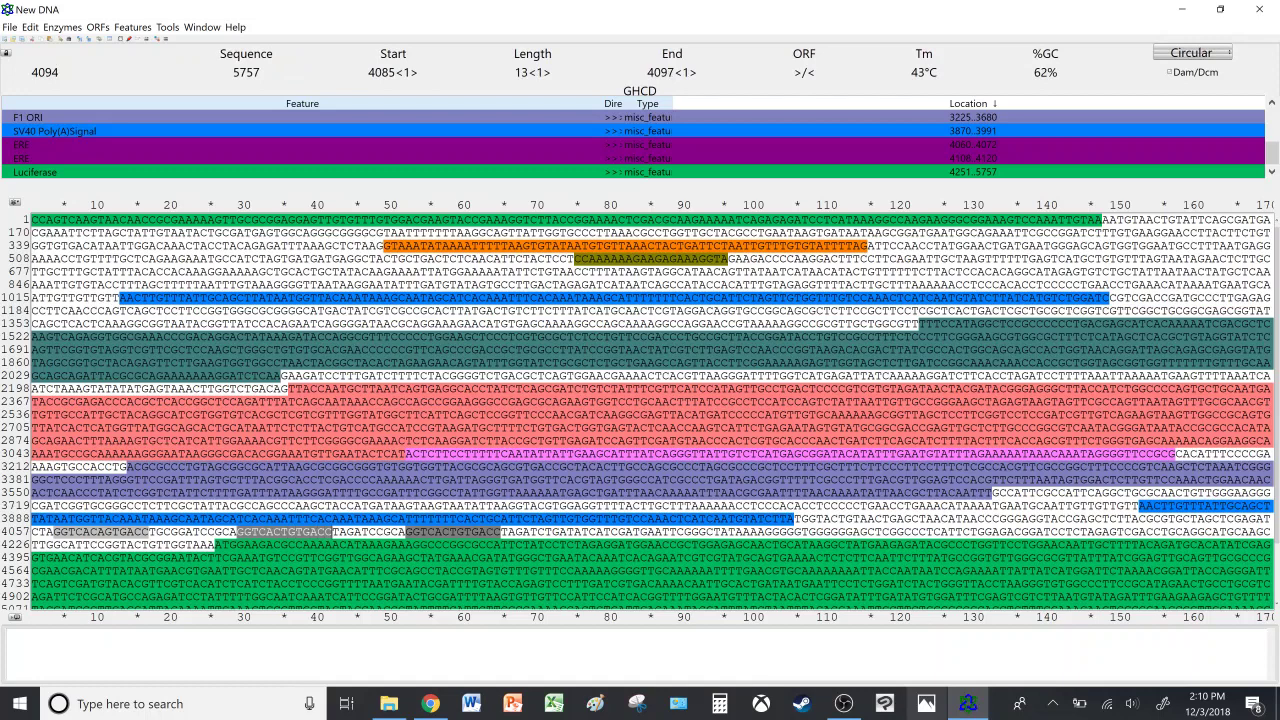
{"action": "right_click", "coordinate": [306, 531]}
{"action": "left_click", "coordinate": [338, 428]}
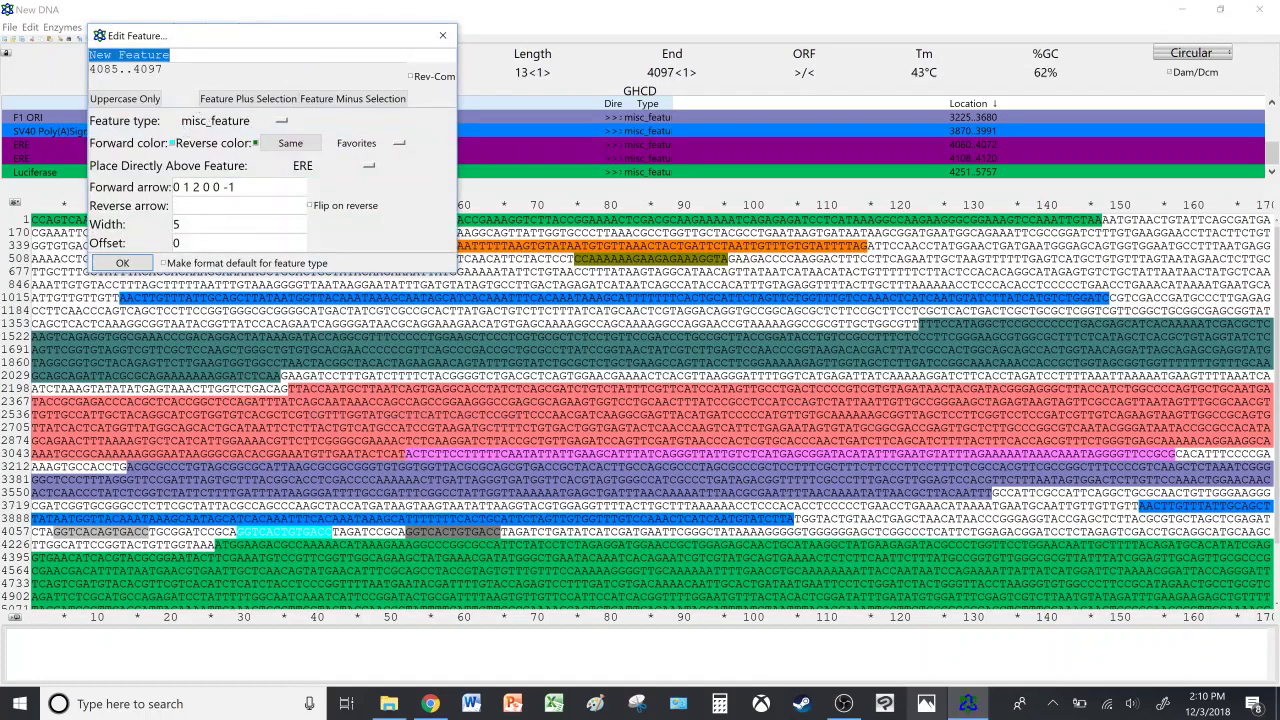
{"action": "type", "text": "ERE"}
{"action": "left_click", "coordinate": [173, 145]}
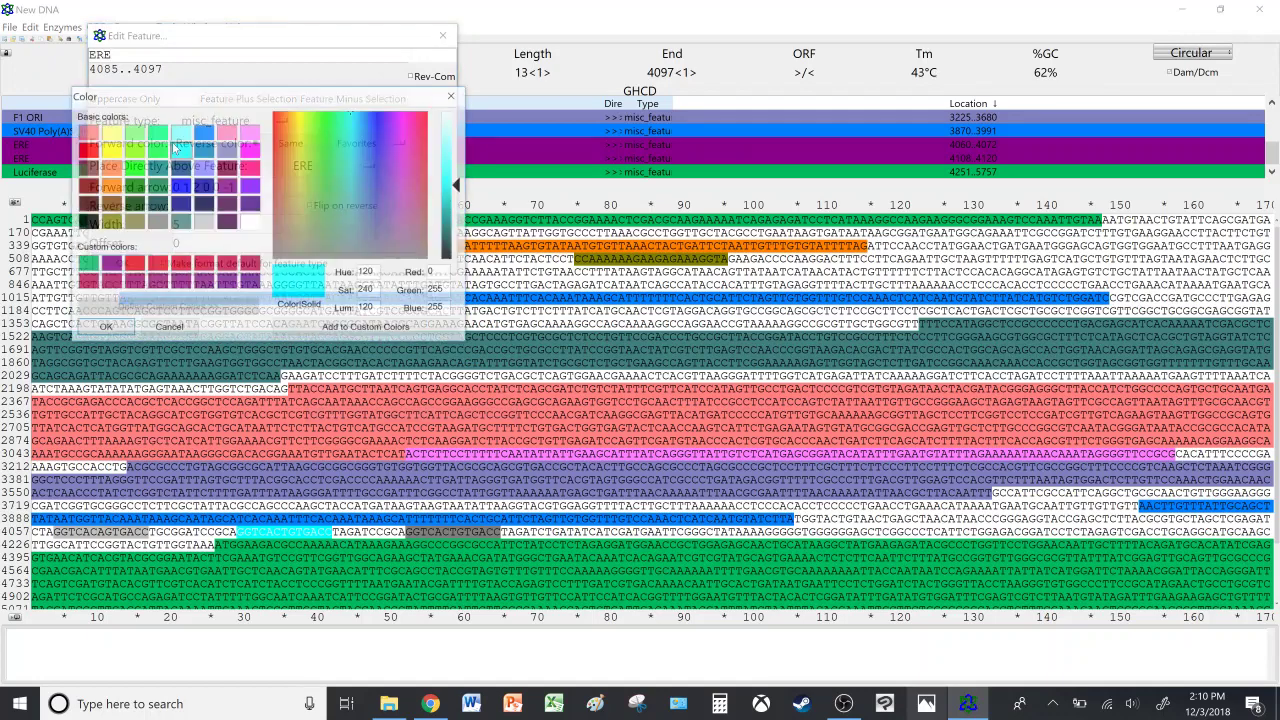
{"action": "left_click", "coordinate": [112, 264]}
{"action": "left_click", "coordinate": [106, 326]}
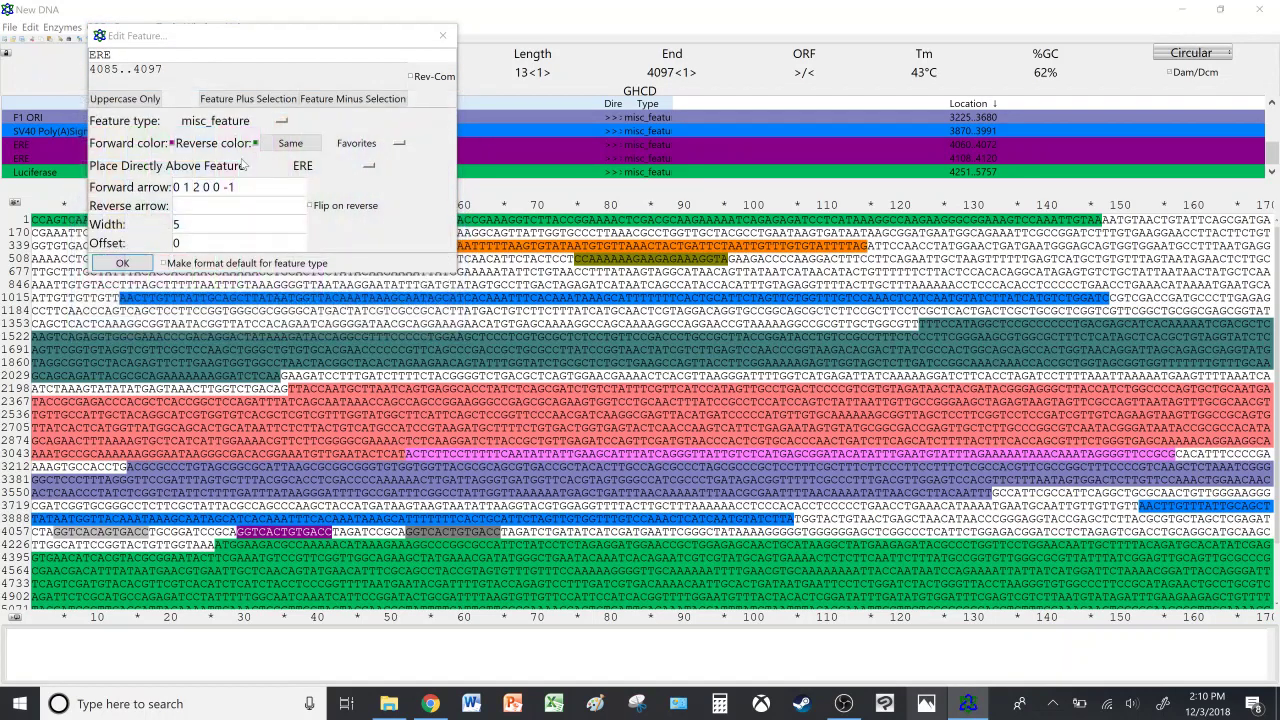
{"action": "left_click", "coordinate": [122, 262]}
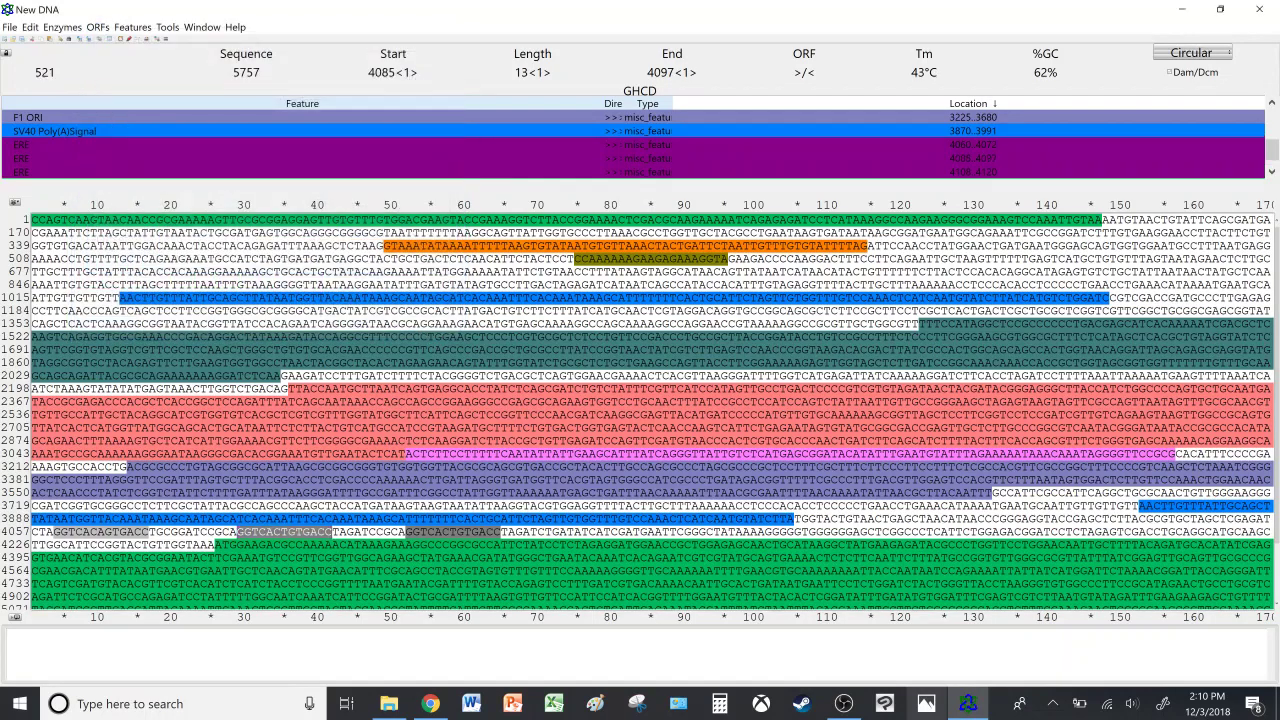
Clear the find highlighting from the DNA sequence and look over the feature colors.
{"action": "scroll", "coordinate": [212, 177], "scroll_direction": "down", "scroll_amount": 1}
{"action": "left_click_drag", "start_coordinate": [376, 607], "coordinate": [397, 607]}
{"action": "scroll", "coordinate": [390, 560], "scroll_direction": "down", "scroll_amount": 3}
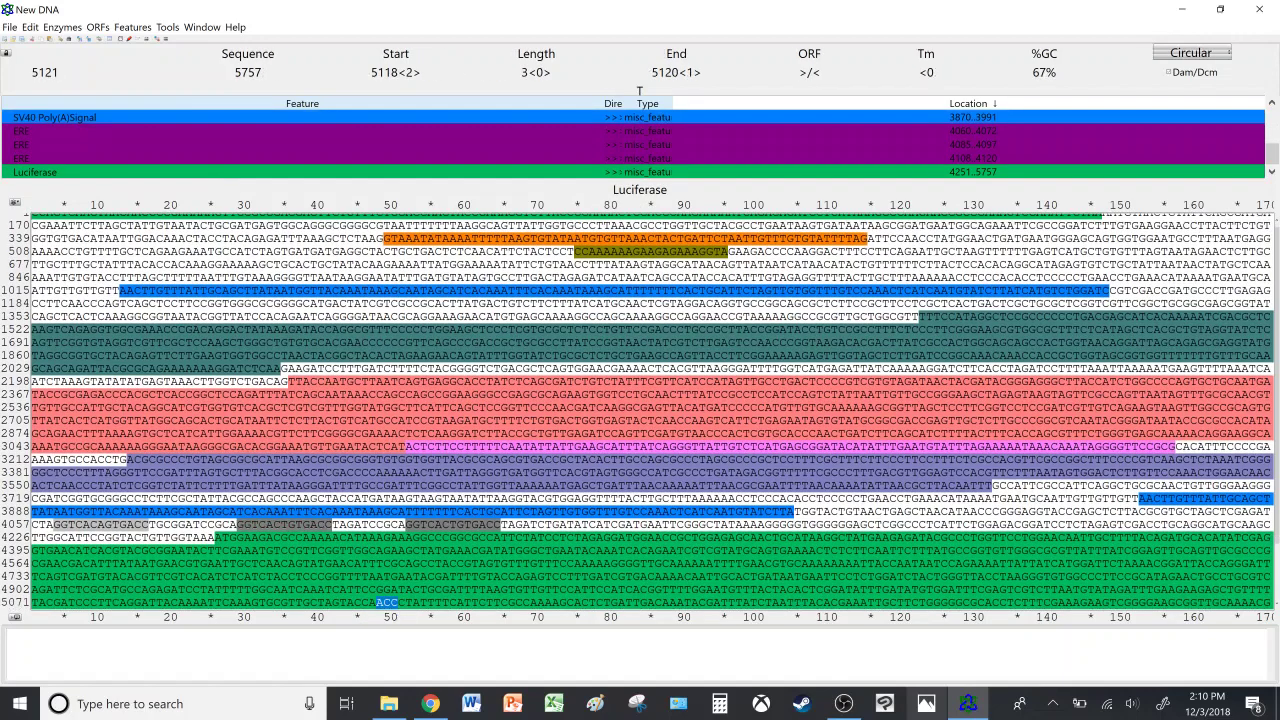
{"action": "left_click", "coordinate": [462, 511]}
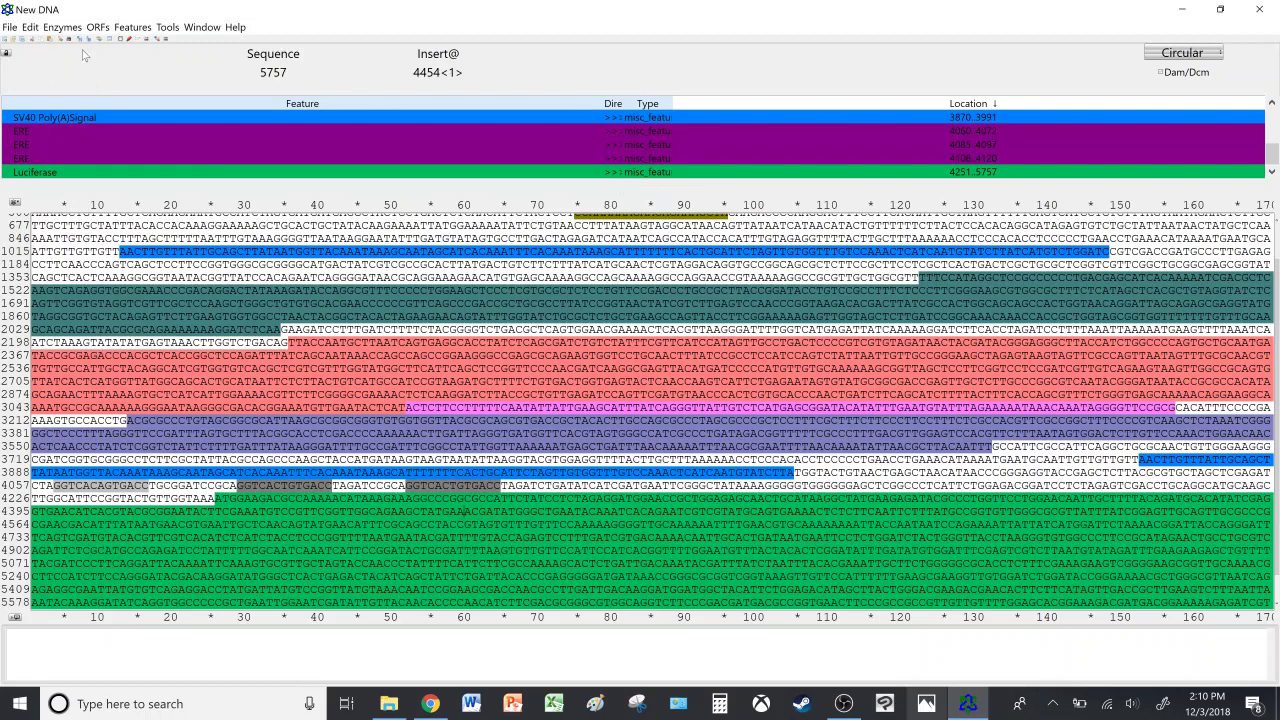
{"action": "left_click", "coordinate": [32, 27]}
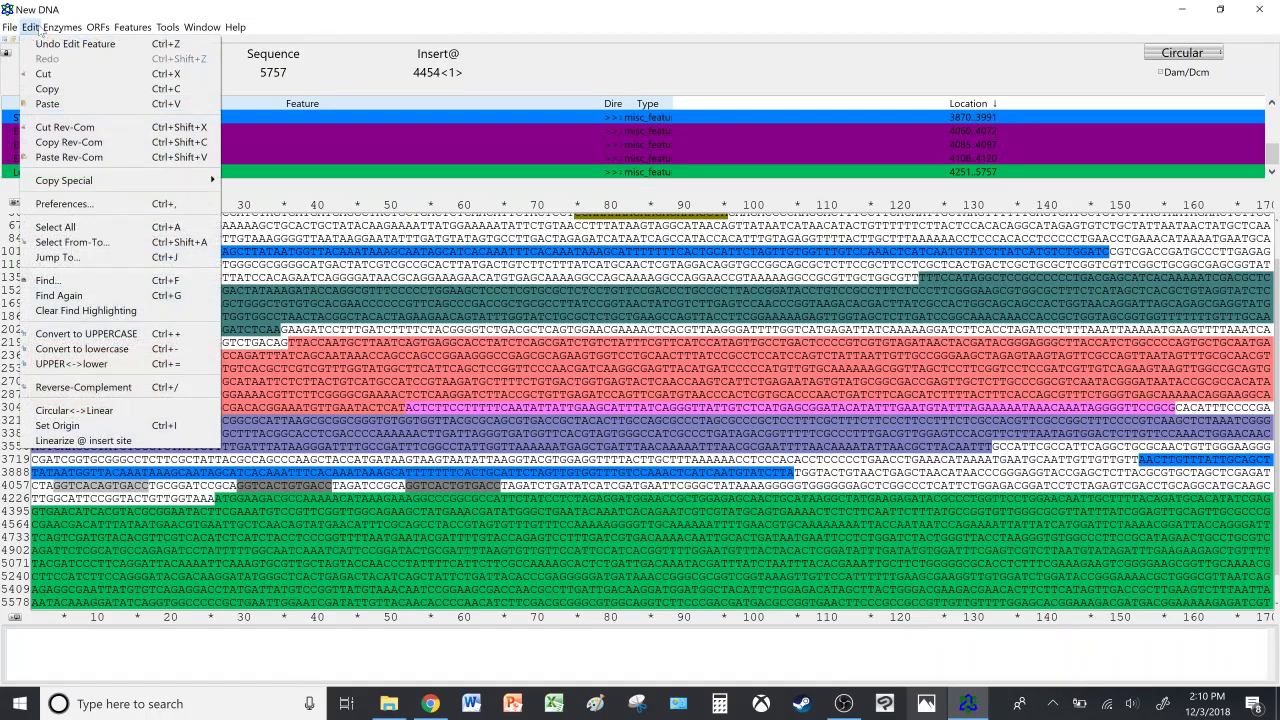
{"action": "left_click", "coordinate": [82, 311]}
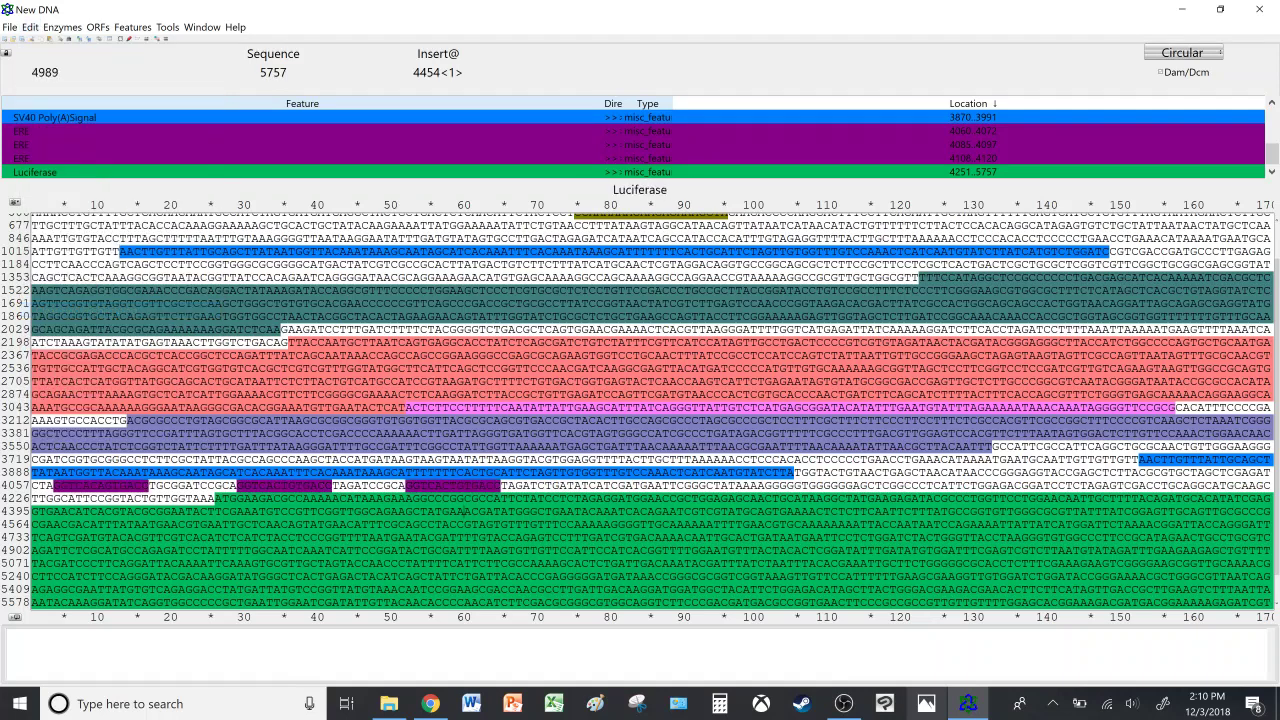
{"action": "left_click", "coordinate": [670, 563]}
{"action": "scroll", "coordinate": [676, 550], "scroll_direction": "down", "scroll_amount": 1}
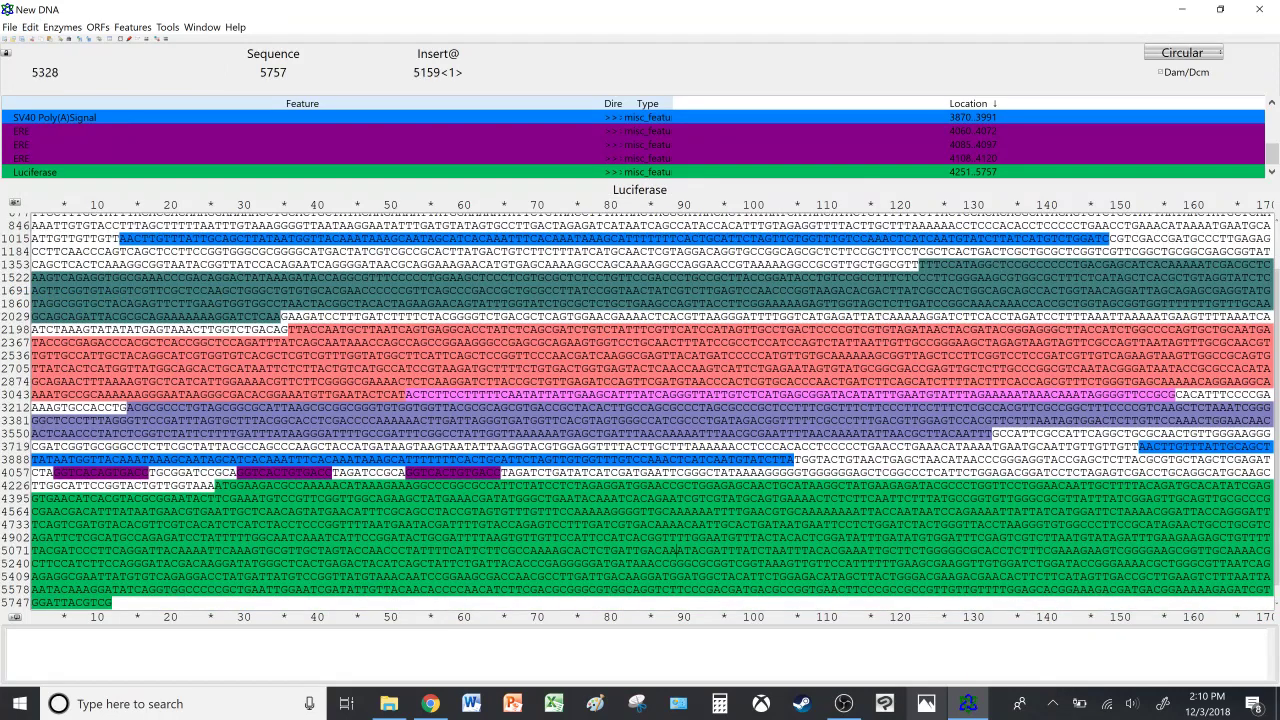
{"action": "scroll", "coordinate": [677, 550], "scroll_direction": "up", "scroll_amount": 5}
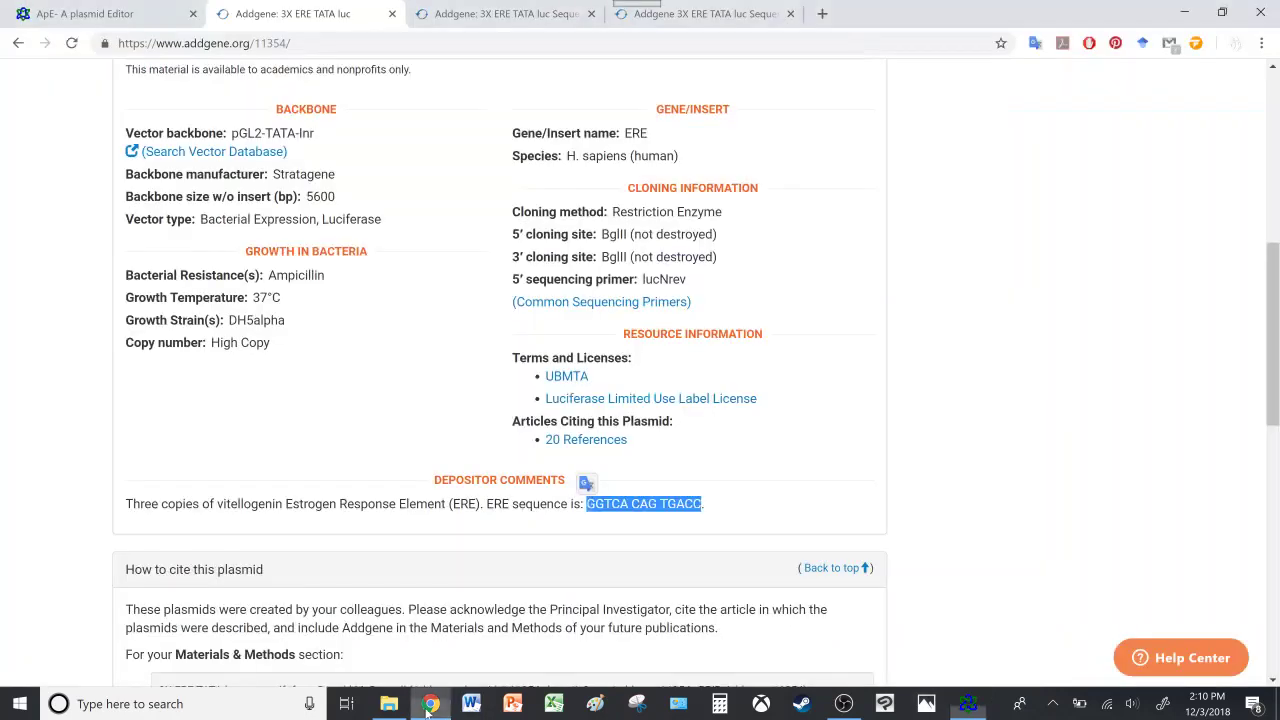
Switch to Chrome to review Addgene's feature table and the depositor comments on the ERE sequence, and return to ApE.
{"action": "left_click", "coordinate": [430, 703]}
{"action": "scroll", "coordinate": [632, 120], "scroll_direction": "up", "scroll_amount": 3}
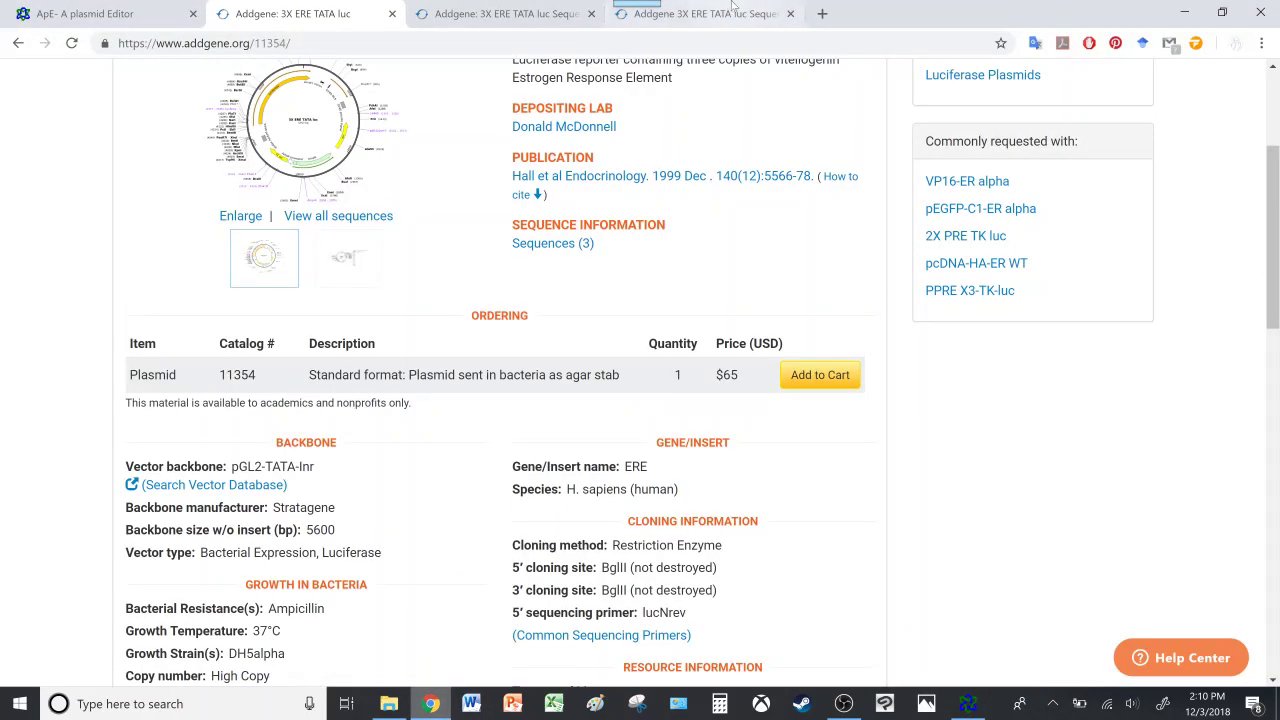
{"action": "left_click", "coordinate": [705, 13]}
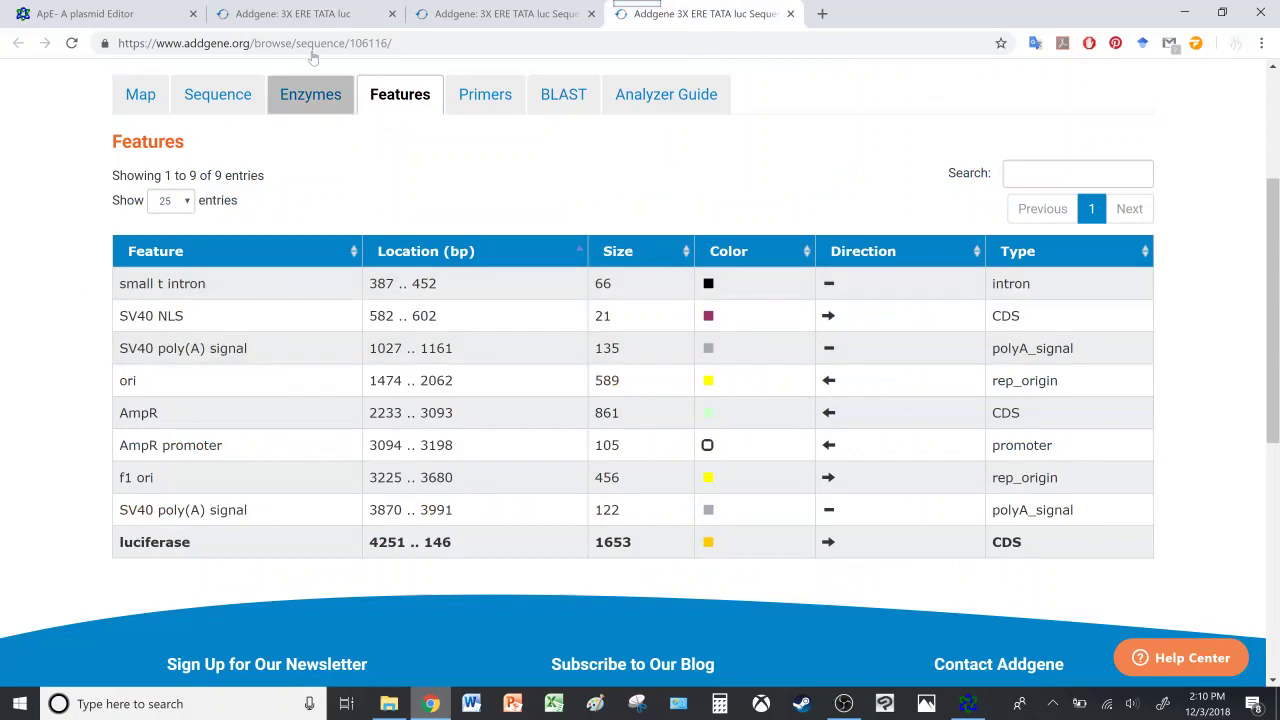
{"action": "left_click", "coordinate": [300, 14]}
{"action": "scroll", "coordinate": [489, 357], "scroll_direction": "down", "scroll_amount": 5}
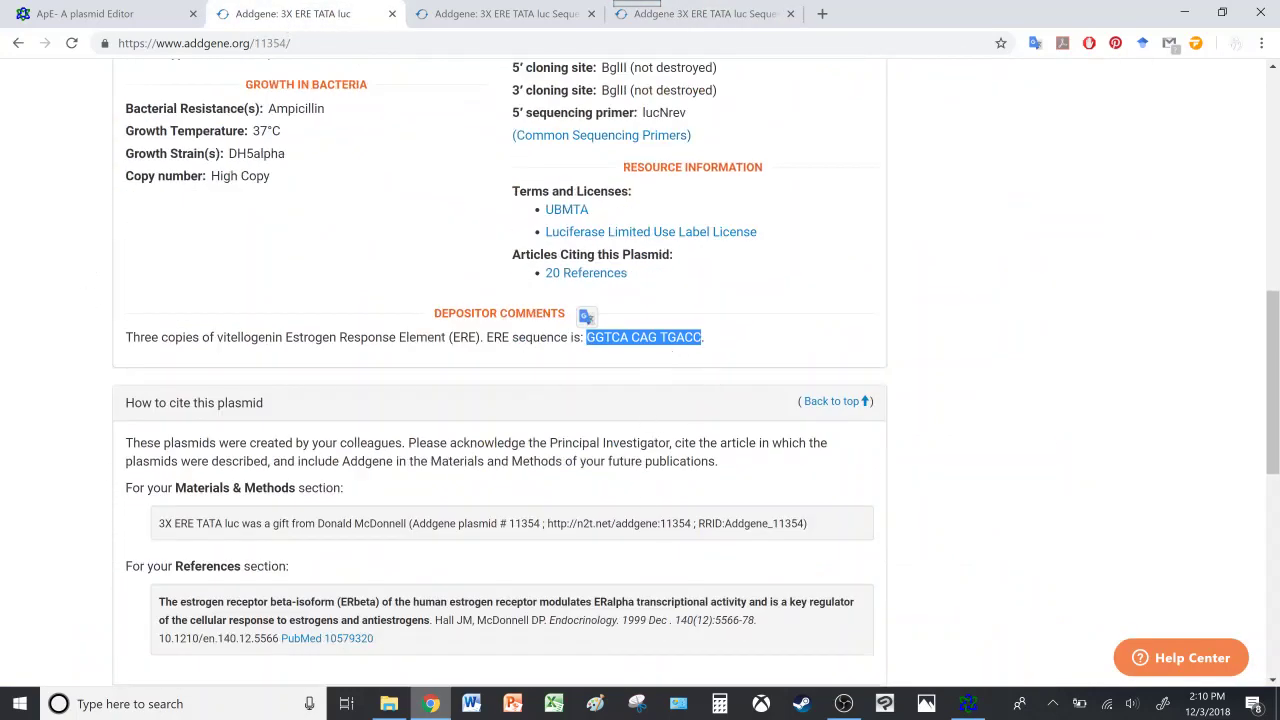
{"action": "left_click", "coordinate": [967, 703]}
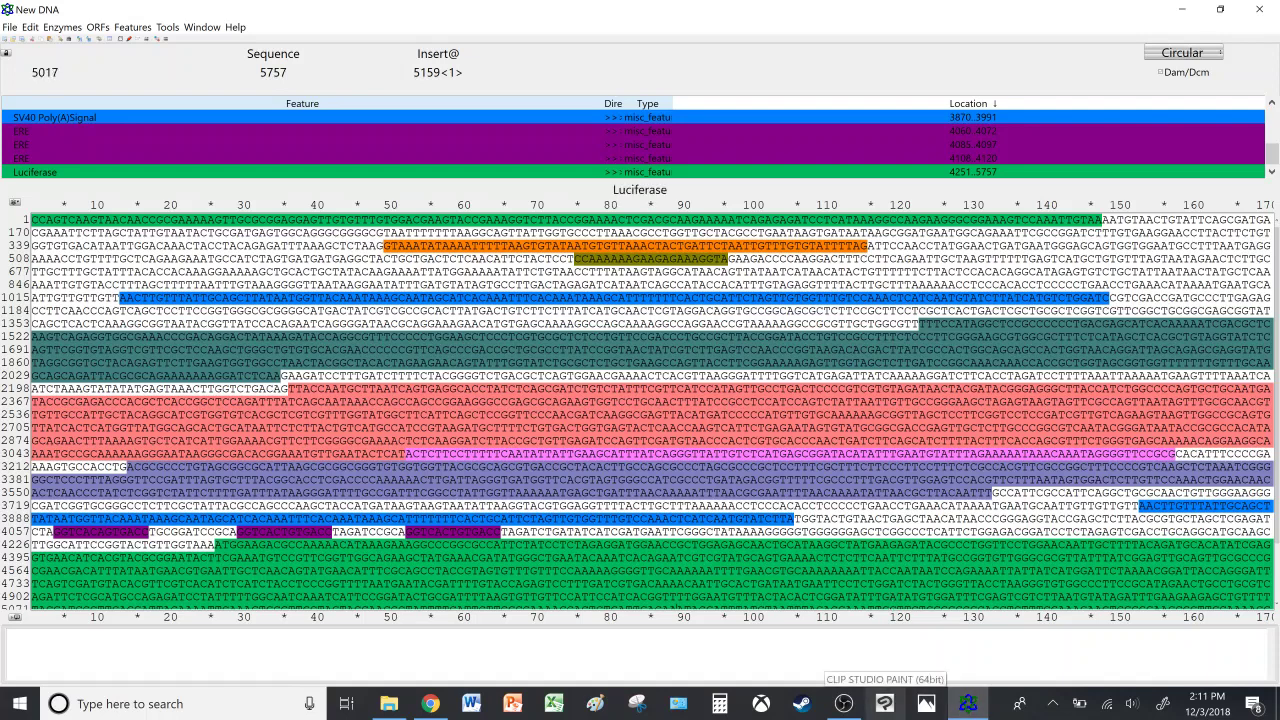
{"action": "left_click", "coordinate": [844, 703]}
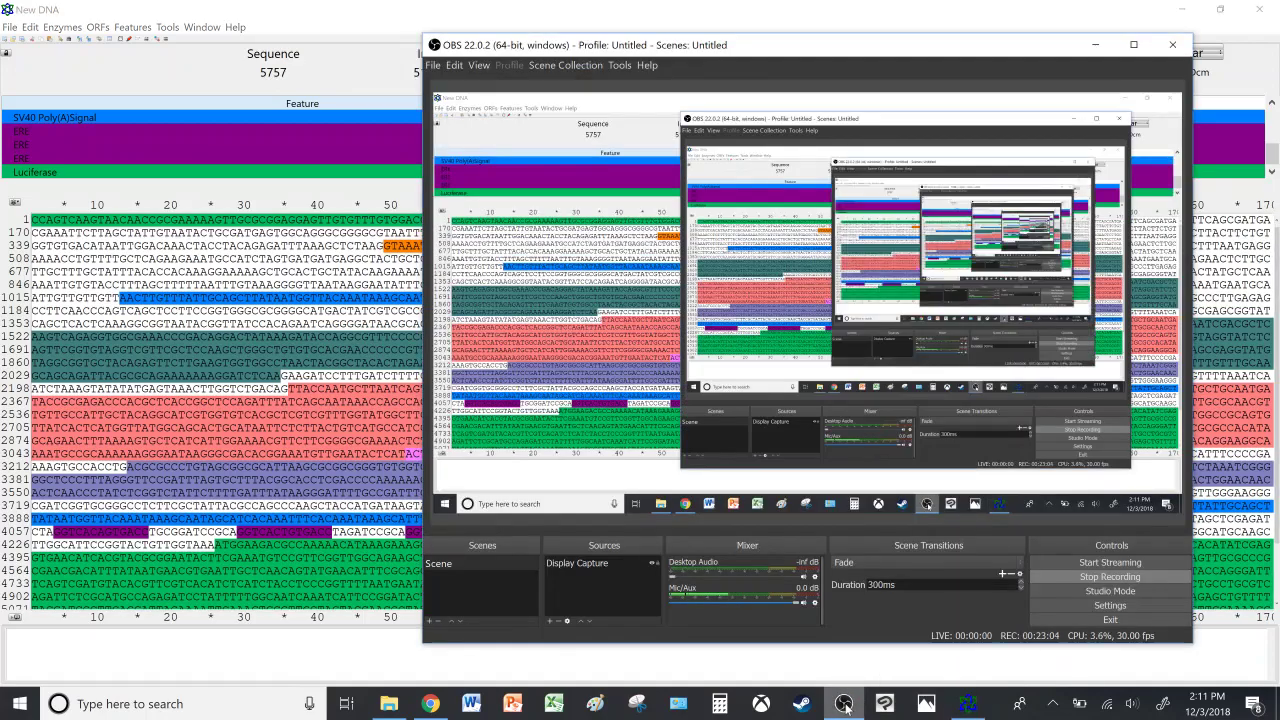